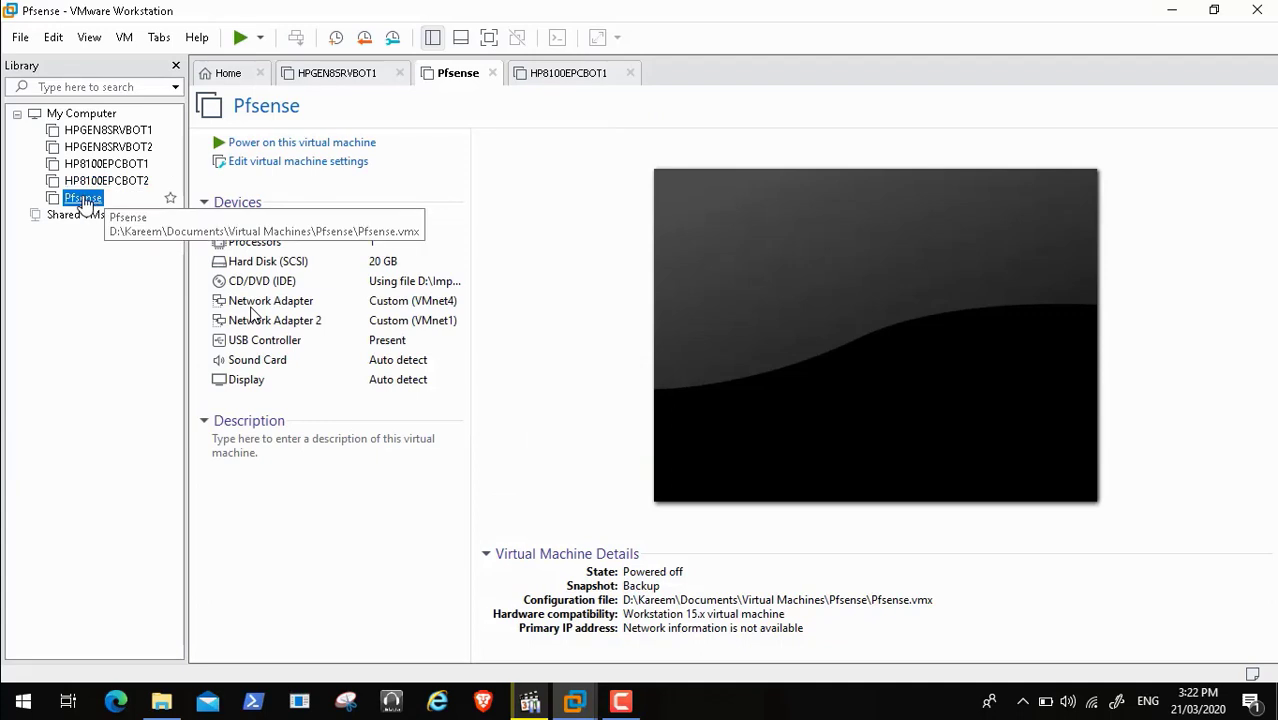
# Start a Pfsense snapshot named 'Before Guest Internet Network Interface'
pyautogui.rightClick(82, 197)
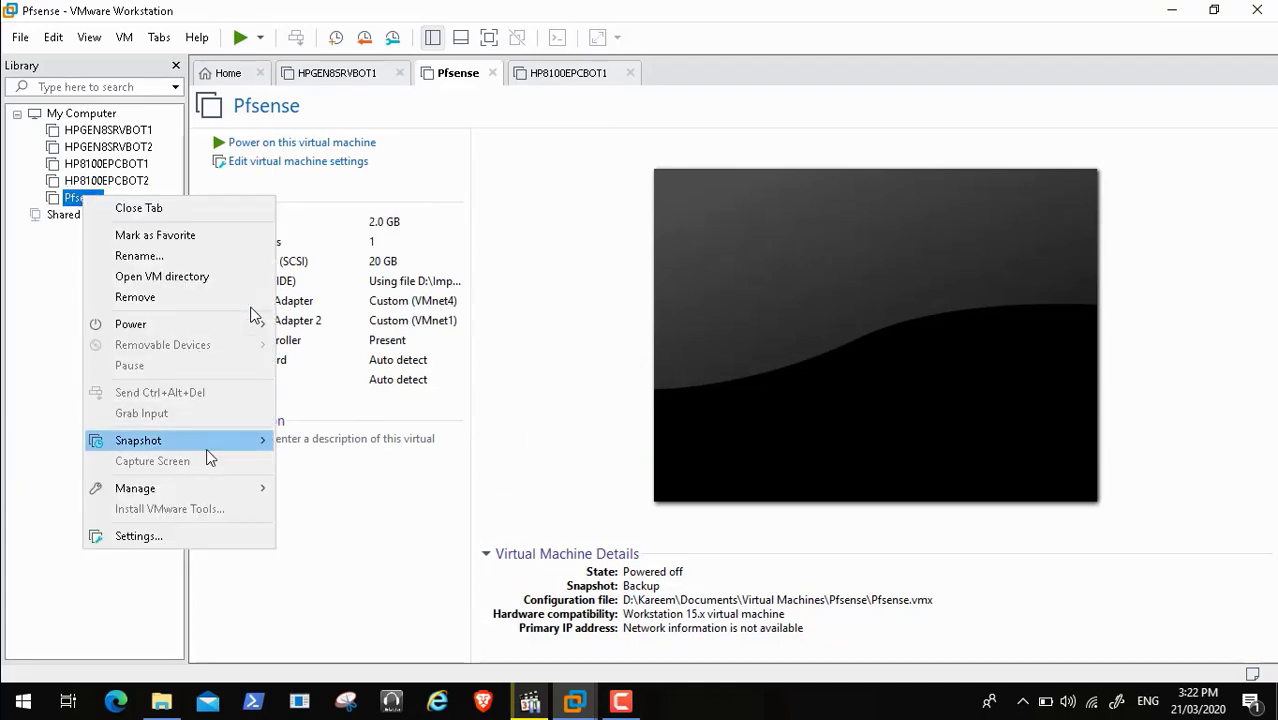
pyautogui.moveTo(206, 448)
pyautogui.click(312, 450)
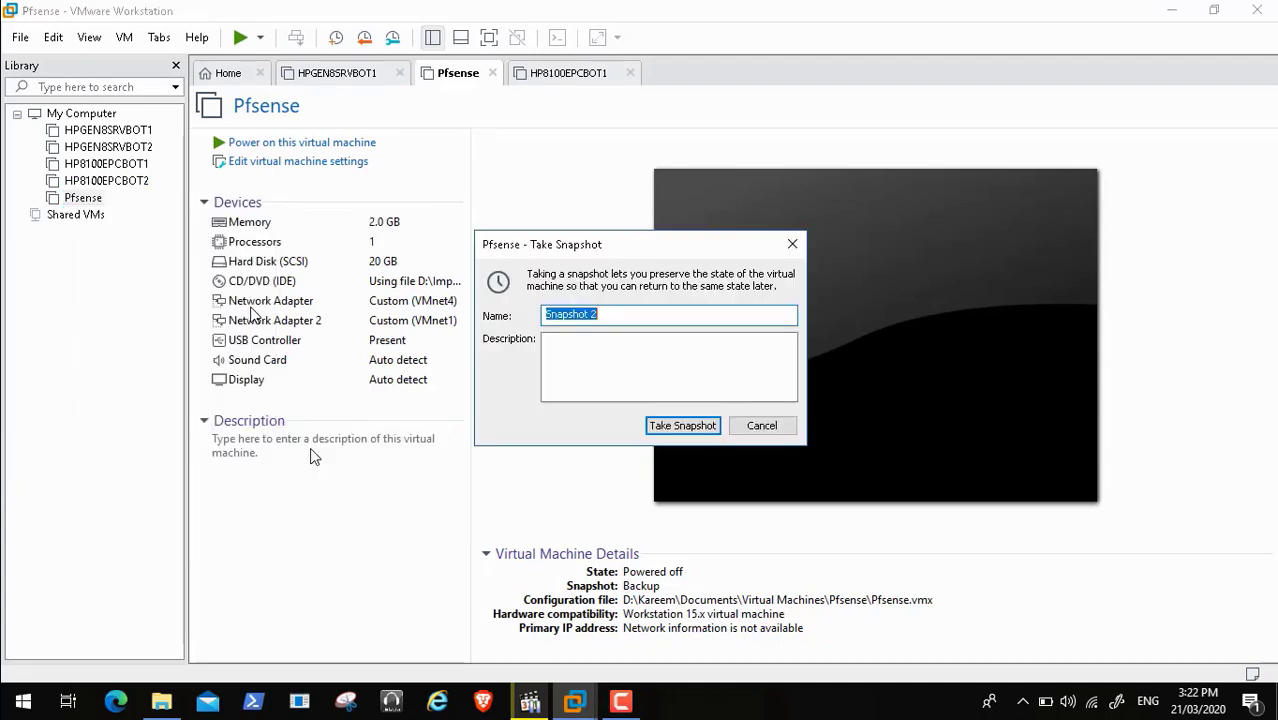
pyautogui.press('BackSpace')
pyautogui.write('Be')
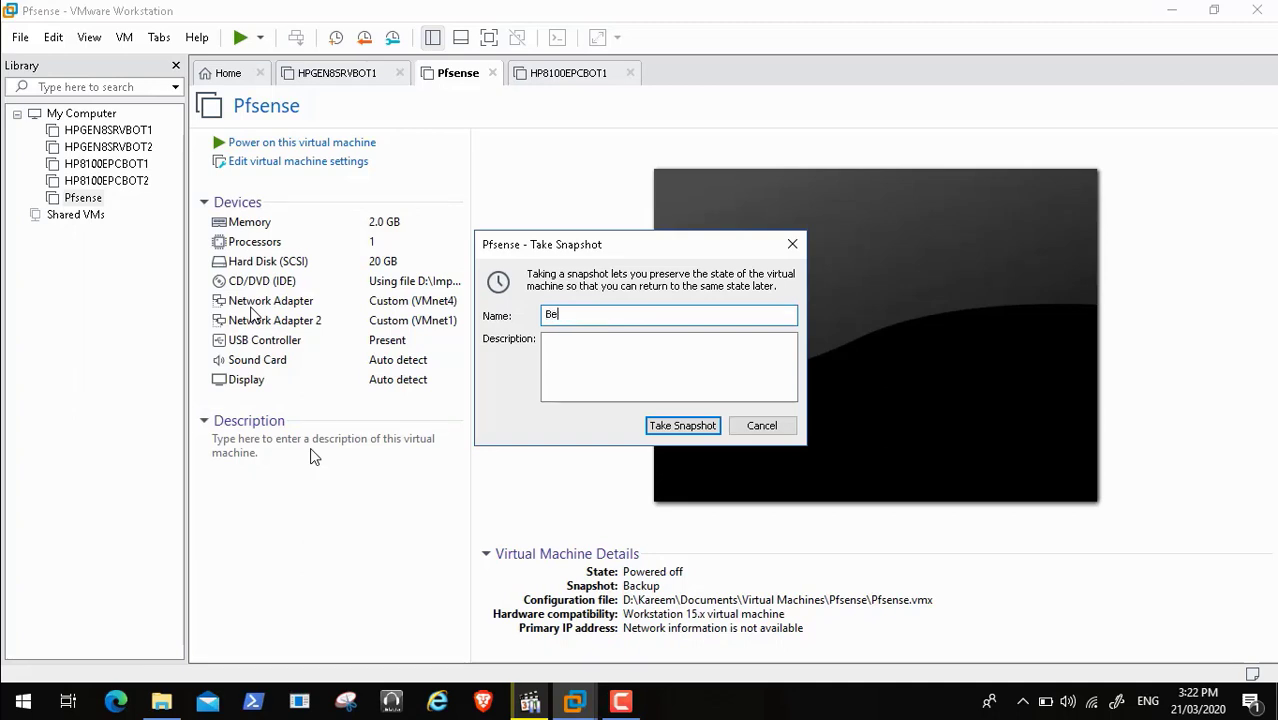
pyautogui.write('fore Guest Intner')
pyautogui.press('BackSpace')
pyautogui.press('BackSpace')
pyautogui.press('BackSpace')
pyautogui.press('BackSpace')
pyautogui.write('ternet Netwpor')
pyautogui.press('BackSpace')
pyautogui.press('BackSpace')
pyautogui.press('BackSpace')
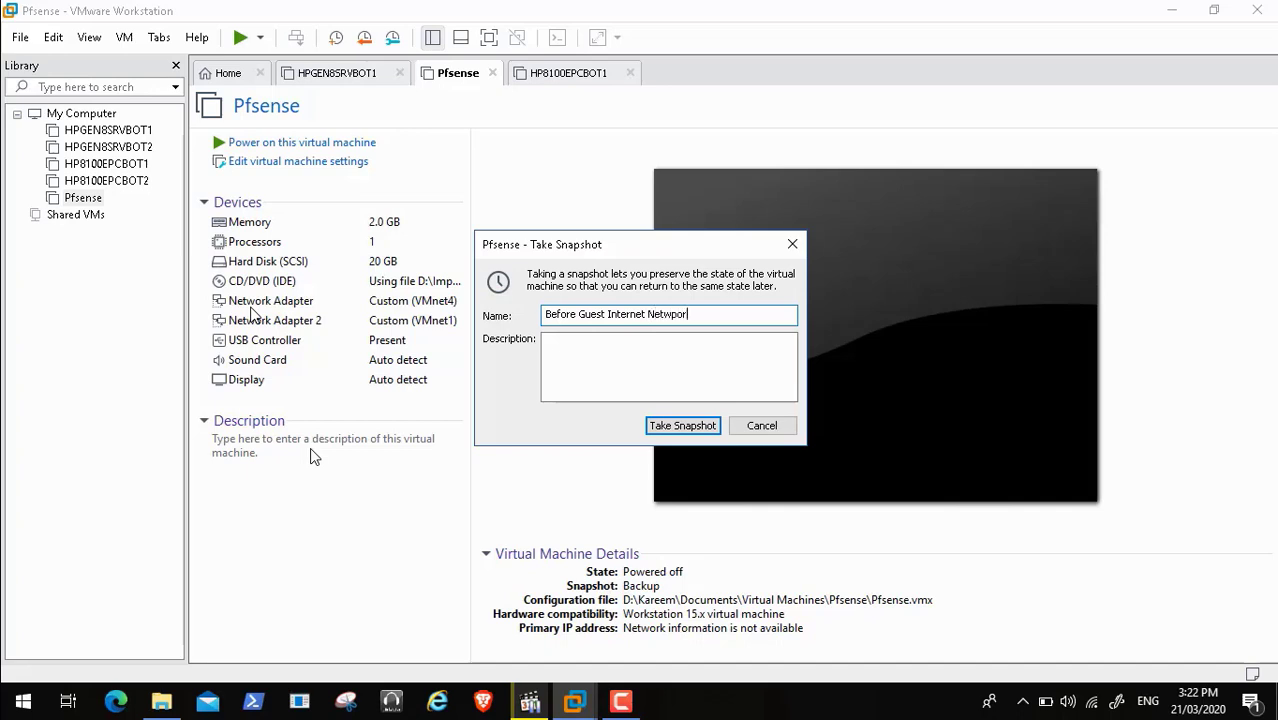
pyautogui.write('ork Interface')
# Copy the snapshot name into its description and take the snapshot
pyautogui.moveTo(737, 314); pyautogui.dragTo(416, 301)
pyautogui.hotkey('ctrl', 'c')
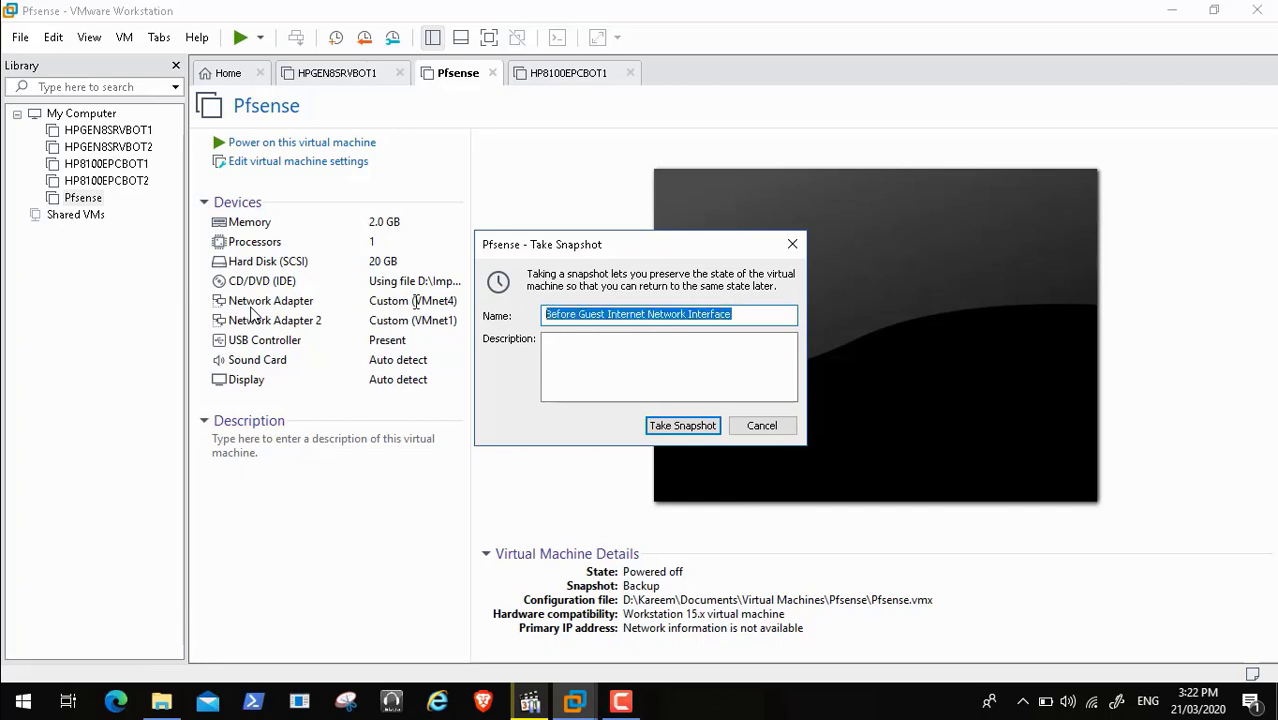
pyautogui.click(573, 360)
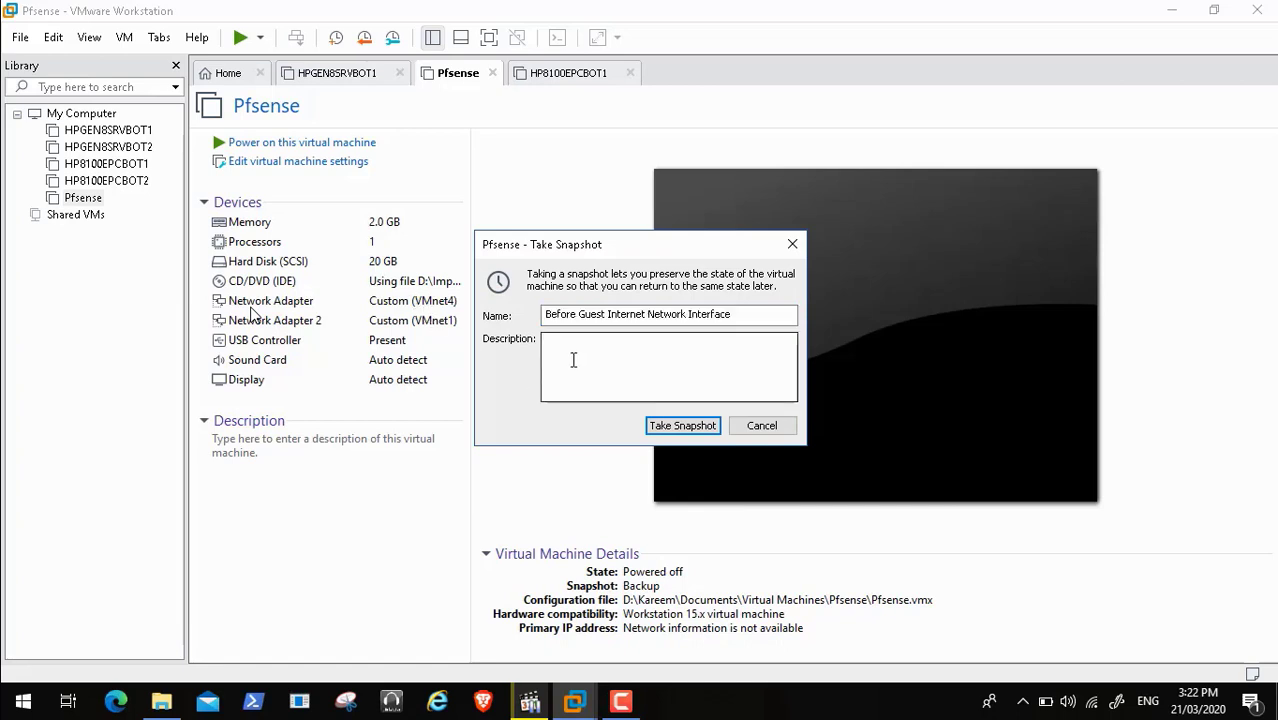
pyautogui.hotkey('ctrl', 'v')
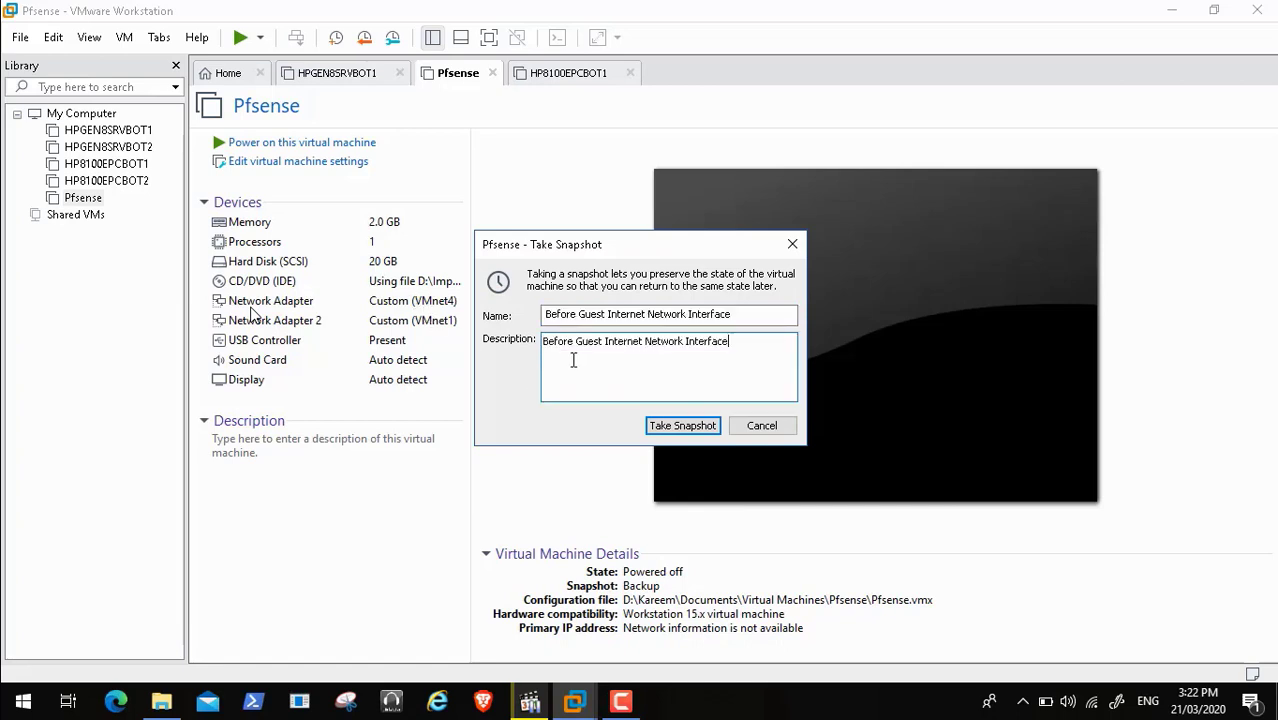
pyautogui.click(655, 427)
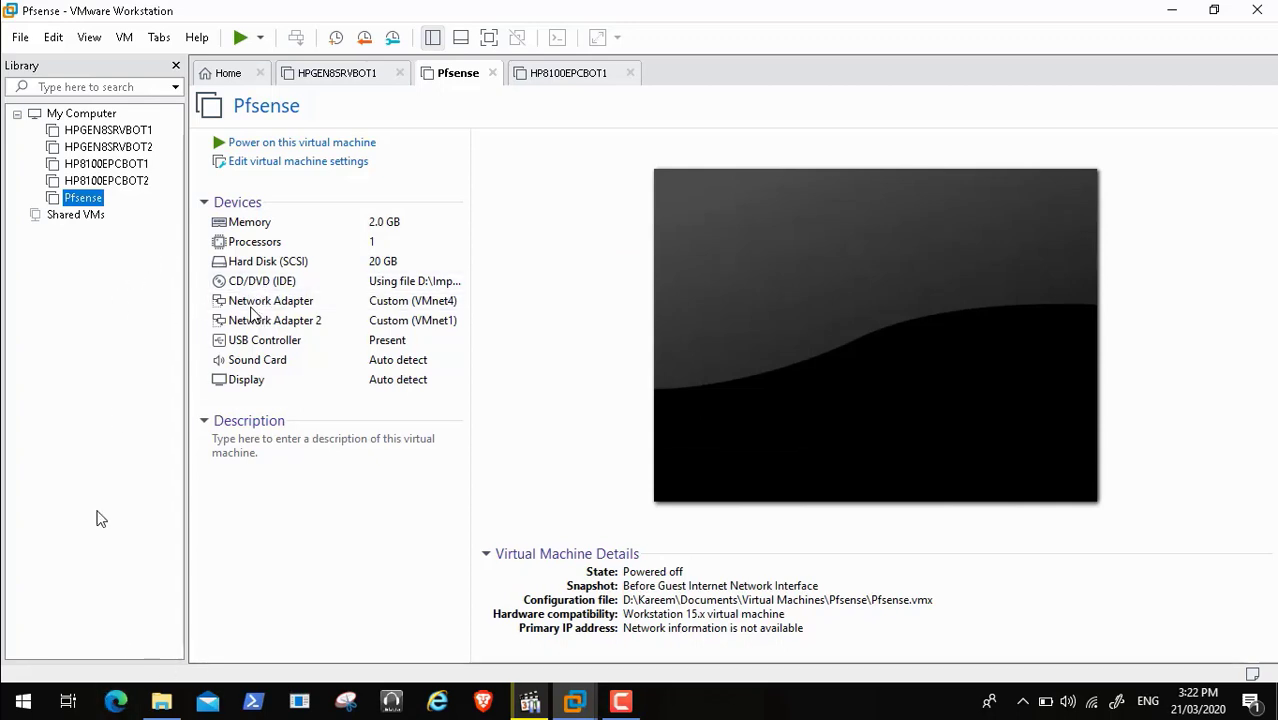
# Collapse Pfsense's Description section and reselect Pfsense in the library
pyautogui.click(371, 597)
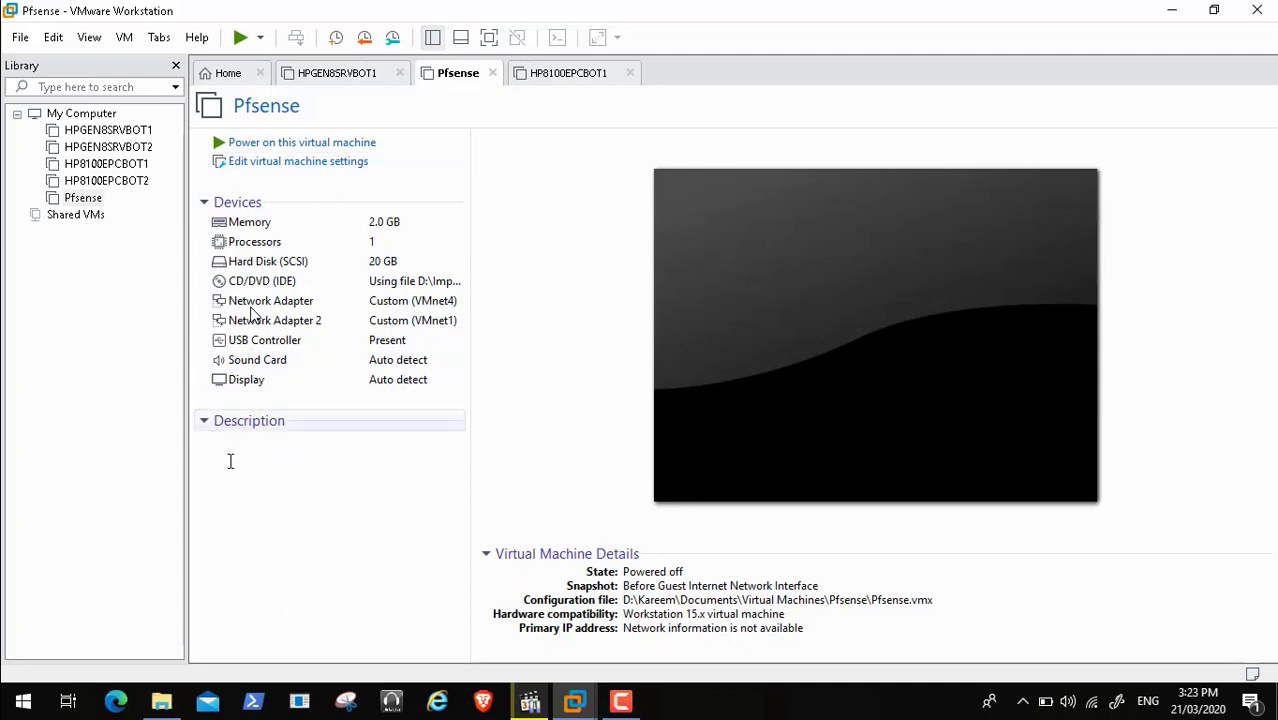
pyautogui.click(204, 424)
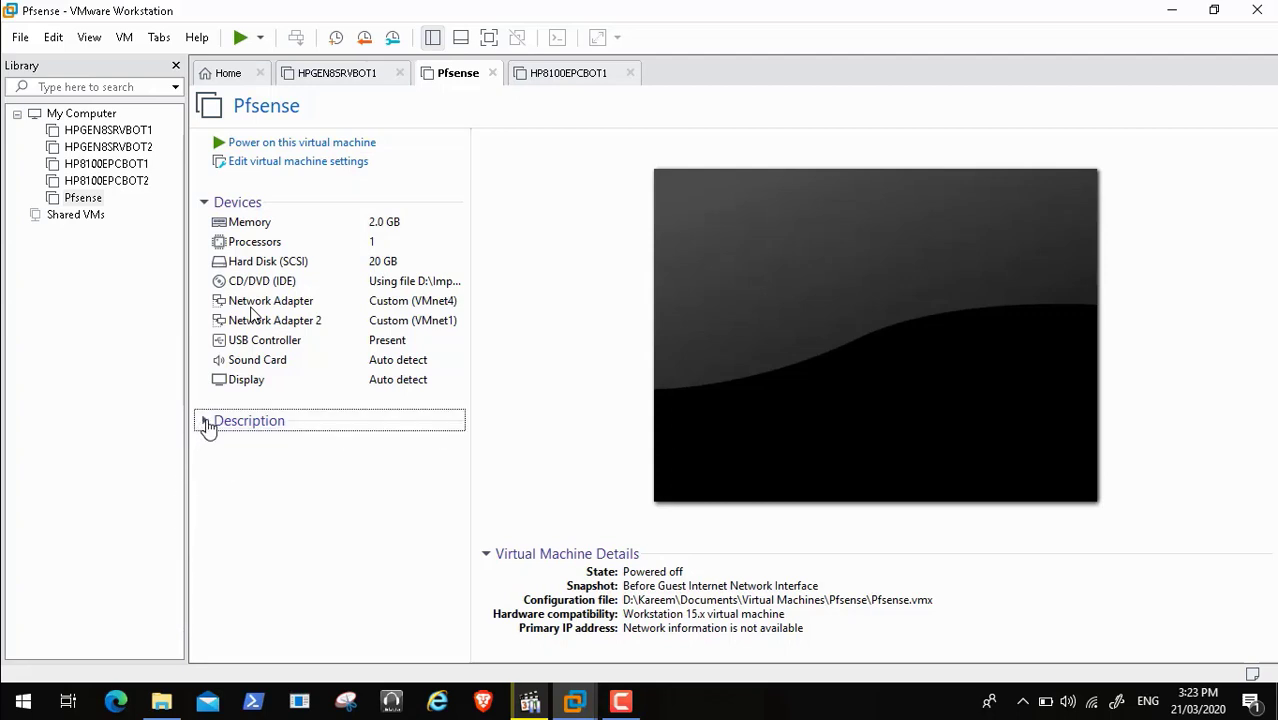
pyautogui.click(134, 516)
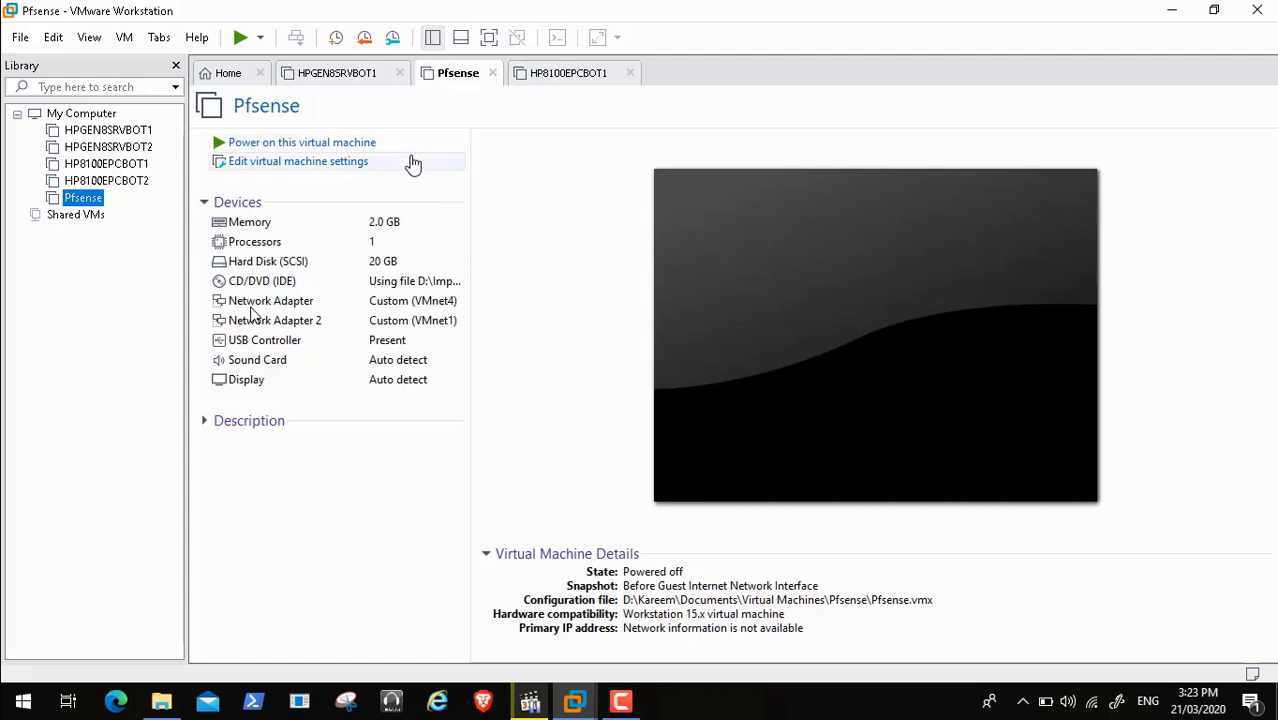
pyautogui.rightClick(86, 200)
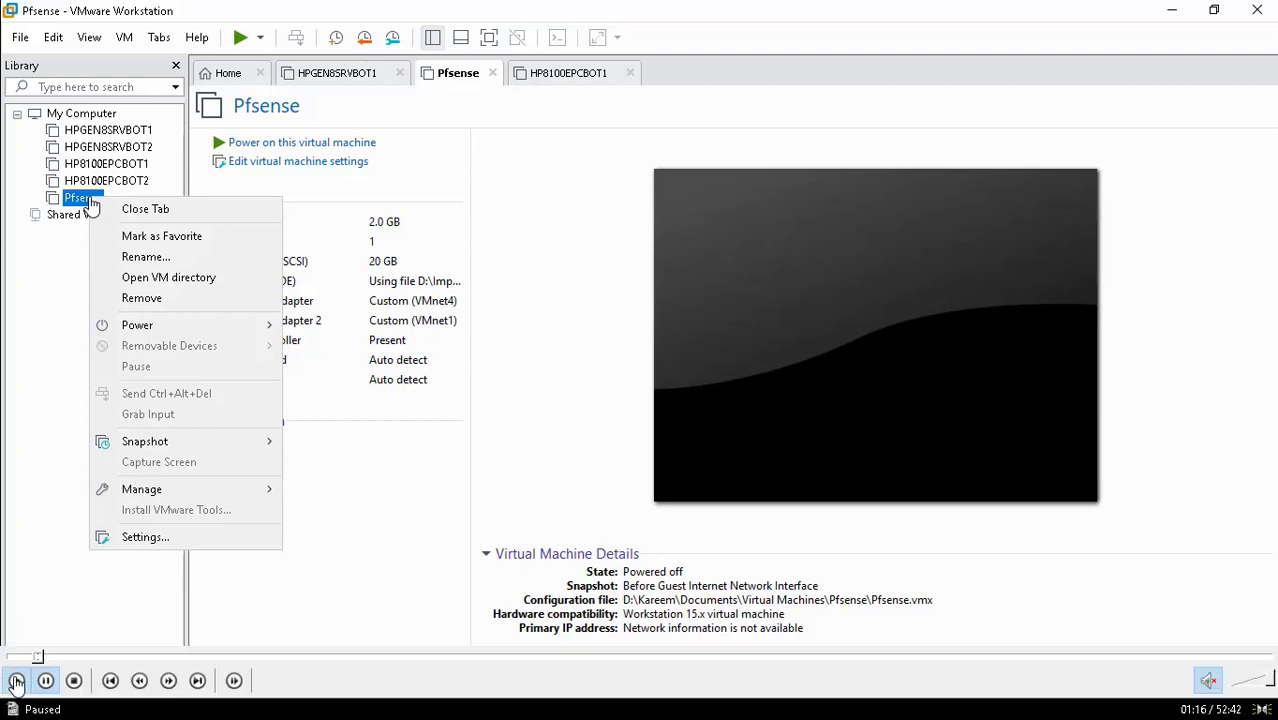
pyautogui.click(16, 681)
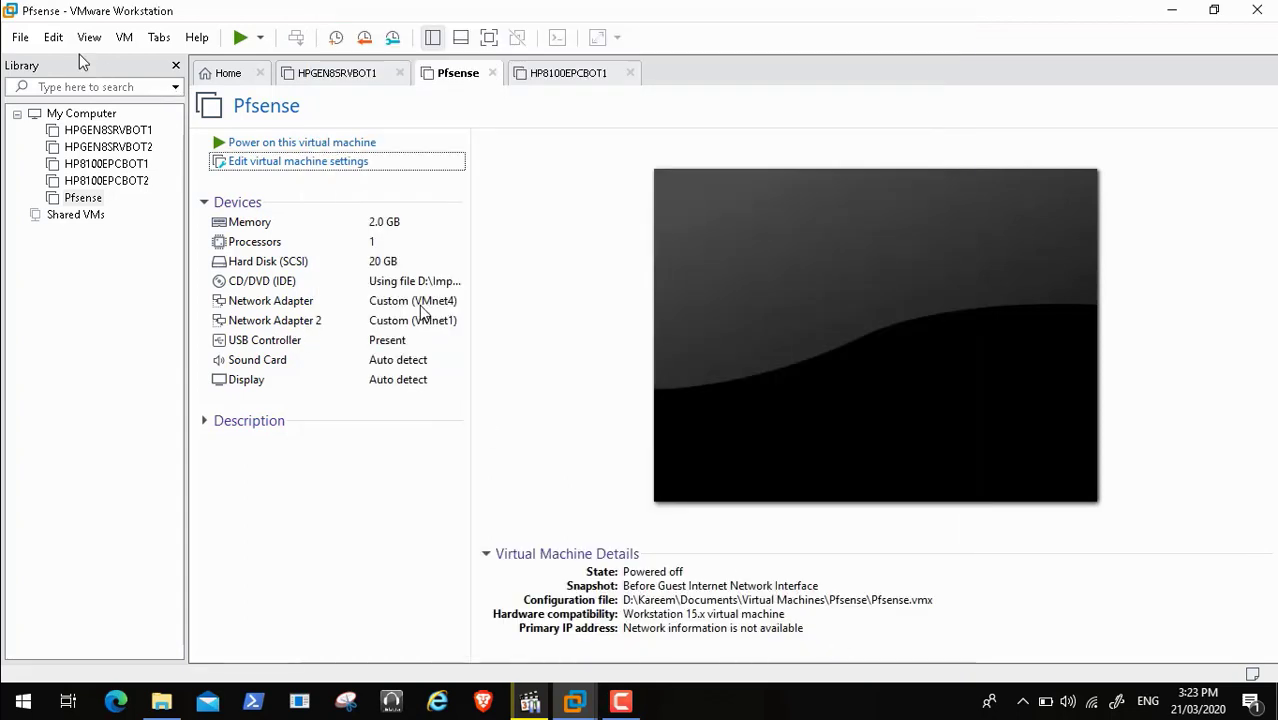
# Add a new VMnet5 network in the Virtual Network Editor with administrator rights
pyautogui.click(47, 37)
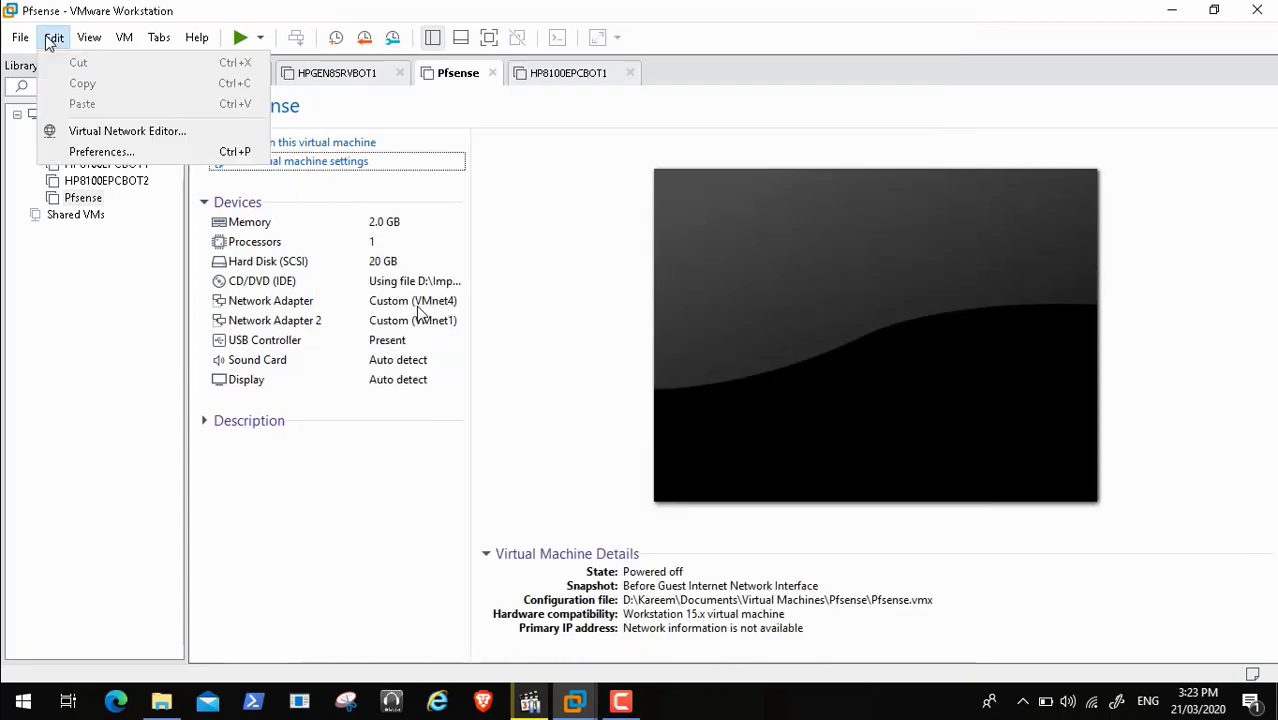
pyautogui.click(89, 131)
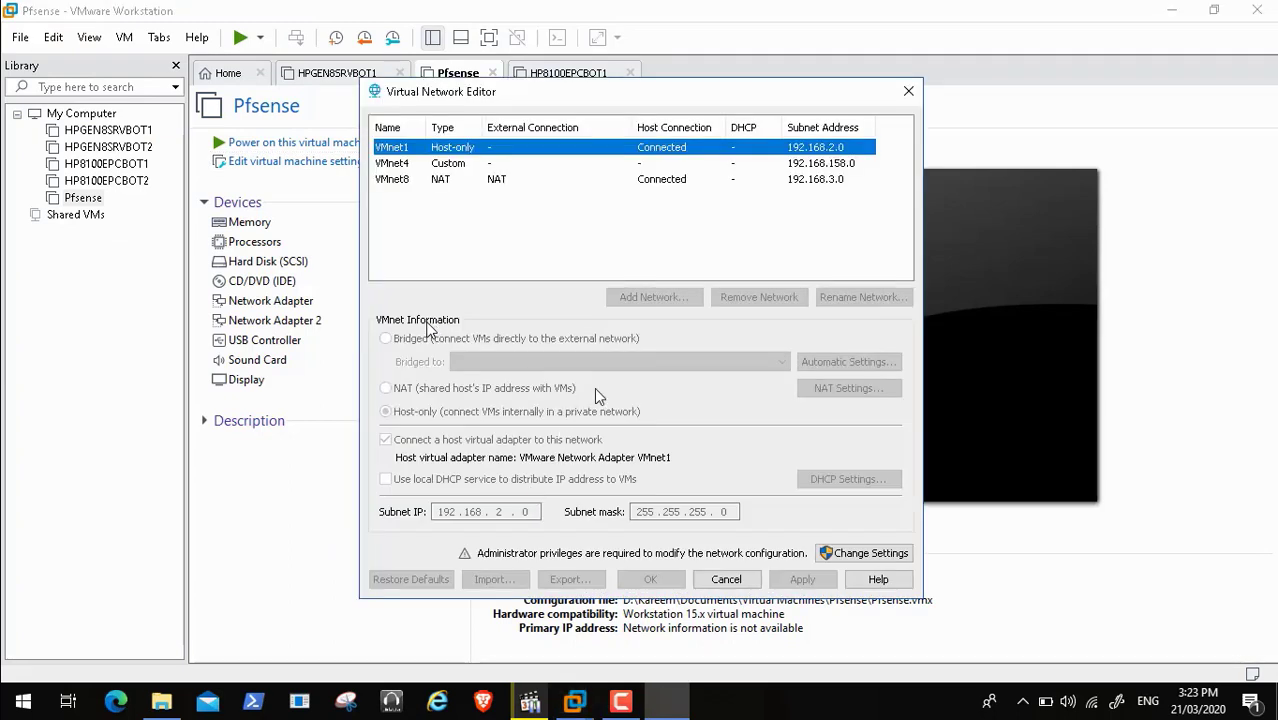
pyautogui.click(841, 558)
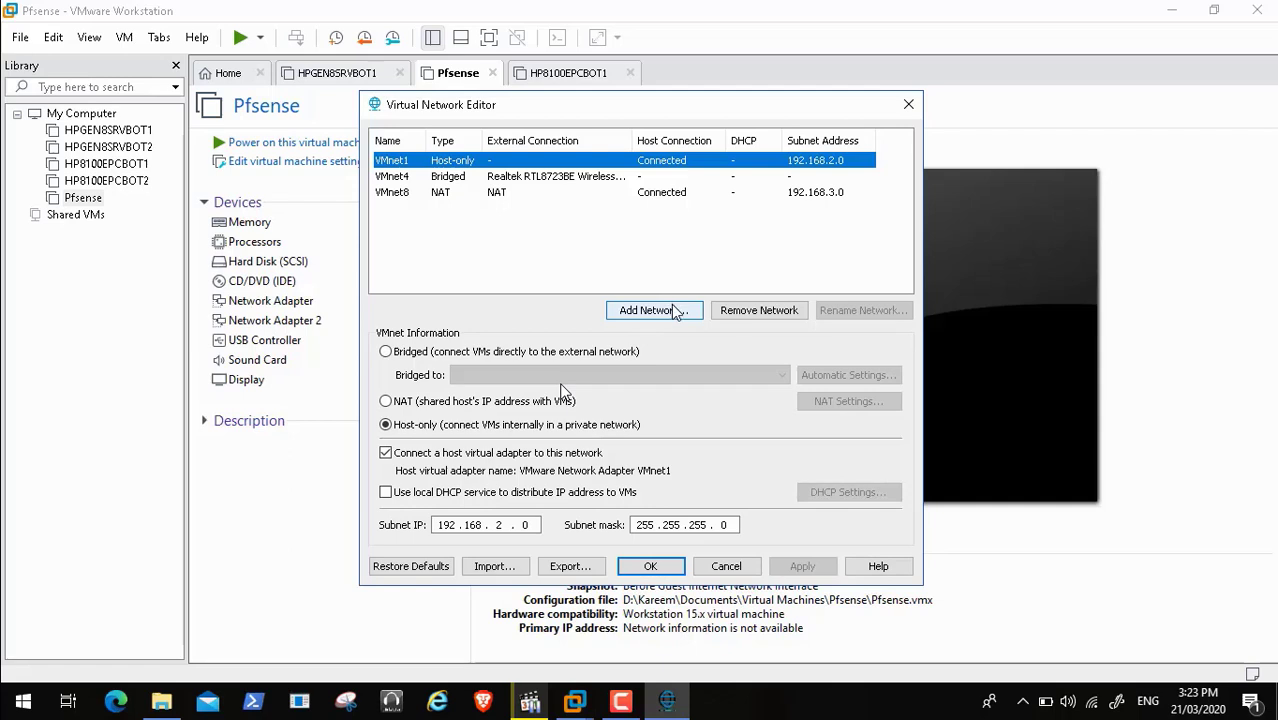
pyautogui.click(650, 310)
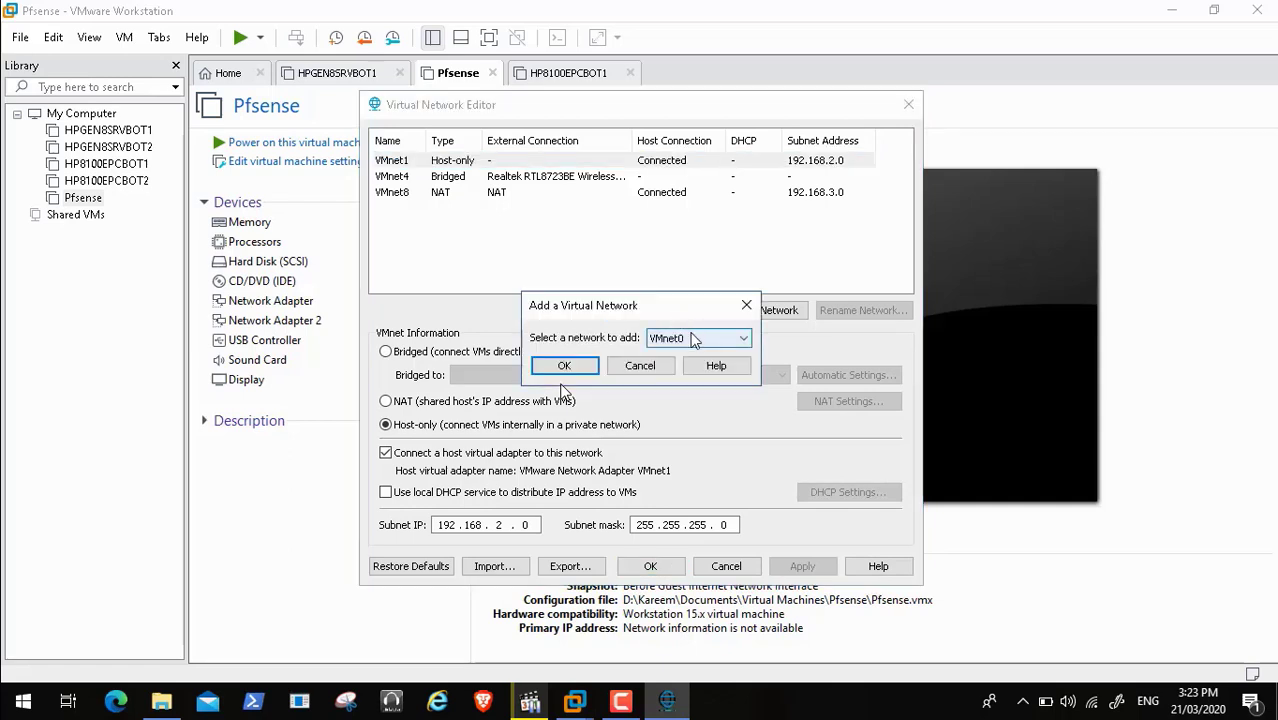
pyautogui.click(697, 339)
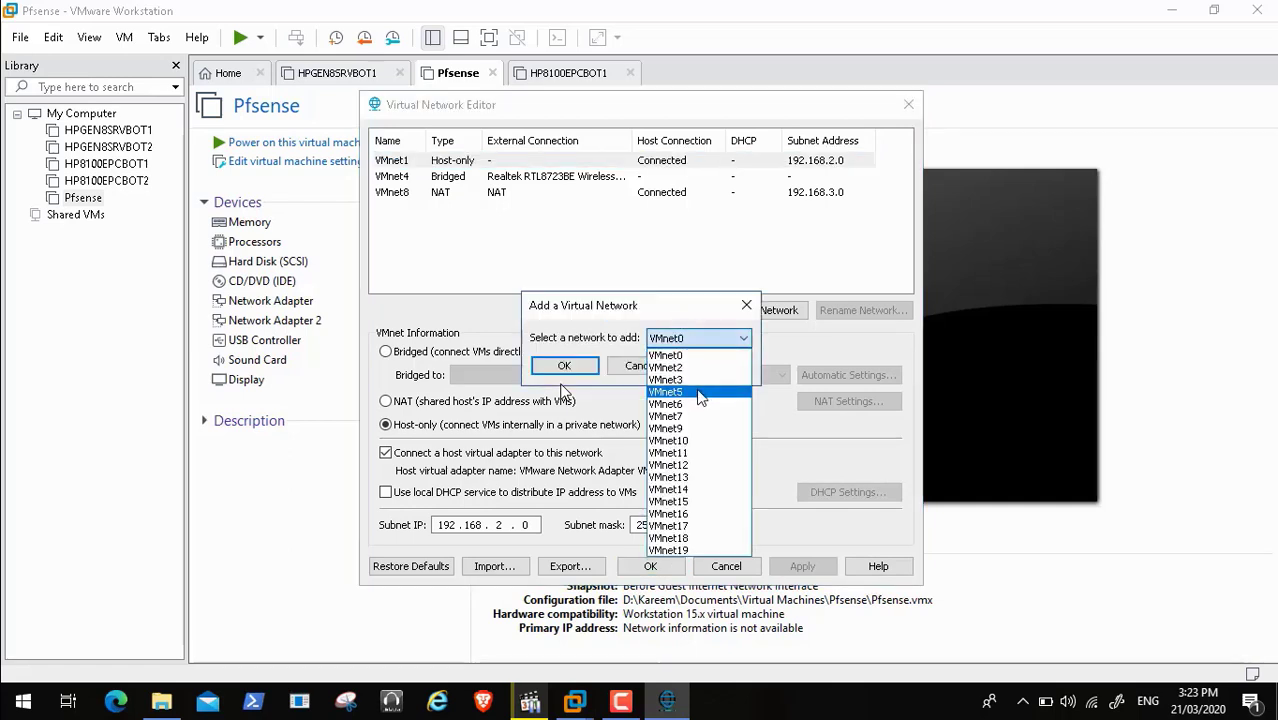
pyautogui.click(700, 392)
pyautogui.click(572, 365)
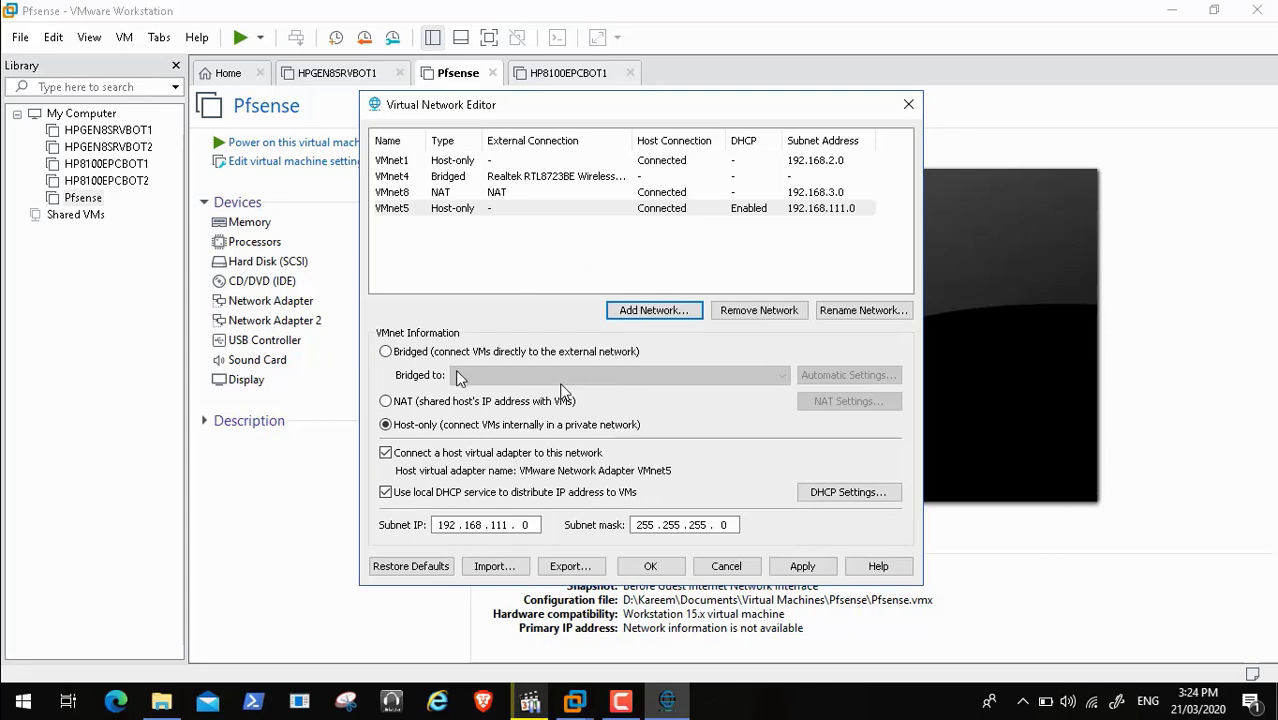
# Disable DHCP on VMnet5 and set its subnet IP to 10.0.0.0
pyautogui.click(386, 493)
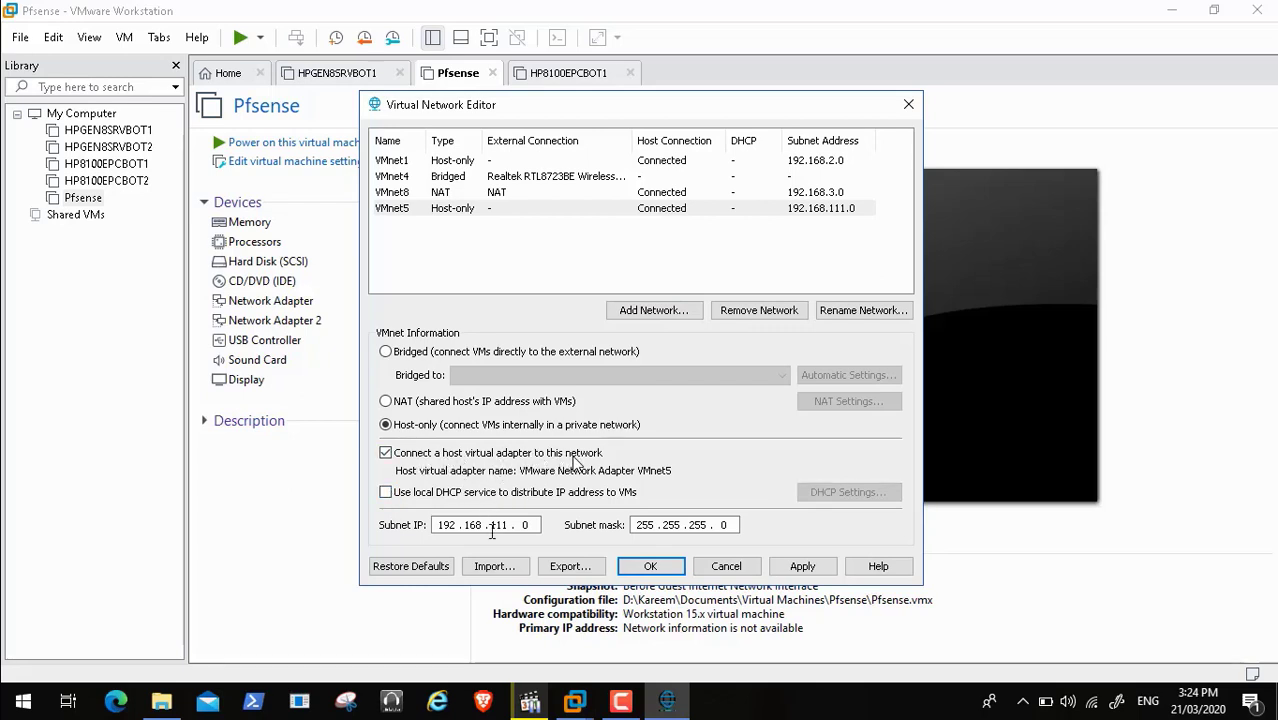
pyautogui.doubleClick(449, 527)
pyautogui.press('BackSpace')
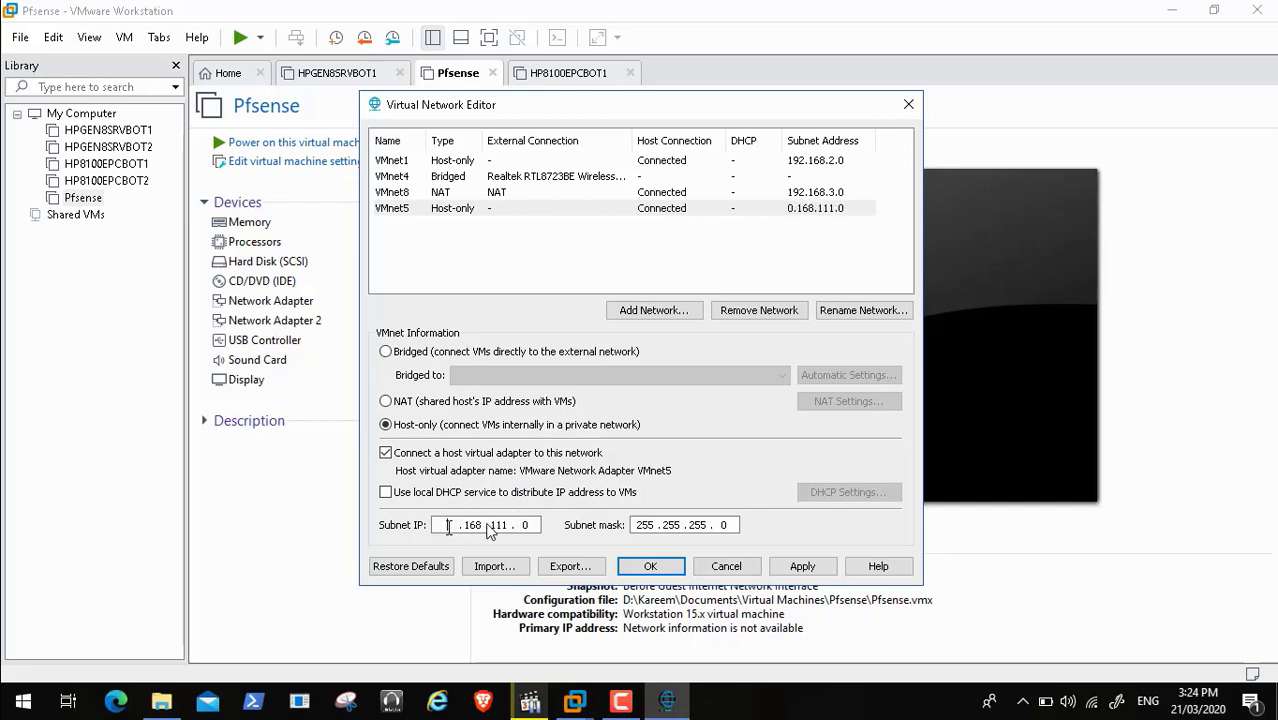
pyautogui.write('10')
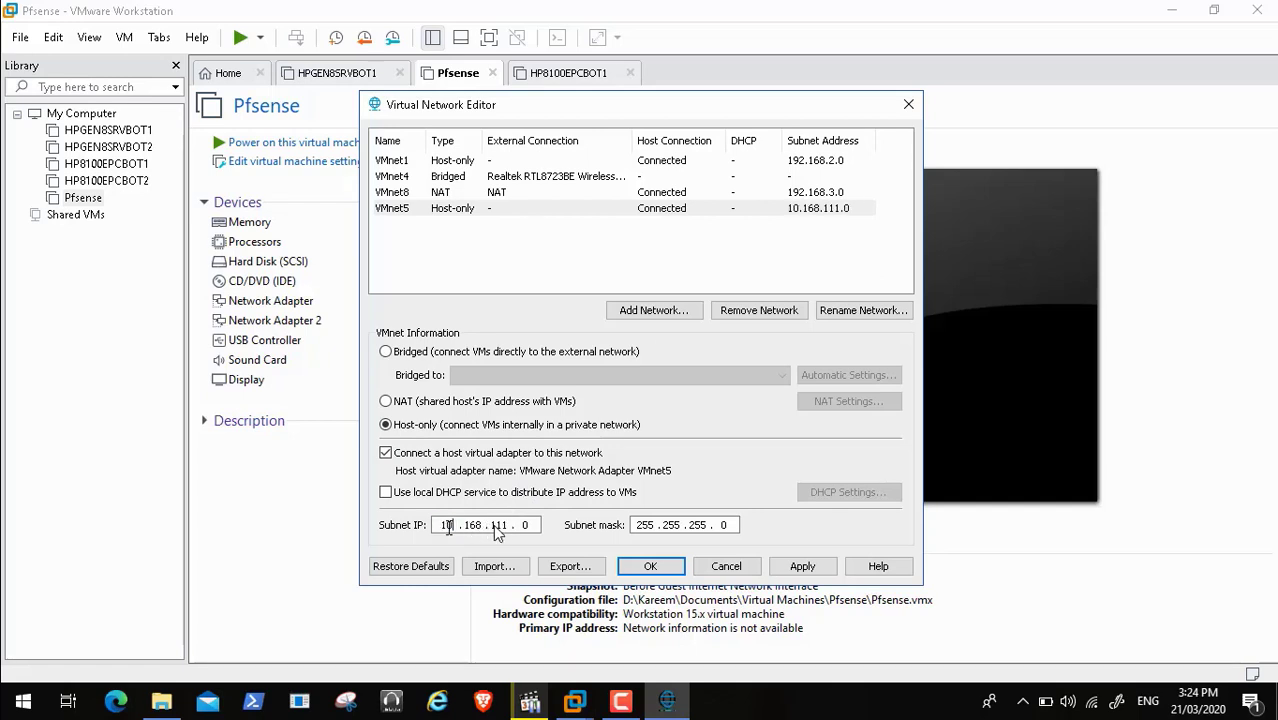
pyautogui.doubleClick(476, 525)
pyautogui.write('0')
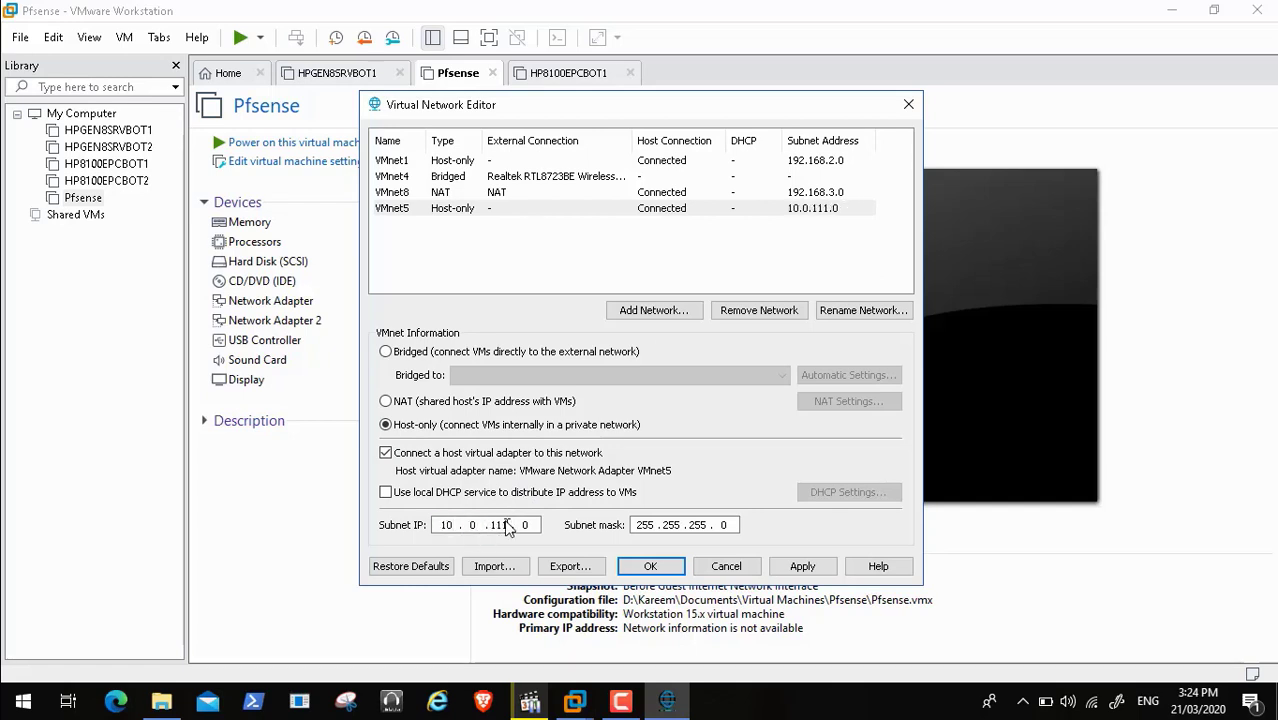
pyautogui.doubleClick(499, 525)
pyautogui.write('0')
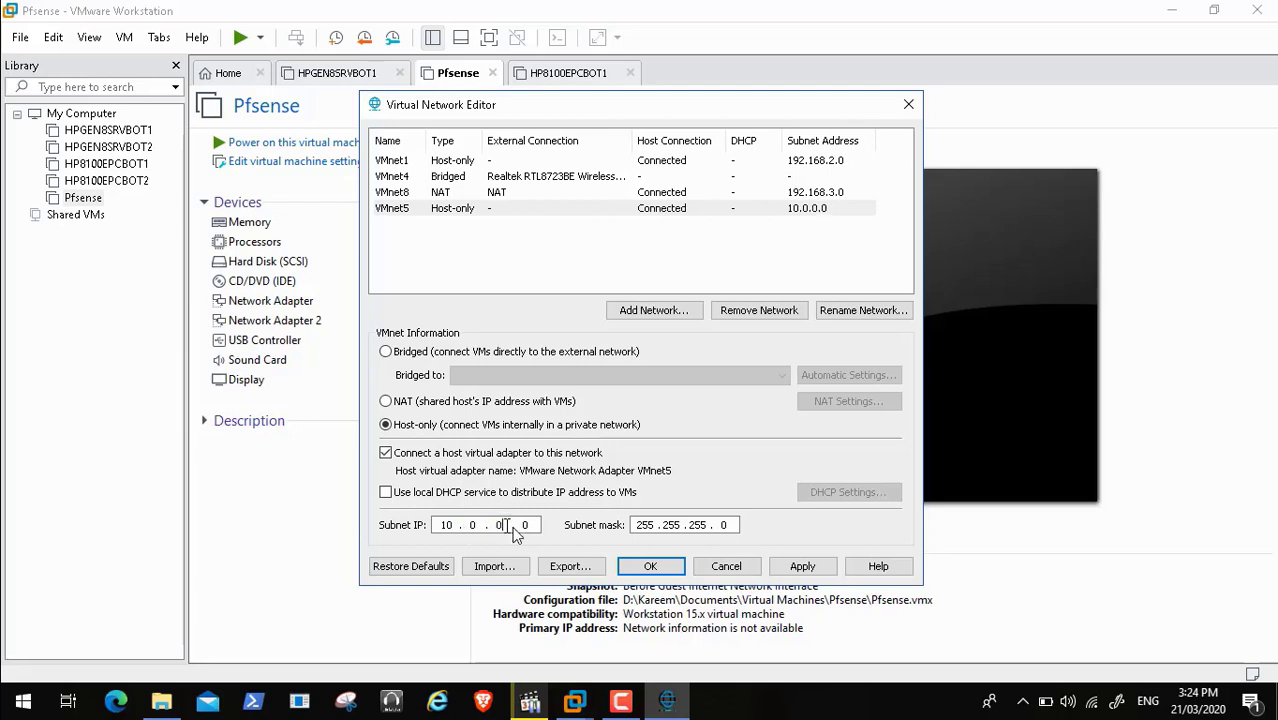
pyautogui.click(530, 525)
# Apply VMnet5, compare the VMnet1 and VMnet5 settings, and close the editor with OK
pyautogui.click(801, 567)
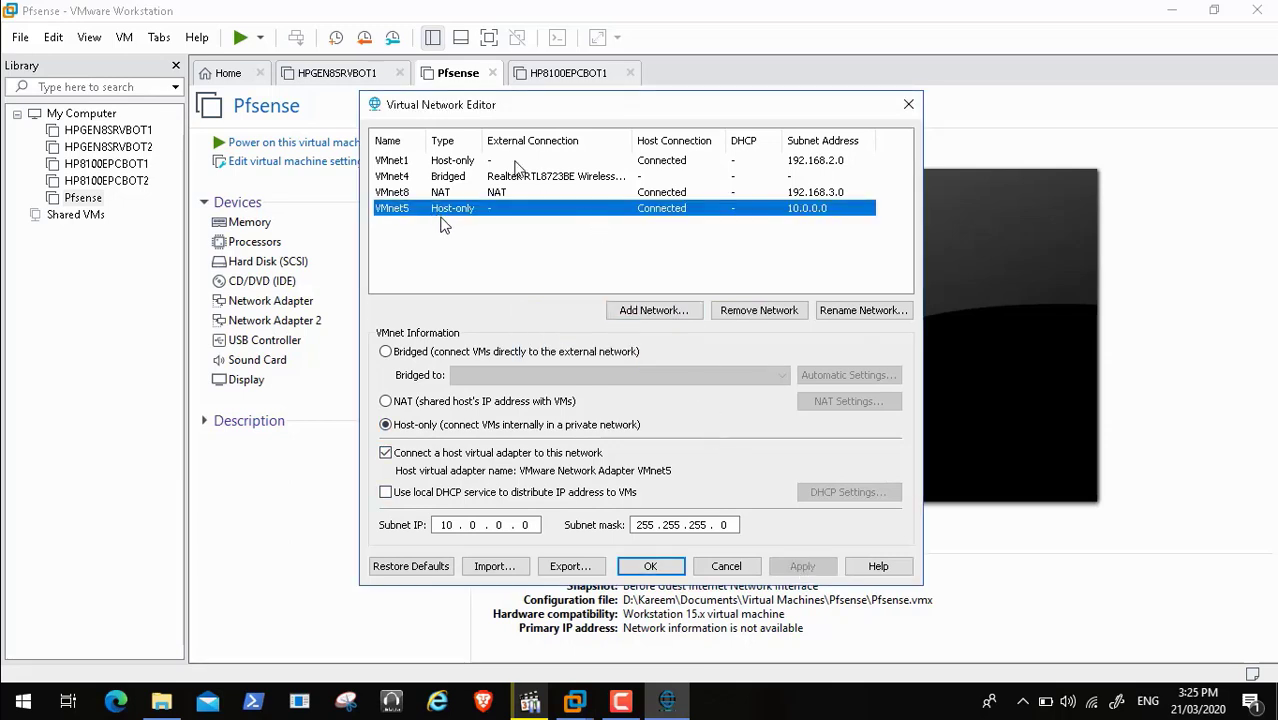
pyautogui.click(484, 165)
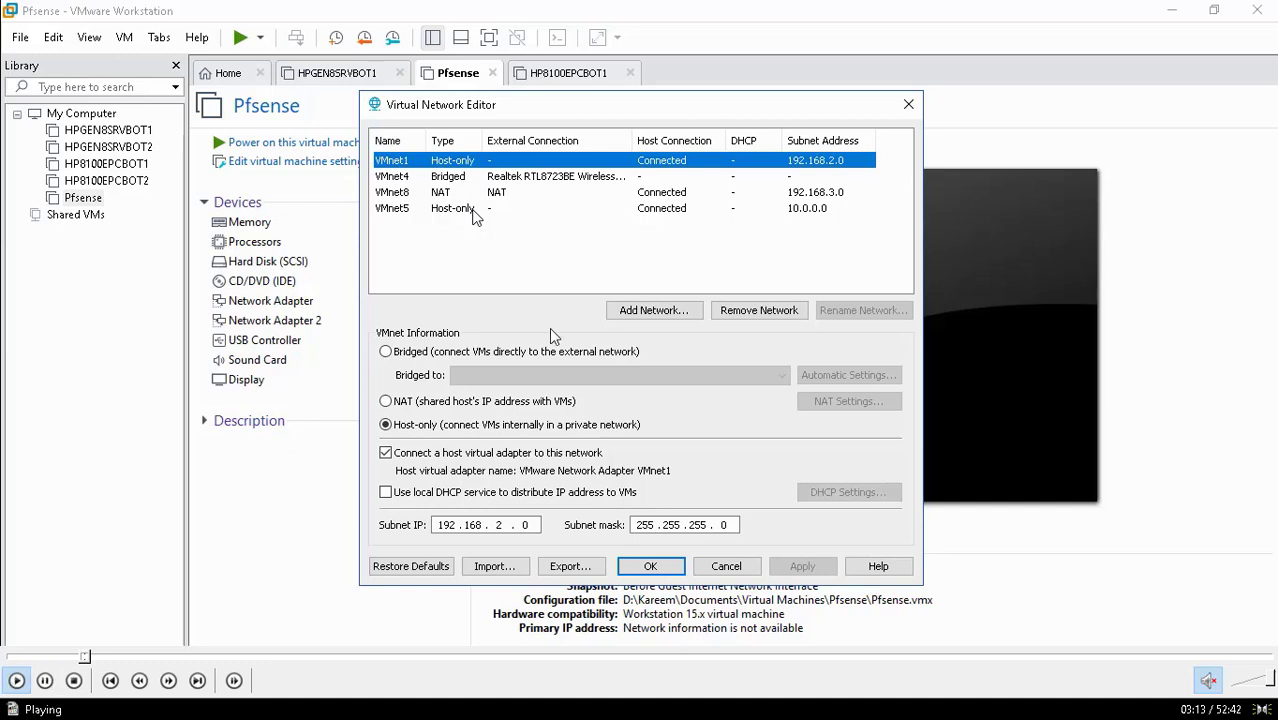
pyautogui.click(474, 210)
pyautogui.click(494, 161)
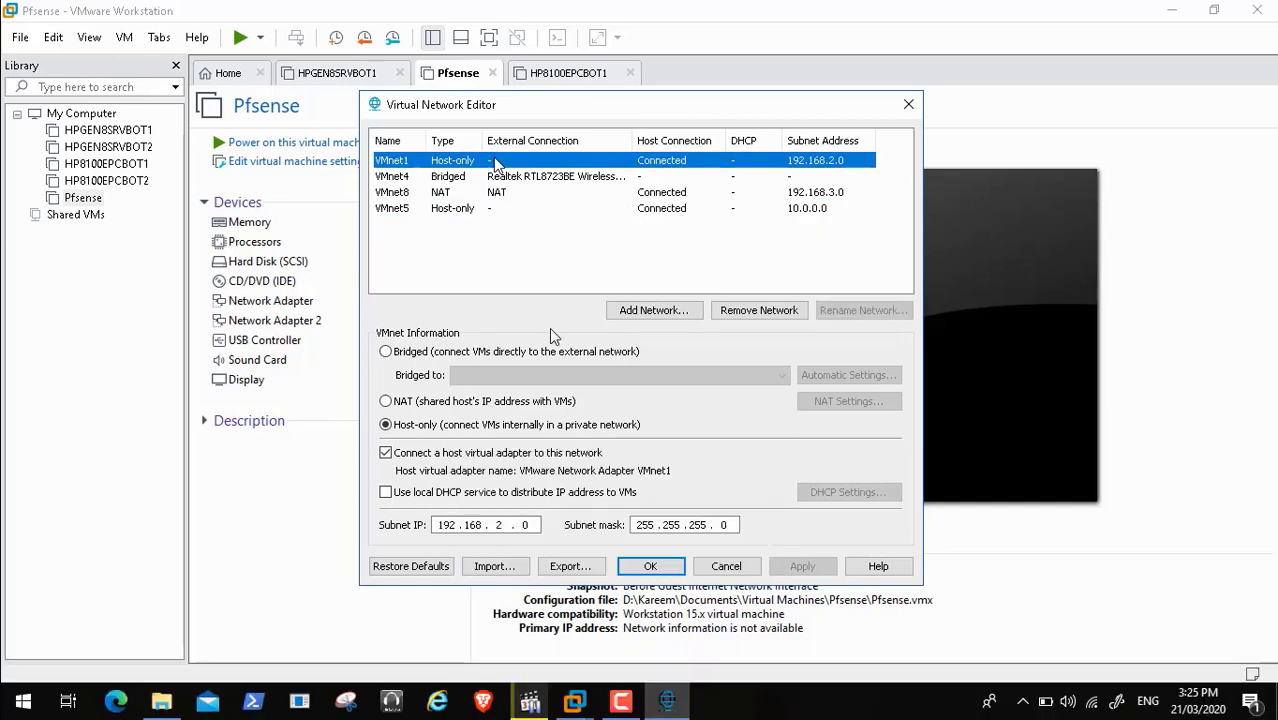
pyautogui.click(483, 209)
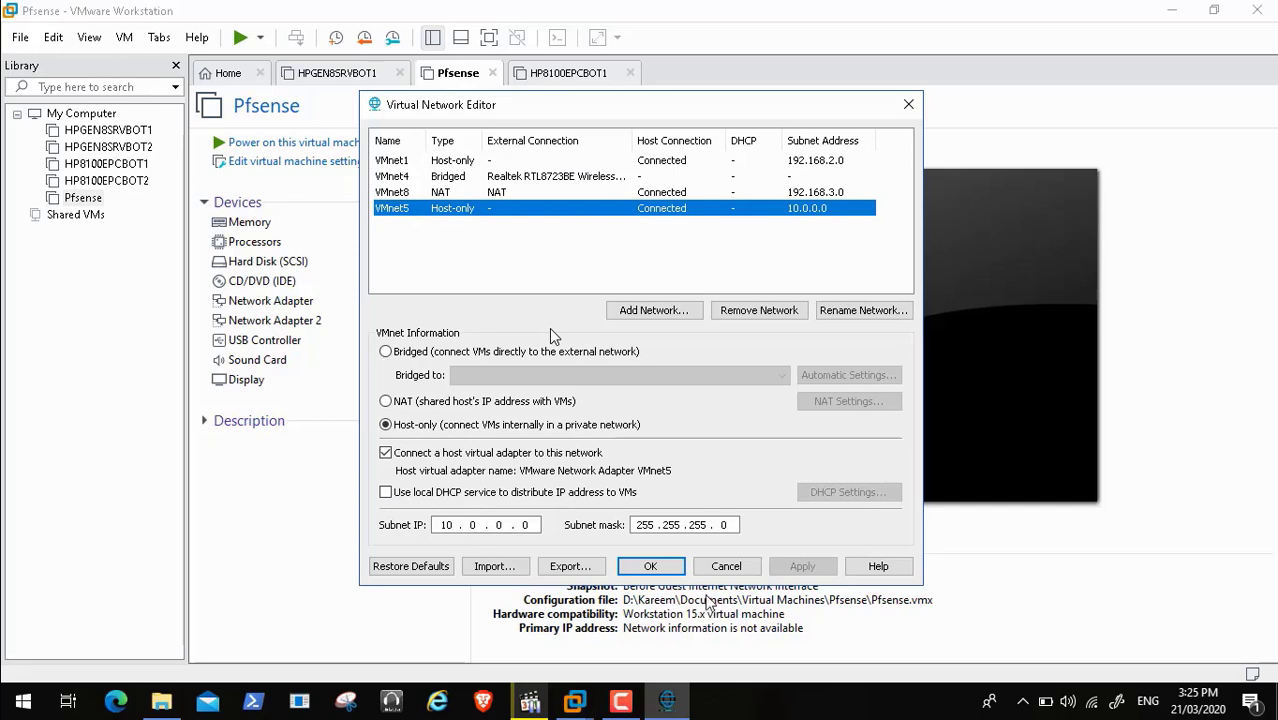
pyautogui.click(666, 569)
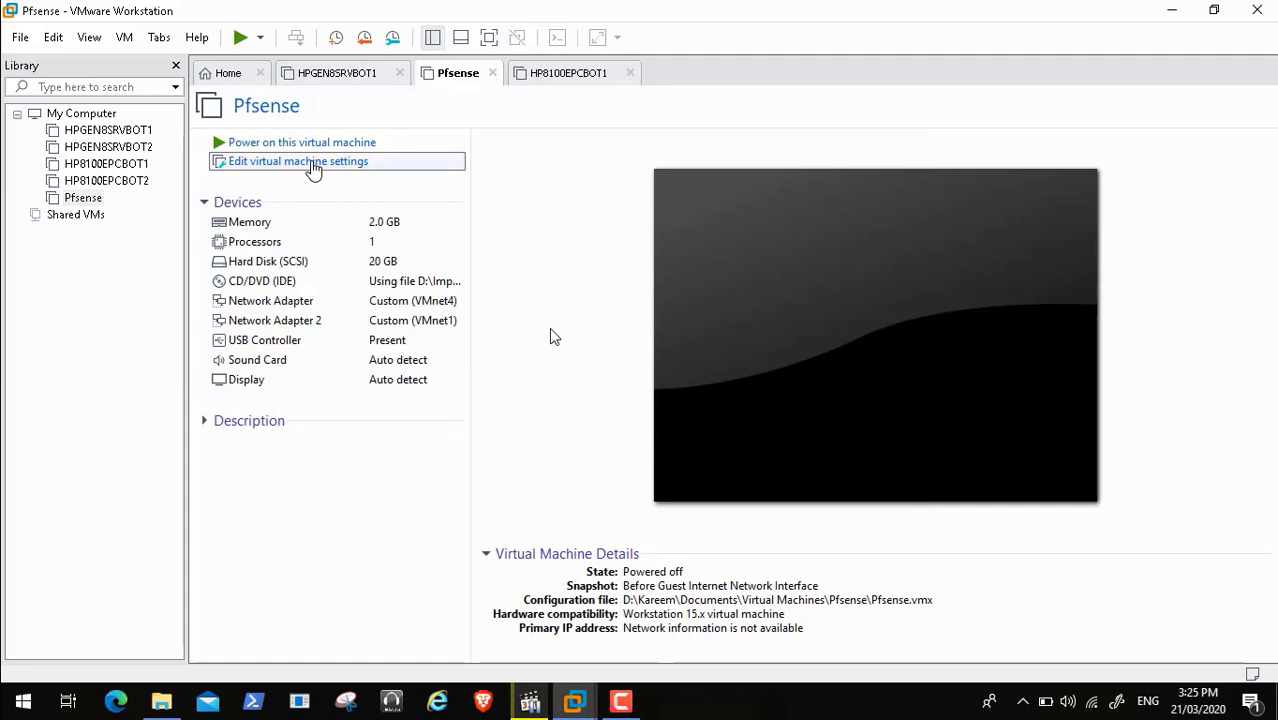
# Add a third network adapter to Pfsense on Custom VMnet5 (Host-only) and save
pyautogui.click(313, 170)
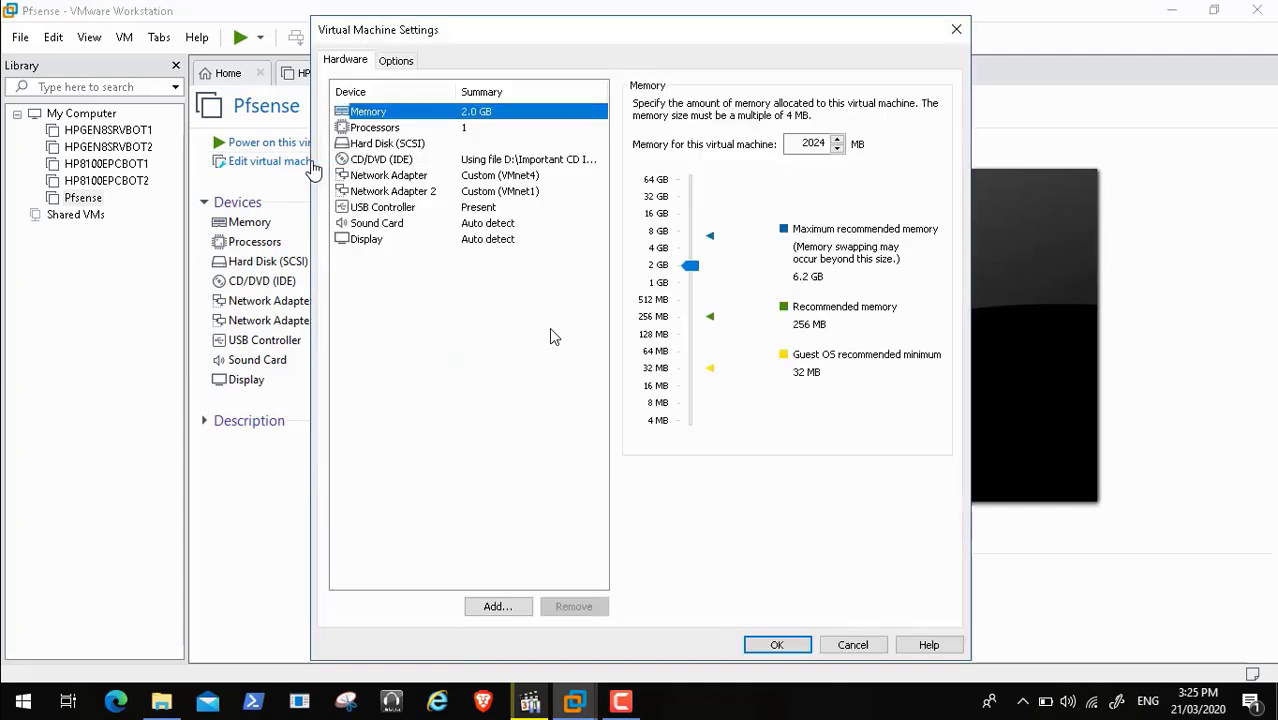
pyautogui.click(386, 192)
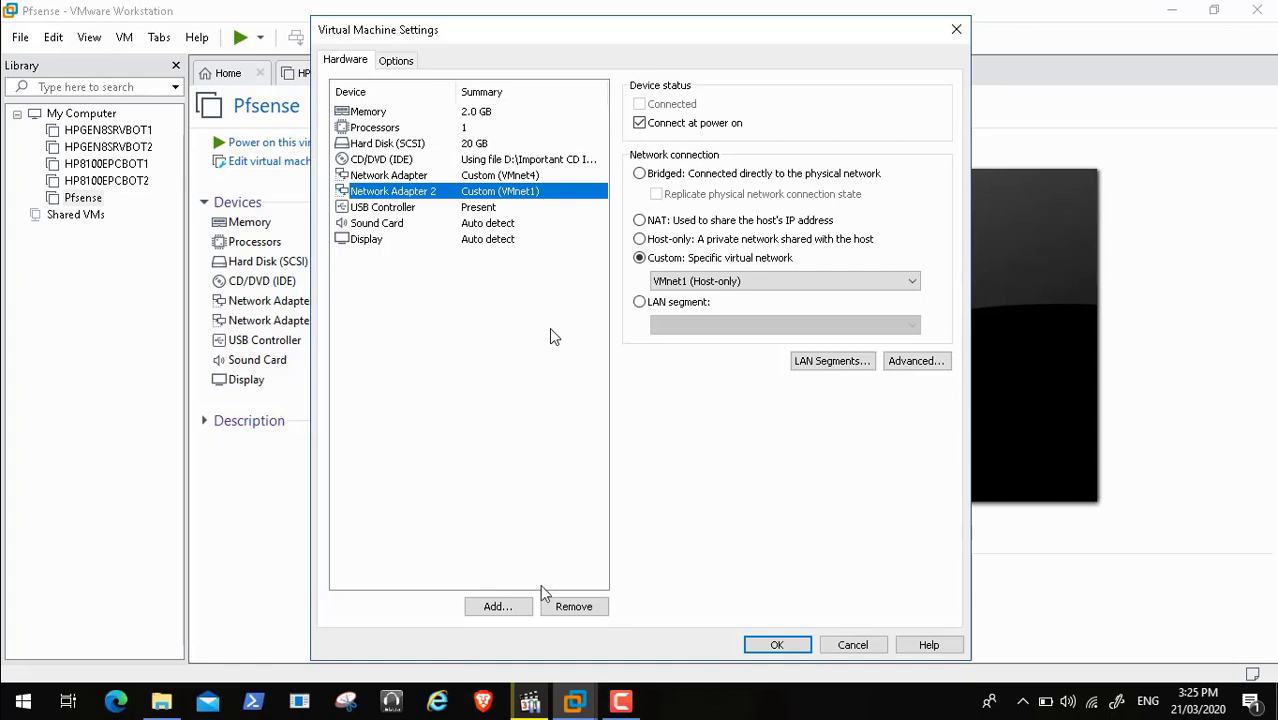
pyautogui.click(497, 607)
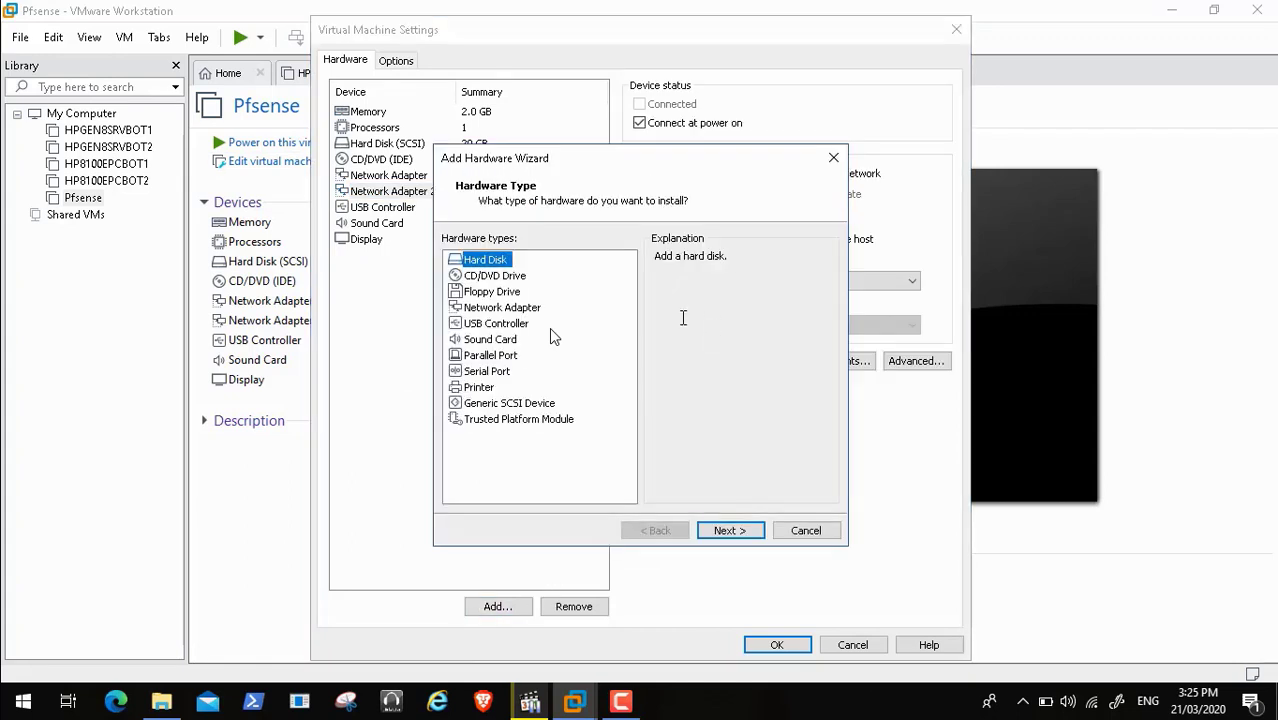
pyautogui.click(517, 310)
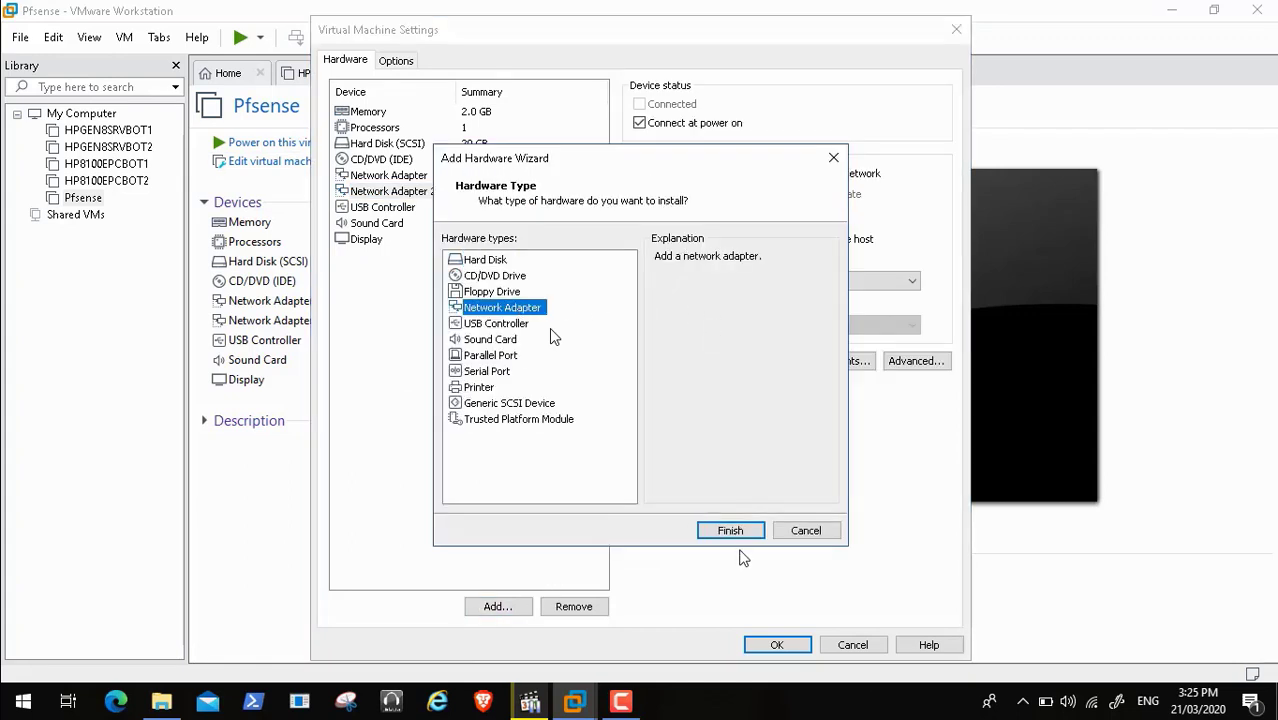
pyautogui.click(731, 531)
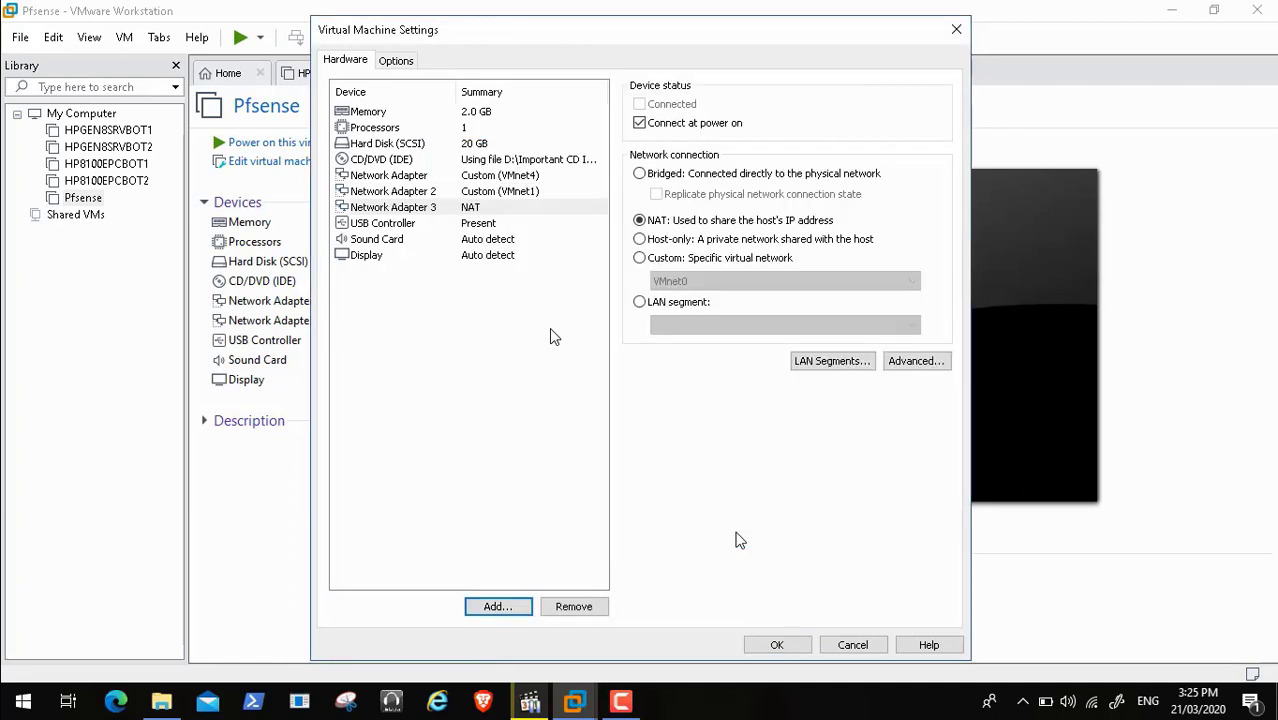
pyautogui.click(639, 258)
pyautogui.click(697, 283)
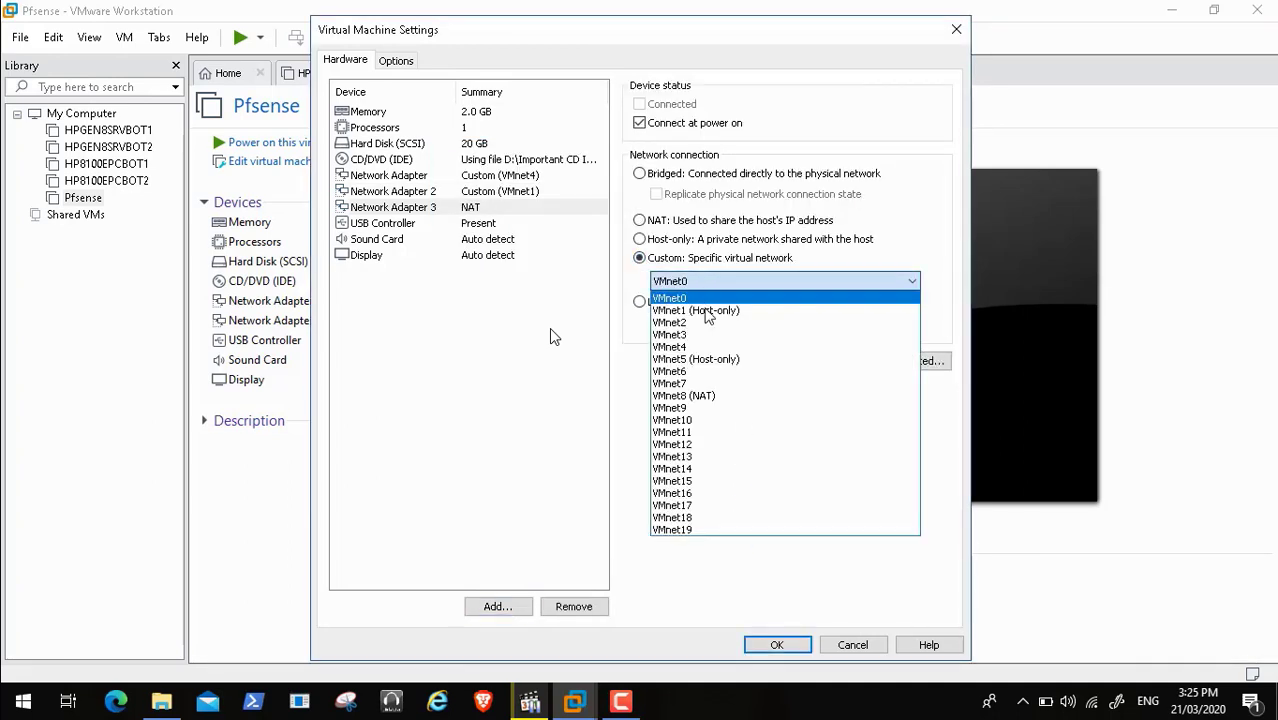
pyautogui.click(719, 360)
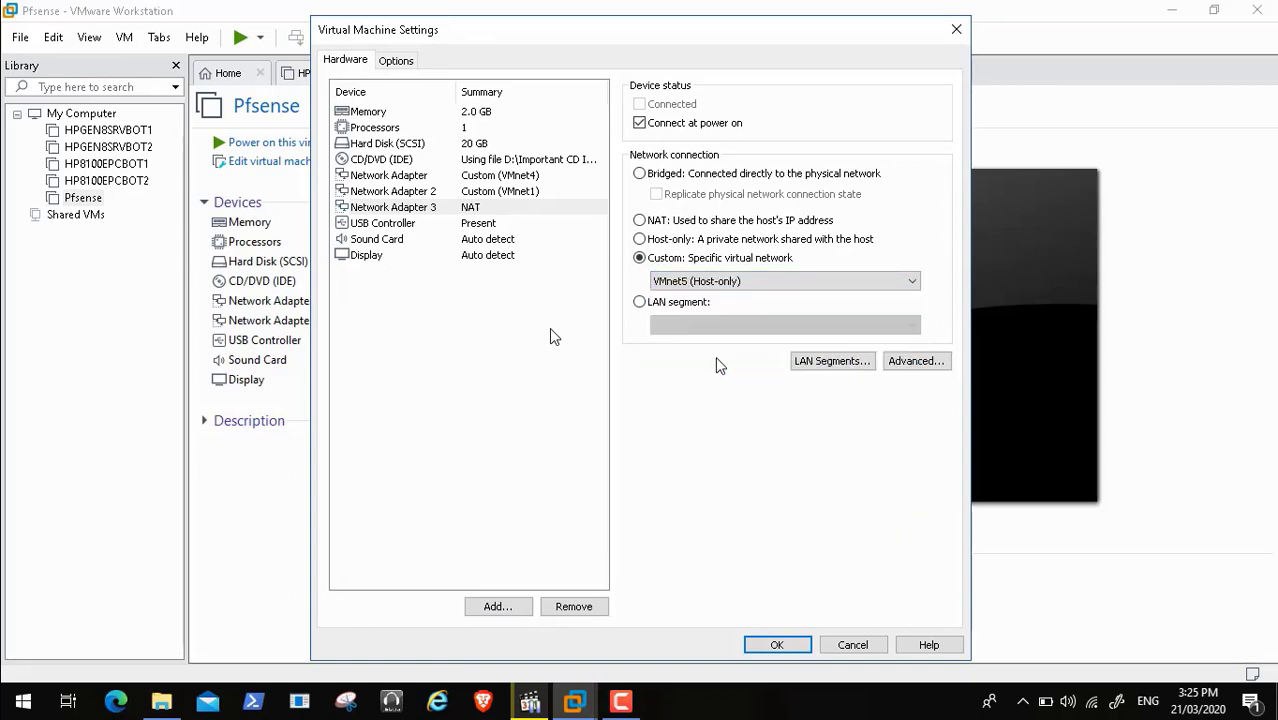
pyautogui.click(785, 646)
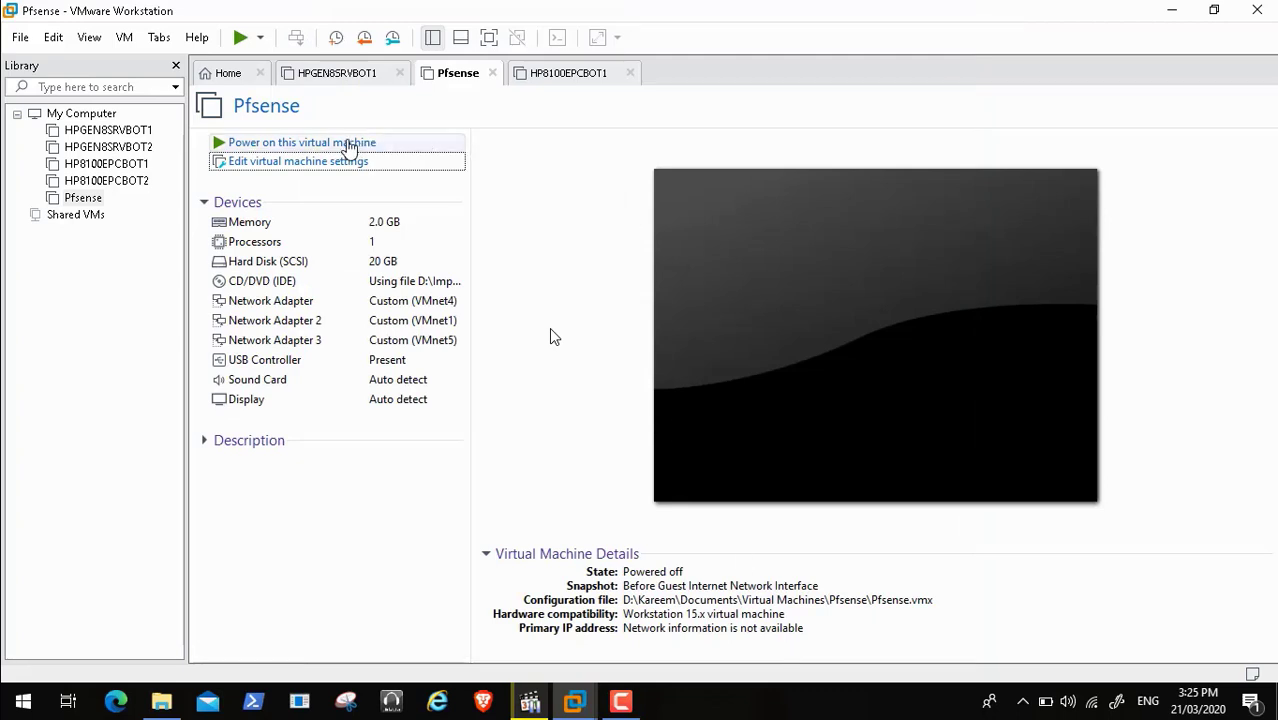
# Power on Pfsense and let it boot to the console menu
pyautogui.click(348, 143)
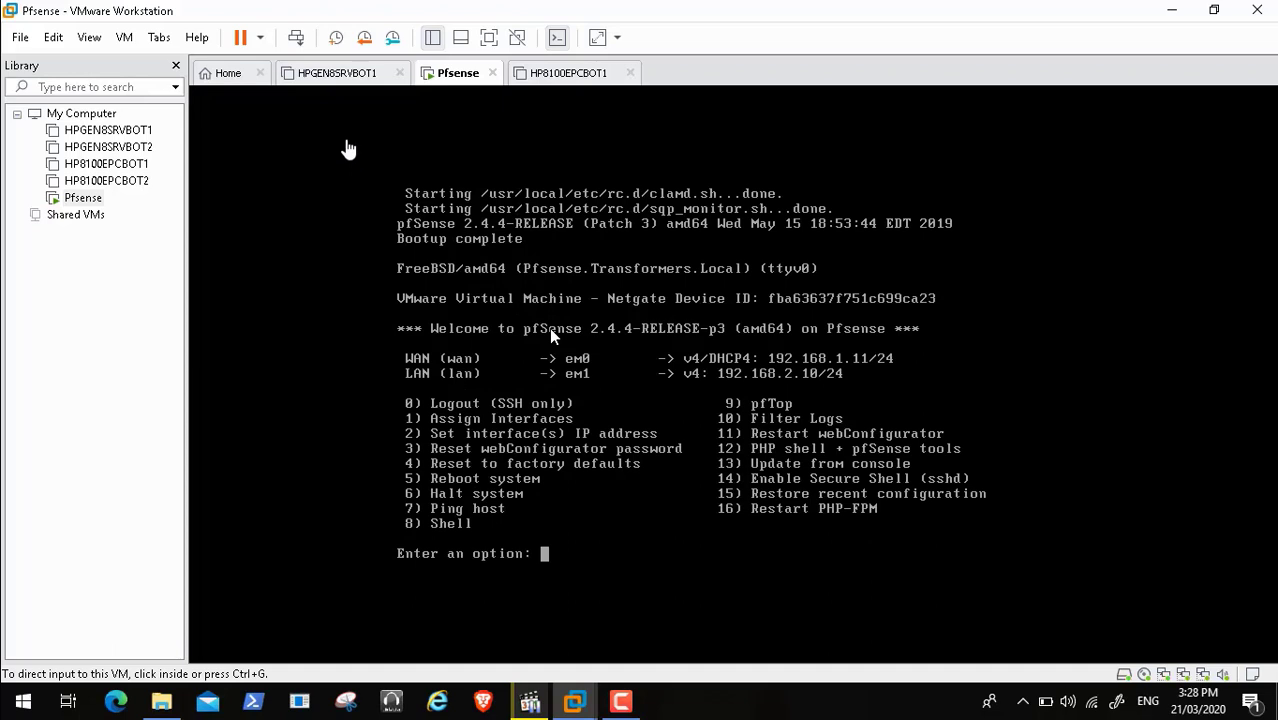
# Power on HPGEN8SRVBOT1 and boot Windows Server from the boot menu
pyautogui.click(333, 72)
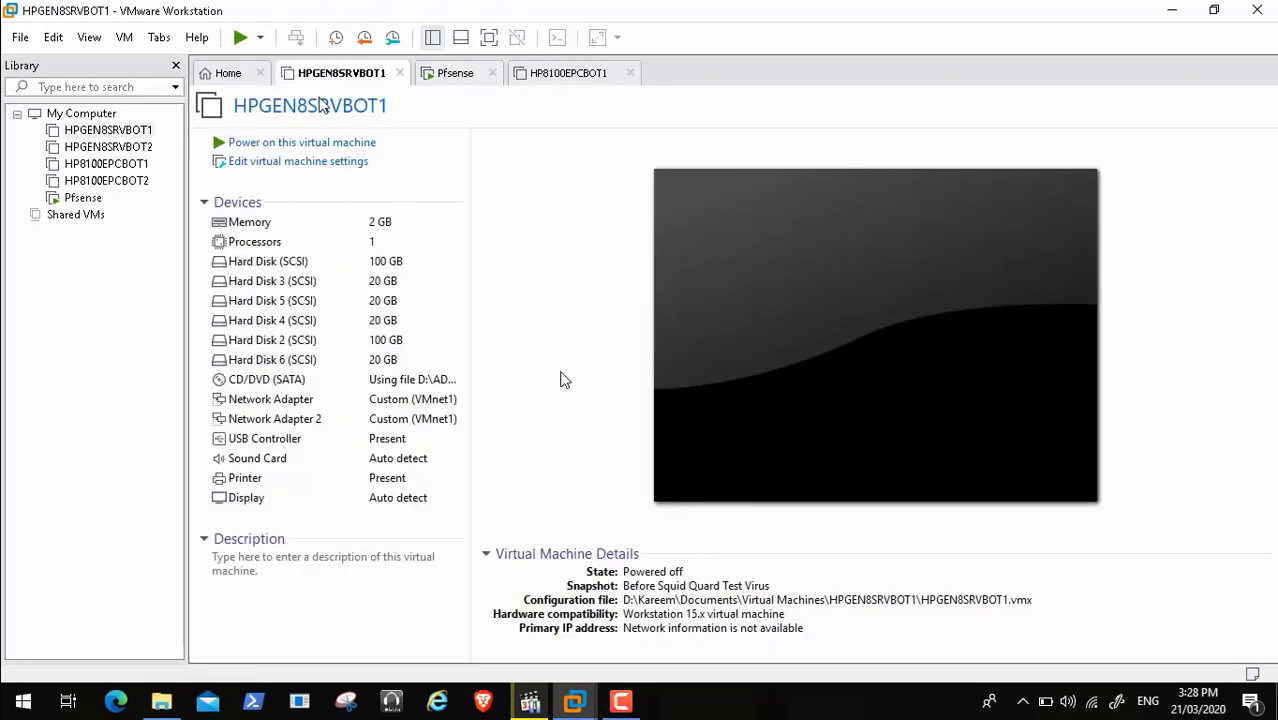
pyautogui.click(310, 146)
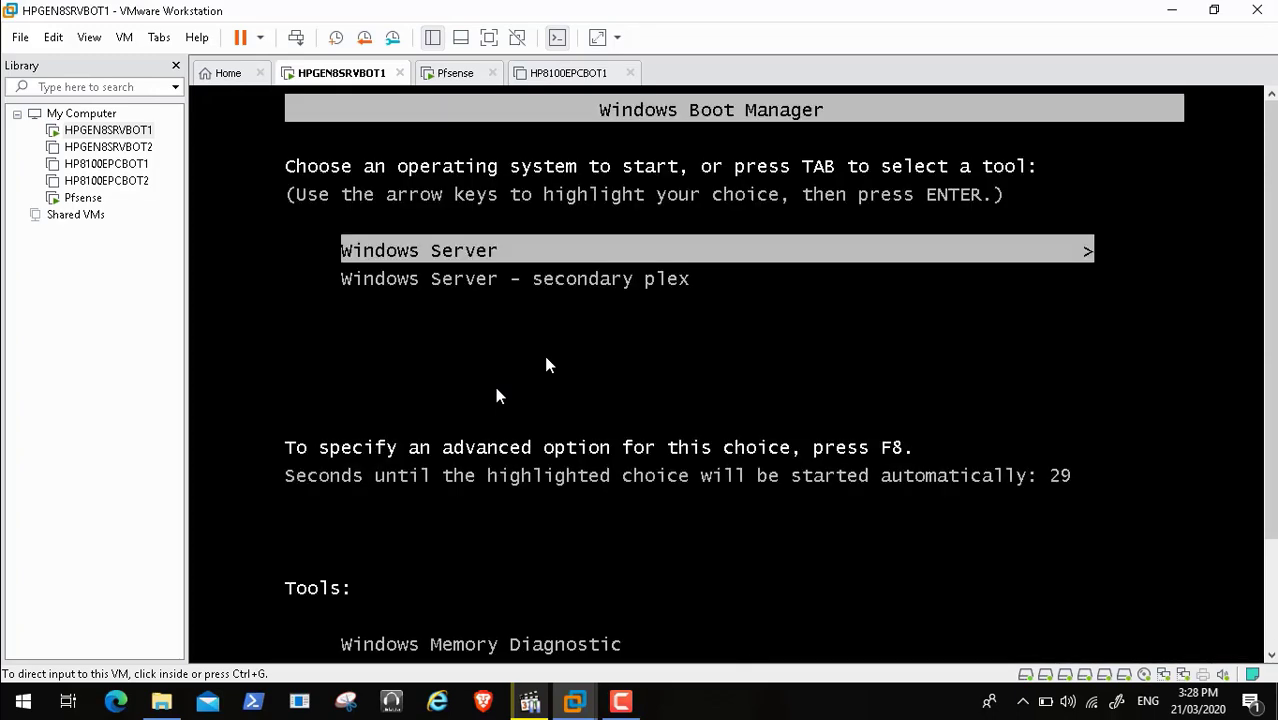
pyautogui.click(546, 365)
pyautogui.press('Return')
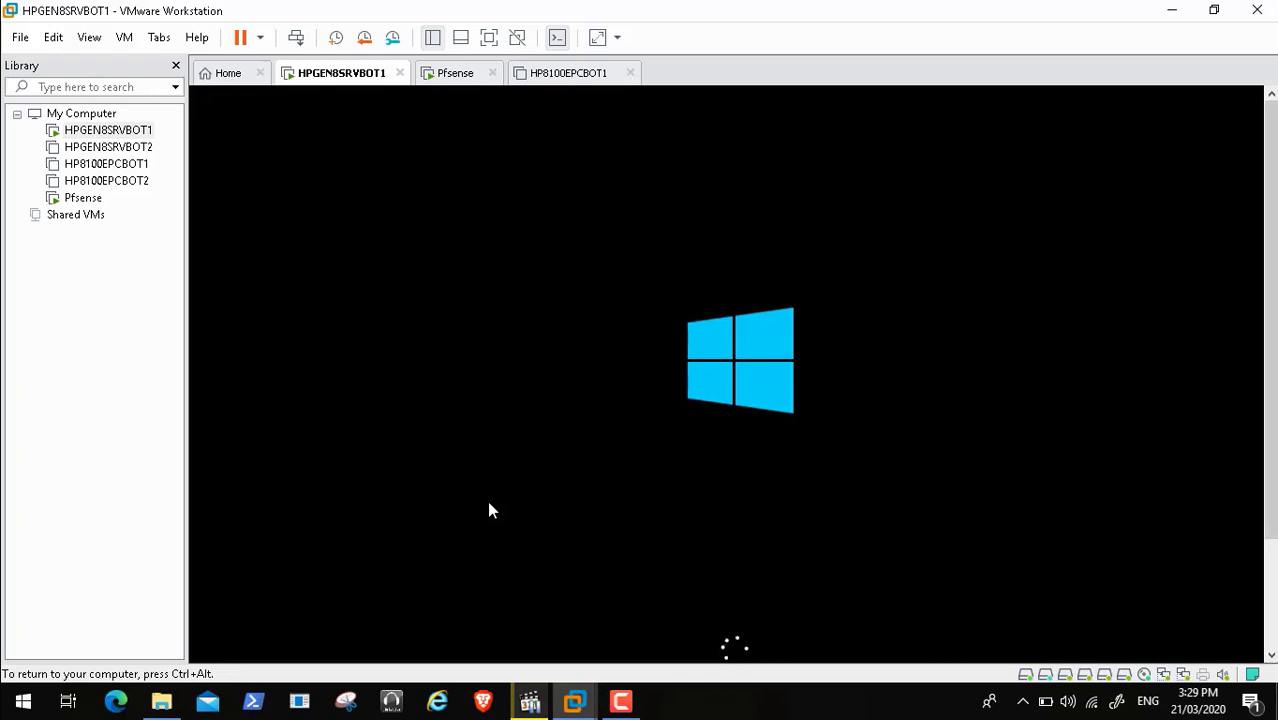
pyautogui.hotkey('ctrl', 'alt')
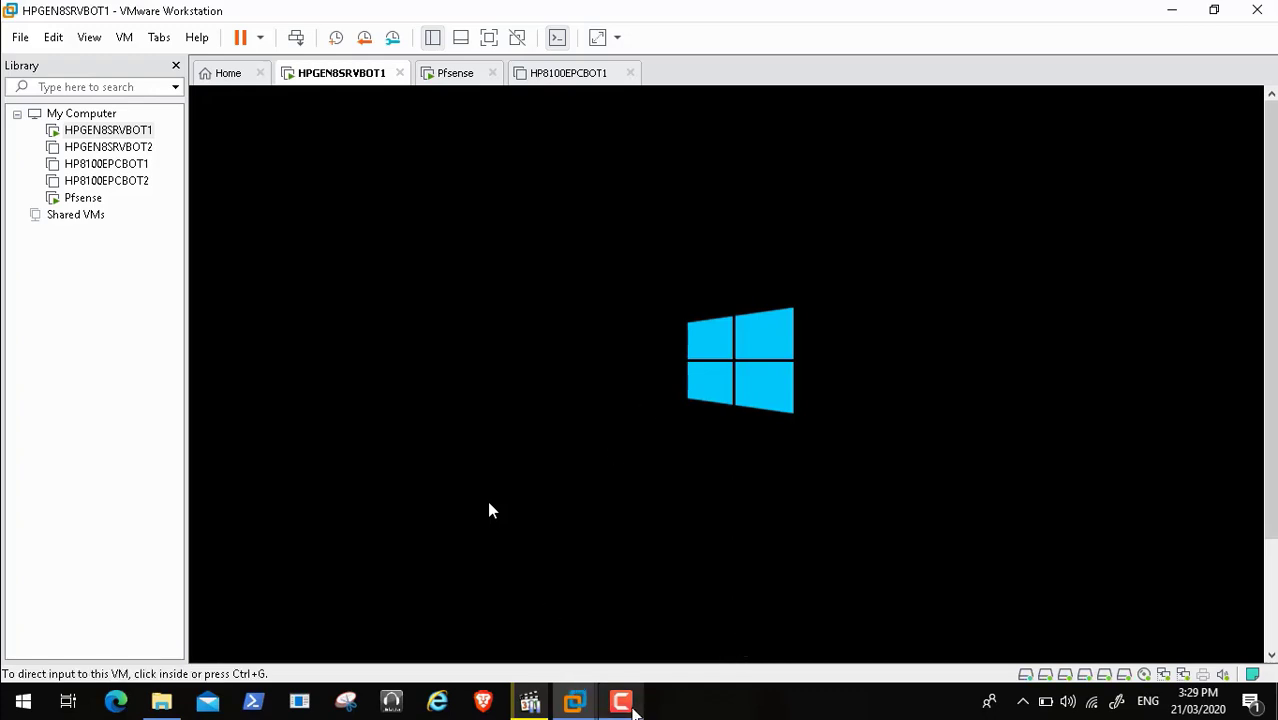
pyautogui.click(621, 701)
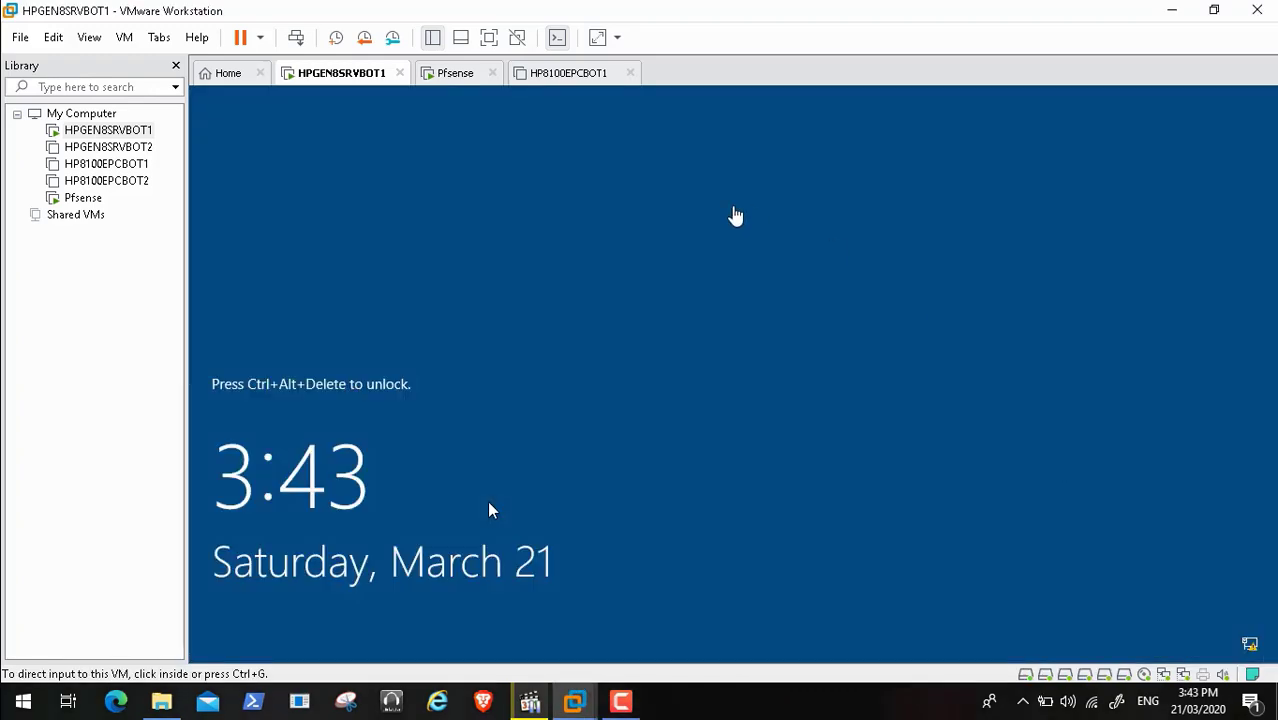
# Unlock HPGEN8SRVBOT1 with Ctrl+Alt+Del and sign in with the user's username and password
pyautogui.click(297, 38)
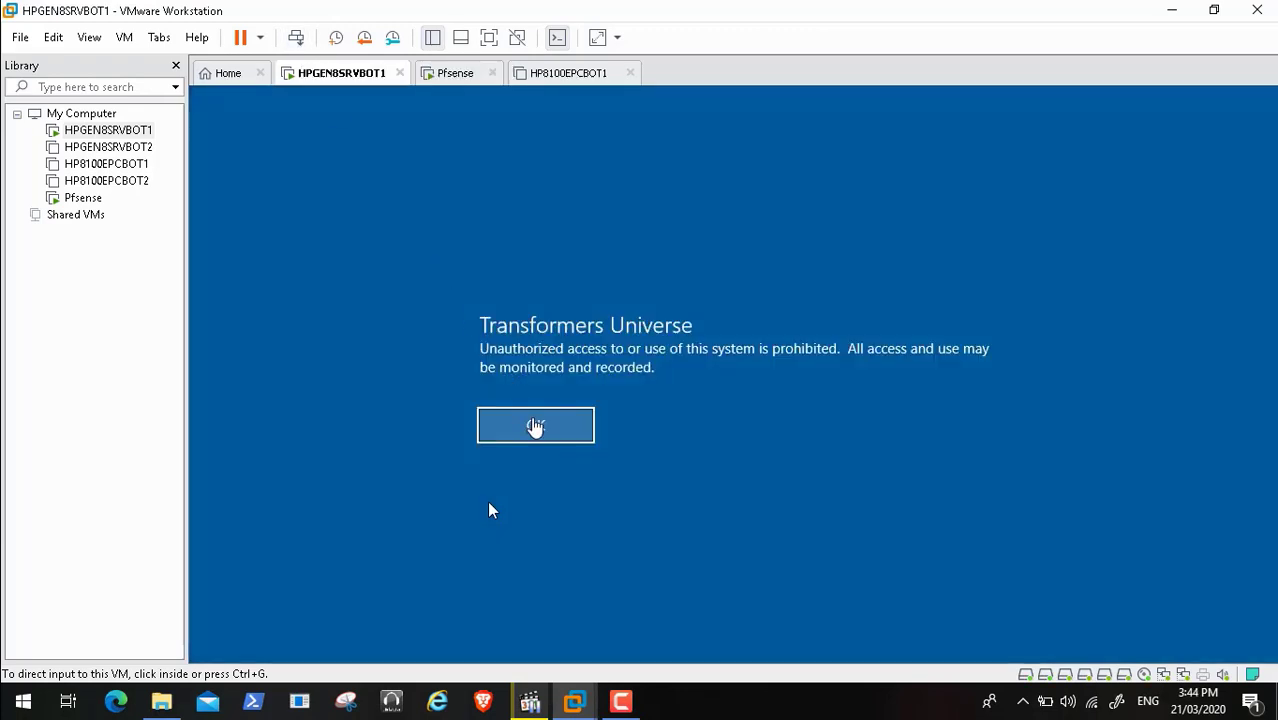
pyautogui.click(535, 427)
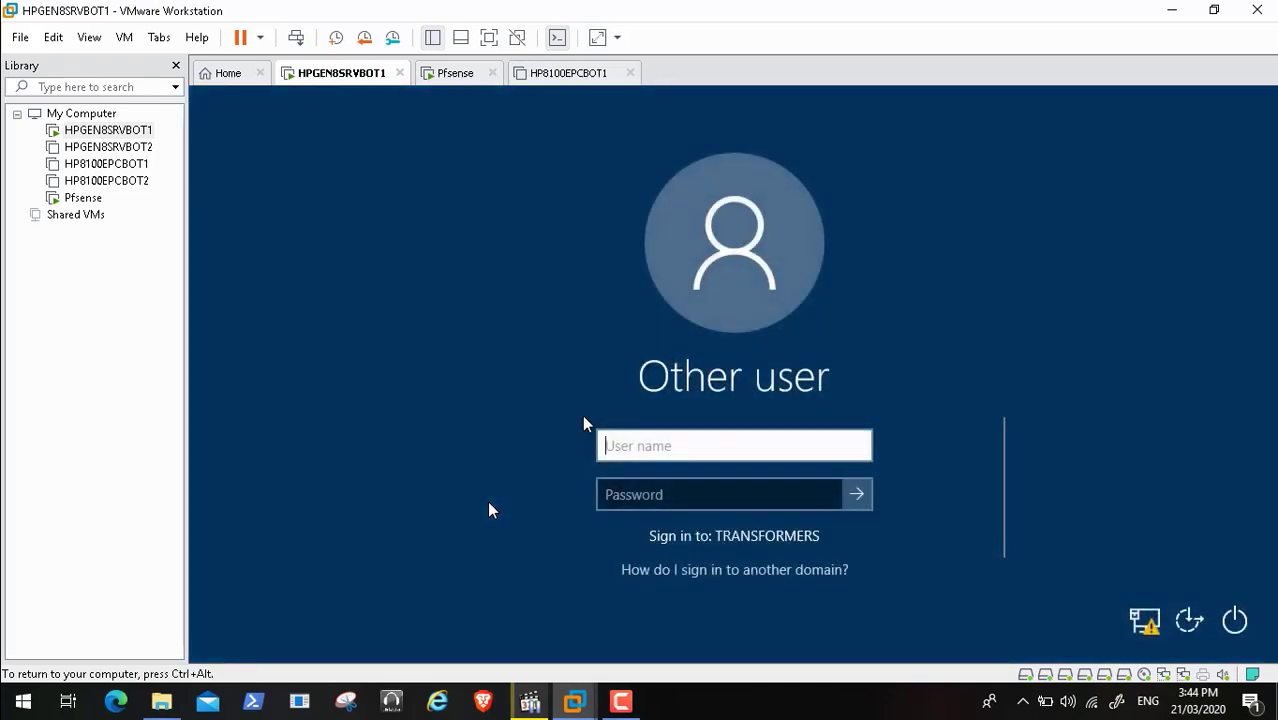
pyautogui.write('kraouf')
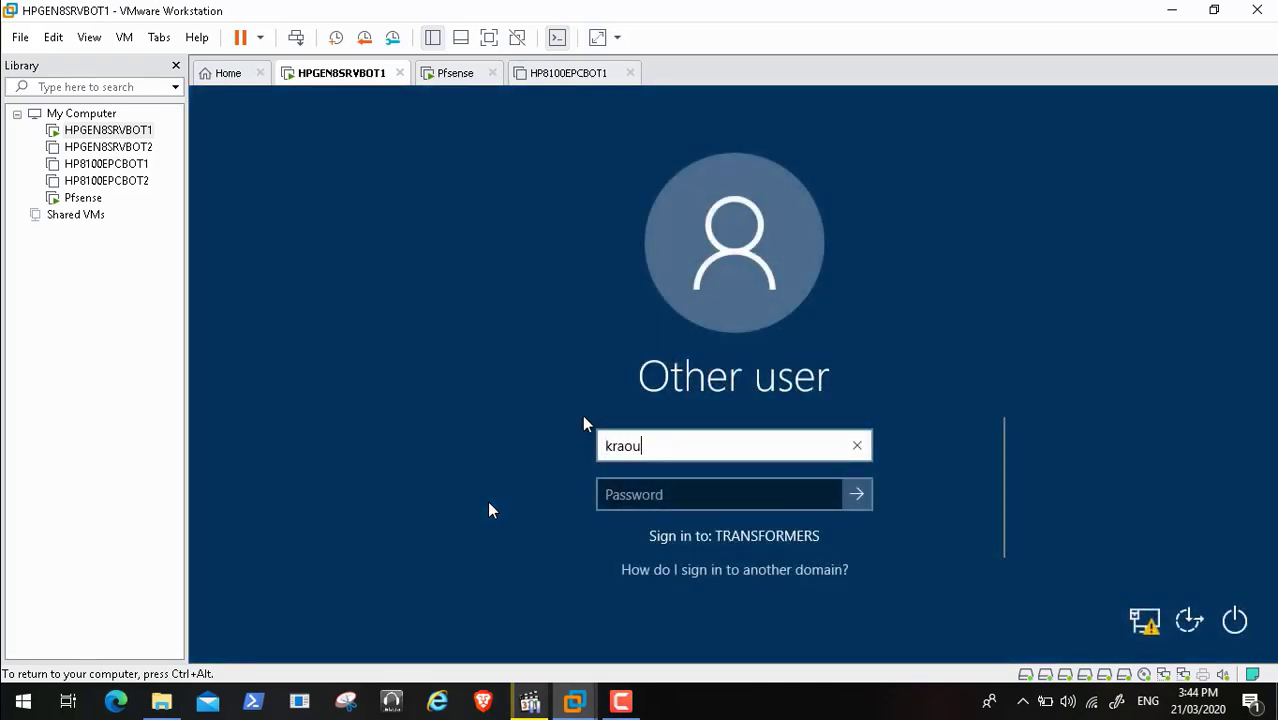
pyautogui.press('Tab')
pyautogui.write('•••••')
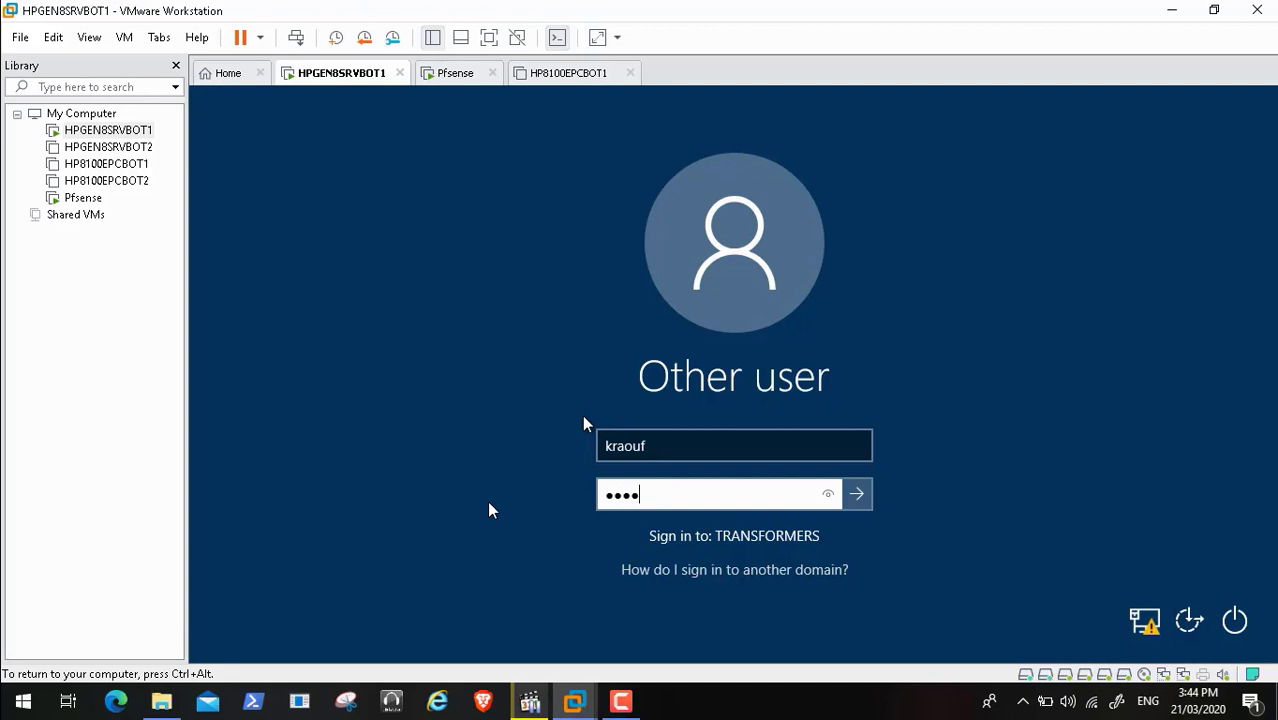
pyautogui.write('•••••')
pyautogui.press('Return')
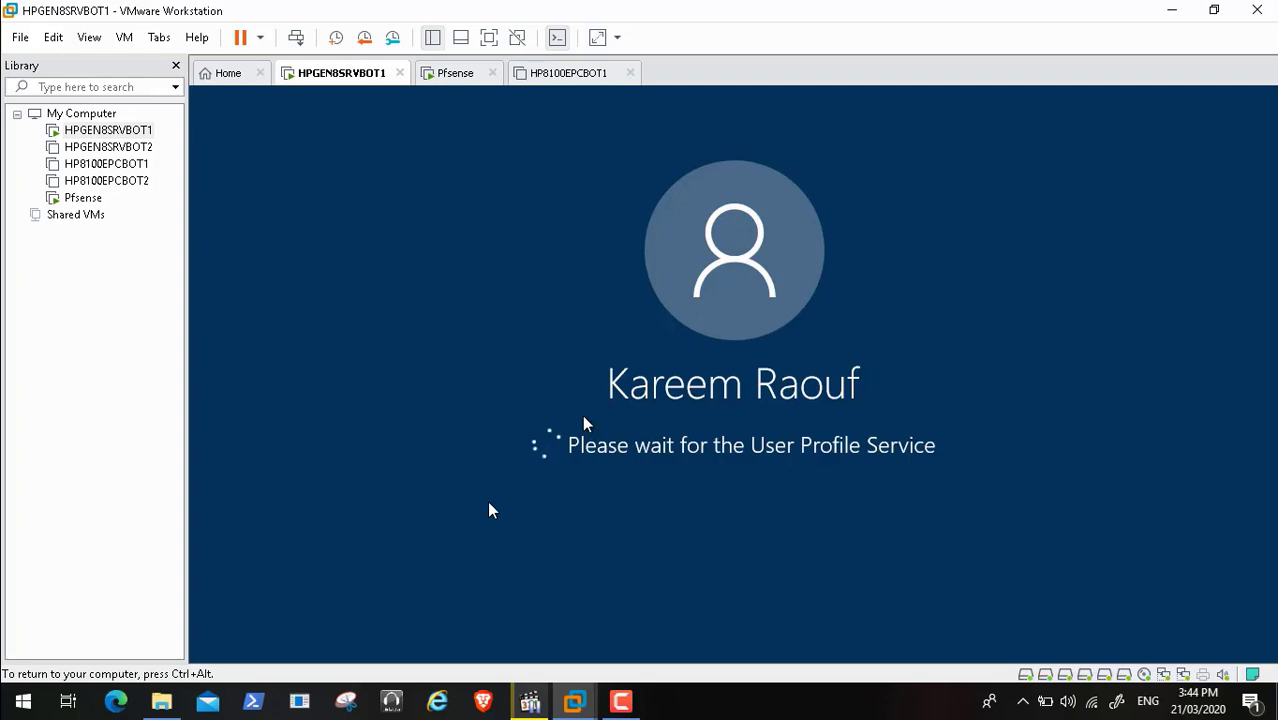
# Toggle the VM to full screen and back, returning to HPGEN8SRVBOT1's browser at 192.168.2.10
pyautogui.hotkey('ctrl', 'alt')
pyautogui.click(621, 702)
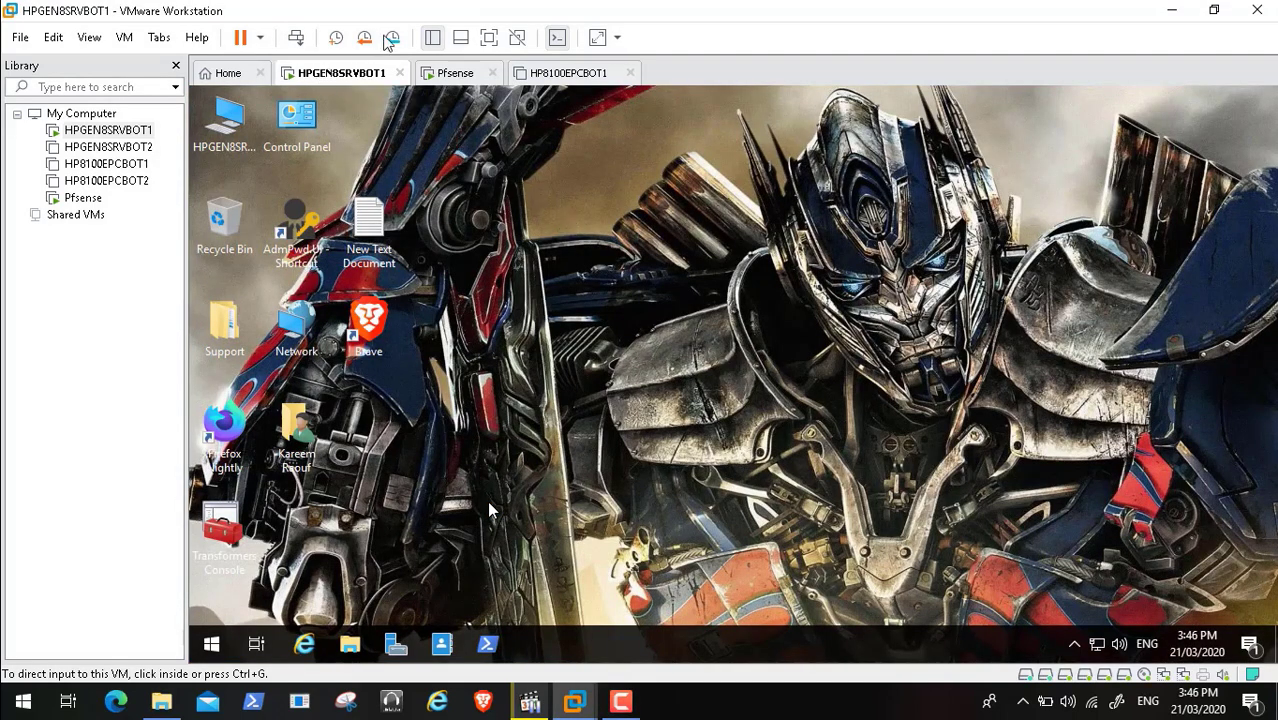
pyautogui.click(489, 38)
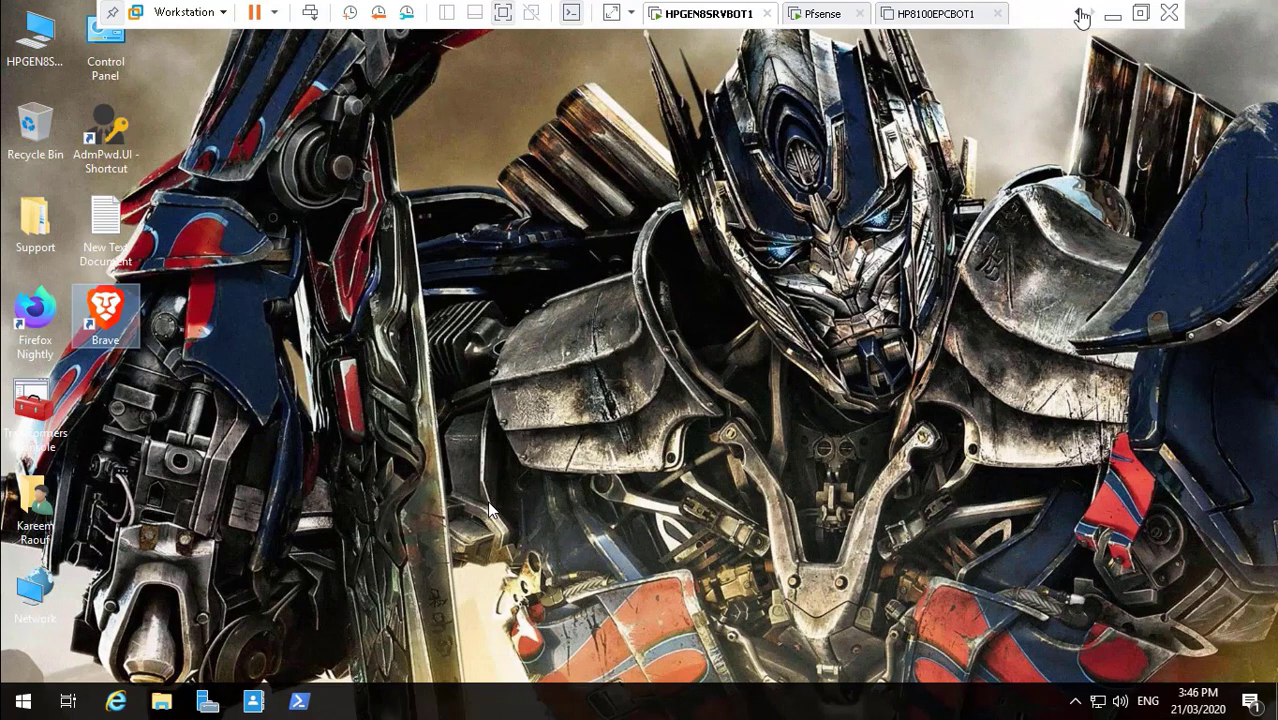
pyautogui.click(1112, 14)
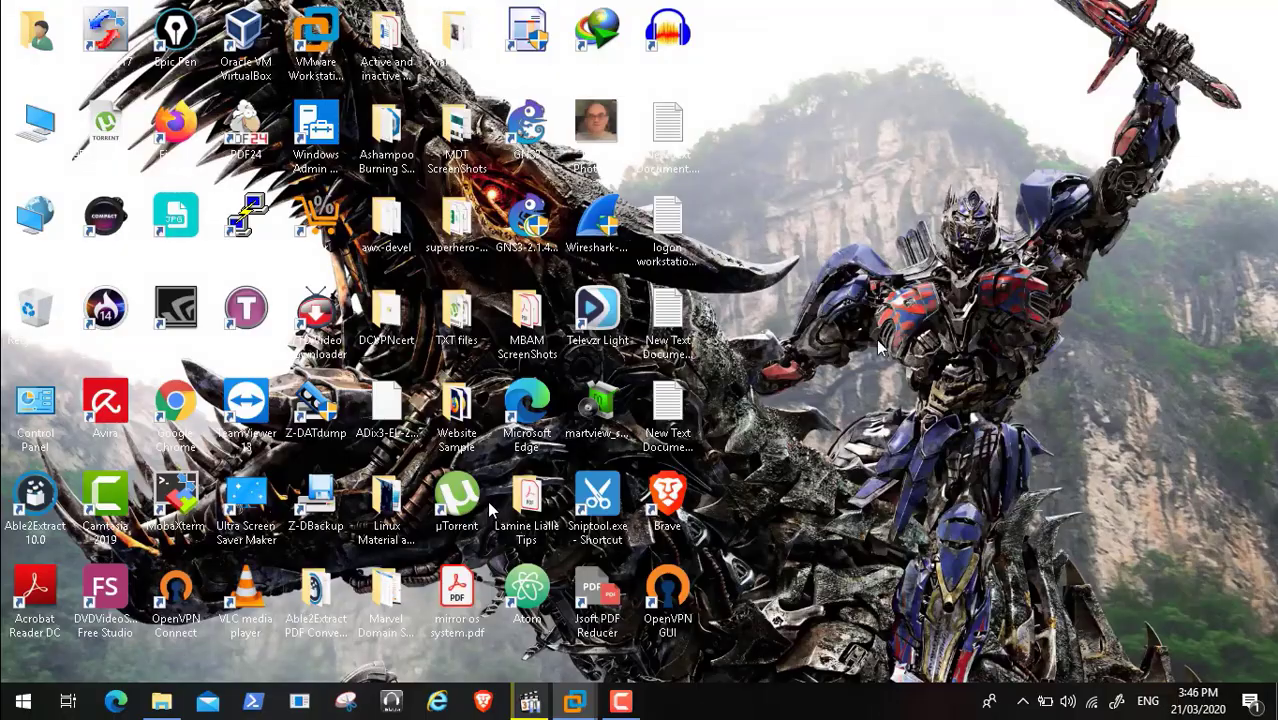
pyautogui.click(620, 701)
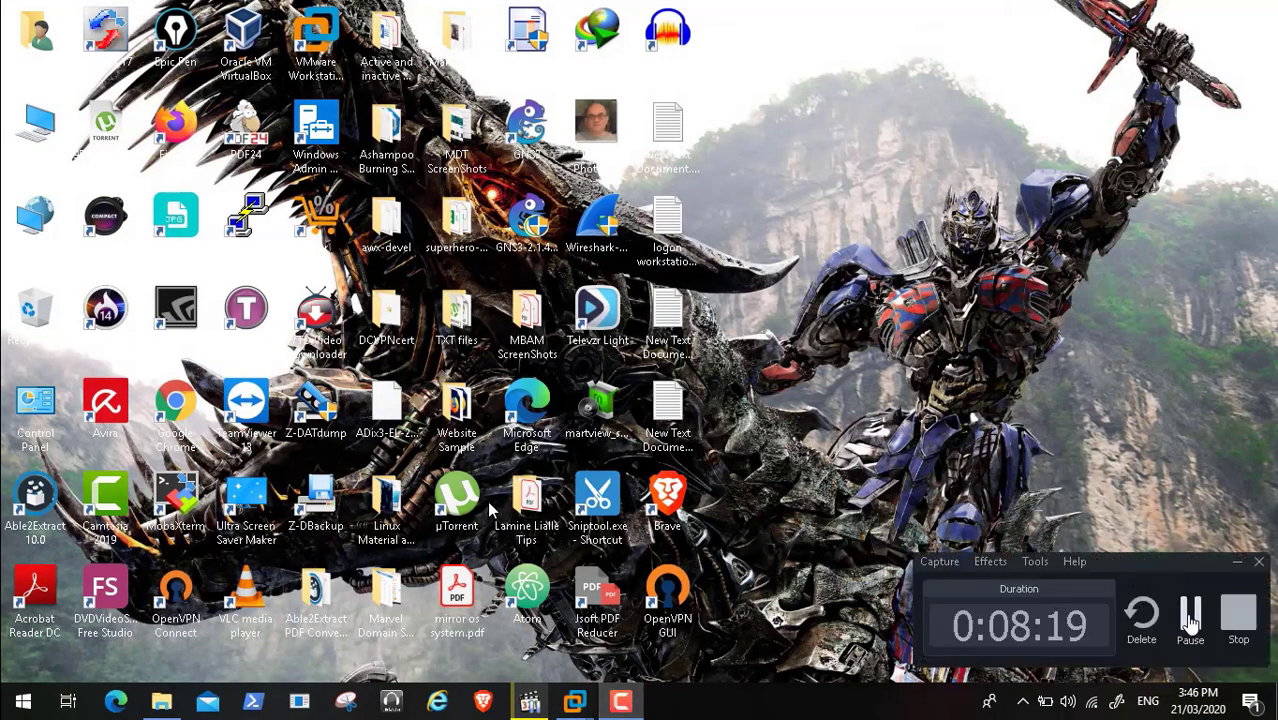
pyautogui.click(1189, 615)
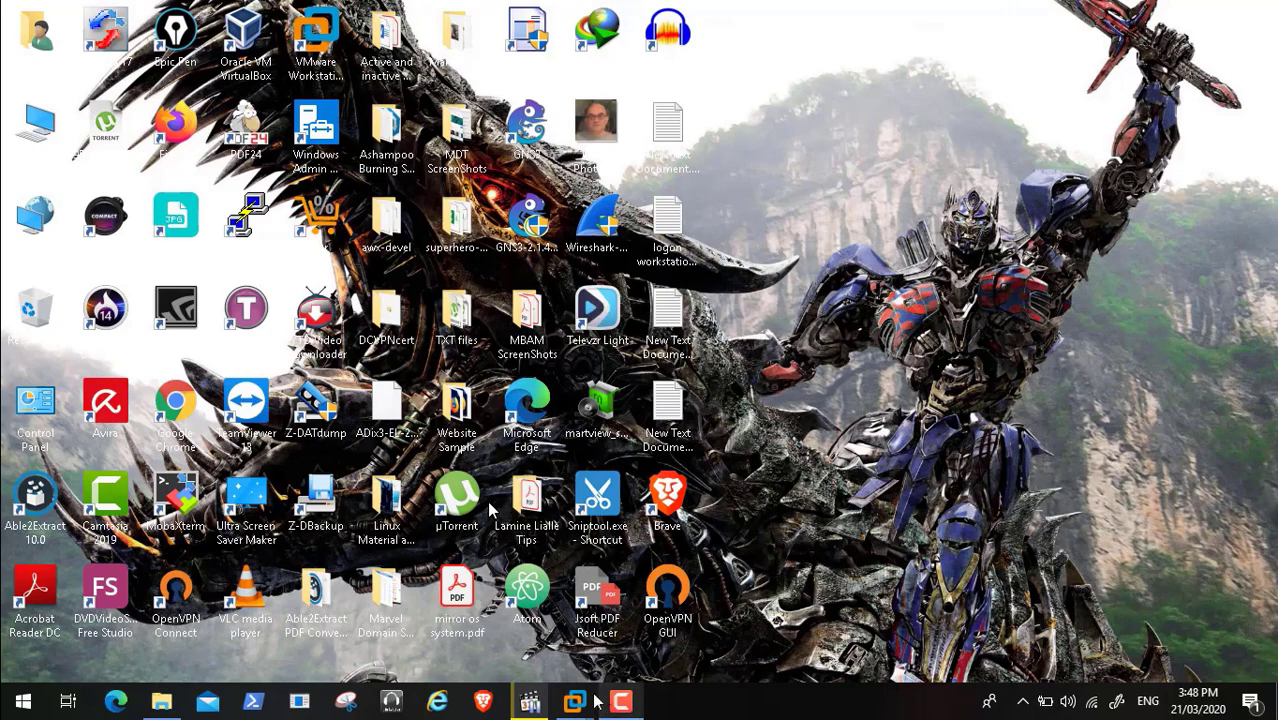
pyautogui.moveTo(575, 701)
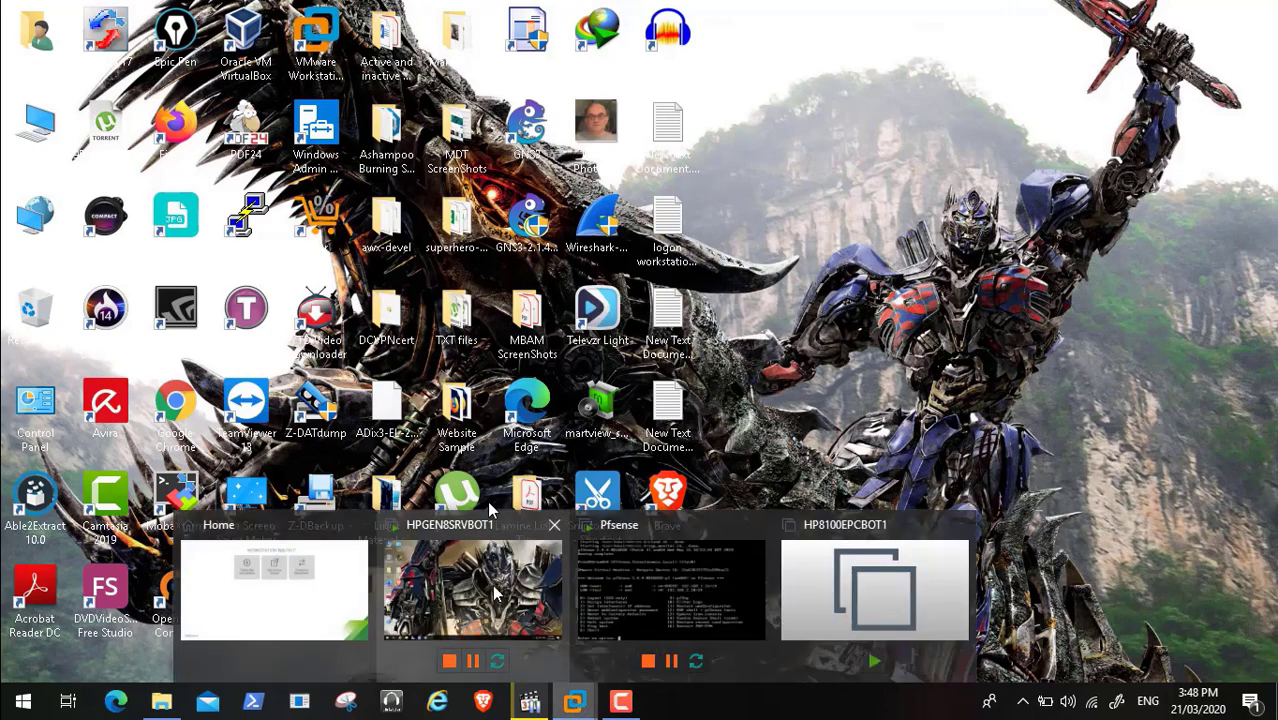
pyautogui.click(490, 509)
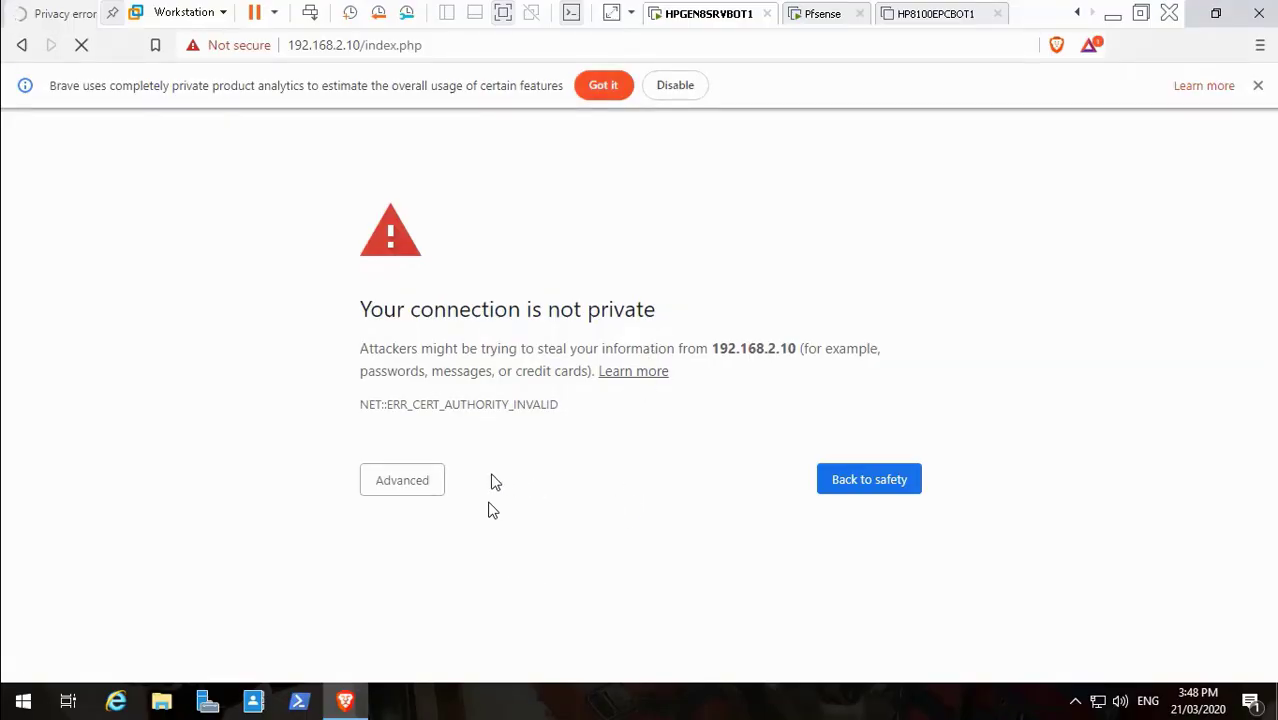
# Bypass the 192.168.2.10 certificate warning and sign in to pfSense with the account credentials
pyautogui.click(422, 482)
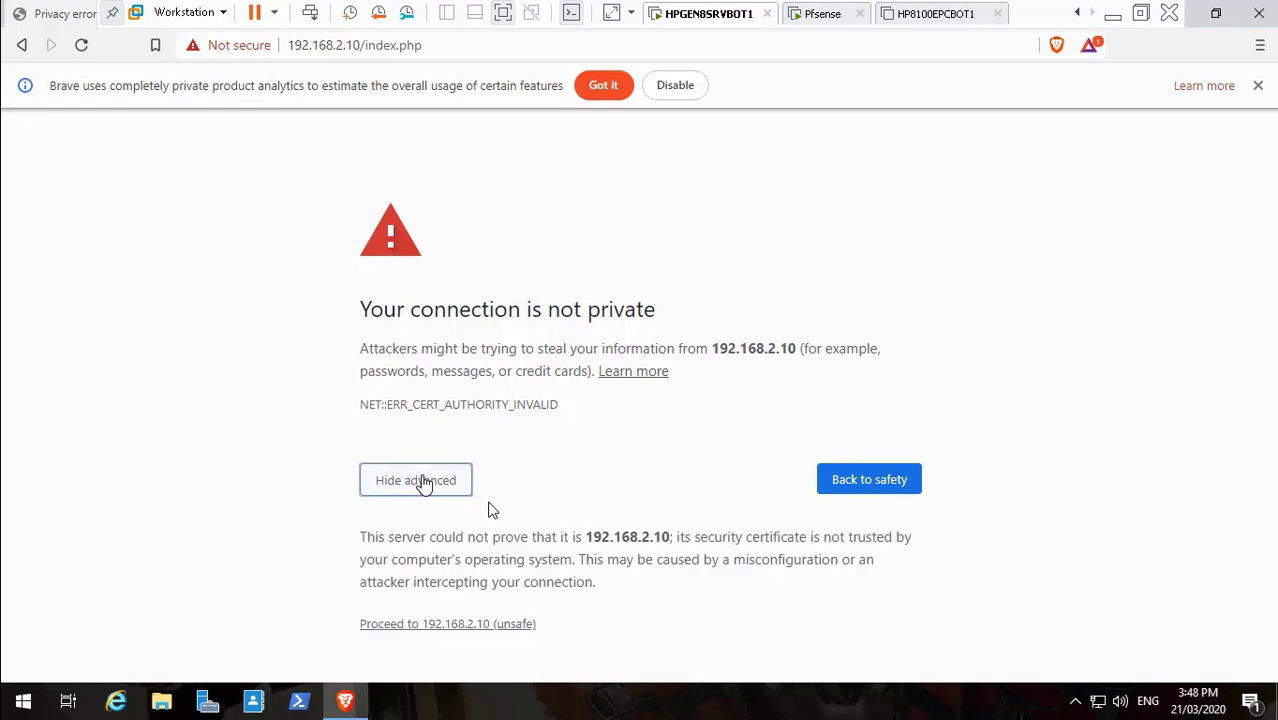
pyautogui.click(498, 626)
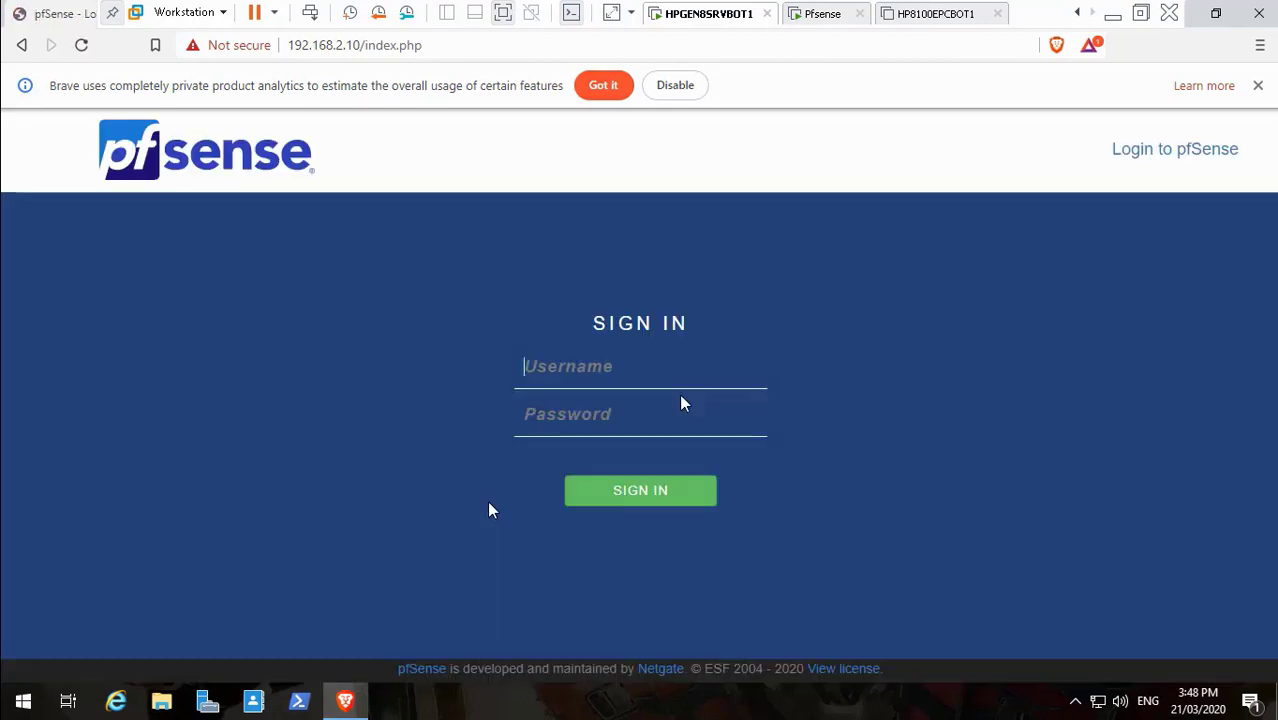
pyautogui.write('kraouf')
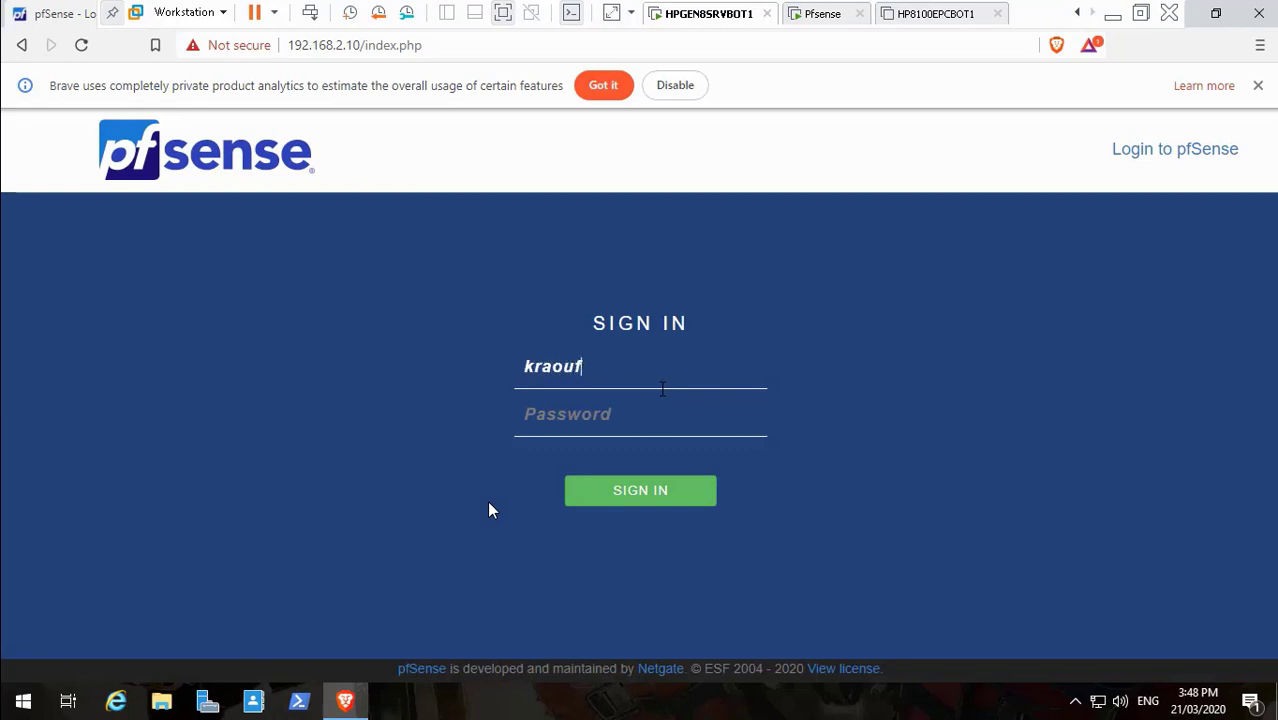
pyautogui.press('Tab')
pyautogui.write('******')
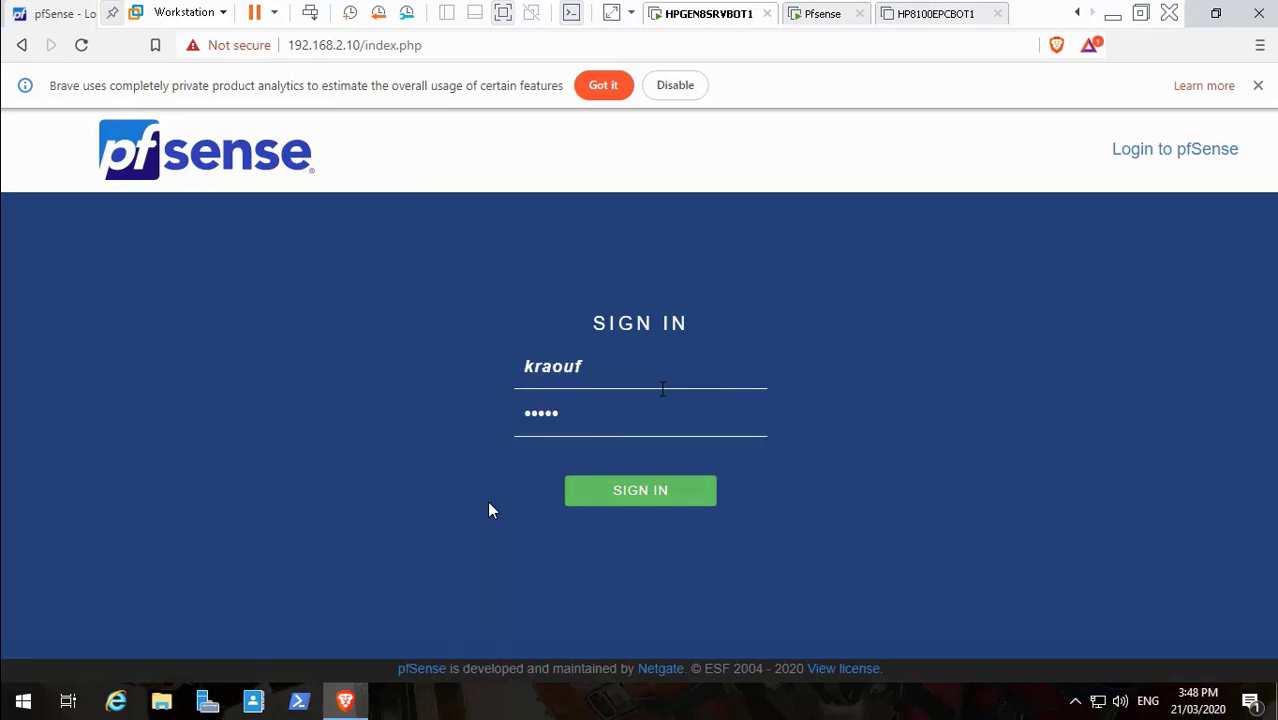
pyautogui.write('****')
pyautogui.press('Return')
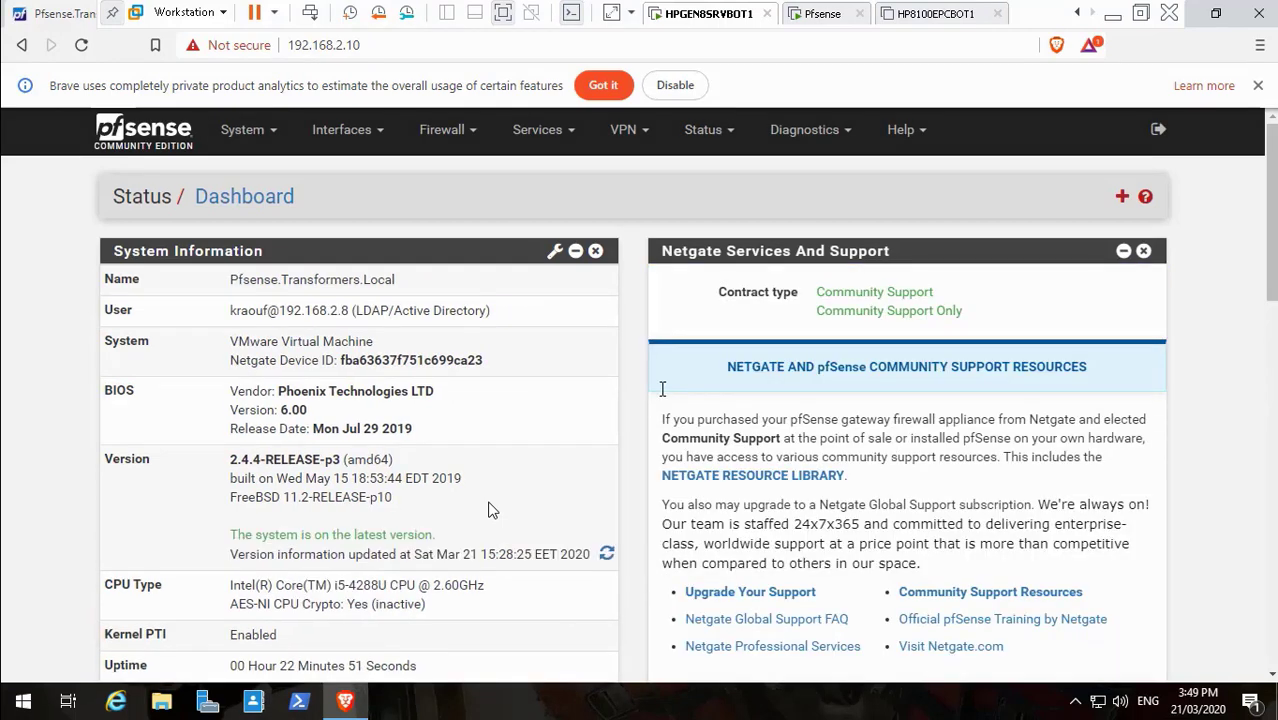
# Scroll the pfSense dashboard and open the Interfaces menu
pyautogui.scroll(-2, 490, 510)
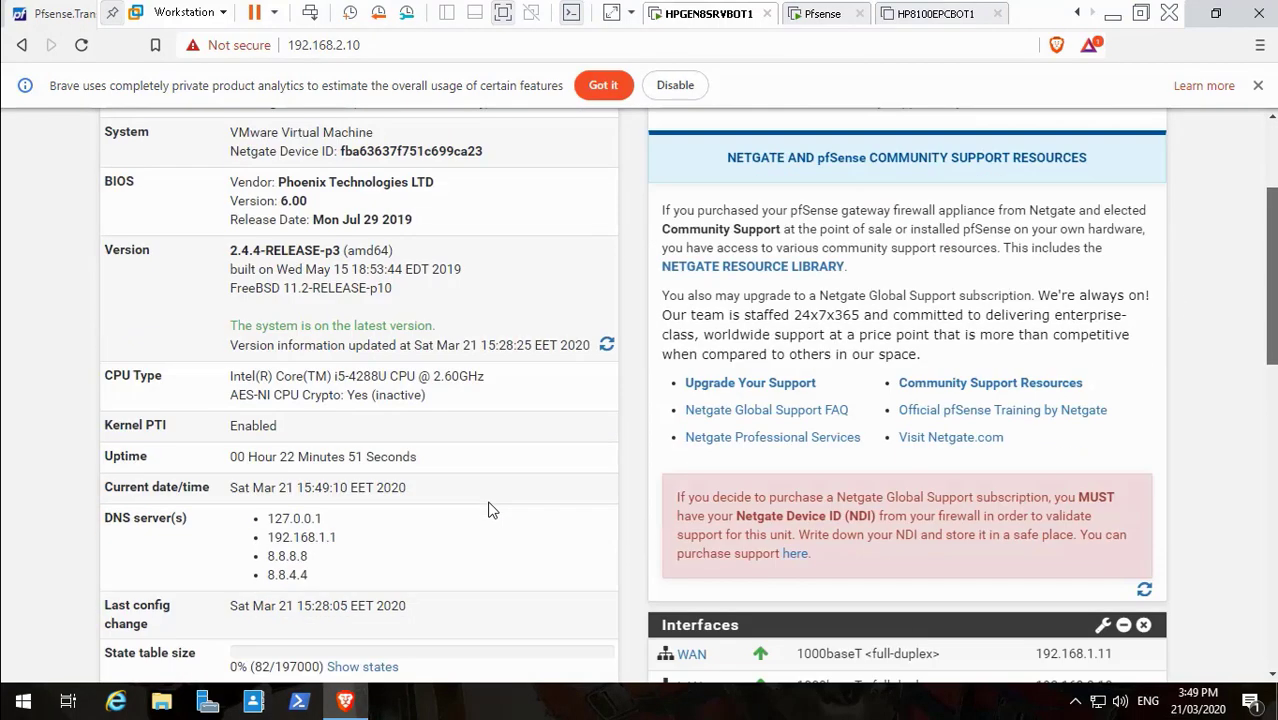
pyautogui.scroll(-3, 490, 510)
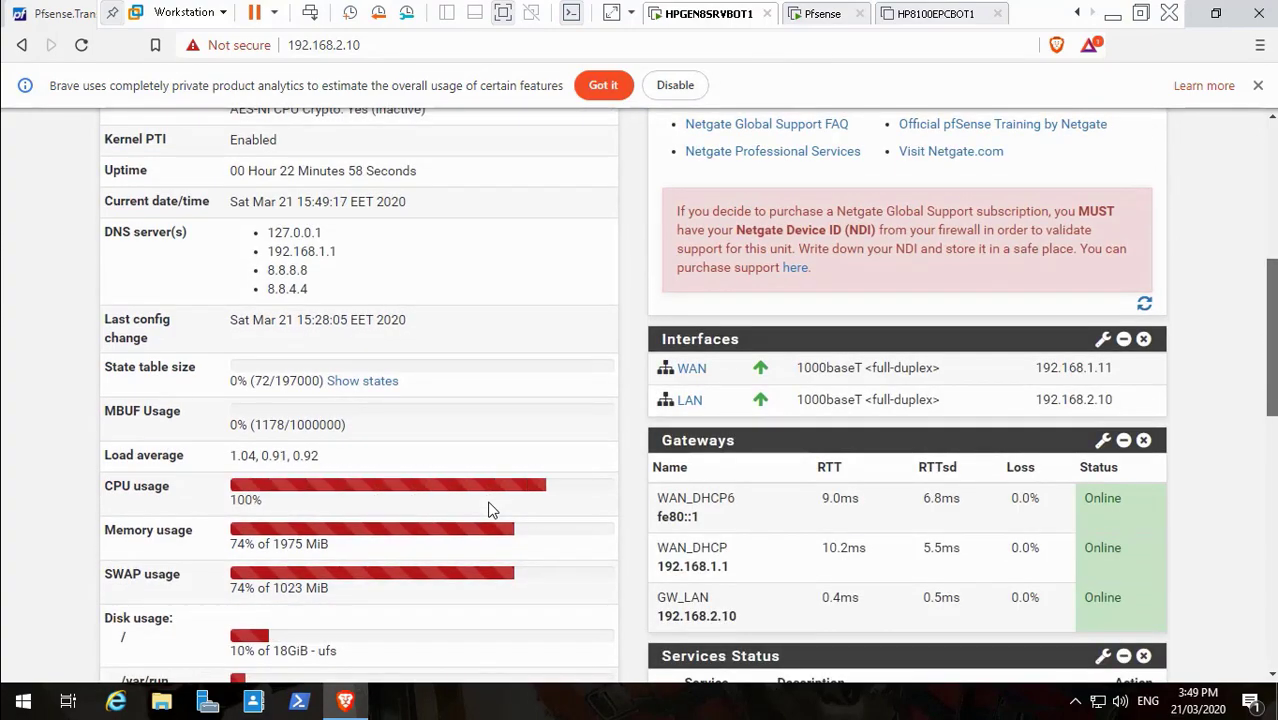
pyautogui.scroll(1, 490, 510)
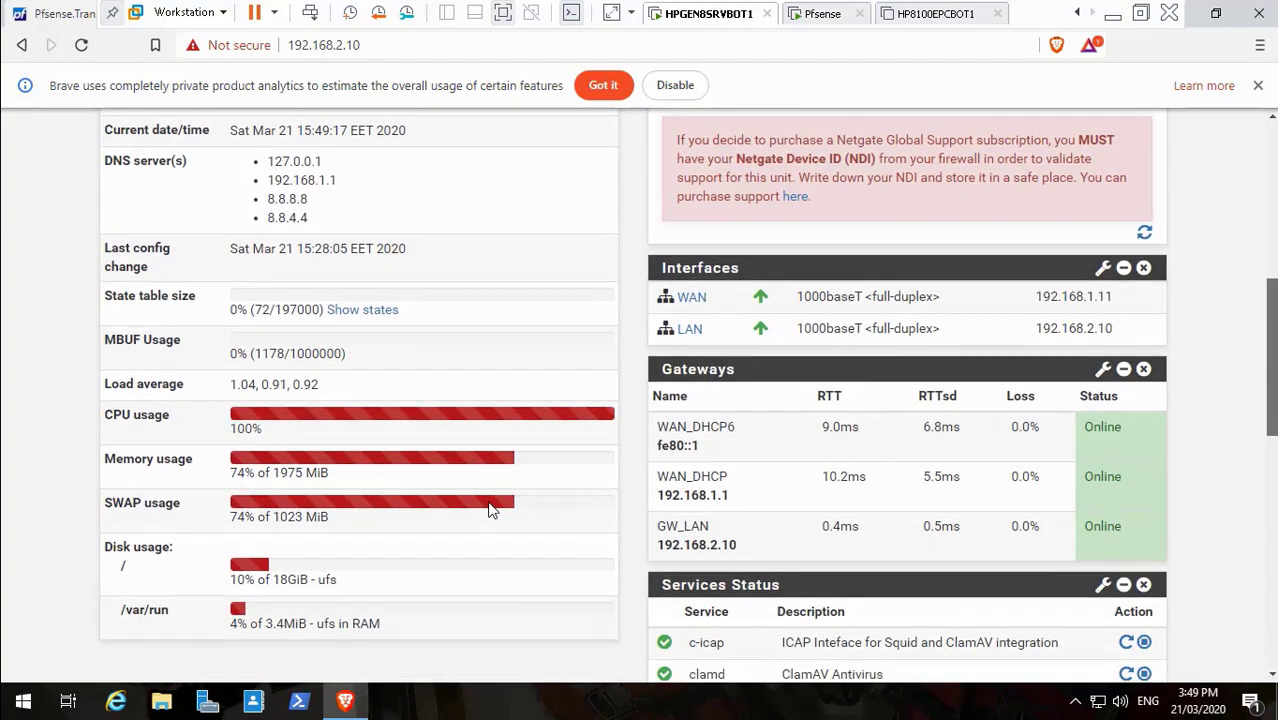
pyautogui.scroll(-1, 490, 510)
pyautogui.scroll(6, 490, 510)
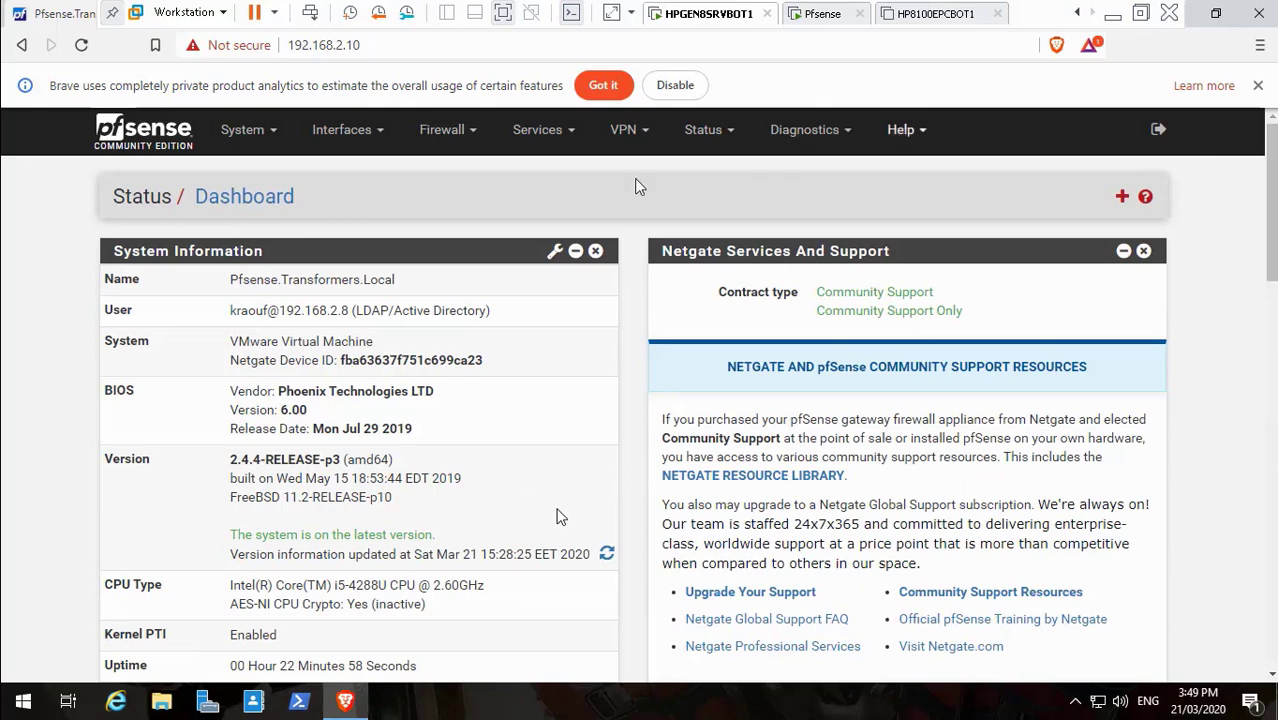
pyautogui.click(370, 142)
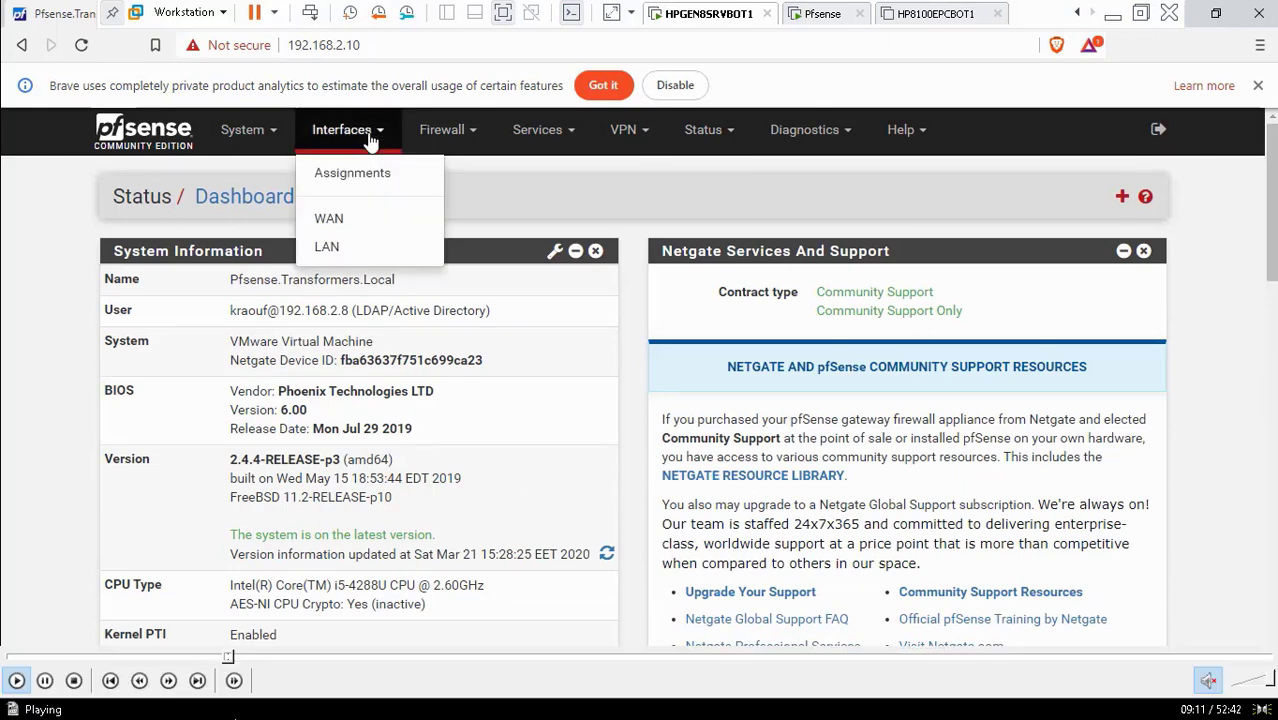
# Scrub the walkthrough playback between the sign-in and dashboard, then resume it
pyautogui.click(221, 658)
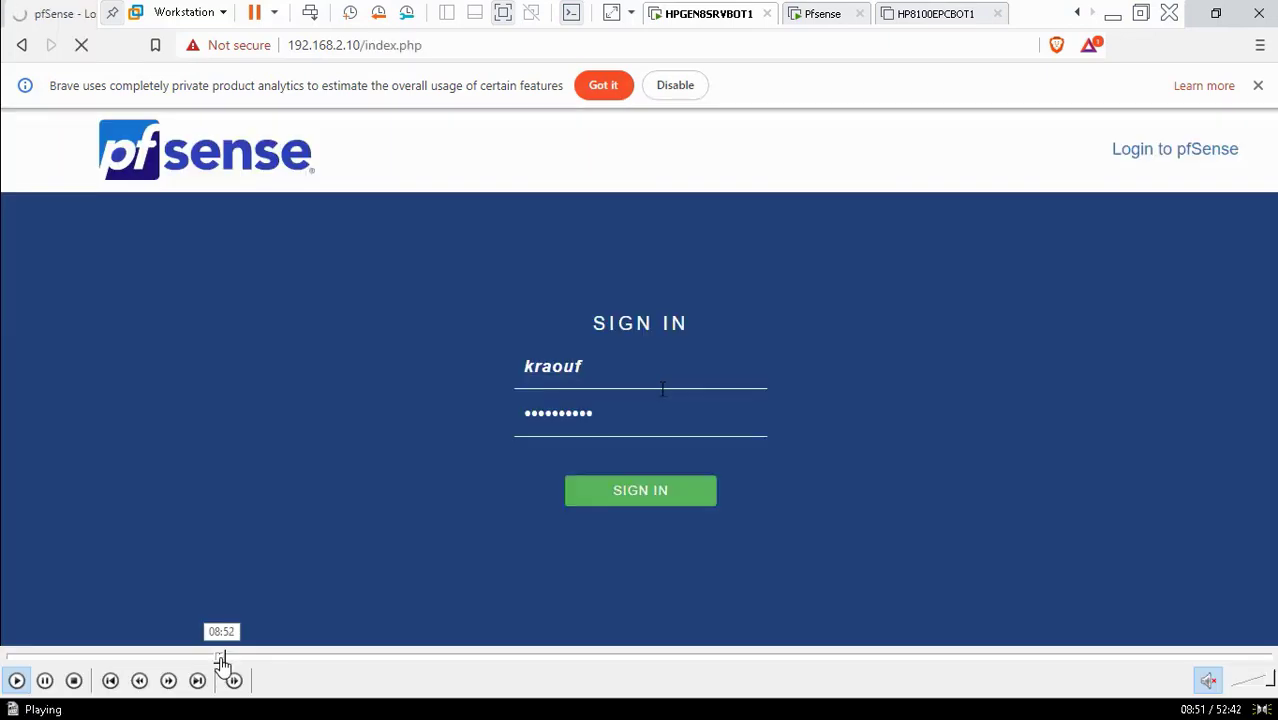
pyautogui.click(224, 657)
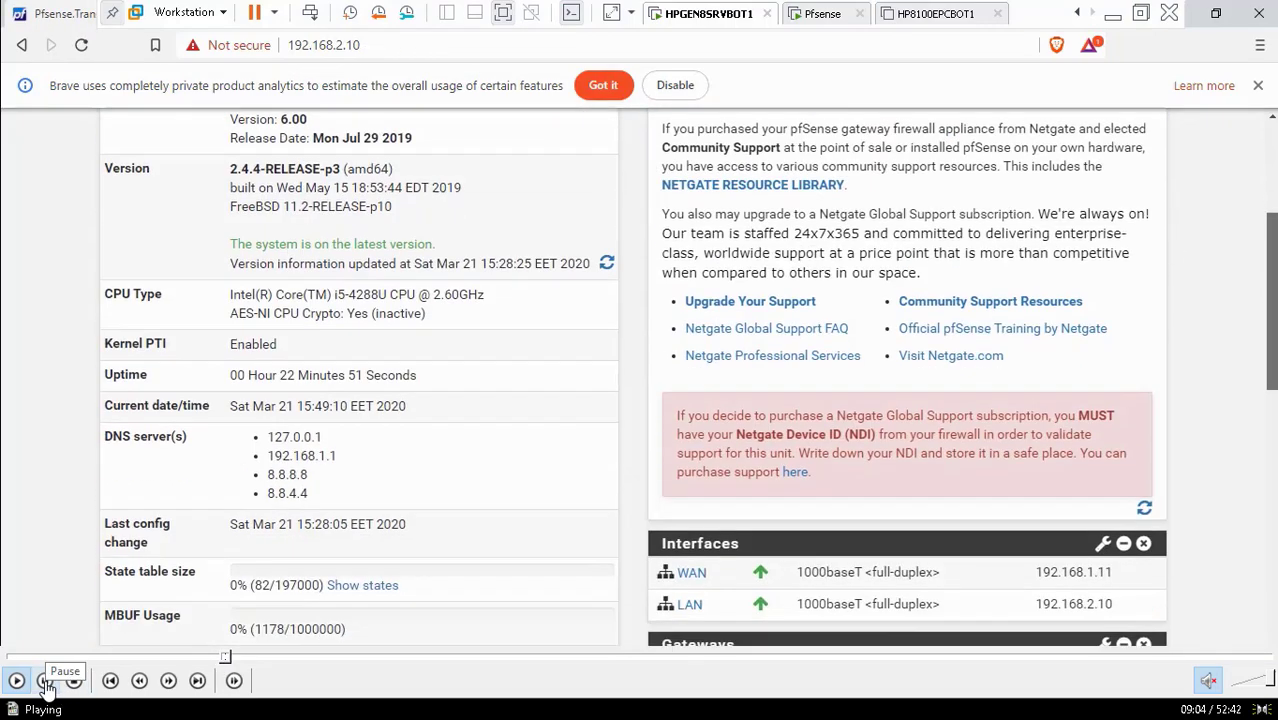
pyautogui.click(43, 683)
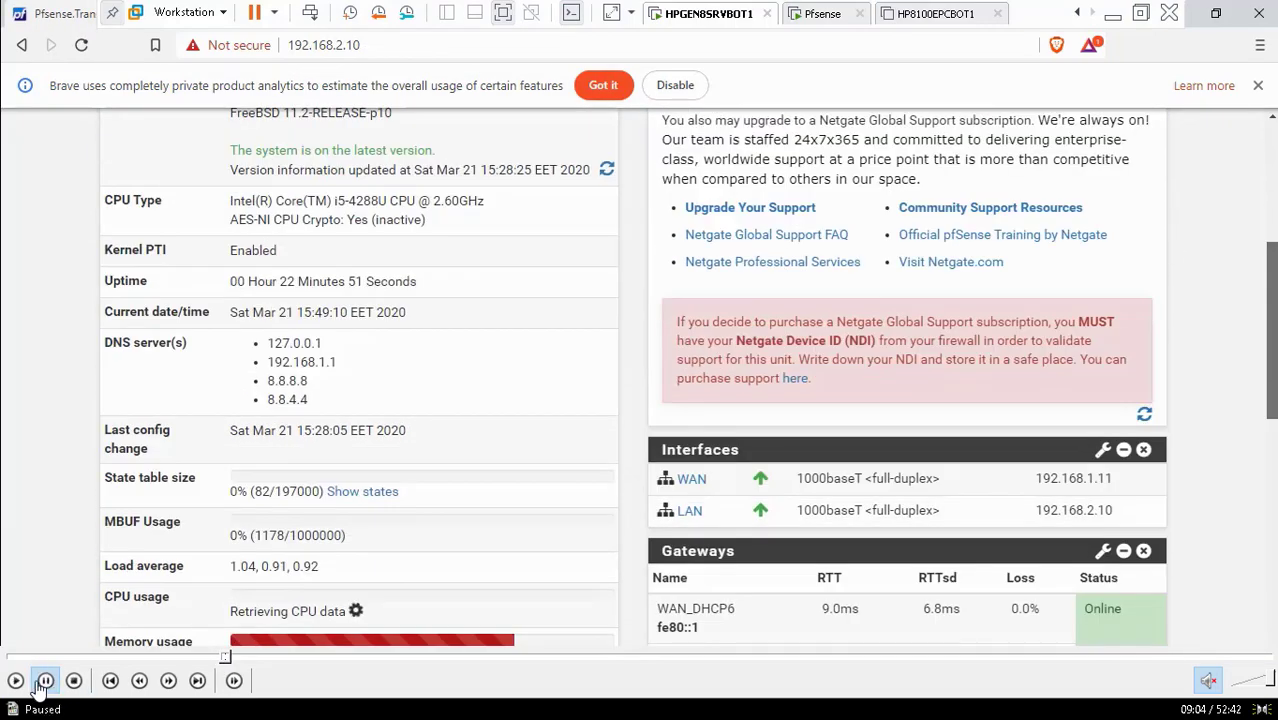
pyautogui.click(16, 685)
pyautogui.click(45, 685)
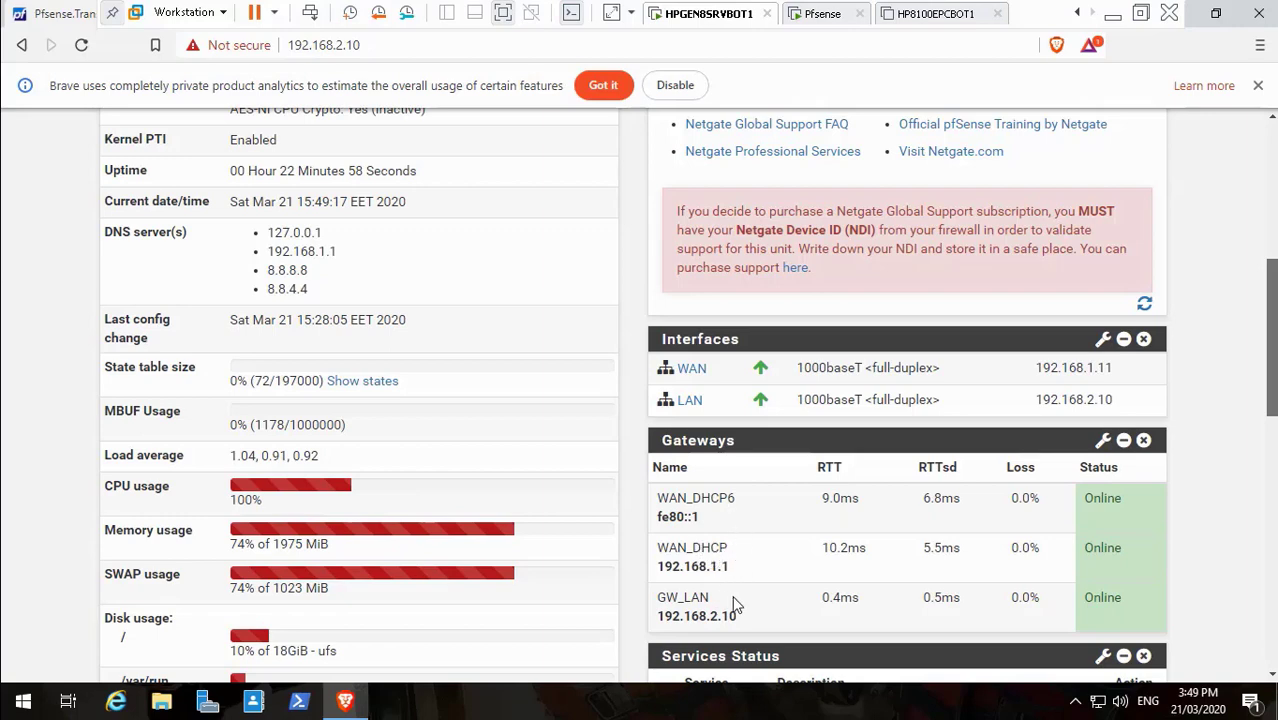
pyautogui.moveTo(137, 677)
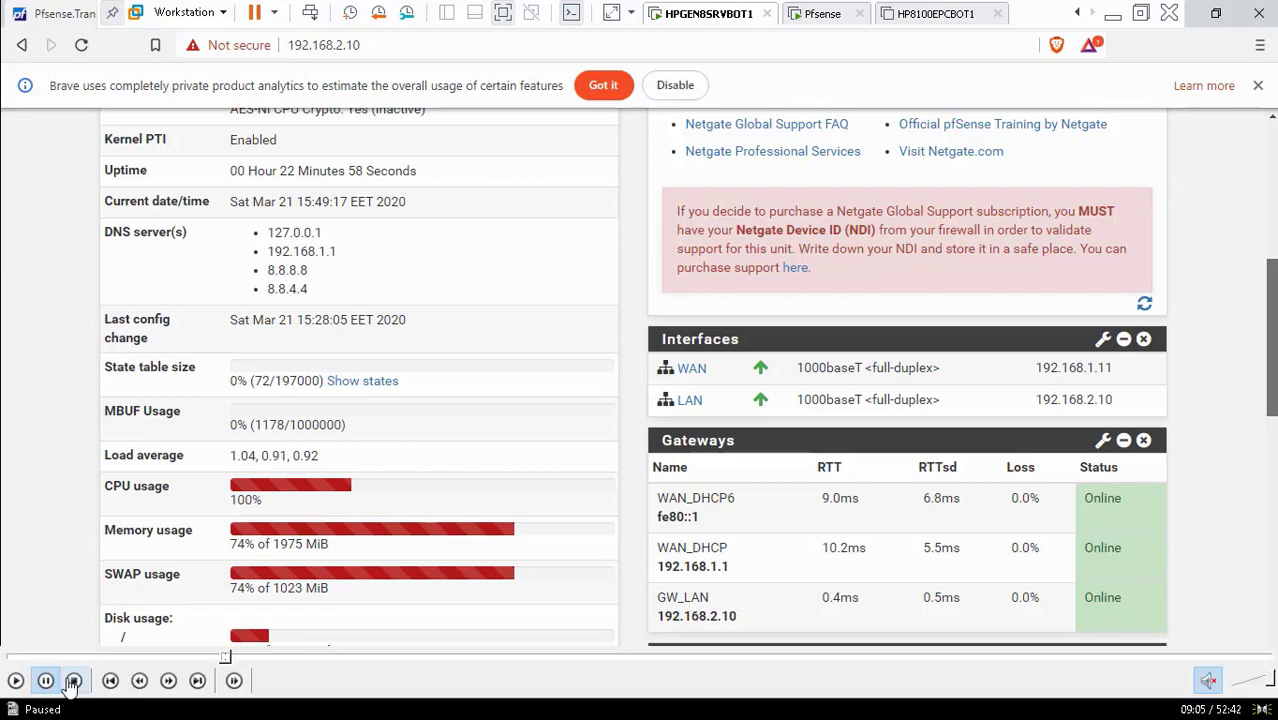
pyautogui.click(18, 679)
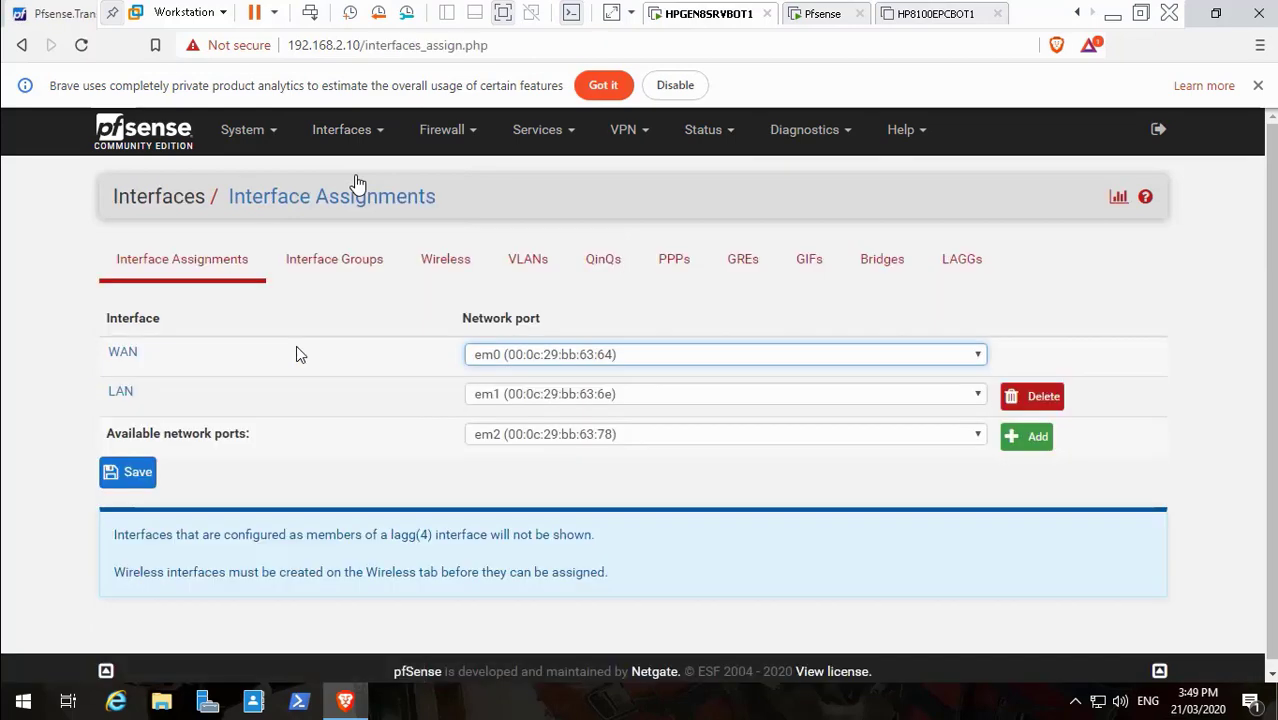
pyautogui.moveTo(46, 680)
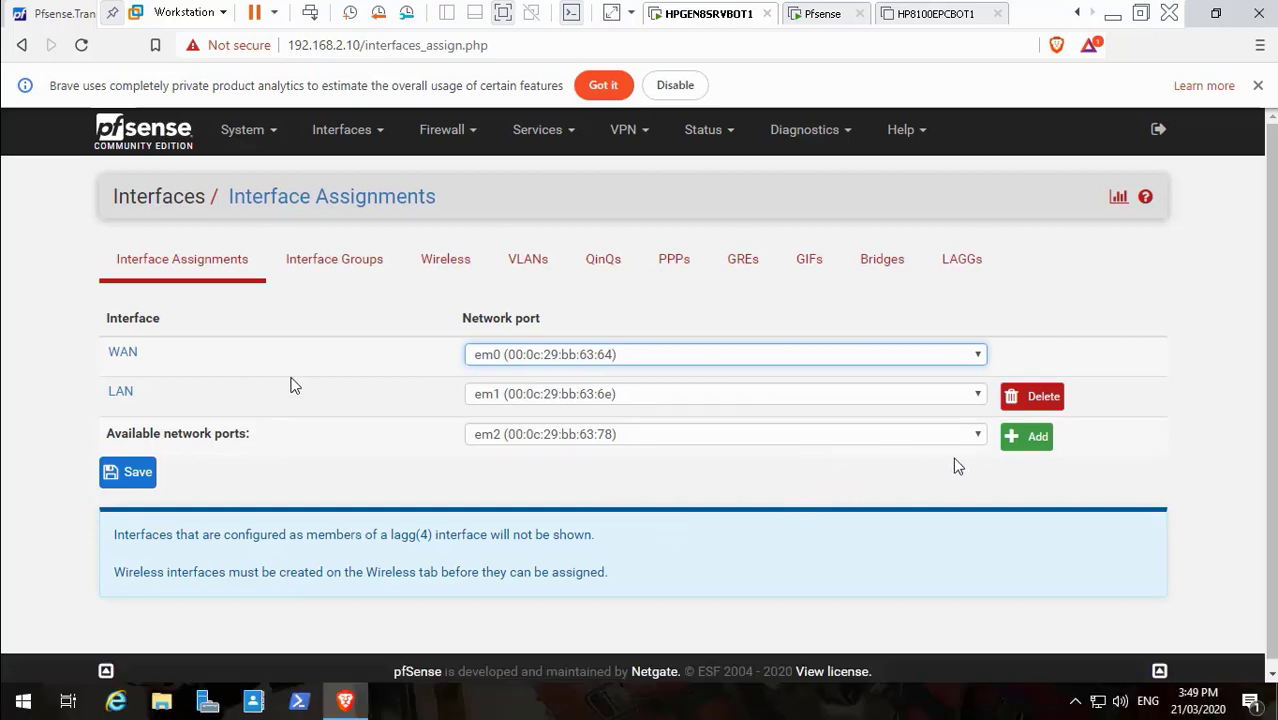
# Add port em2 as the new OPT1 interface
pyautogui.click(1027, 443)
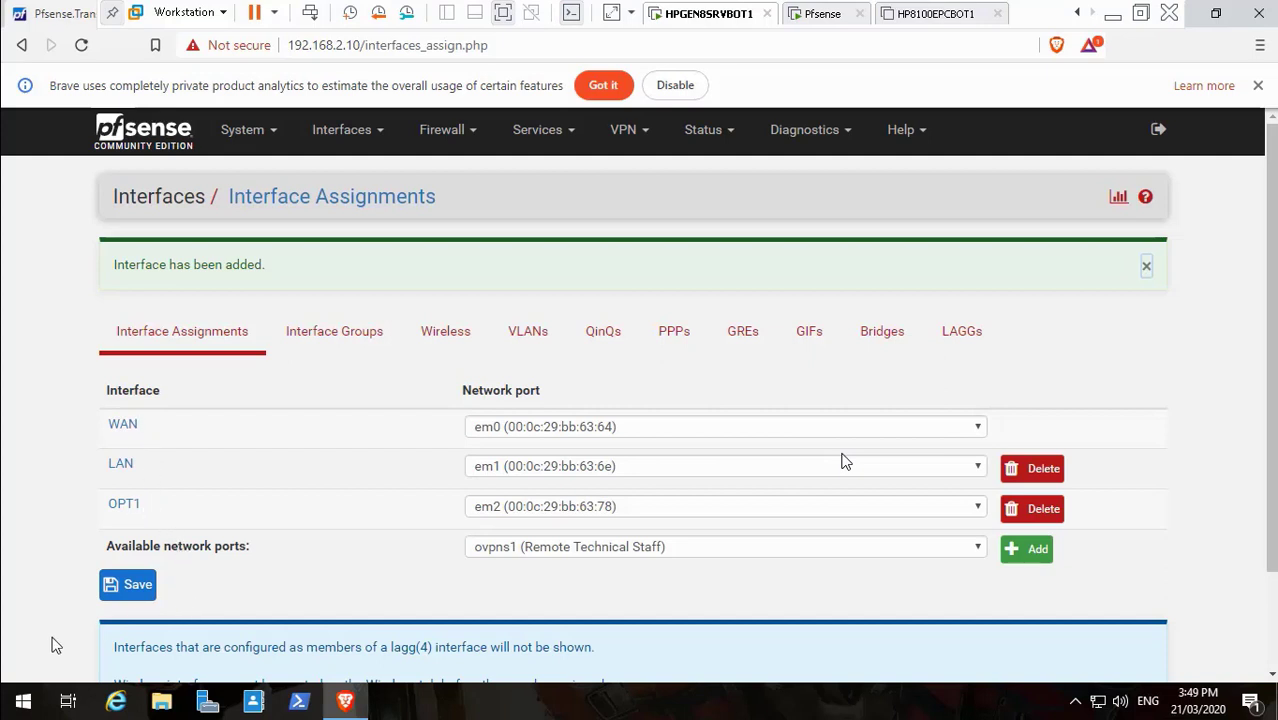
pyautogui.moveTo(40, 675)
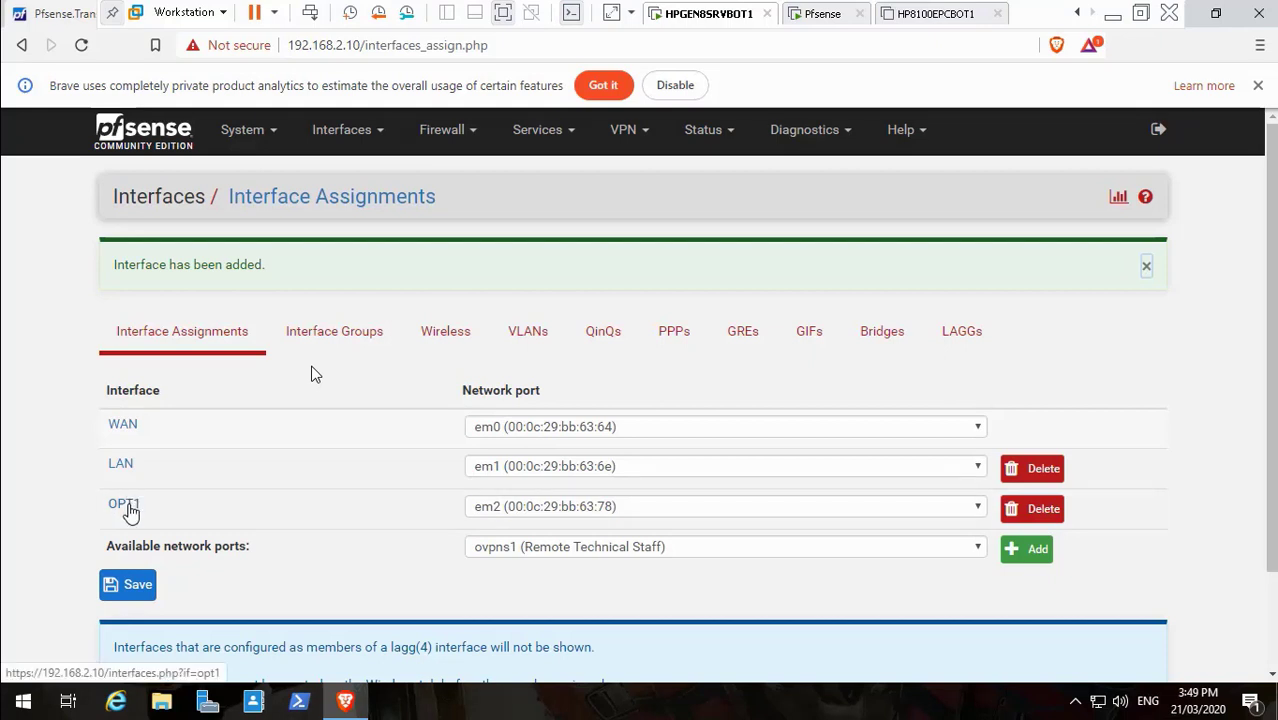
# In the OPT1 interface settings, set the IPv4 configuration type to DHCP
pyautogui.click(124, 504)
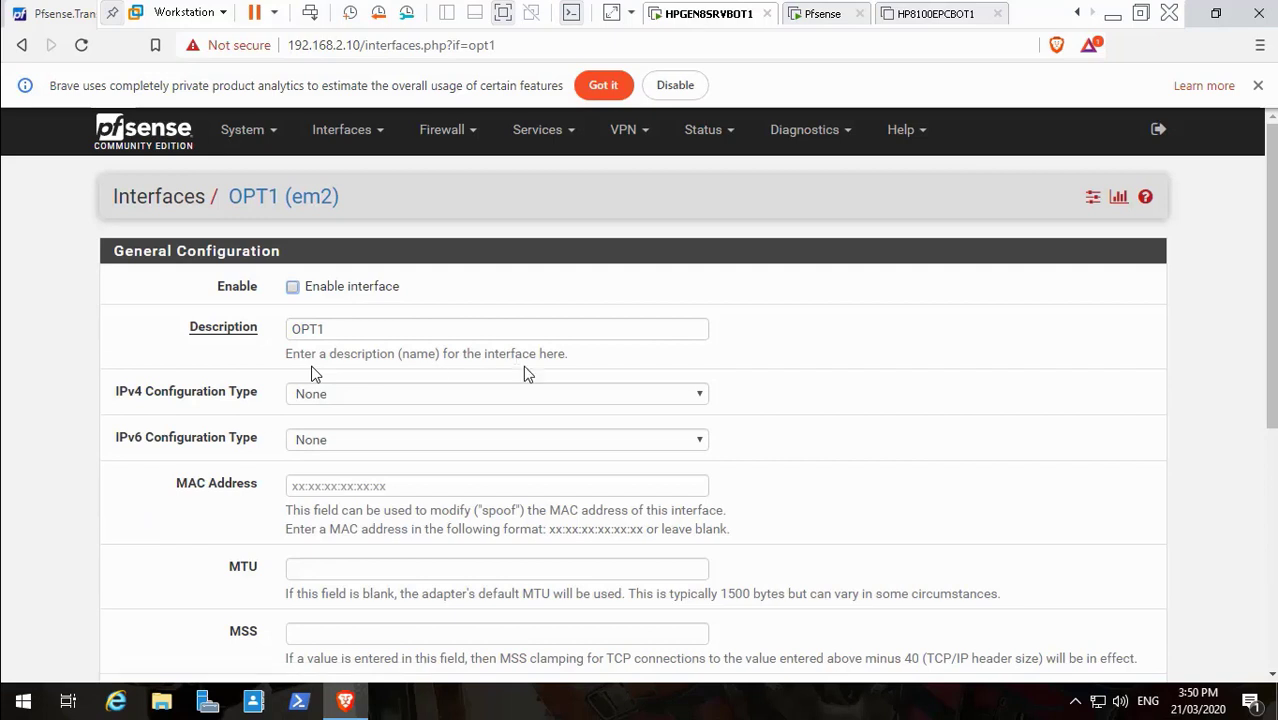
pyautogui.click(581, 394)
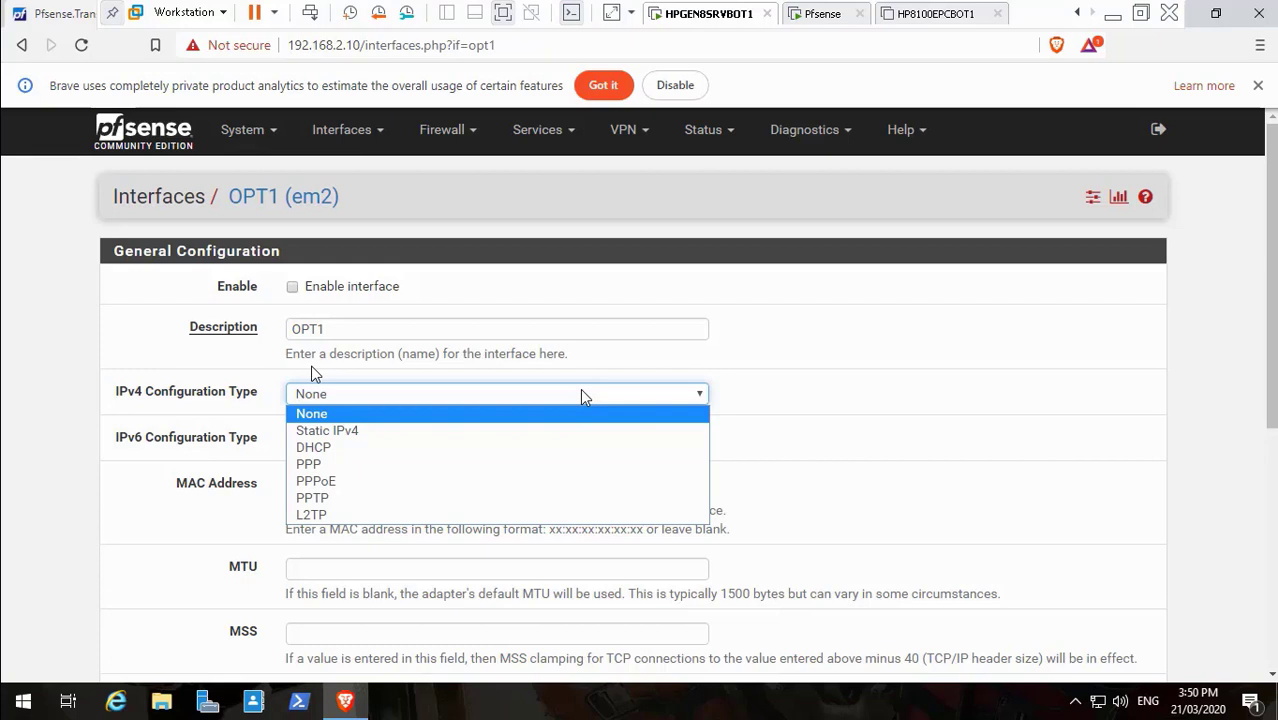
pyautogui.click(535, 456)
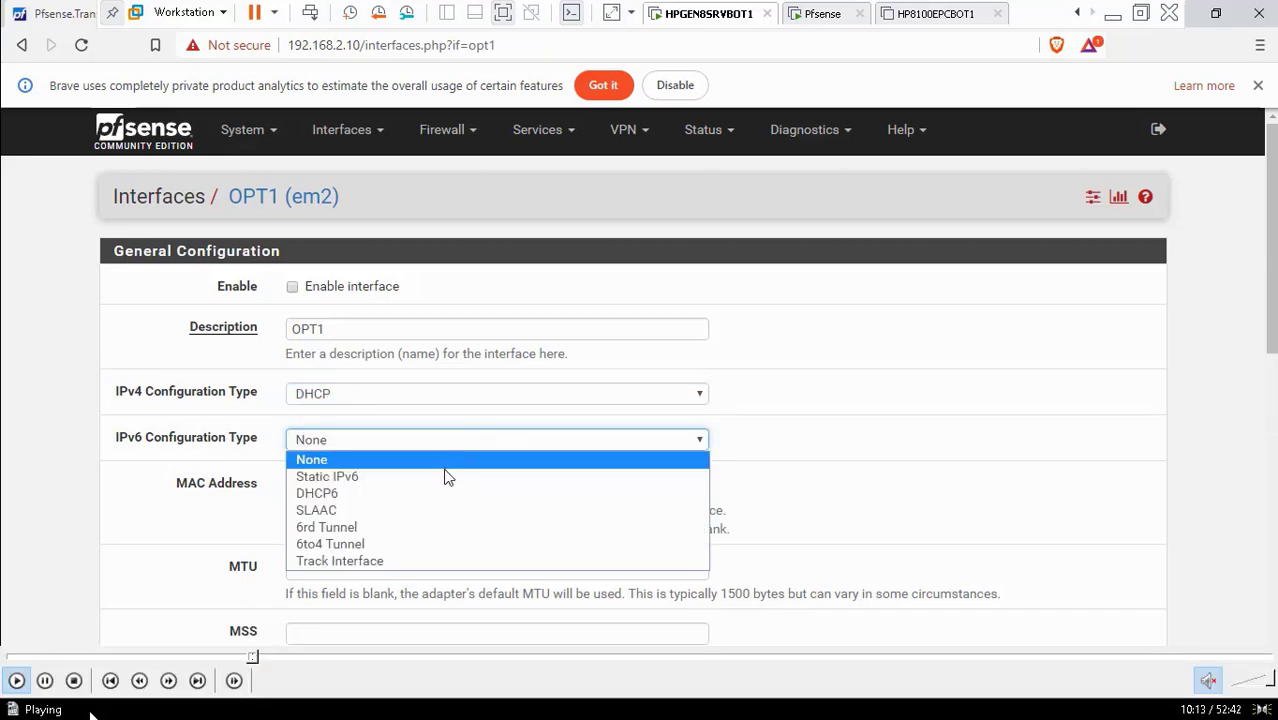
# Pause and resume the tutorial to watch IPv6 set to DHCP6, then return to full screen
pyautogui.click(43, 683)
pyautogui.doubleClick(80, 400)
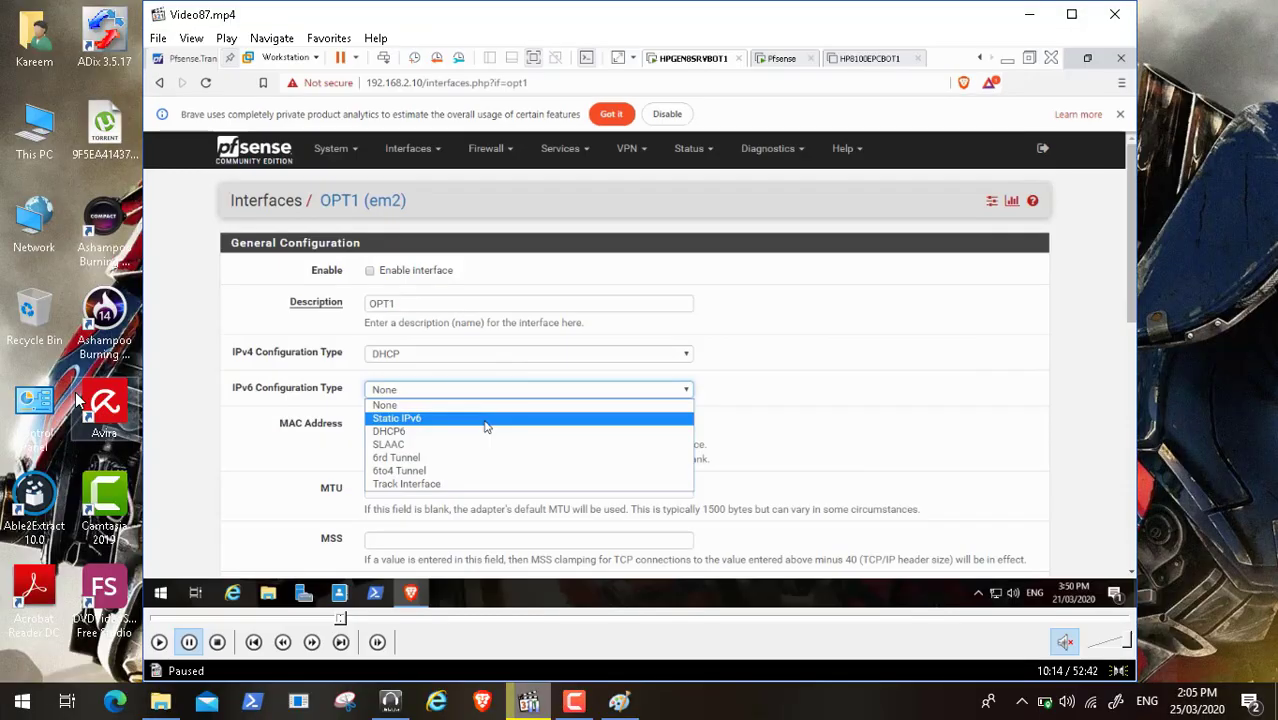
pyautogui.click(568, 702)
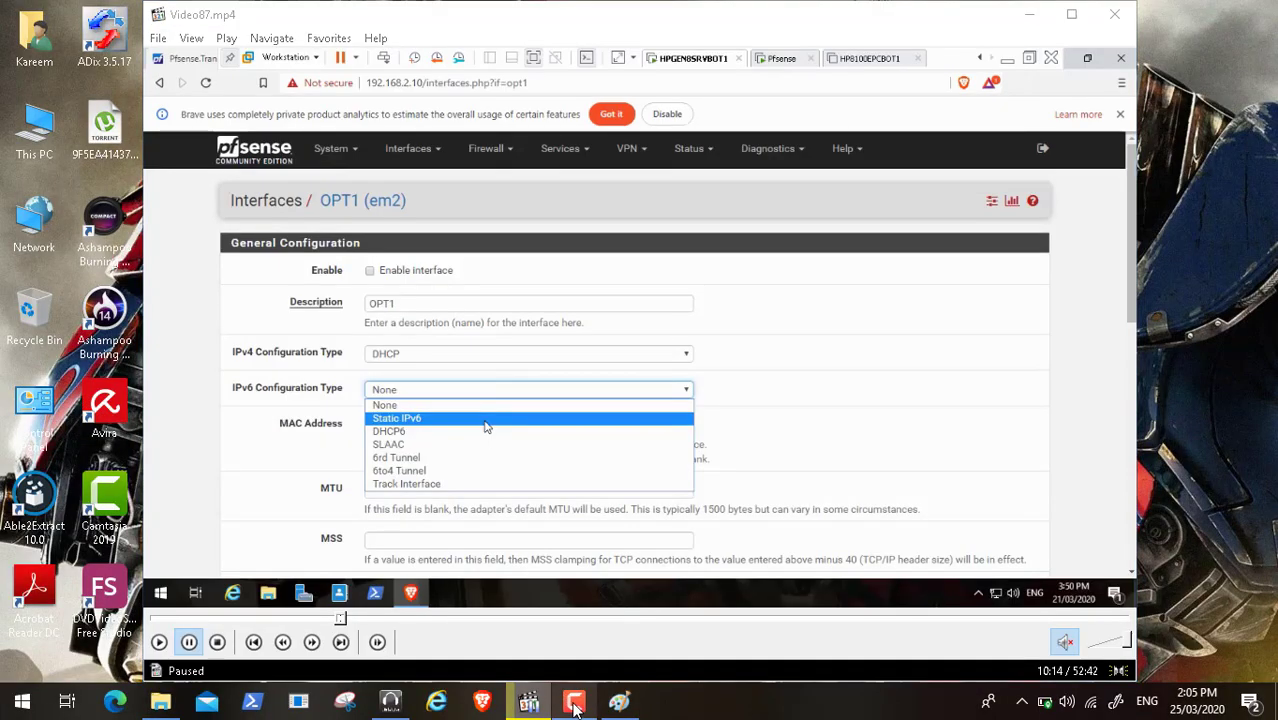
pyautogui.click(1190, 620)
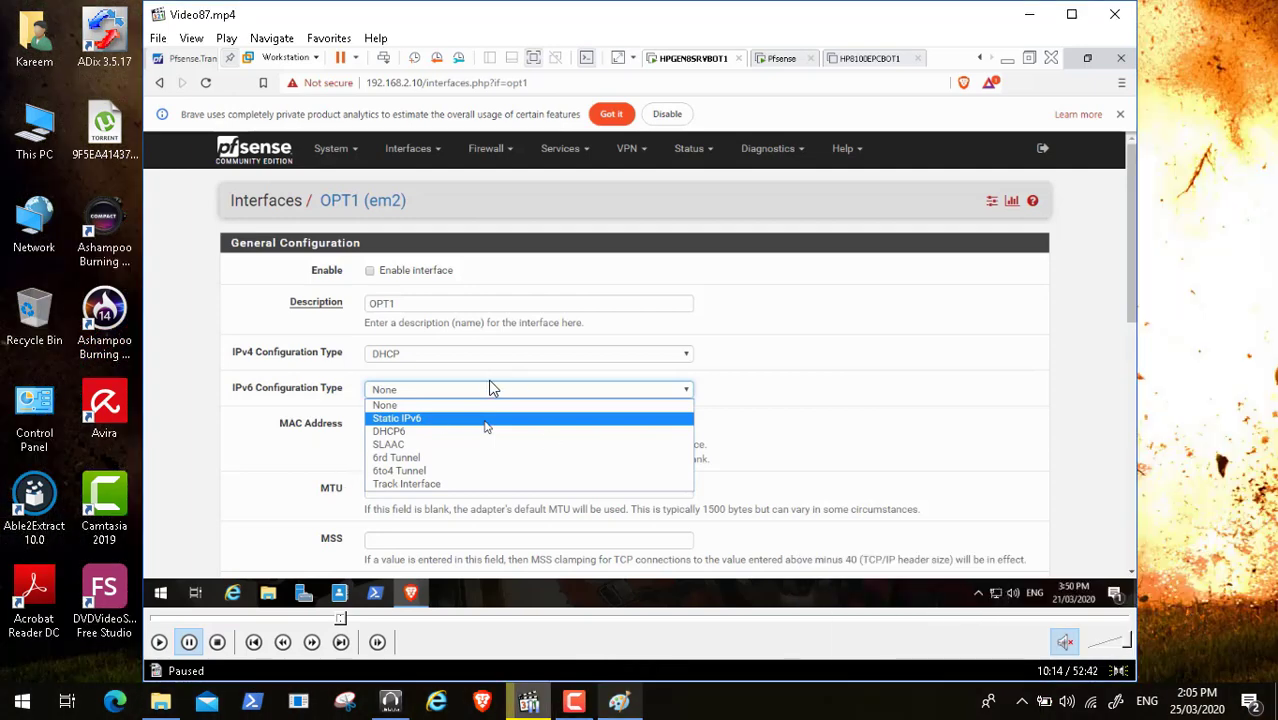
pyautogui.click(480, 390)
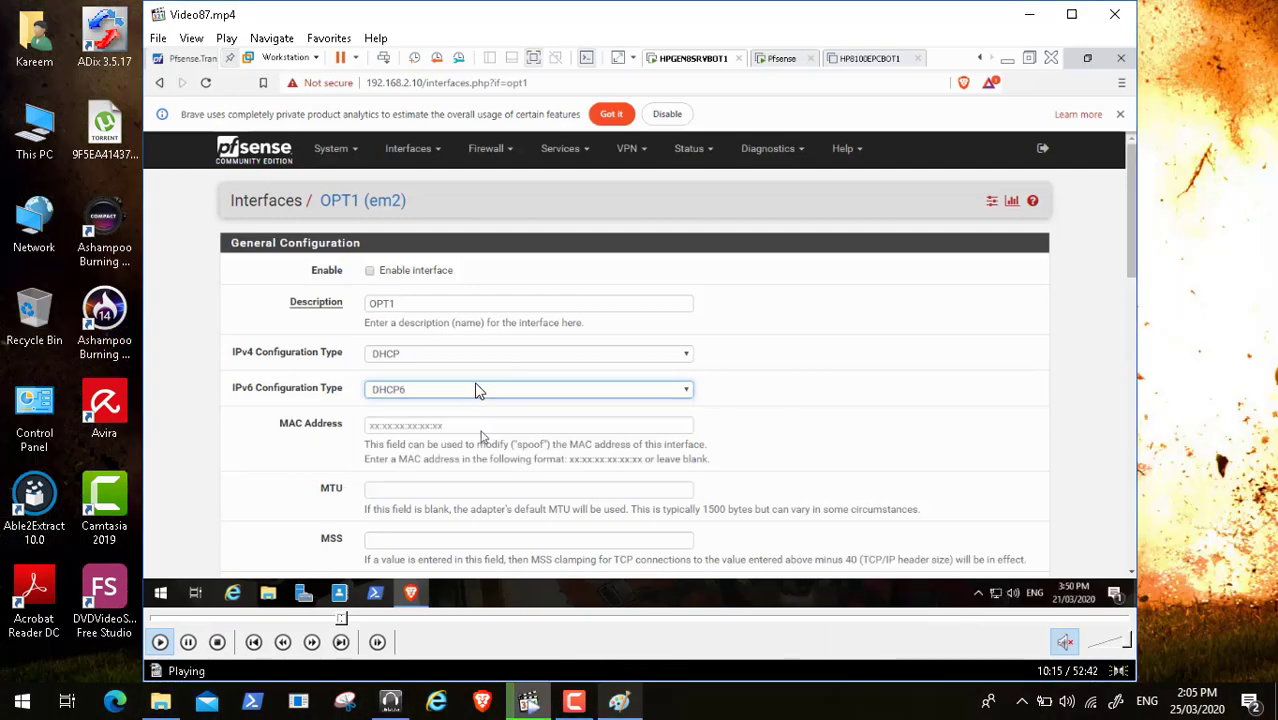
pyautogui.click(189, 645)
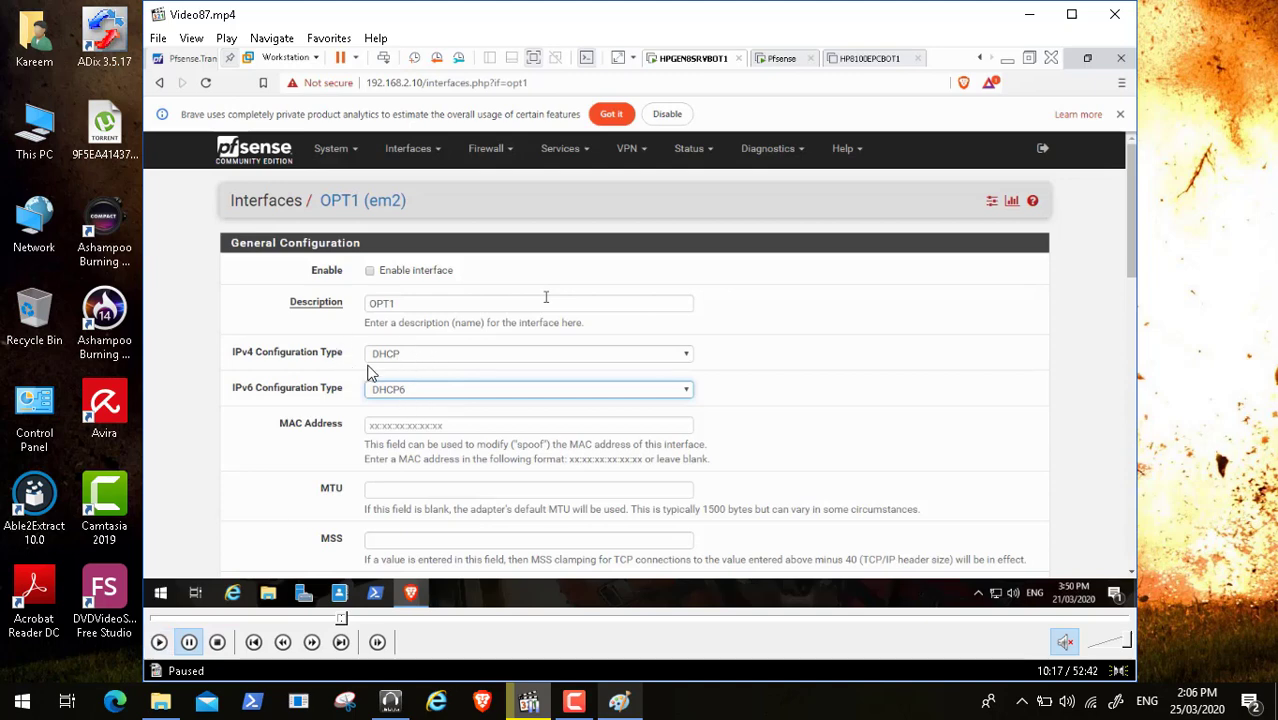
pyautogui.doubleClick(447, 382)
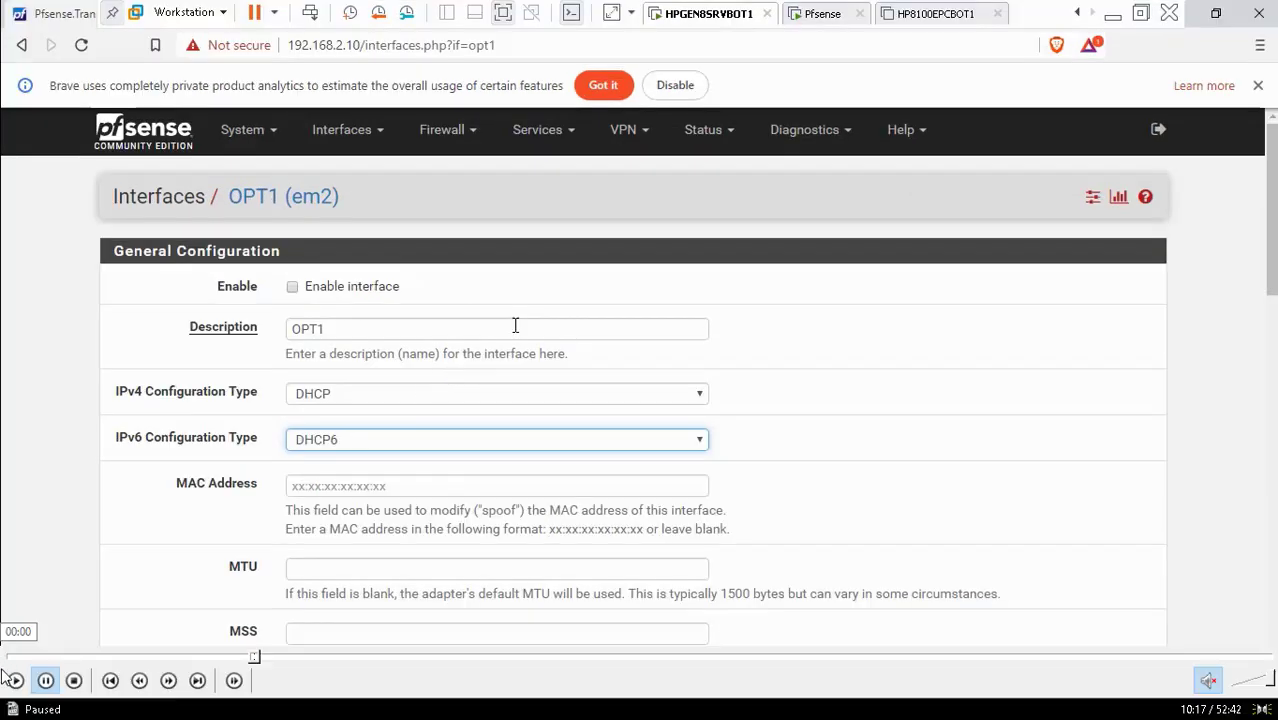
# Play and skip through the video as OPT1 is renamed GNW, aliased 10.0.0.0/24, and saved
pyautogui.click(14, 682)
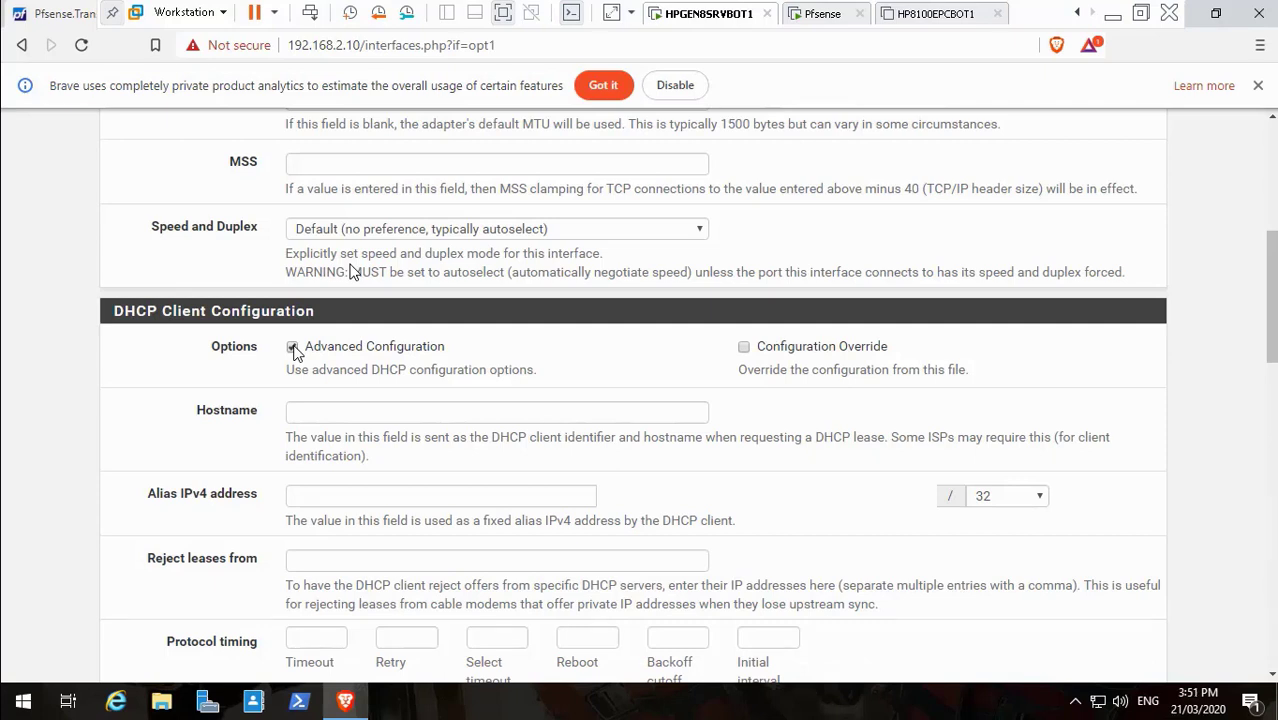
pyautogui.moveTo(300, 684)
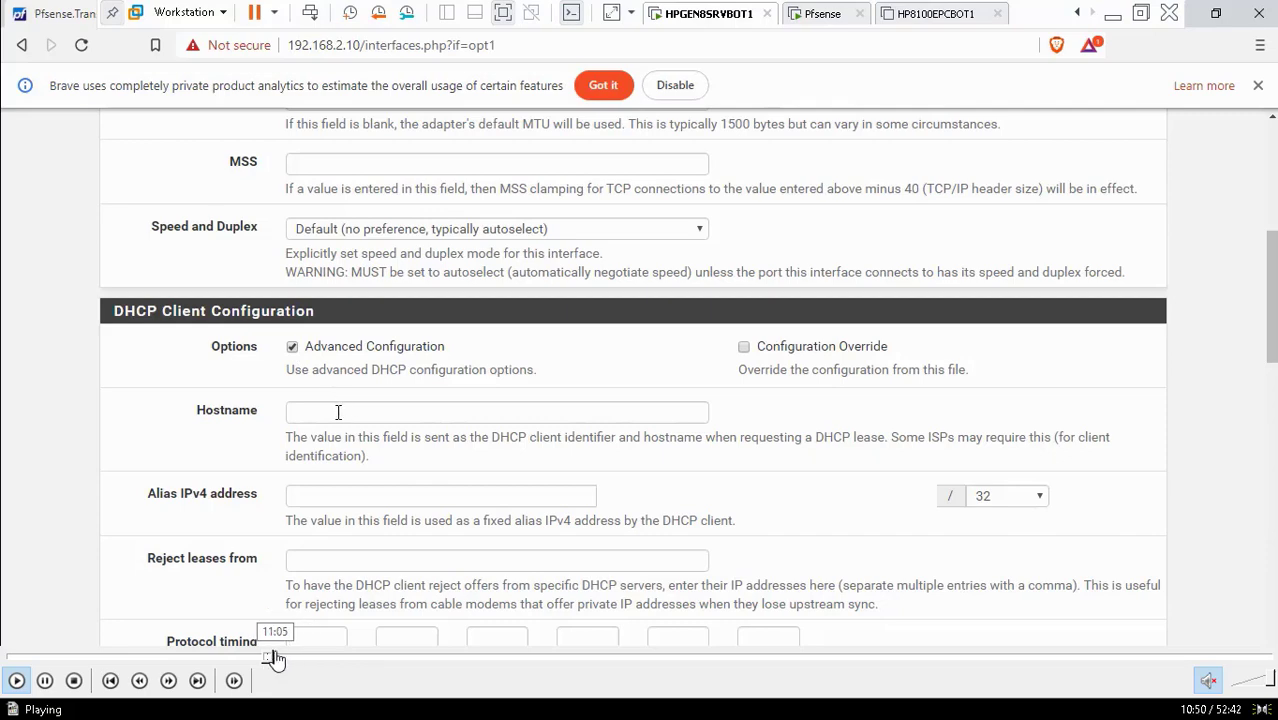
pyautogui.click(275, 658)
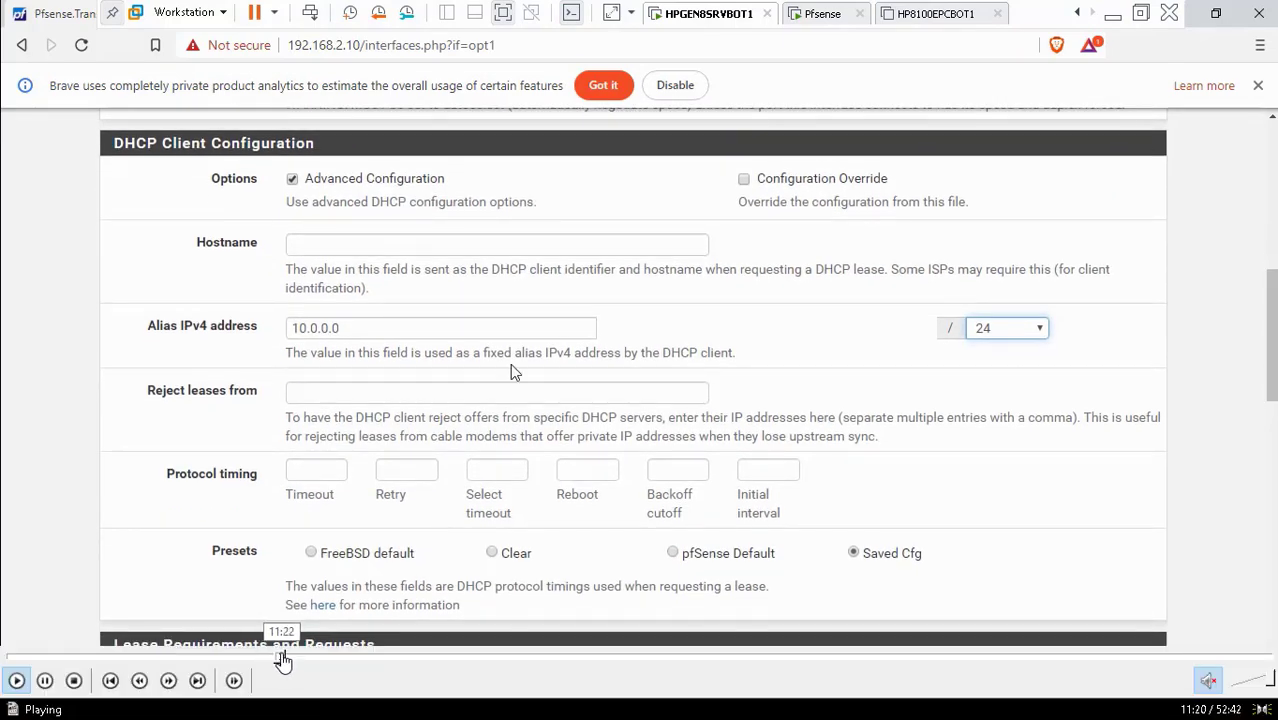
pyautogui.click(290, 659)
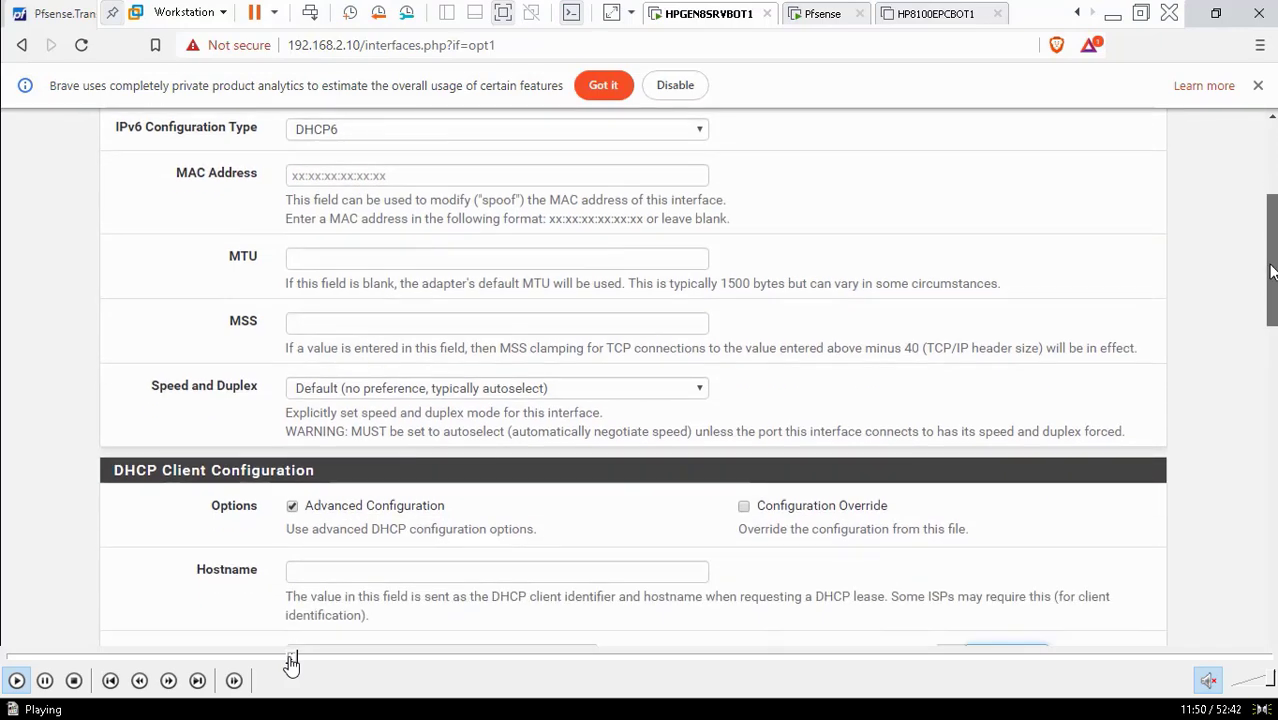
pyautogui.click(297, 659)
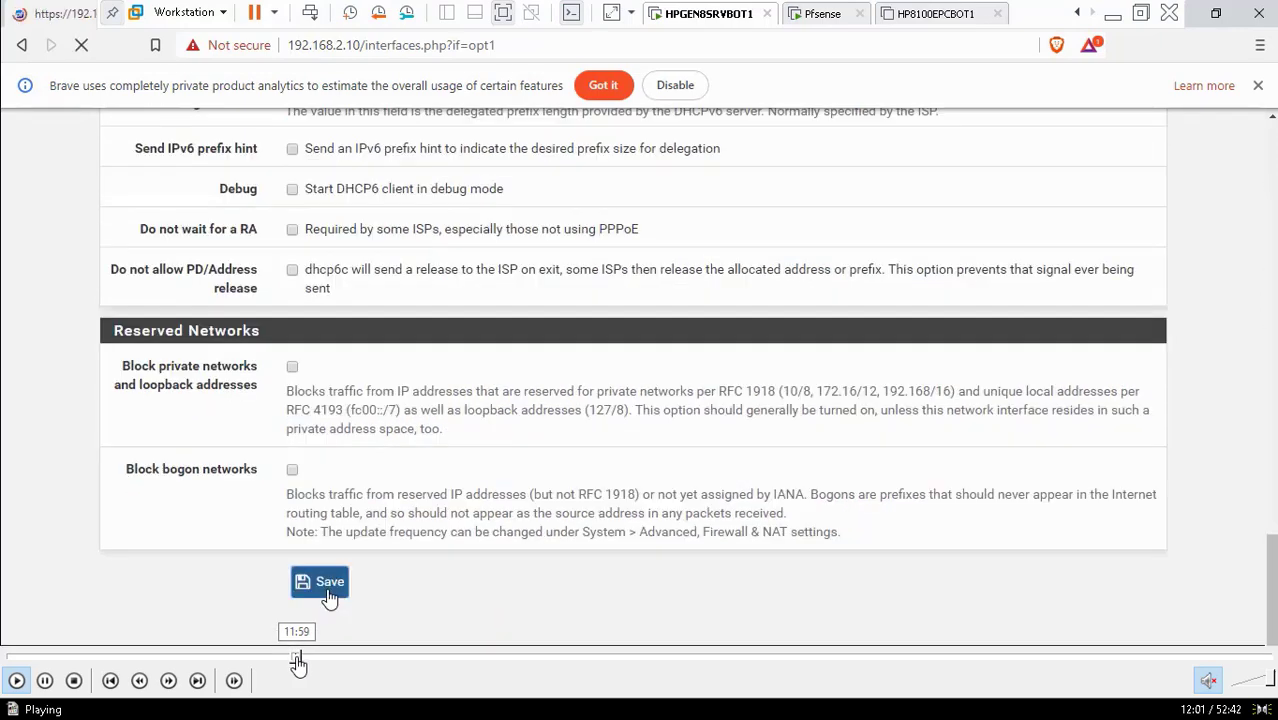
pyautogui.click(299, 658)
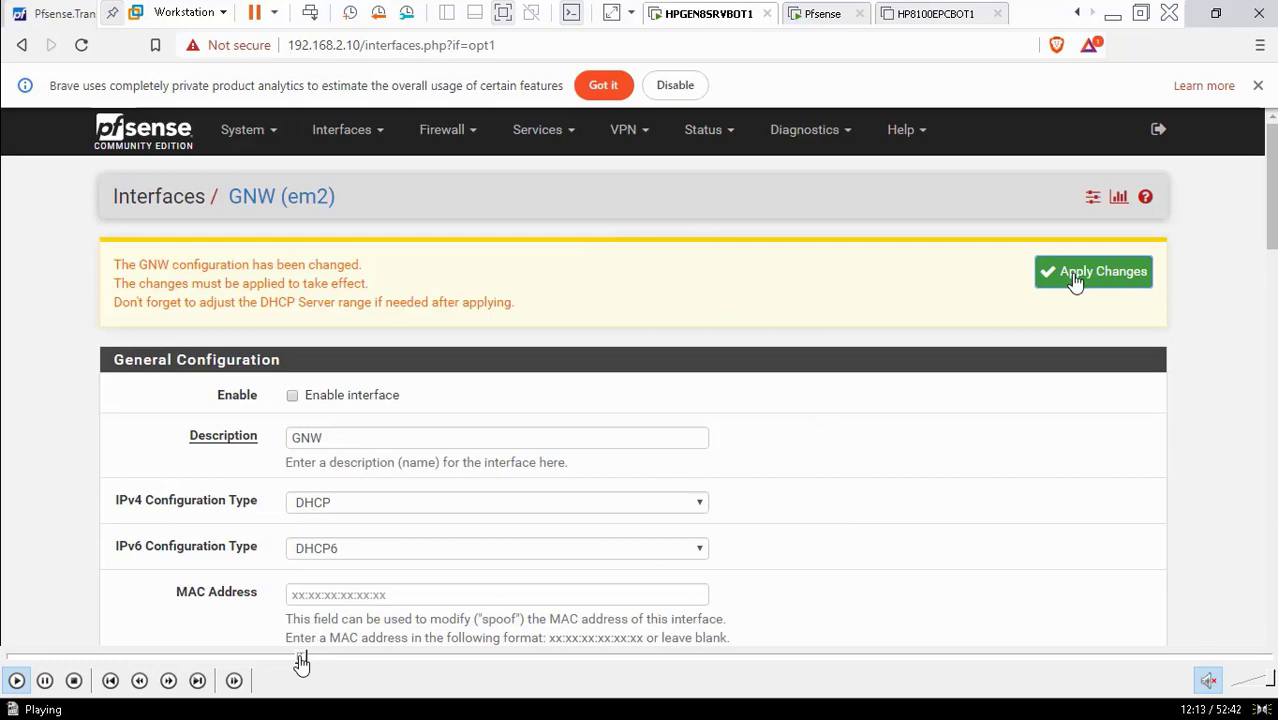
# Skip ahead past Apply Changes and the LAN page to assignments listing GNW on em2
pyautogui.click(307, 660)
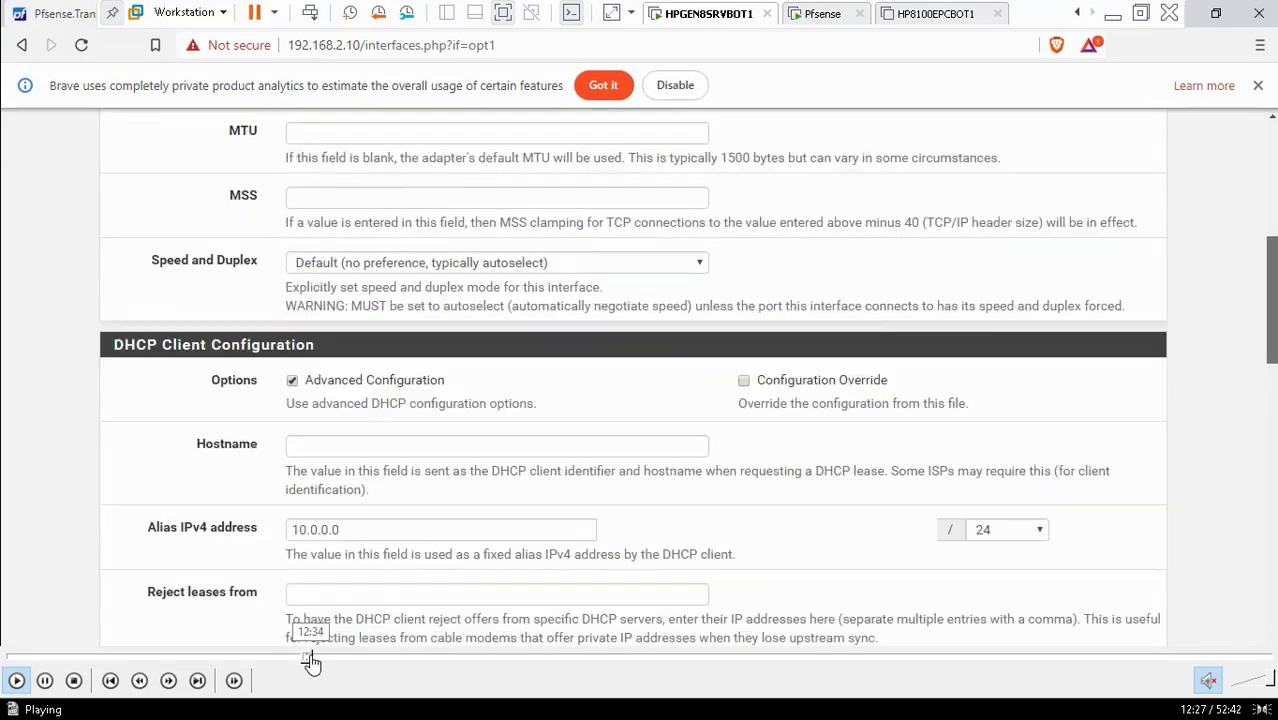
pyautogui.click(313, 660)
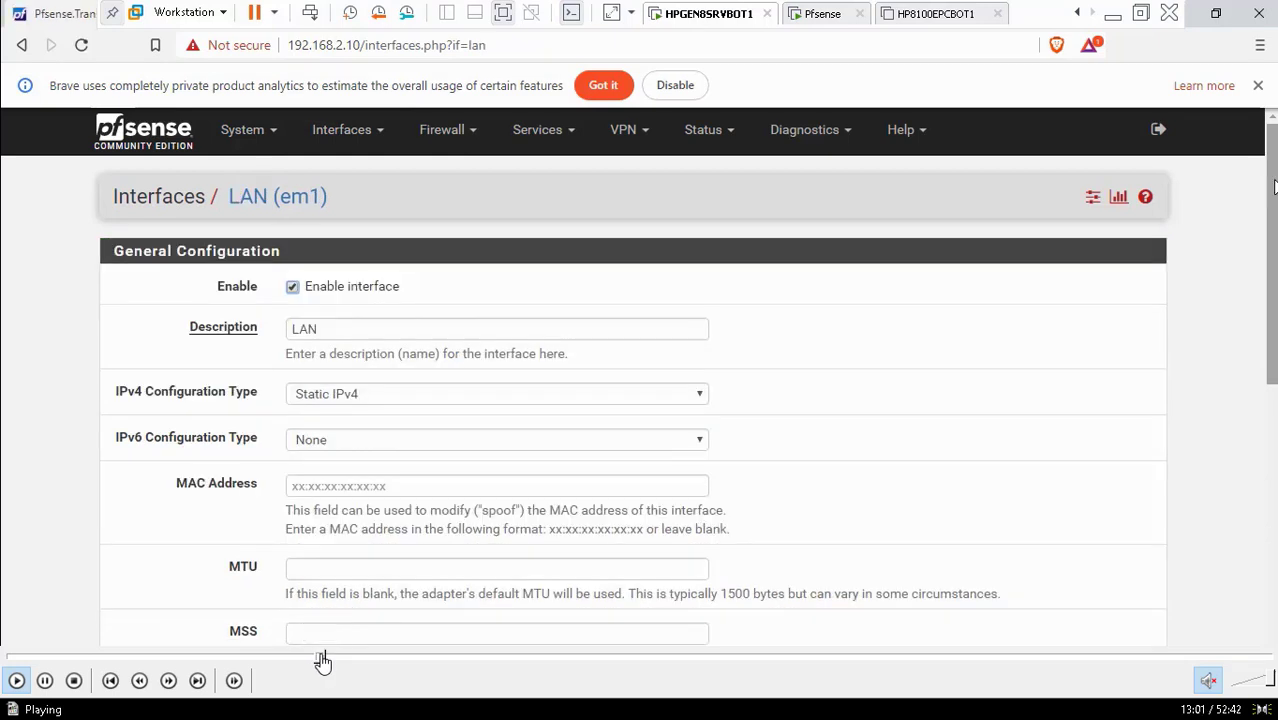
pyautogui.click(328, 658)
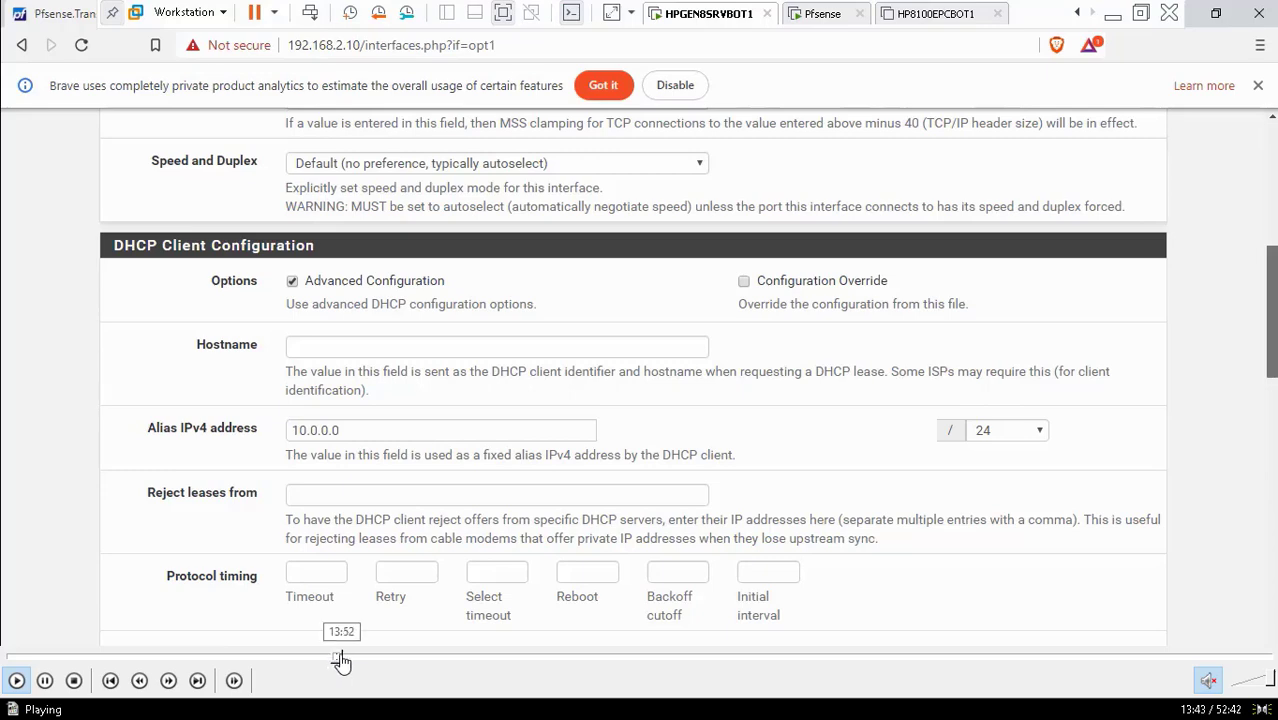
pyautogui.click(341, 661)
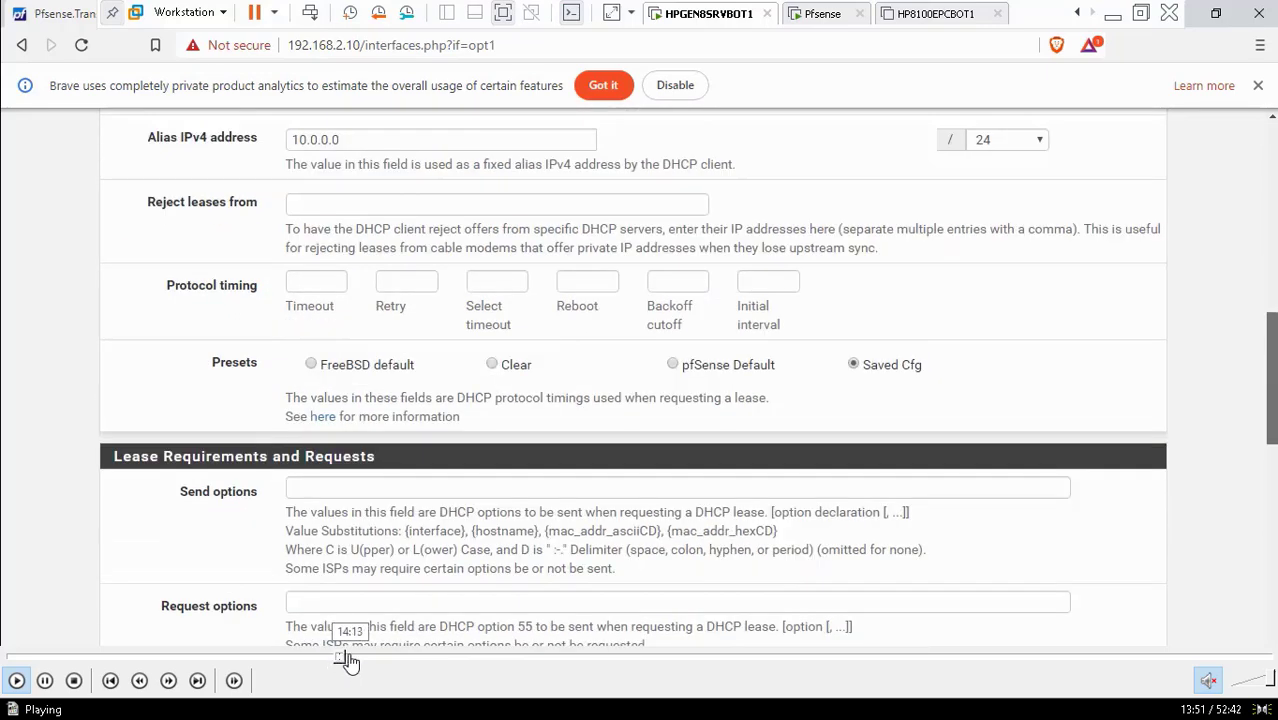
pyautogui.click(351, 661)
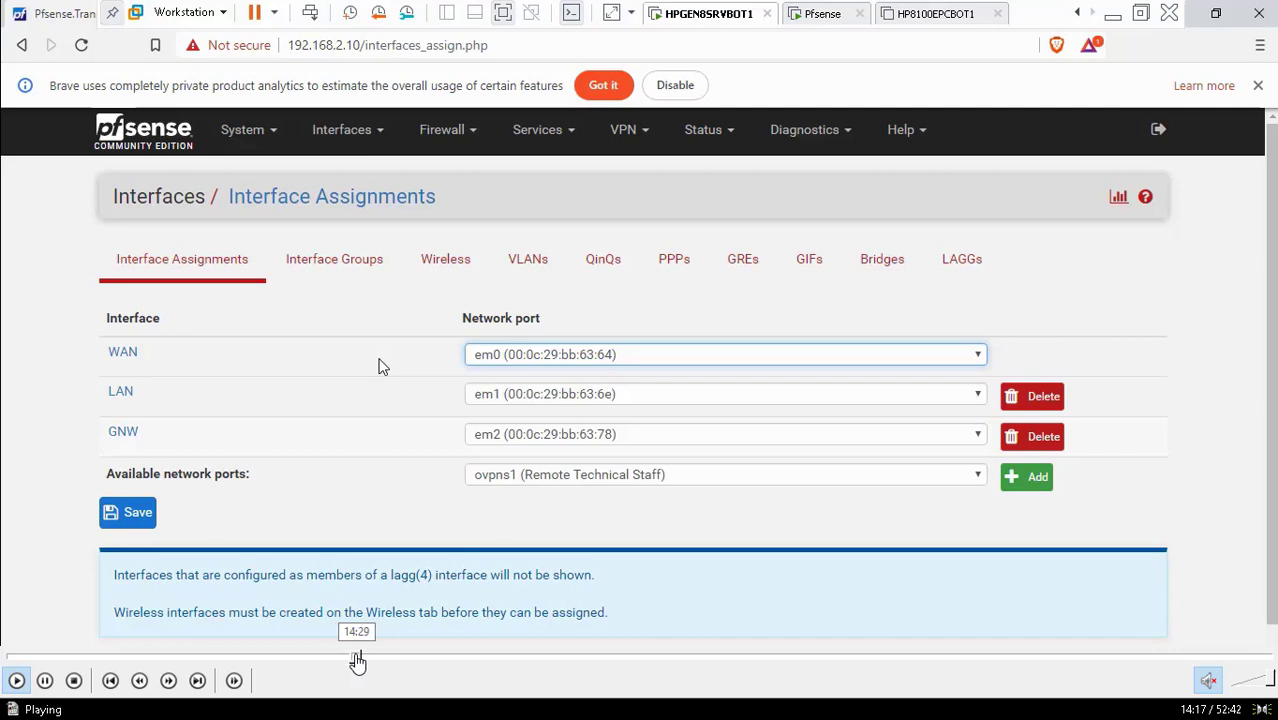
# Skip the tutorial ahead to saving the GNW (em2) interface settings
pyautogui.click(357, 661)
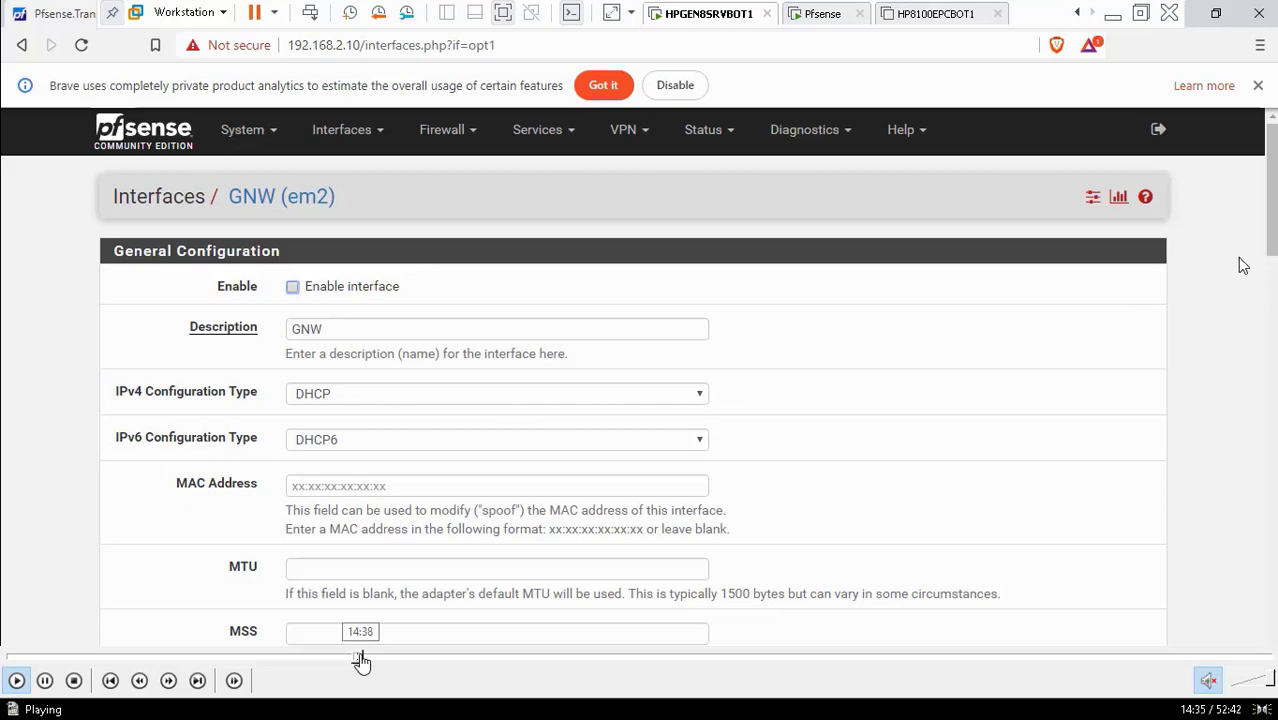
pyautogui.click(363, 661)
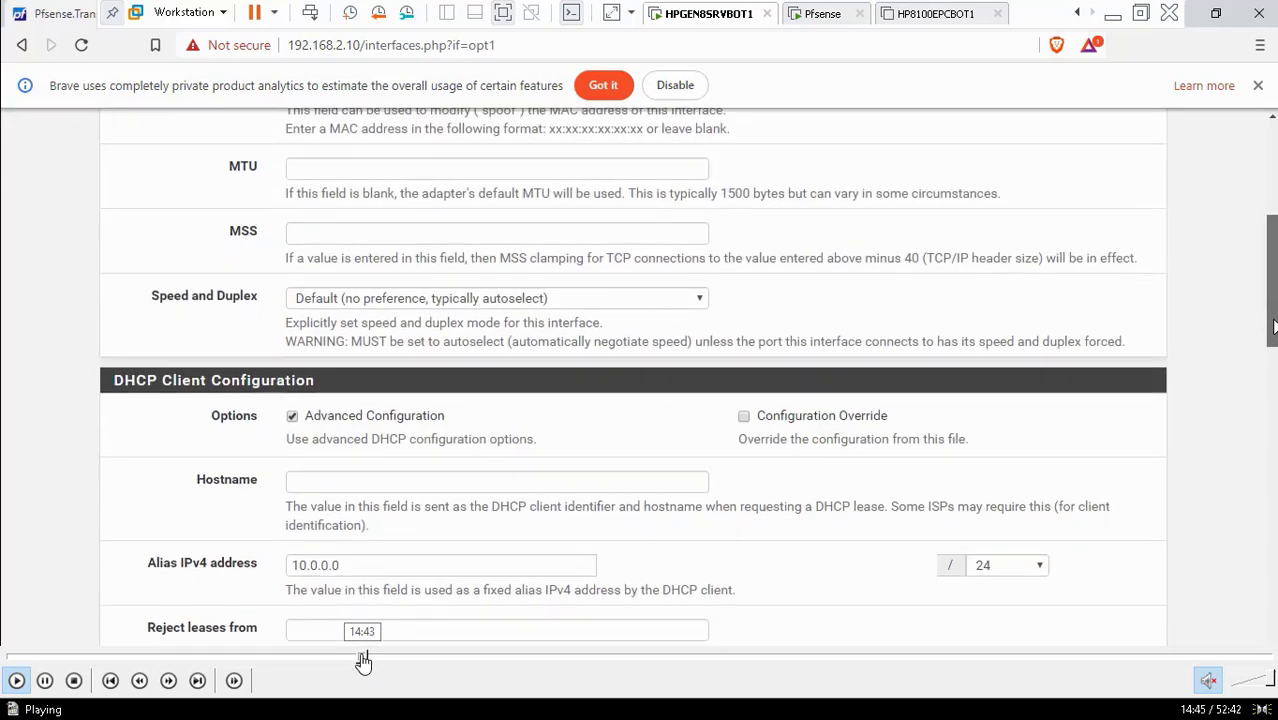
pyautogui.click(369, 661)
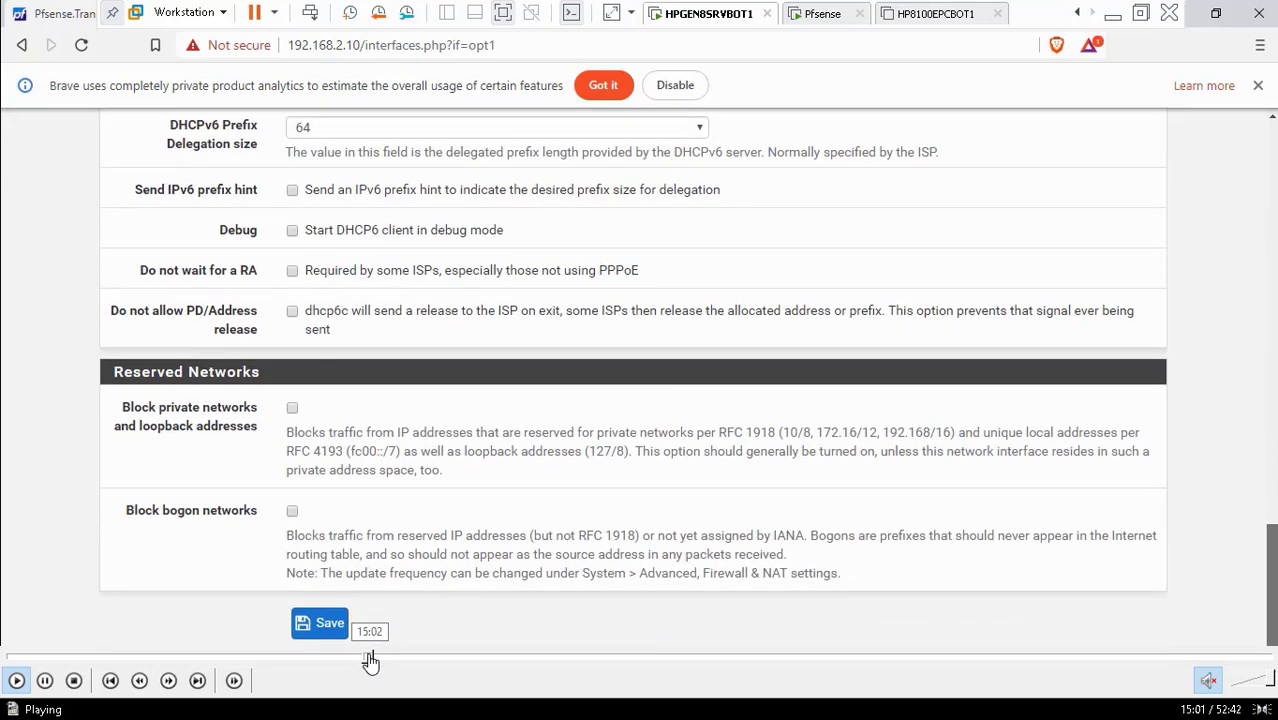
pyautogui.click(372, 661)
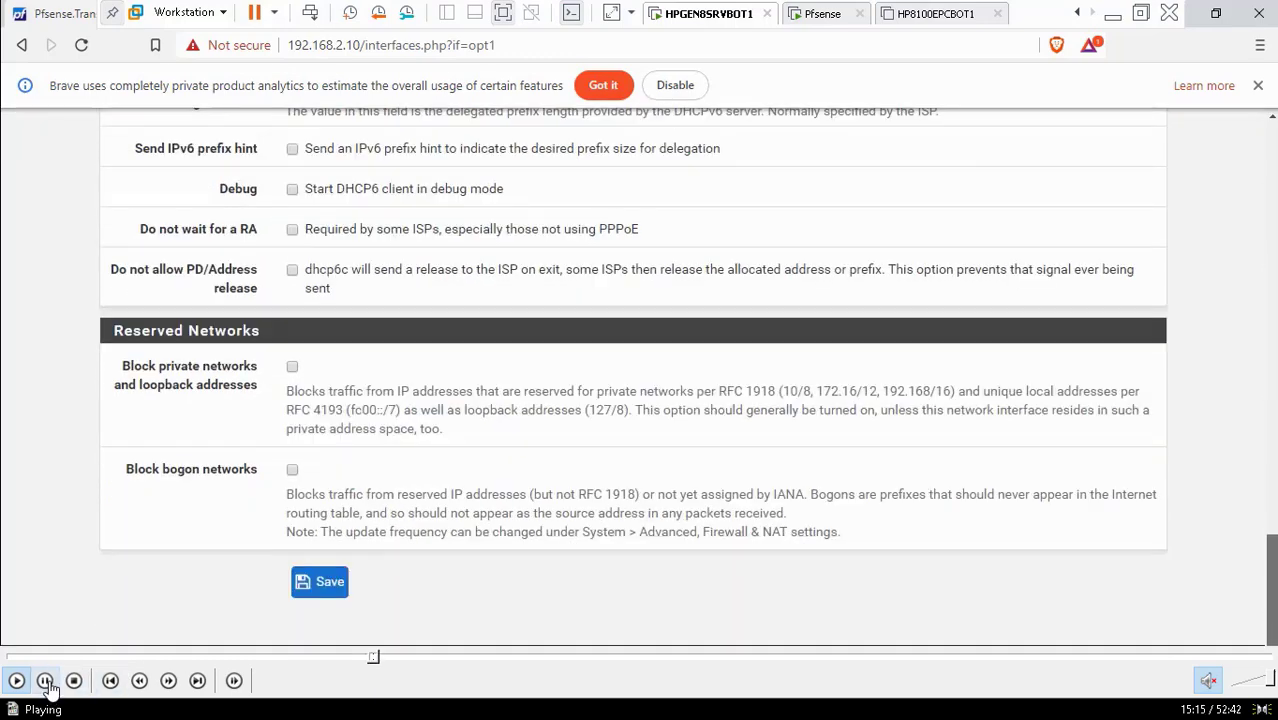
# Pause, resume, and skip ahead to the GNW page's changes-applied-successfully confirmation
pyautogui.click(46, 684)
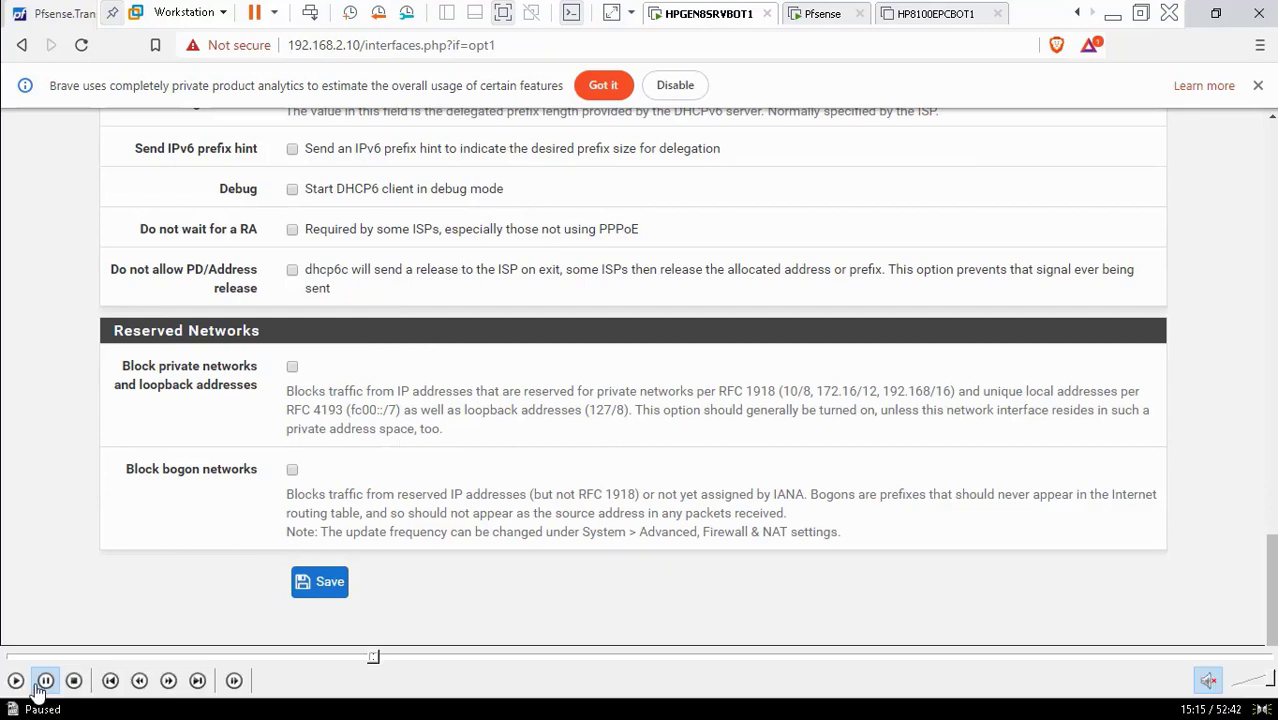
pyautogui.click(16, 680)
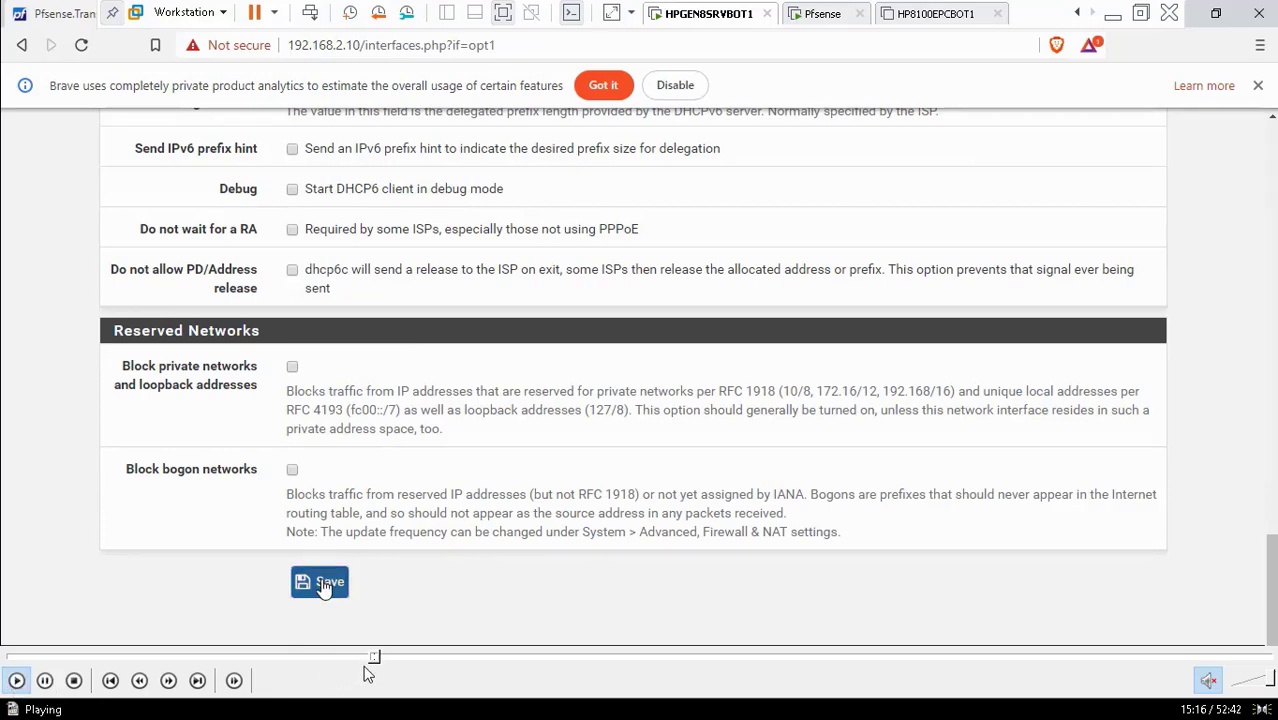
pyautogui.click(380, 658)
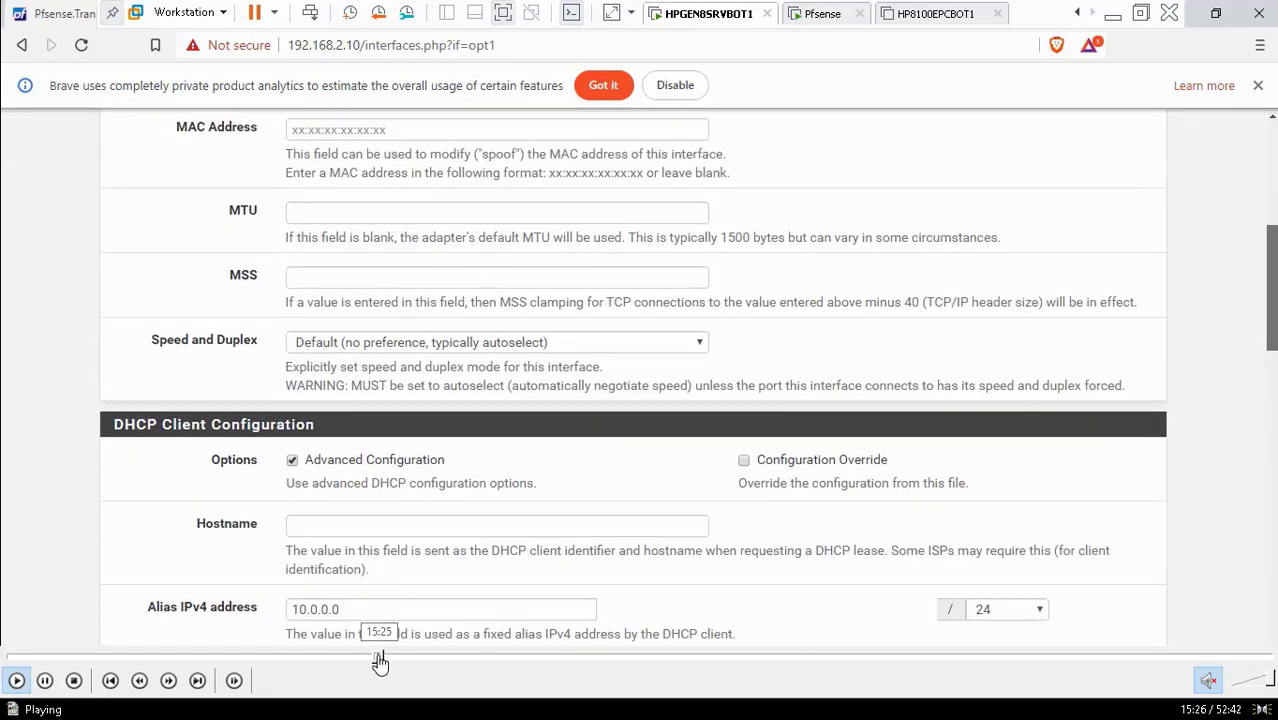
pyautogui.click(385, 658)
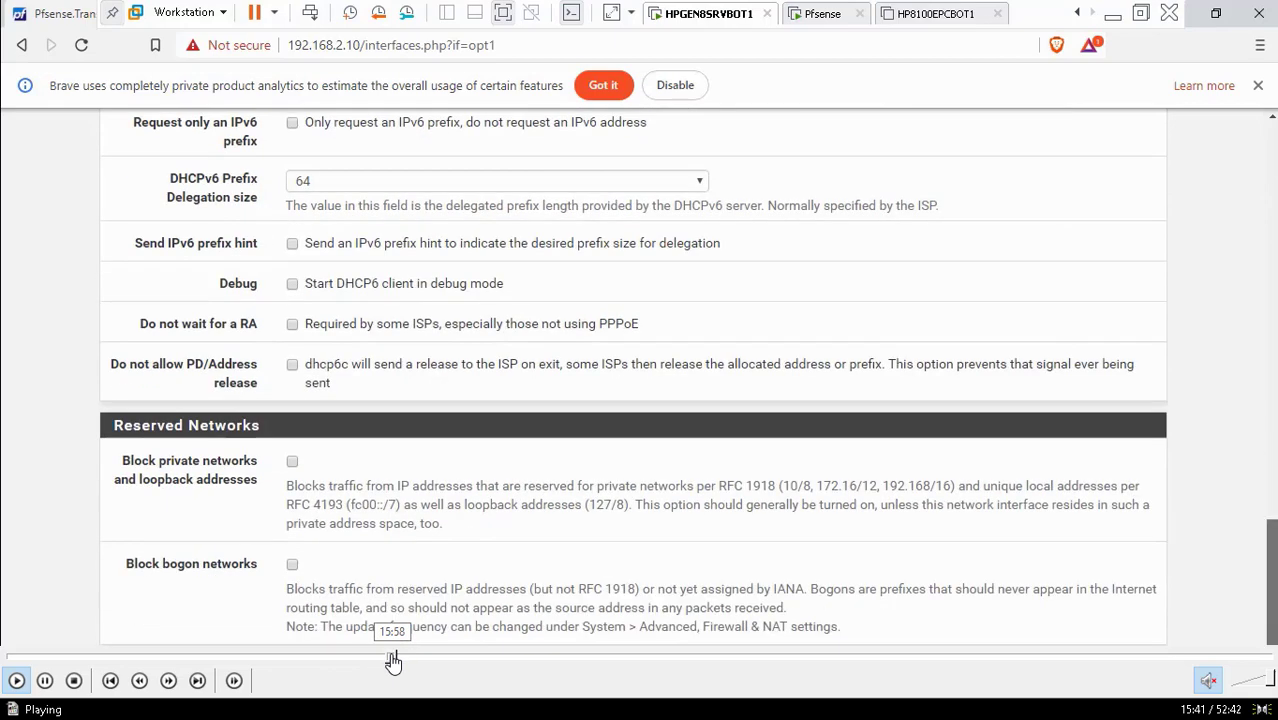
pyautogui.click(394, 658)
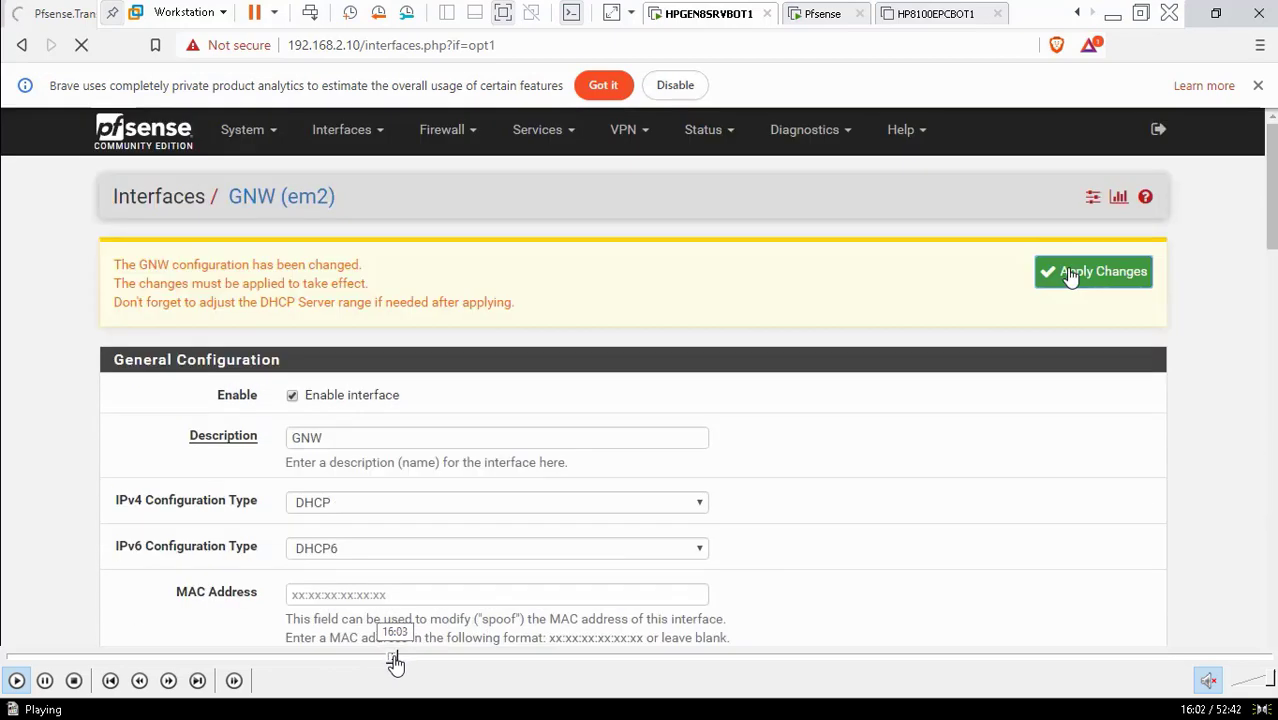
pyautogui.click(397, 658)
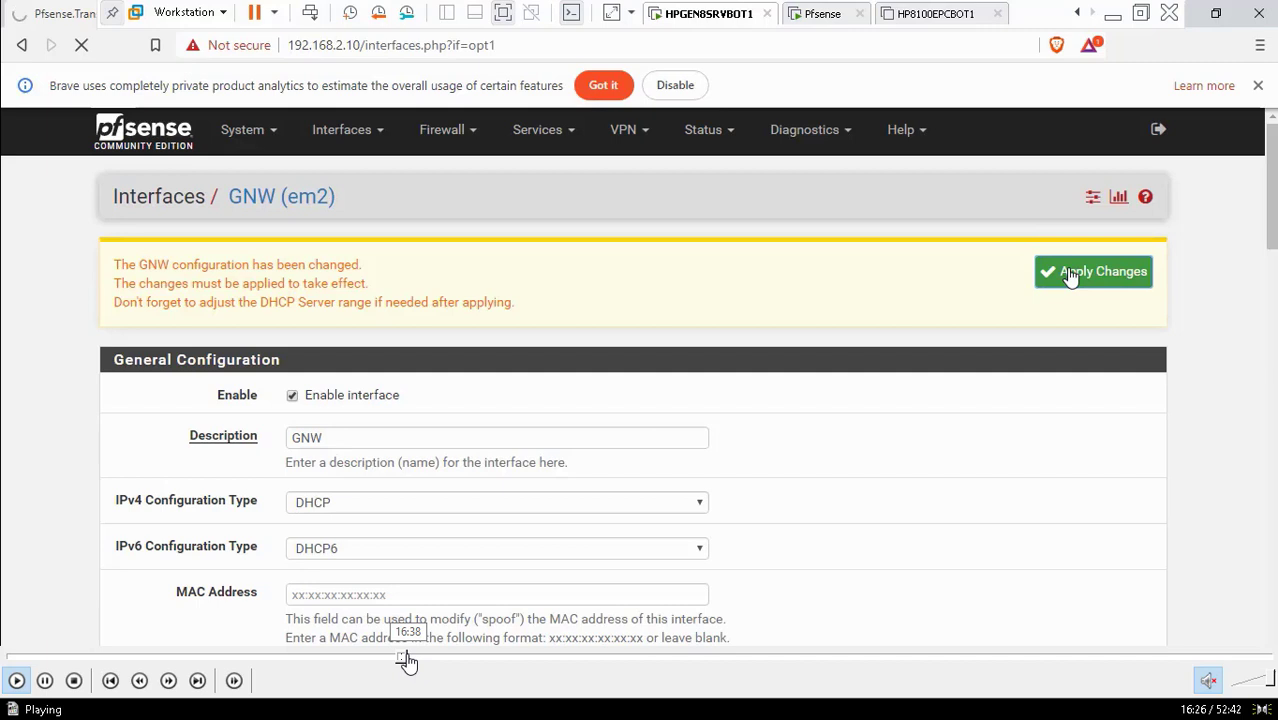
pyautogui.click(409, 658)
pyautogui.click(419, 660)
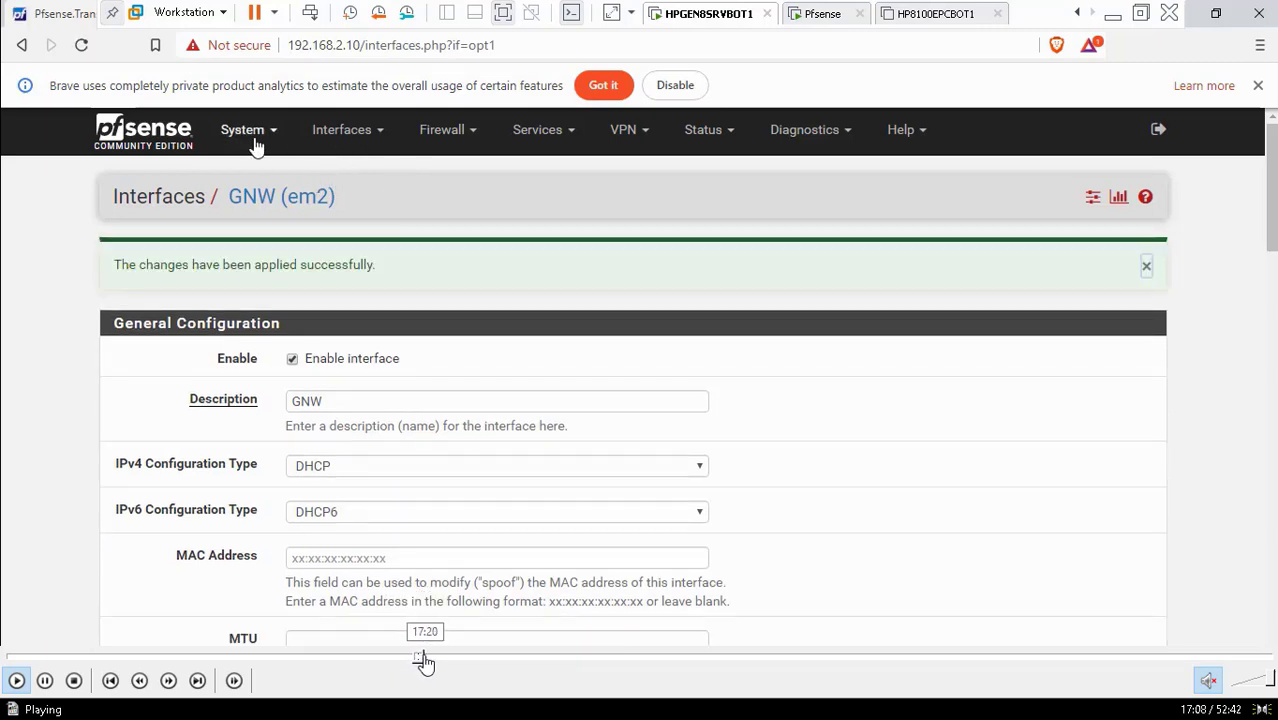
# Skip past the Gateways and Outbound NAT pages to the LAN firewall rules list
pyautogui.click(422, 660)
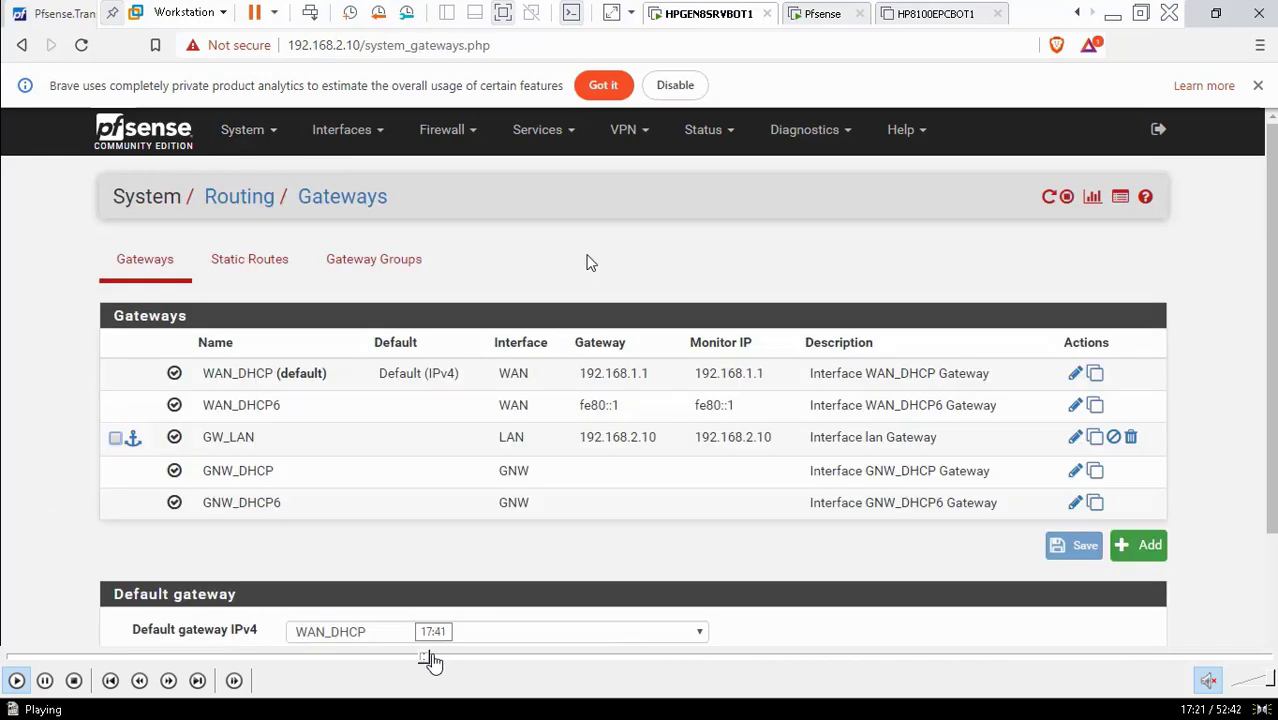
pyautogui.click(432, 660)
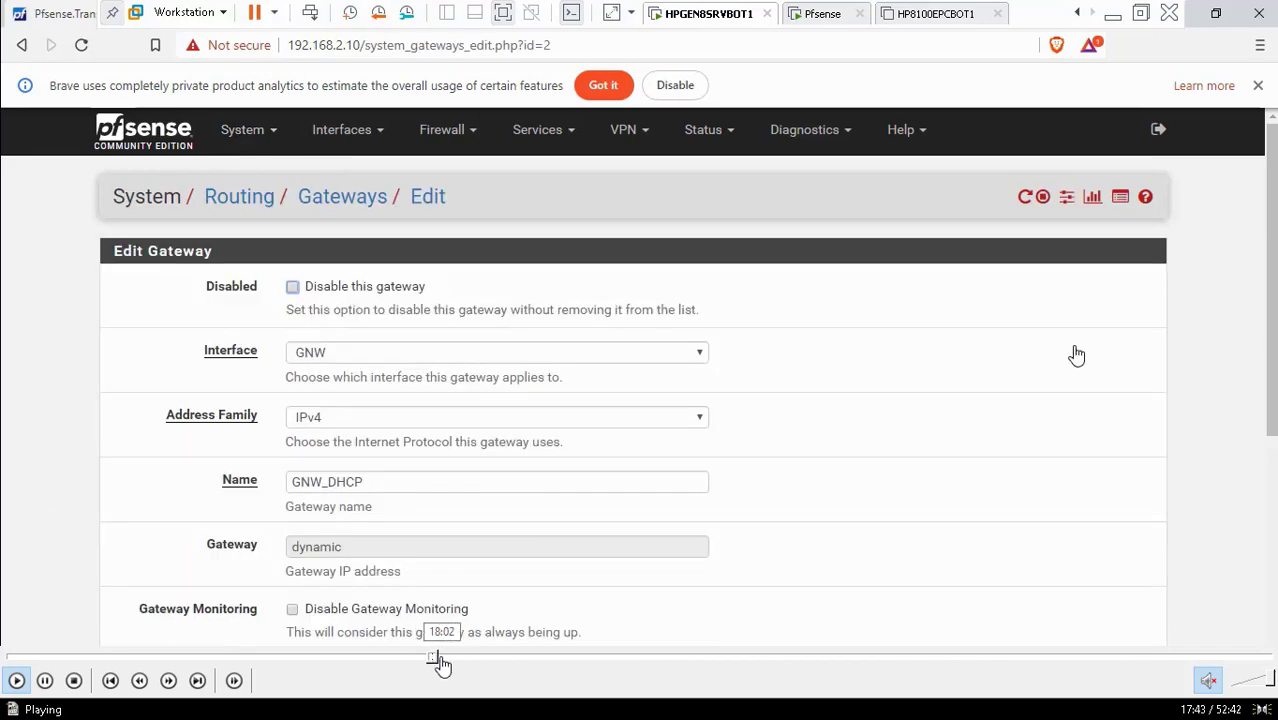
pyautogui.click(442, 662)
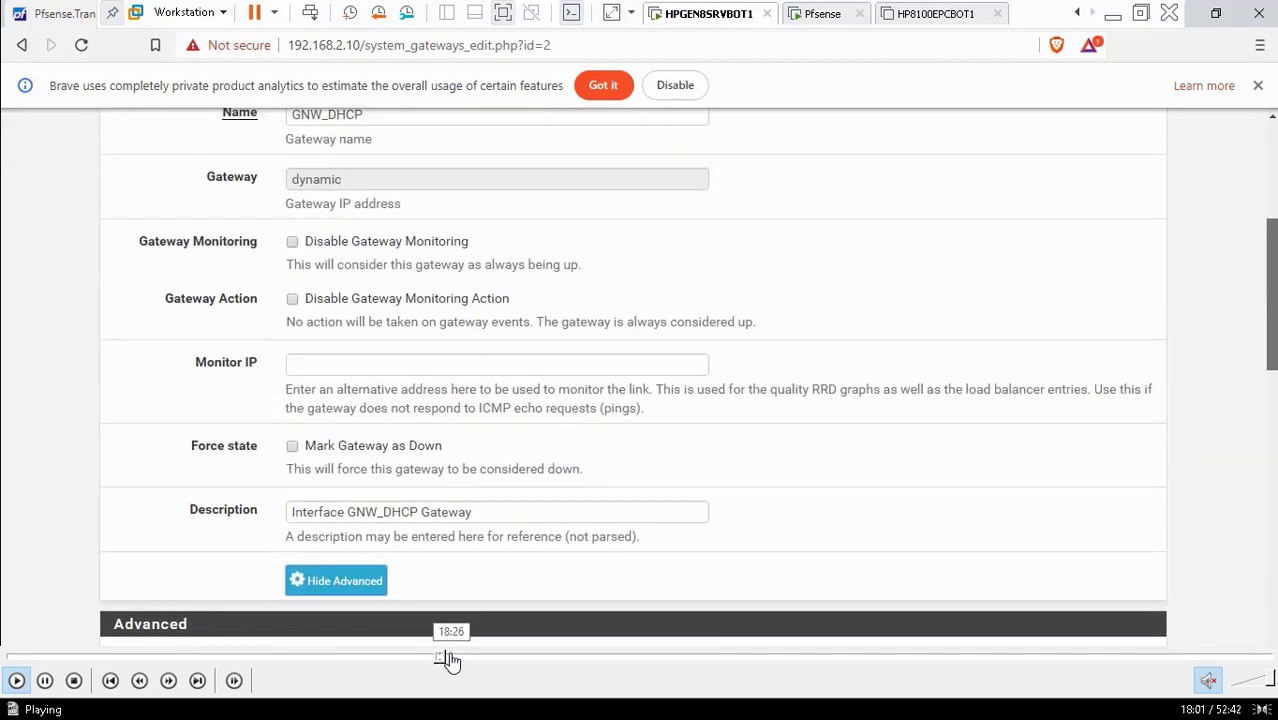
pyautogui.click(448, 662)
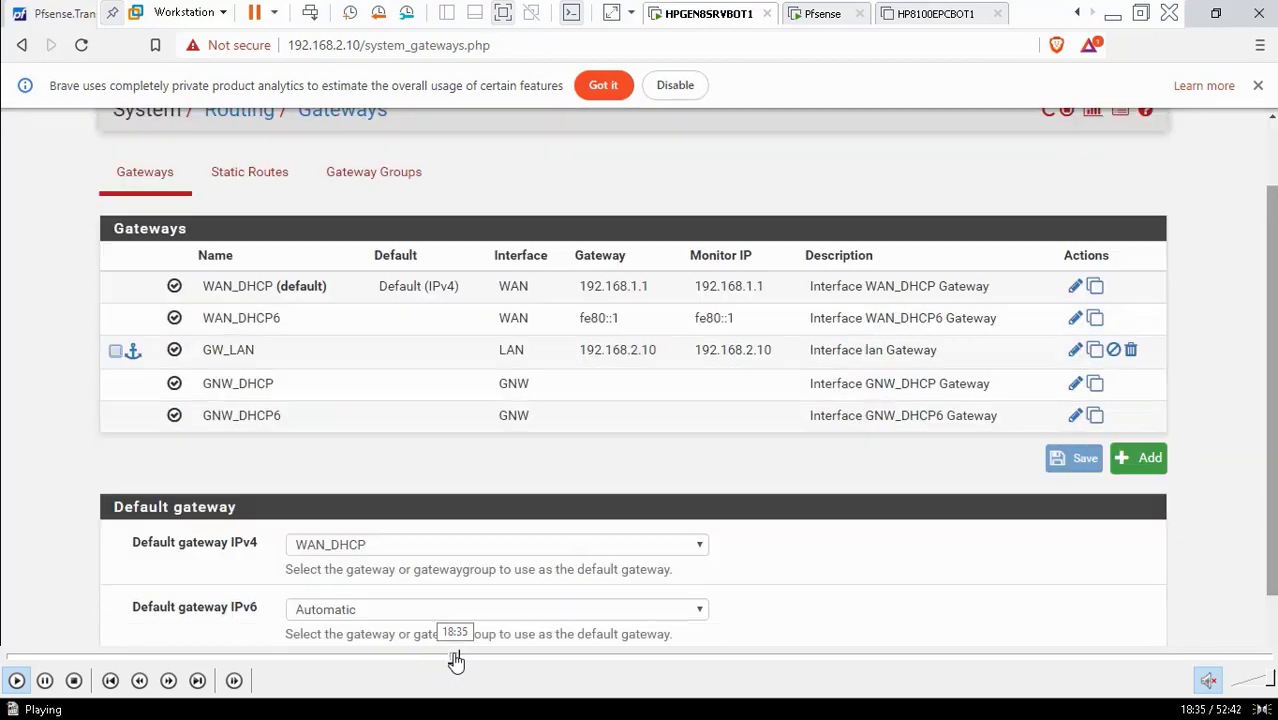
pyautogui.click(459, 662)
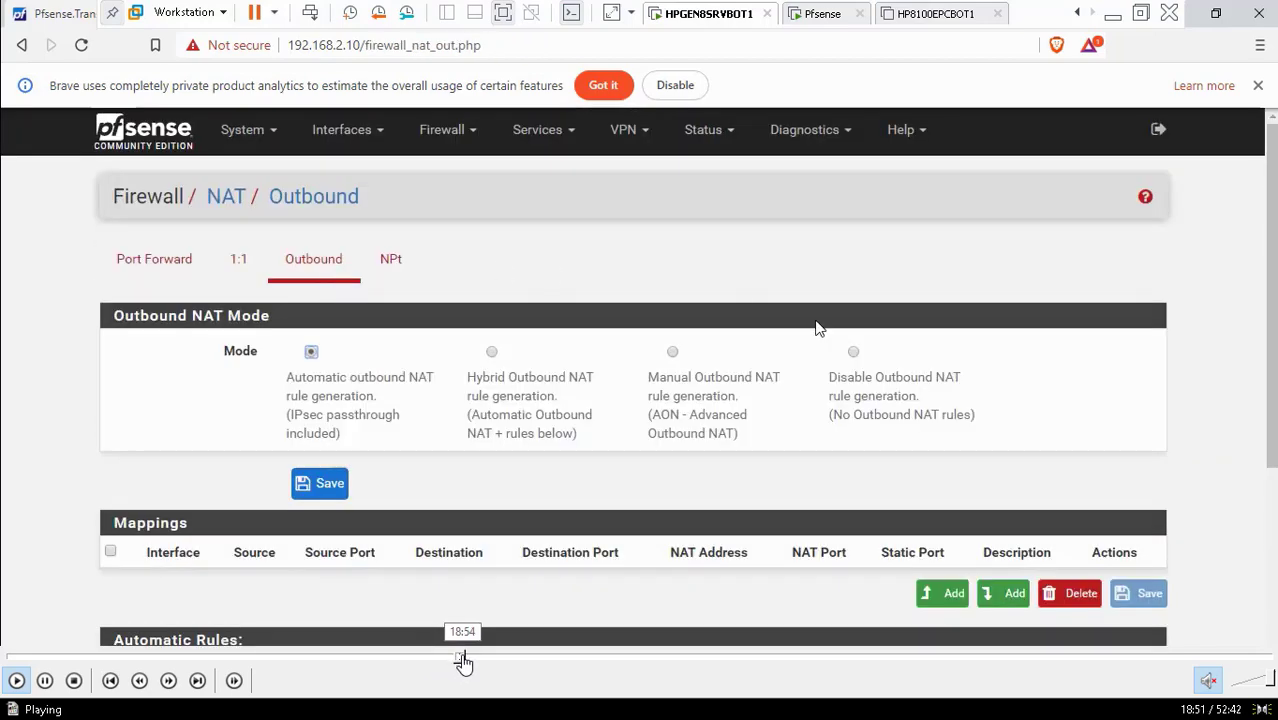
pyautogui.click(465, 660)
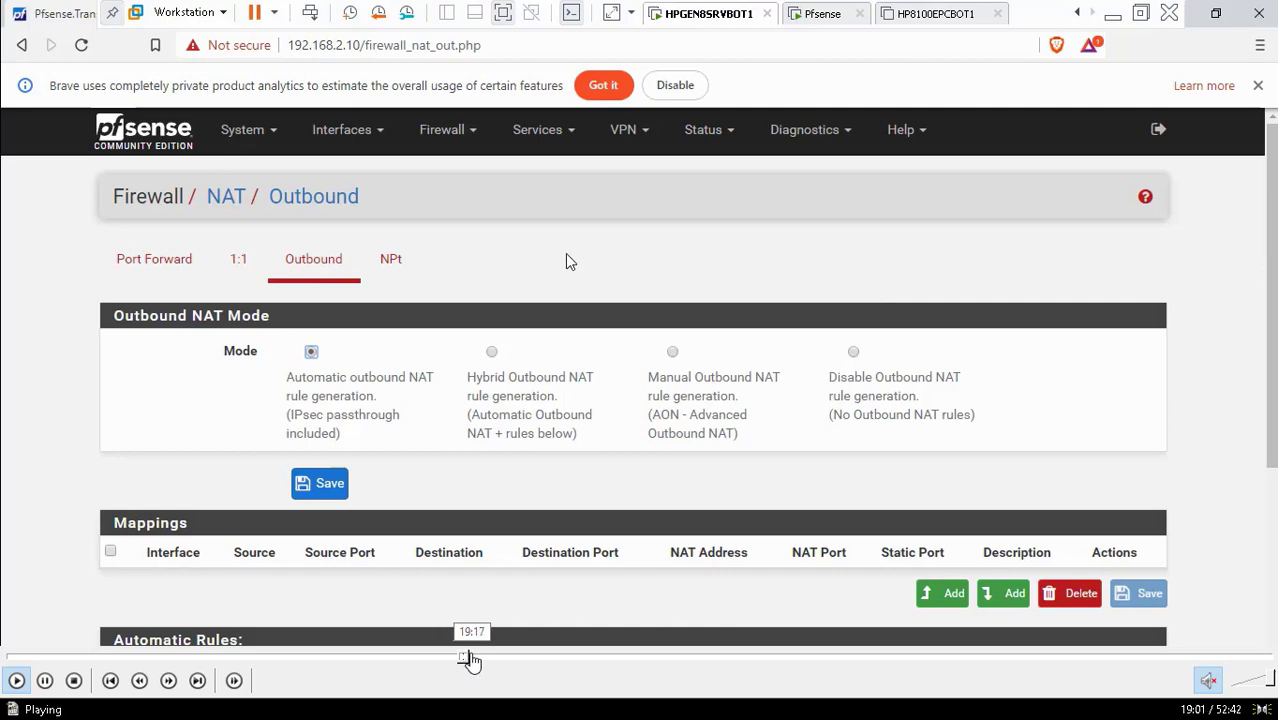
pyautogui.click(471, 660)
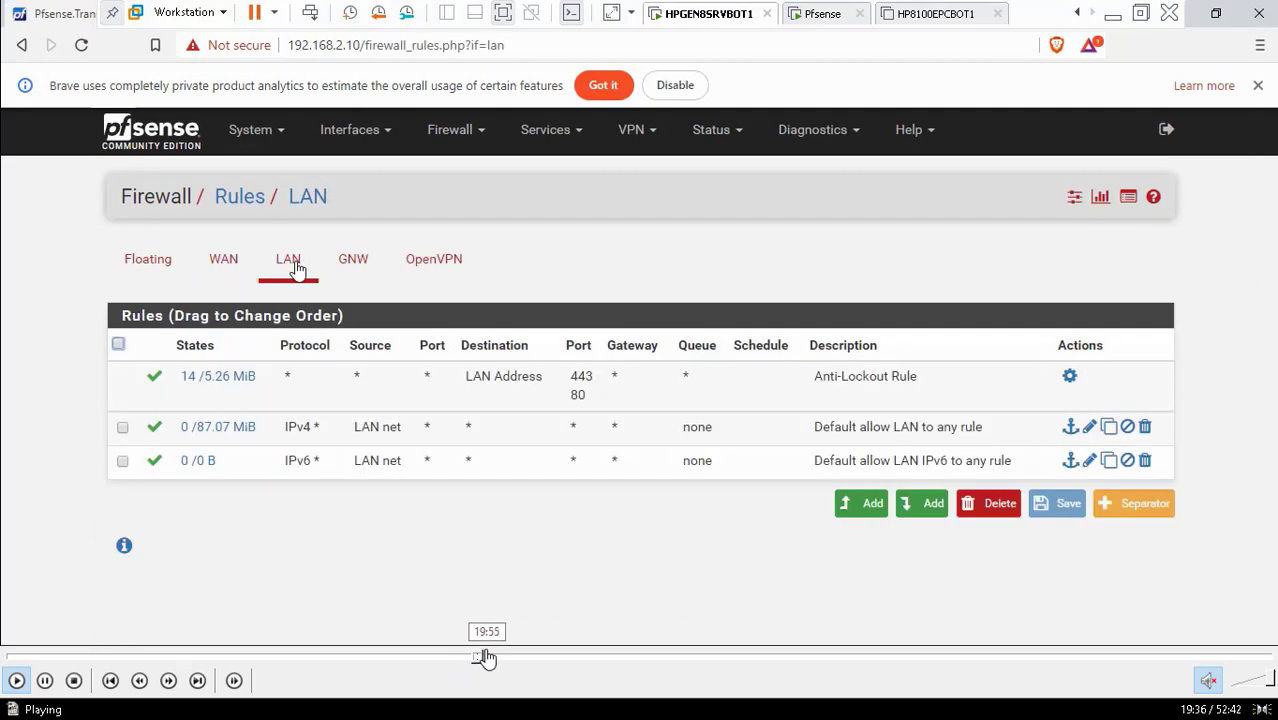
# Rewind to just before the GNW rule is added, then watch the IPv4 TCP rule get saved
pyautogui.click(494, 660)
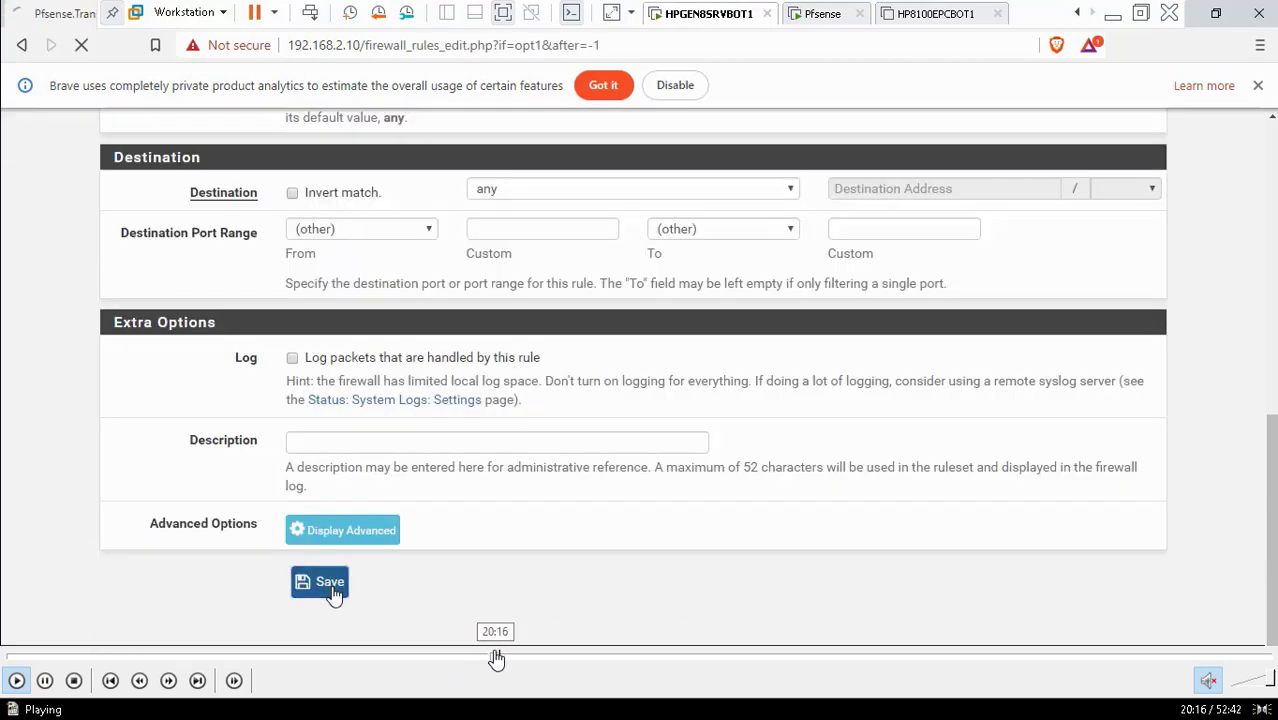
pyautogui.click(492, 660)
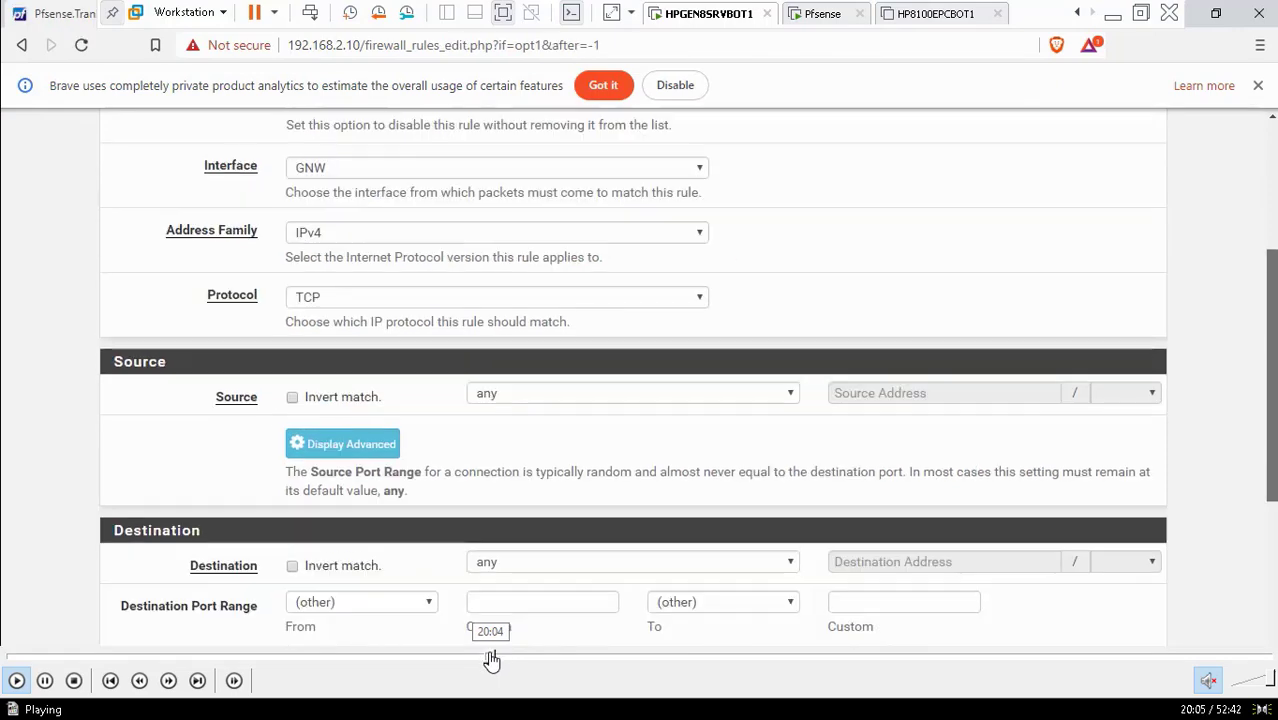
pyautogui.click(486, 660)
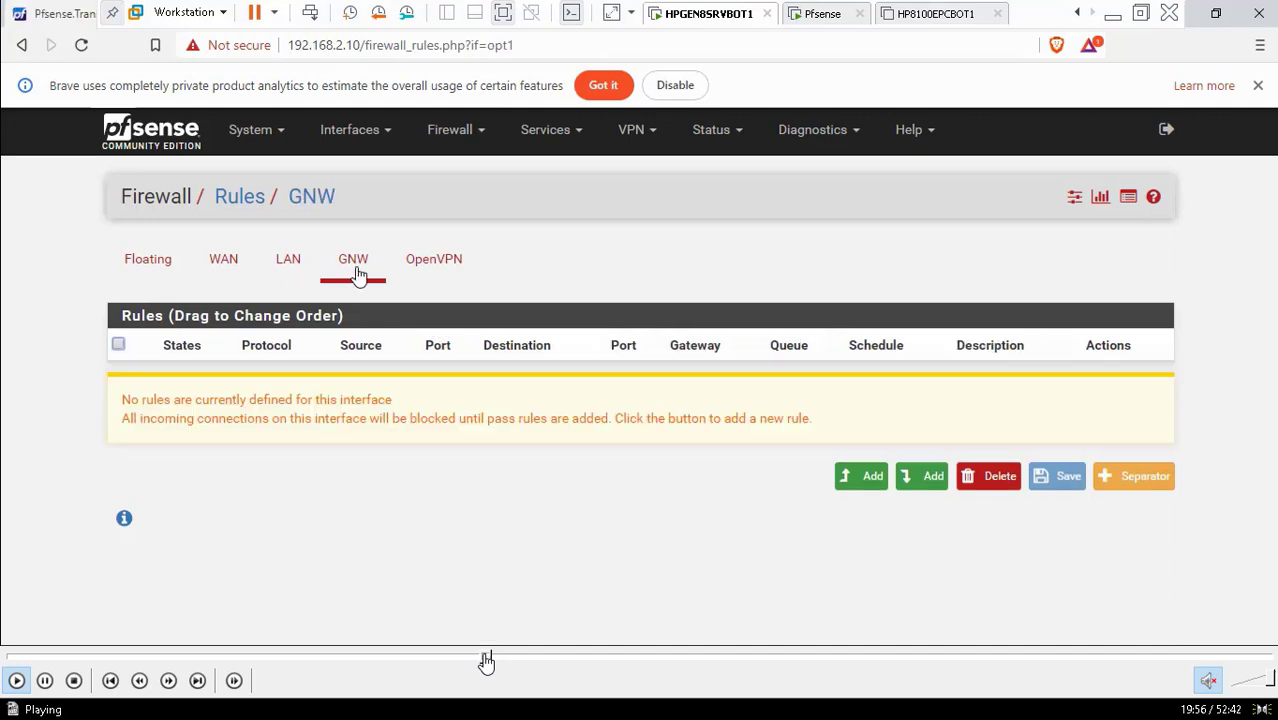
pyautogui.click(44, 681)
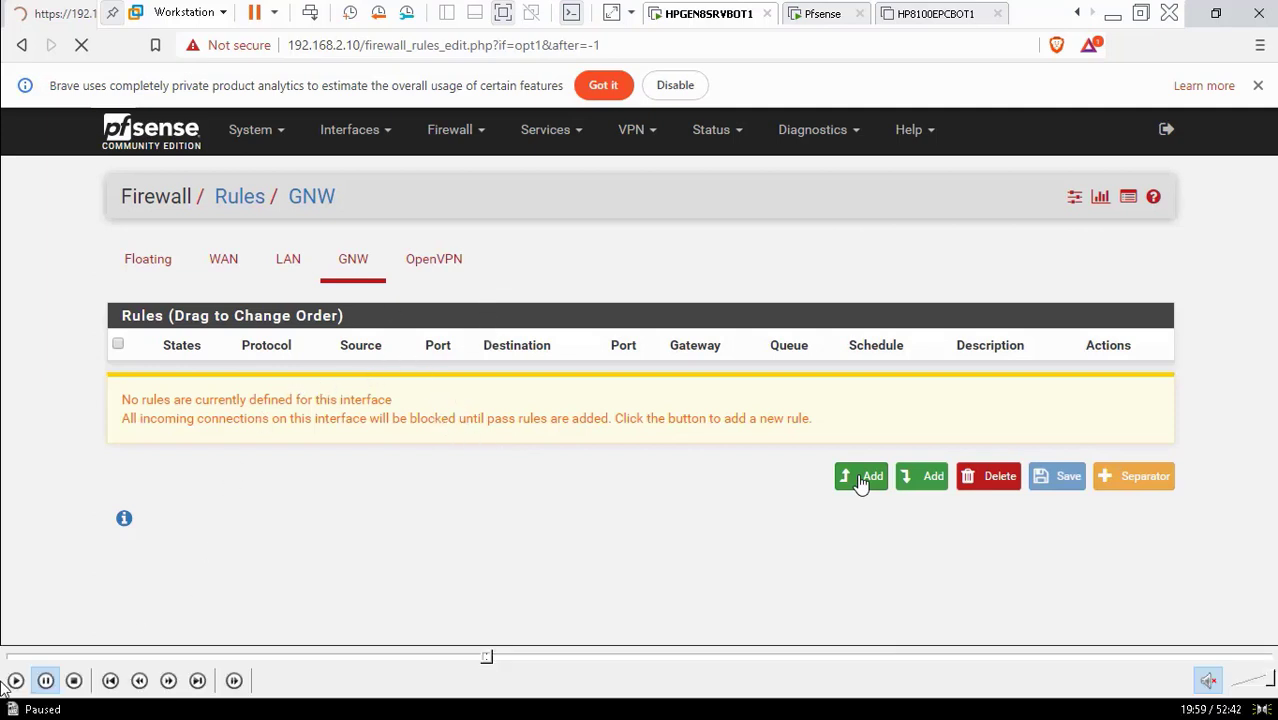
pyautogui.click(15, 681)
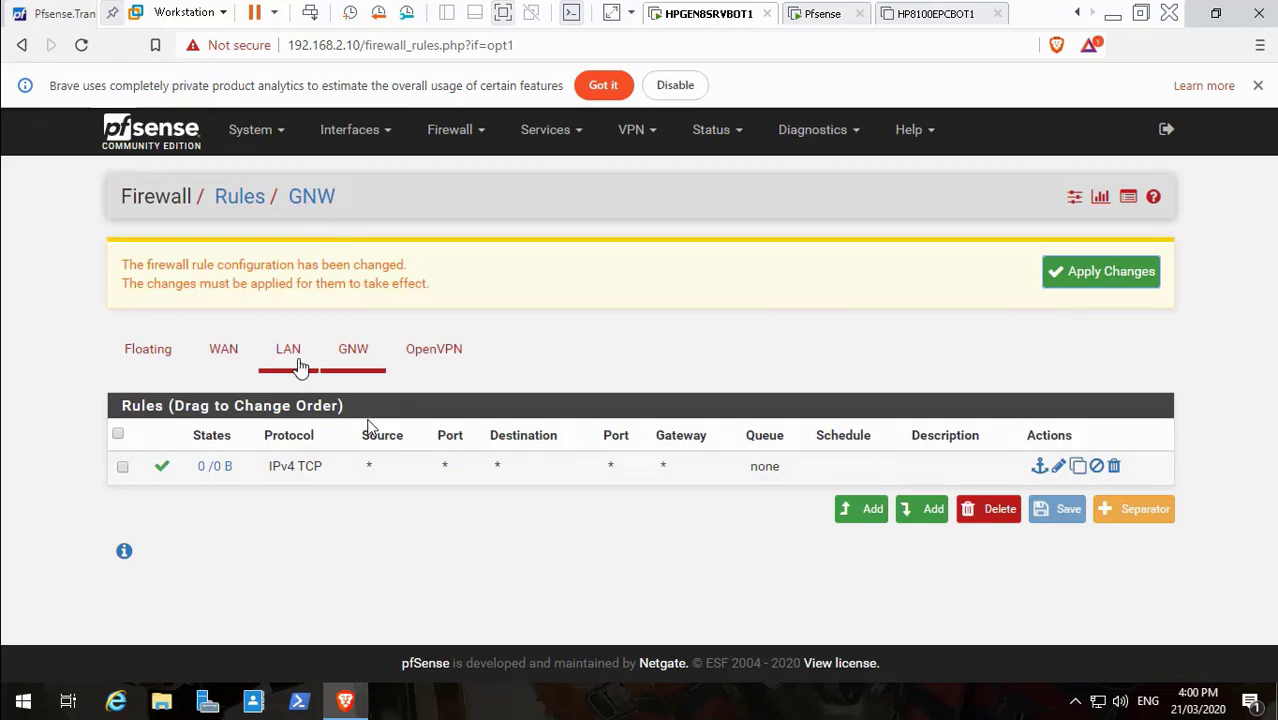
# Pause and resume the tutorial while the IPv6 TCP any-to-any GNW rule is saved
pyautogui.moveTo(89, 707)
pyautogui.click(44, 680)
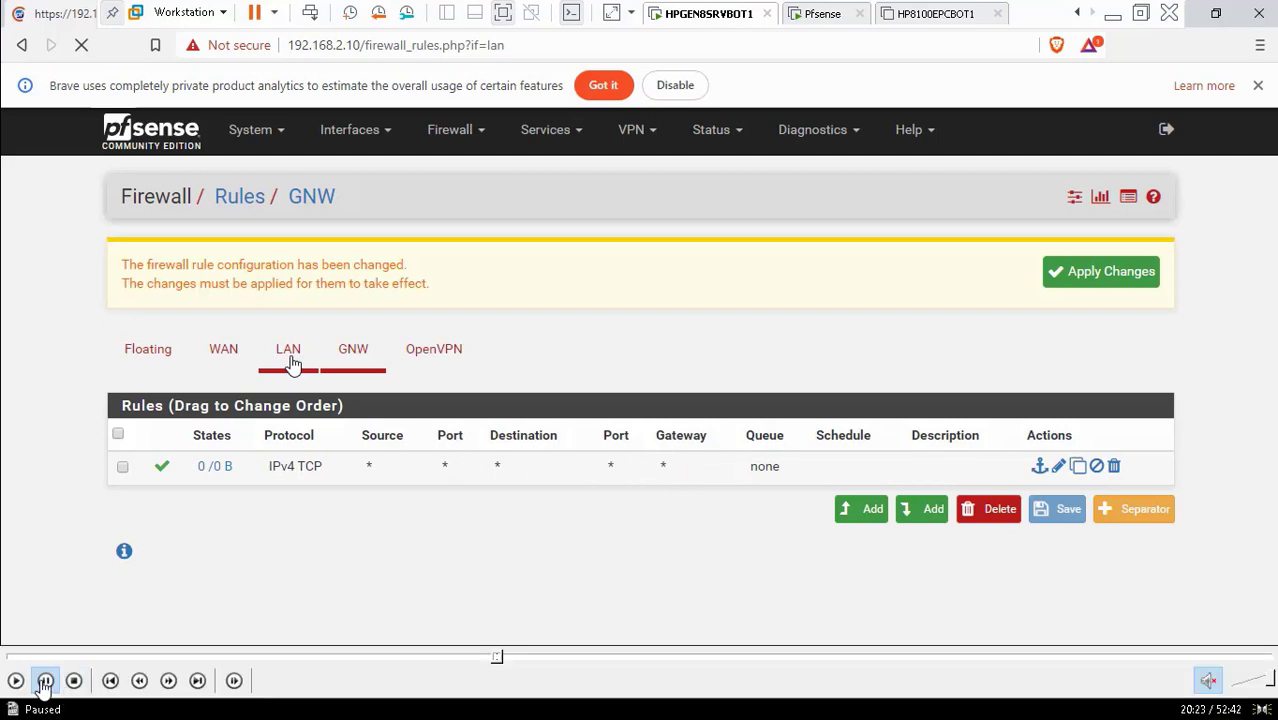
pyautogui.click(18, 682)
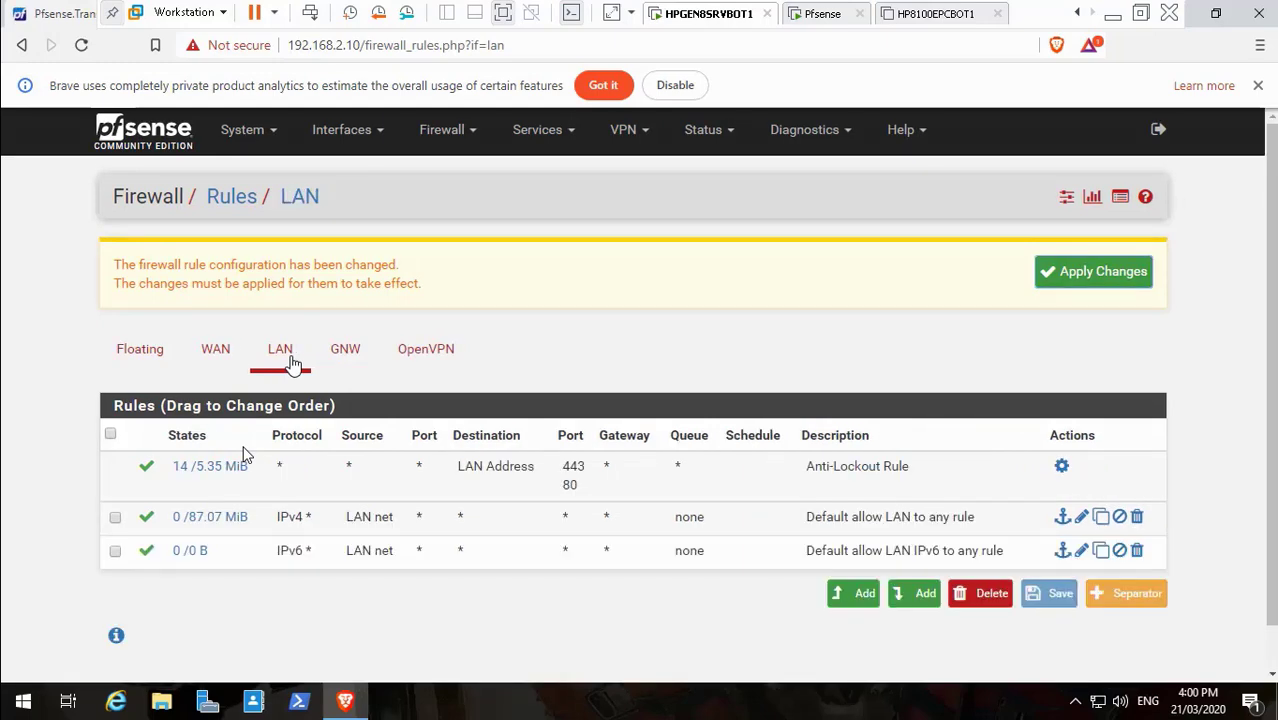
pyautogui.moveTo(51, 646)
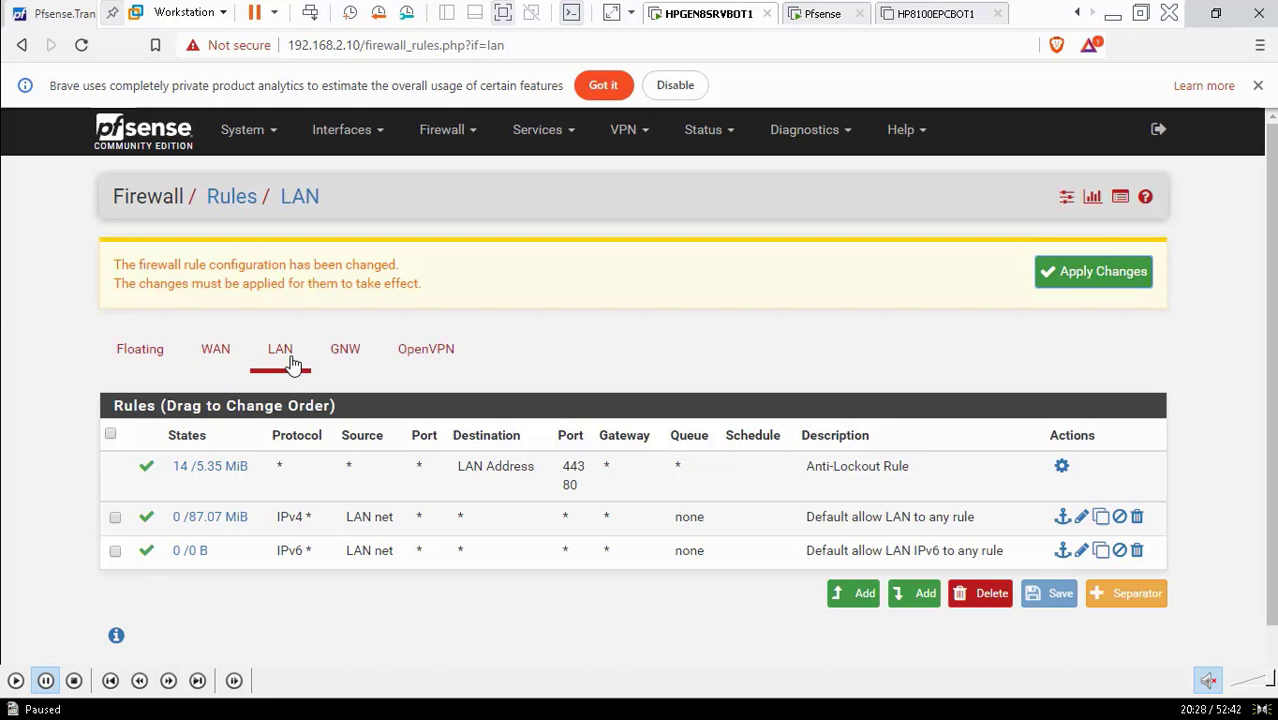
pyautogui.click(15, 680)
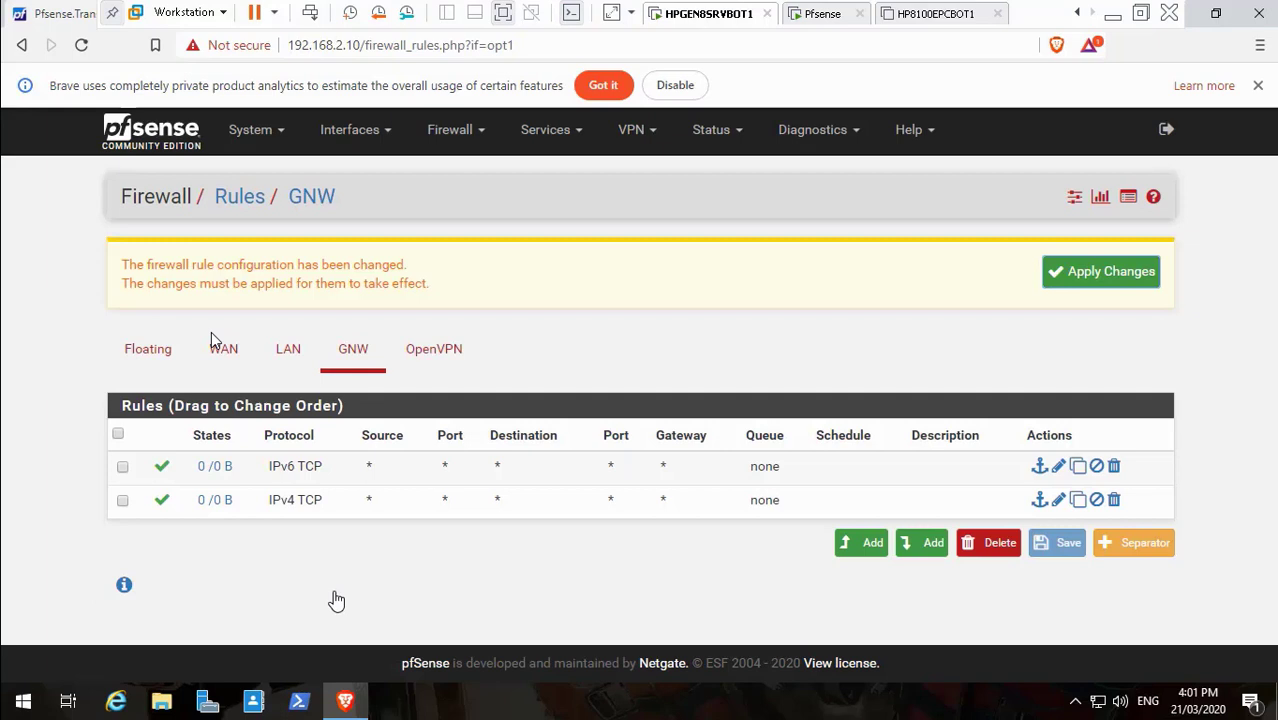
# Switch from the LAN to the GNW firewall rules and add a new rule at the top
pyautogui.click(289, 364)
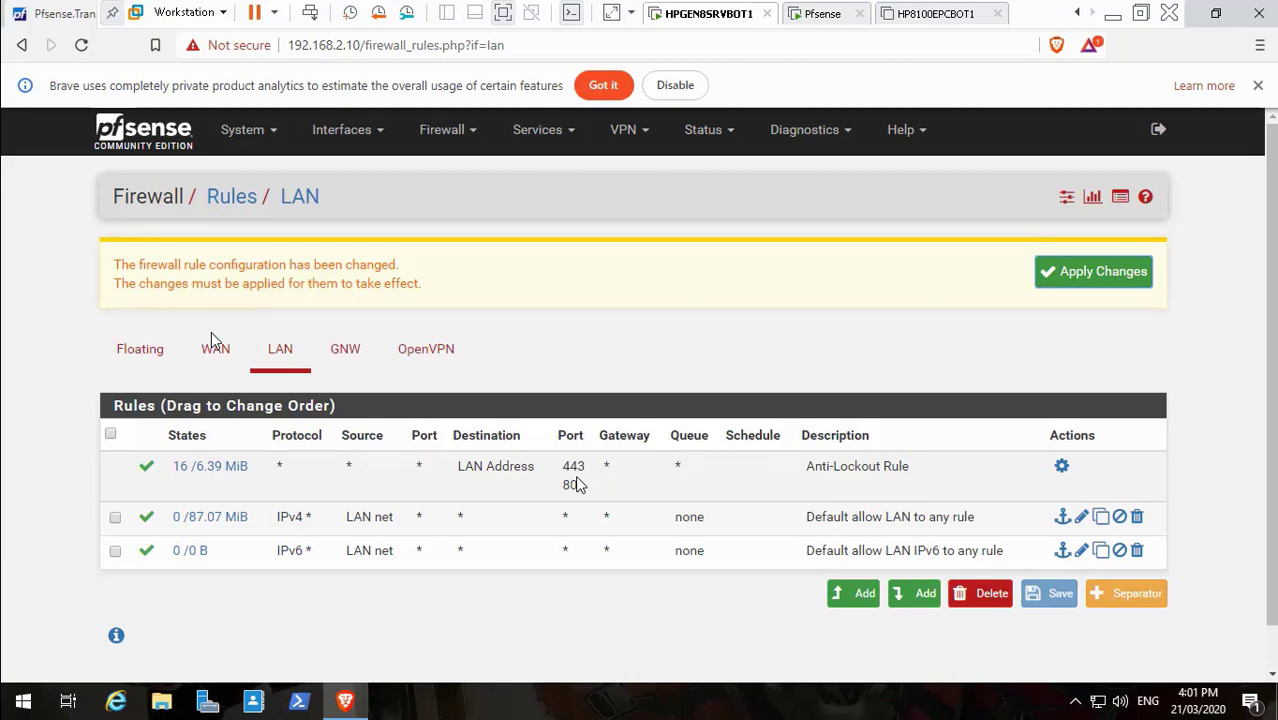
pyautogui.click(345, 360)
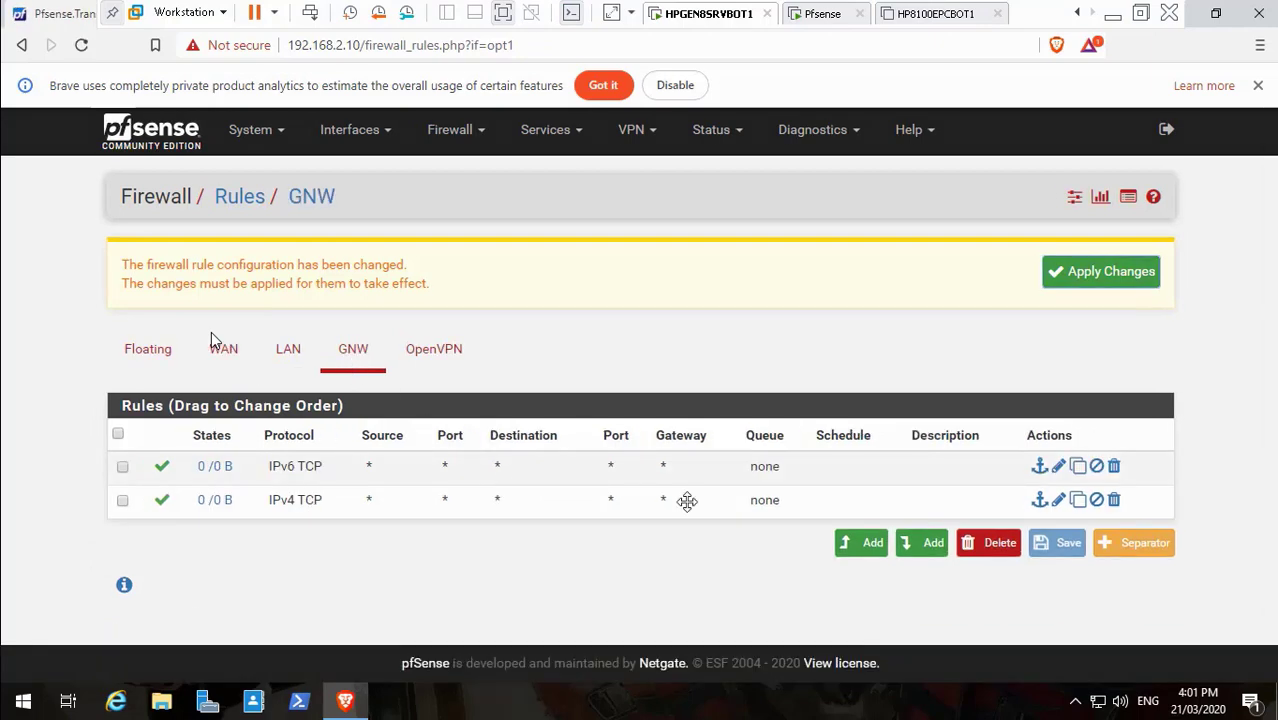
pyautogui.click(857, 550)
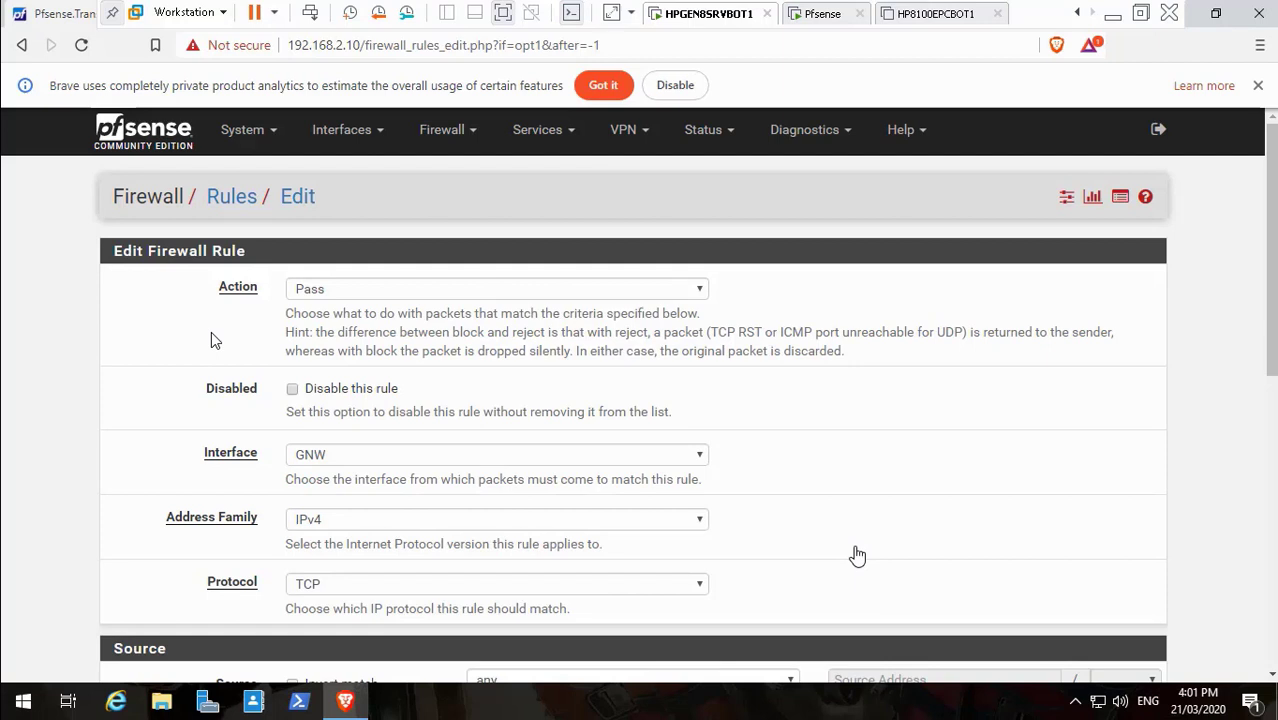
# Scroll down the new GNW rule form and show the destination choices
pyautogui.scroll(-3, 1227, 358)
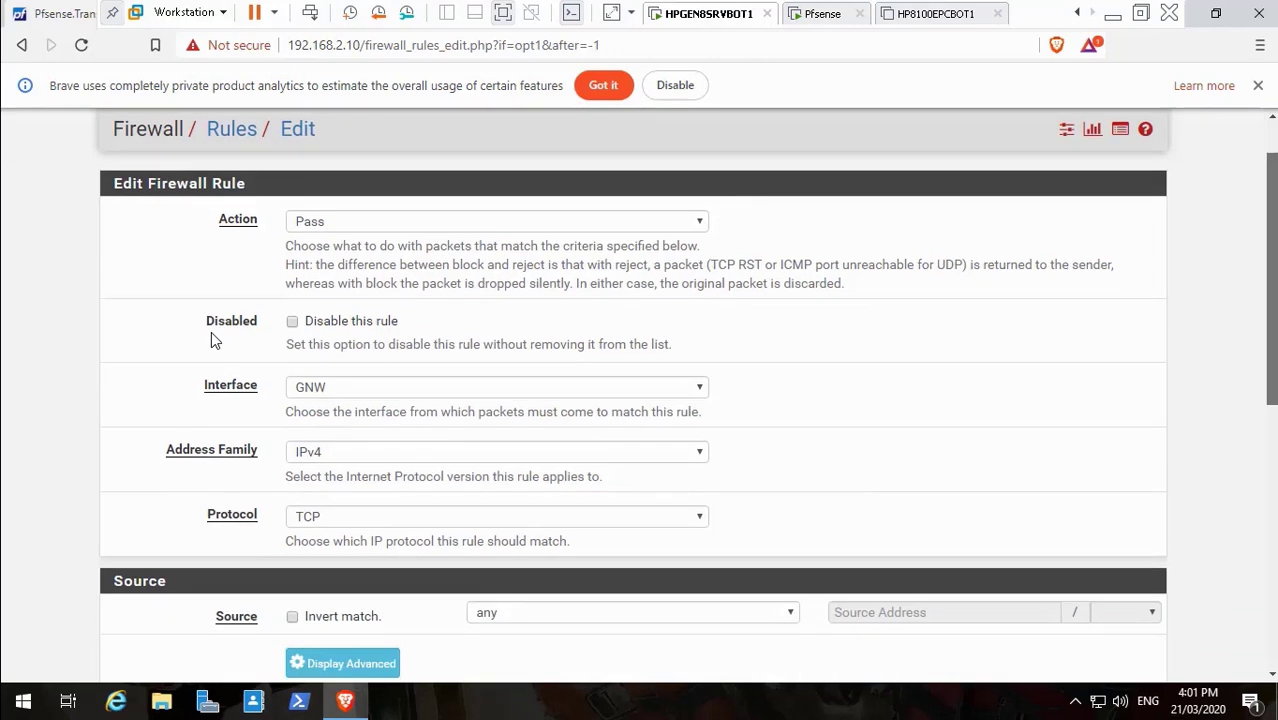
pyautogui.scroll(-1, 64, 592)
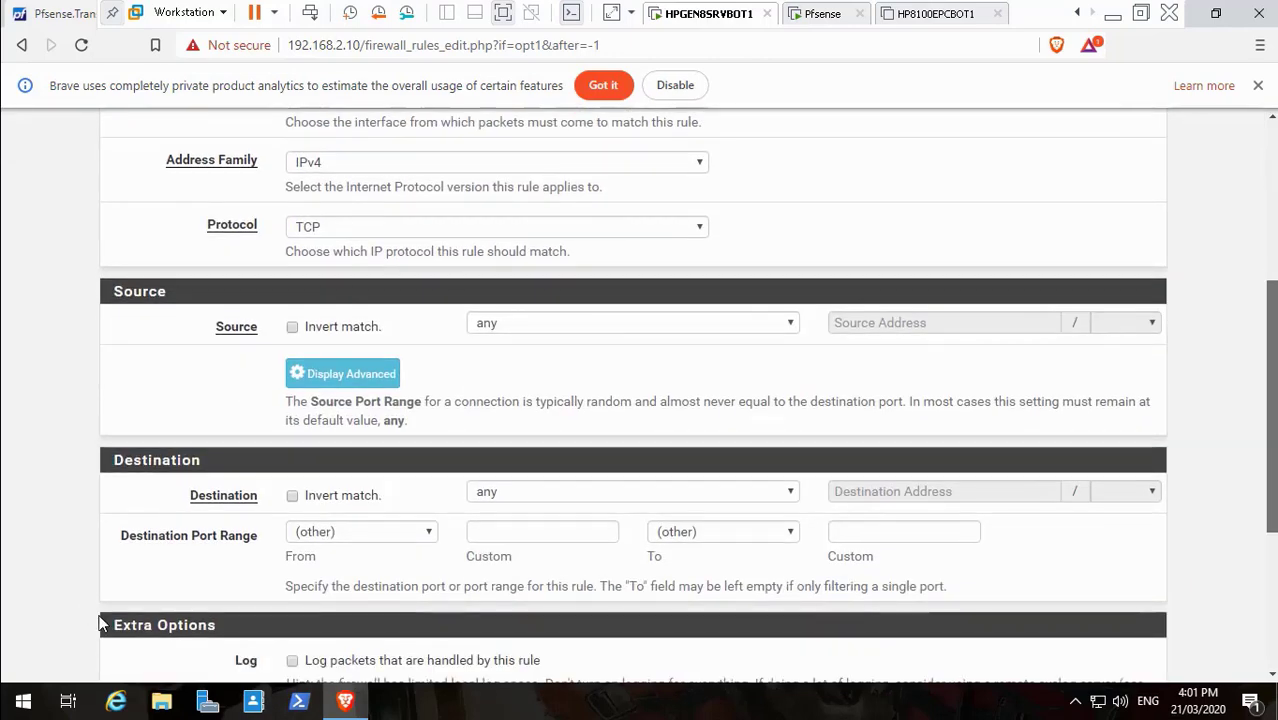
pyautogui.scroll(-2, 338, 625)
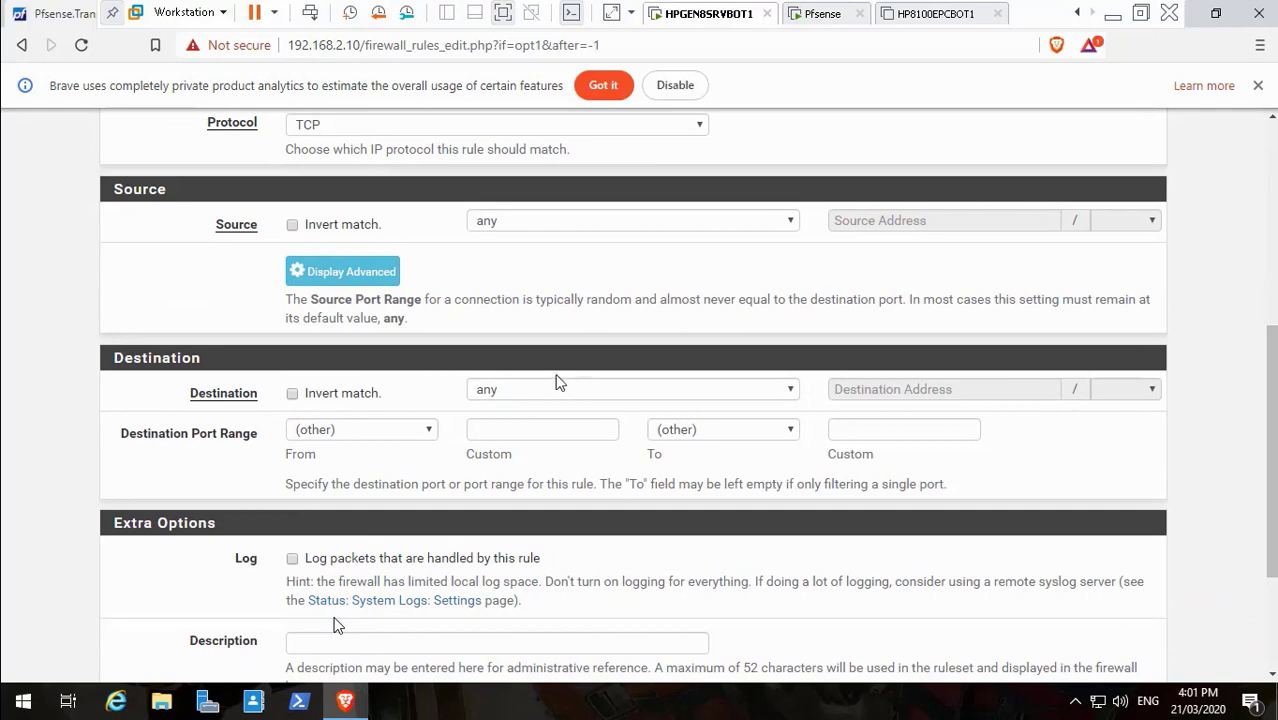
pyautogui.click(607, 392)
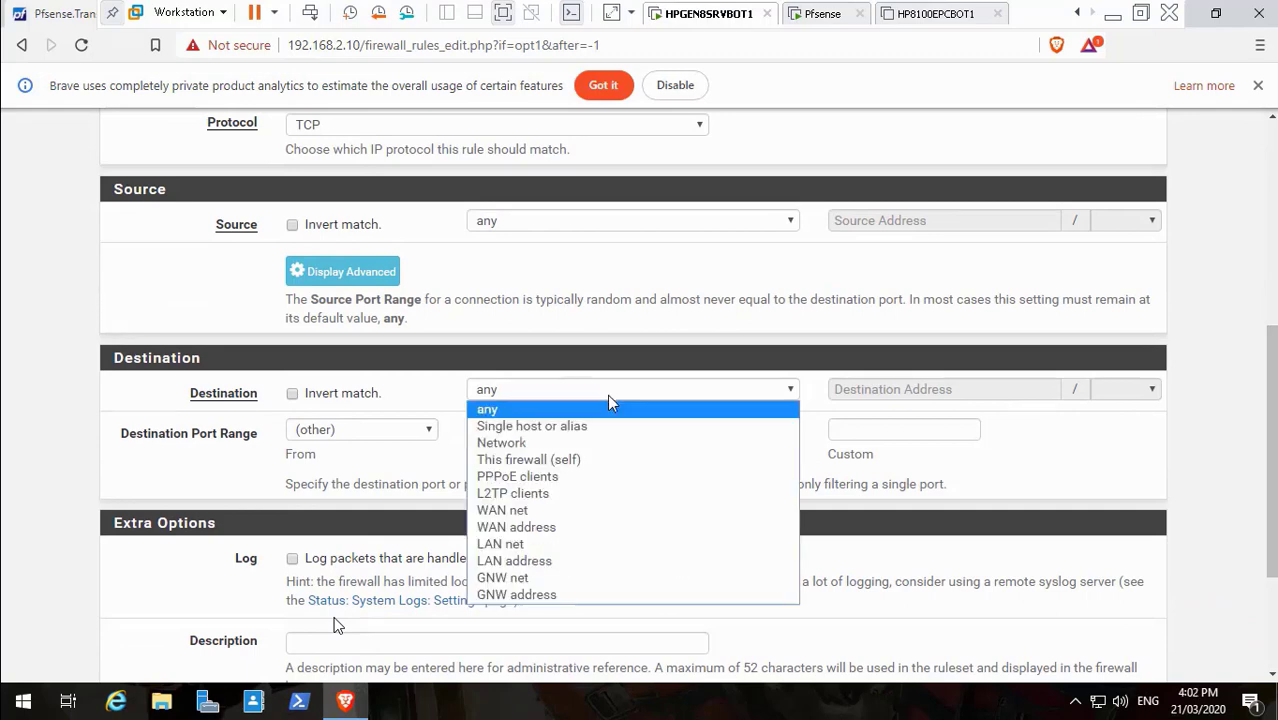
# Skip the video past the destination port edits (443,80) to the Admin Access page
pyautogui.moveTo(410, 647)
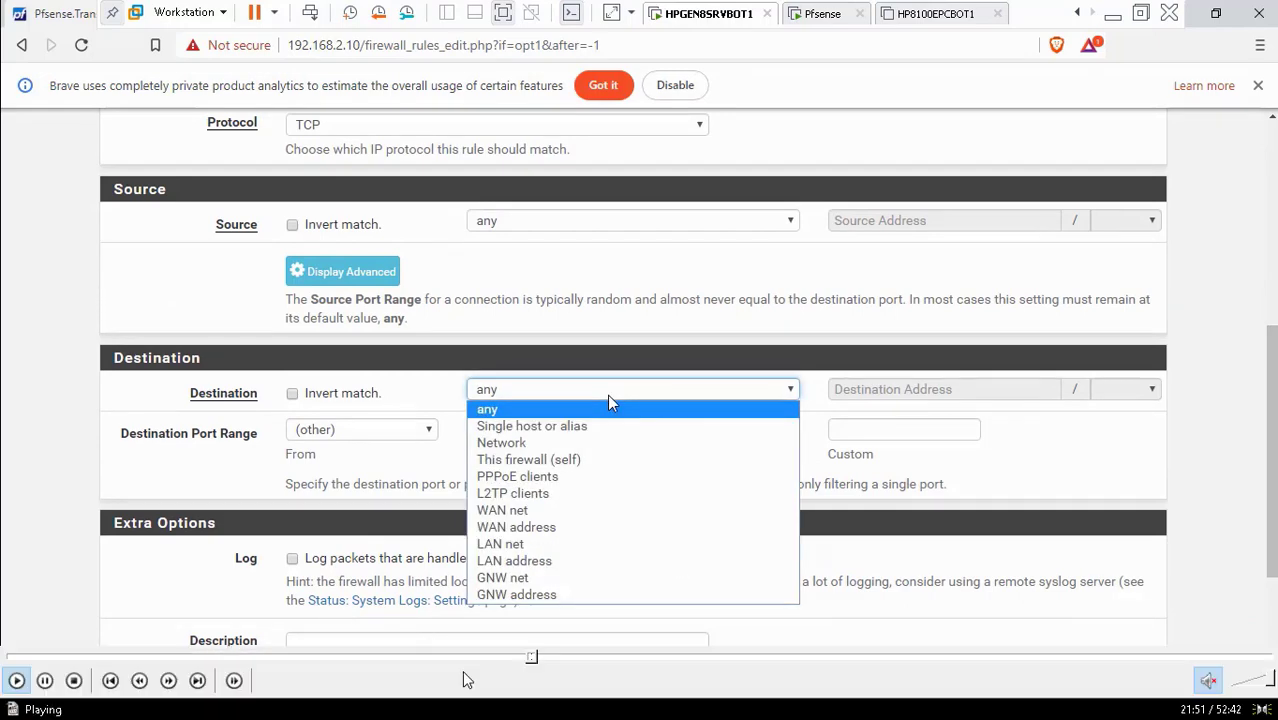
pyautogui.click(536, 656)
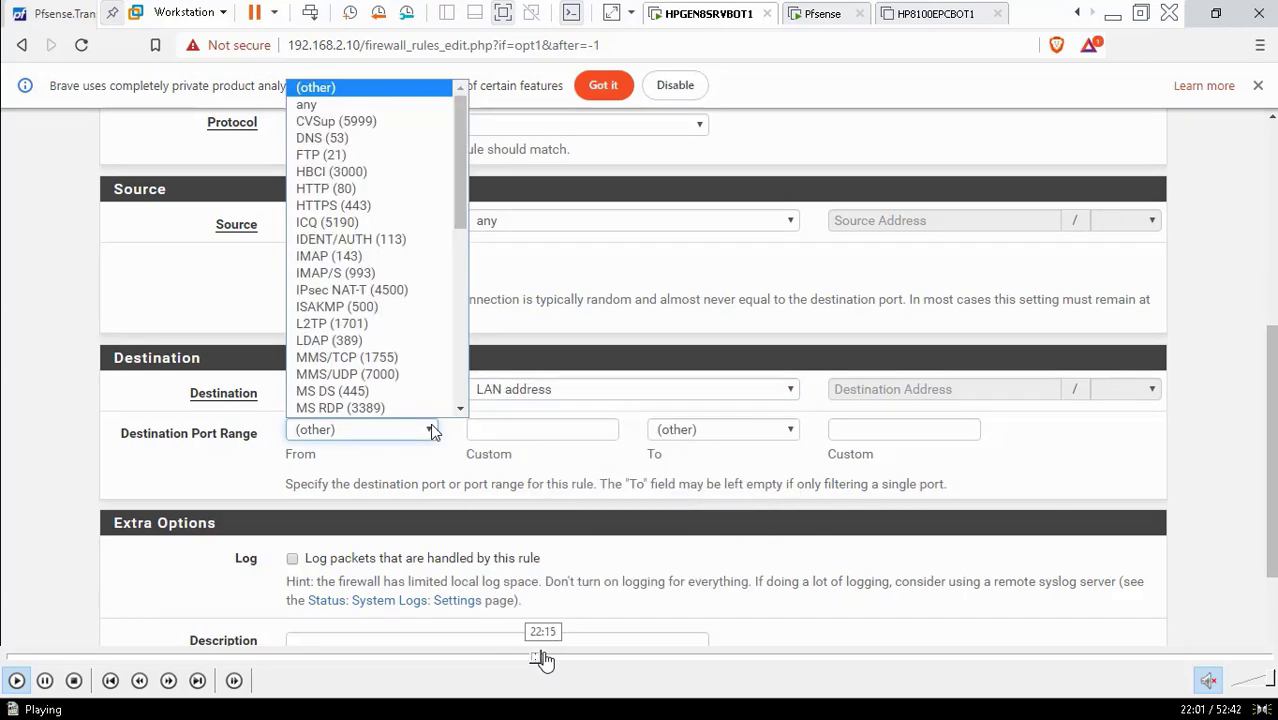
pyautogui.click(547, 656)
pyautogui.click(554, 657)
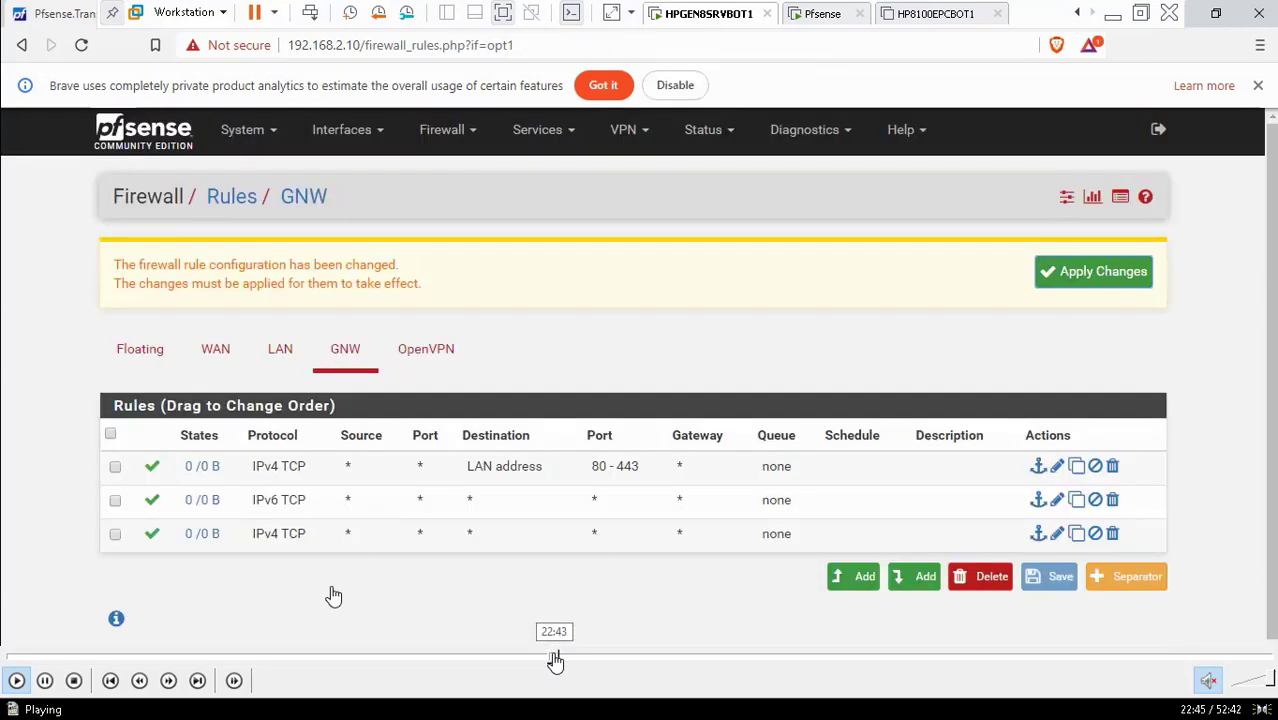
pyautogui.click(562, 660)
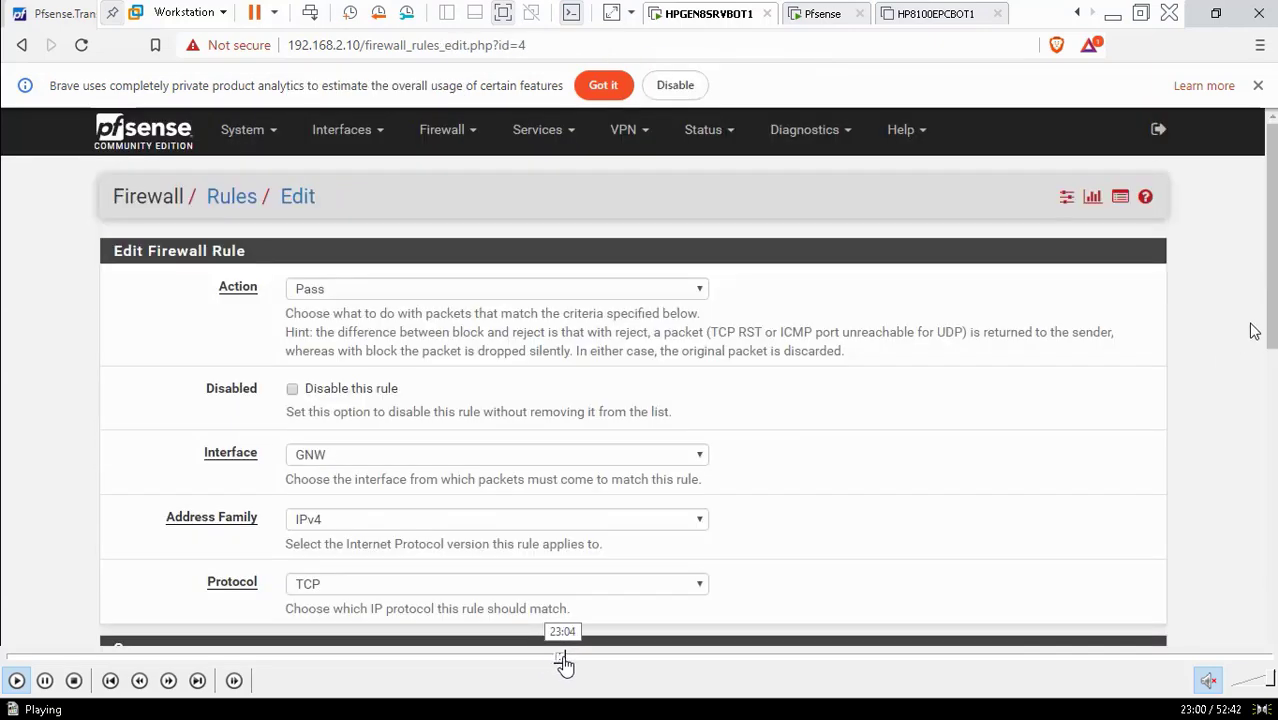
pyautogui.click(568, 661)
pyautogui.click(575, 663)
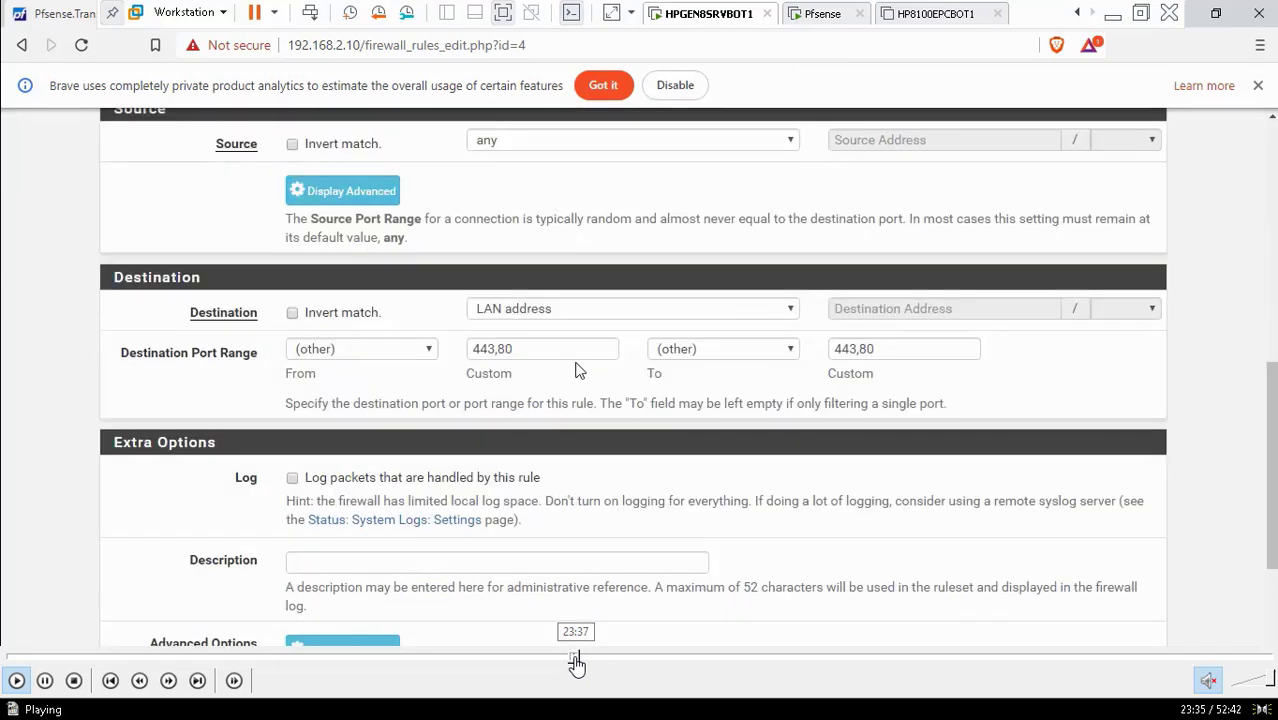
pyautogui.click(586, 661)
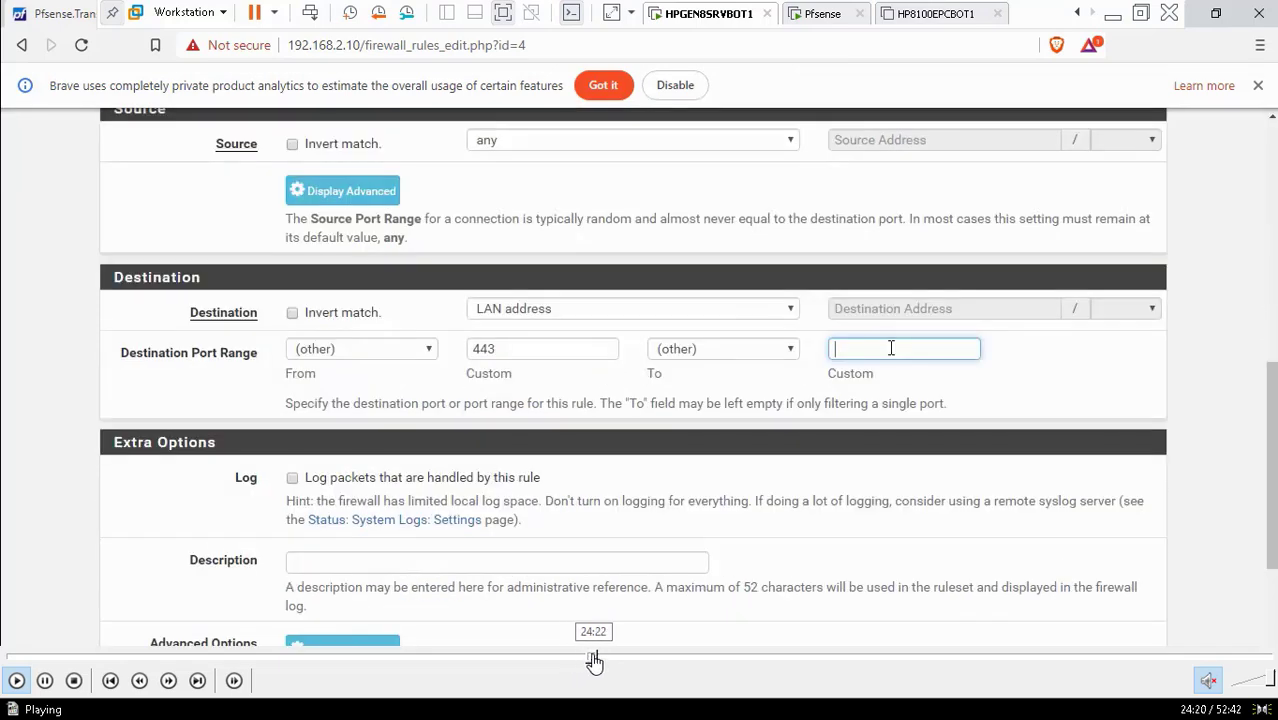
pyautogui.click(604, 660)
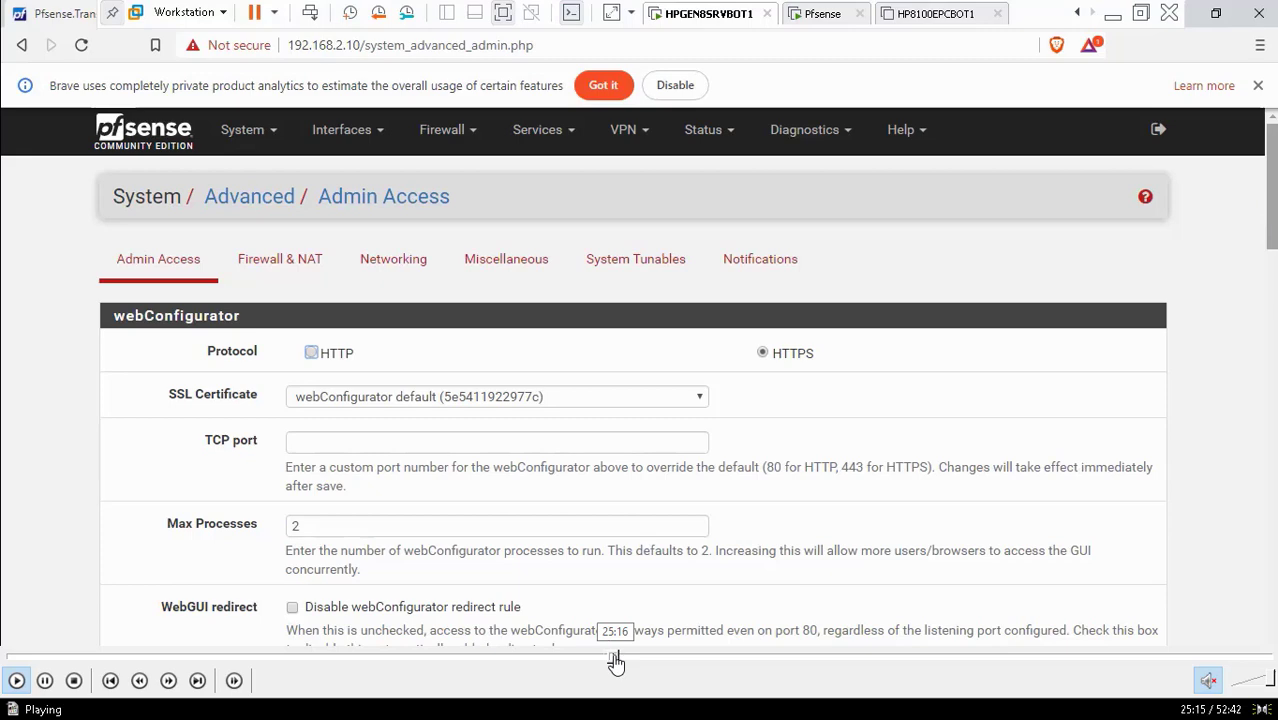
# Seek through the playback until the GNW rules list shows four rules, including IPv4 and IPv6 TCP rules
pyautogui.click(614, 660)
pyautogui.click(621, 661)
pyautogui.click(617, 660)
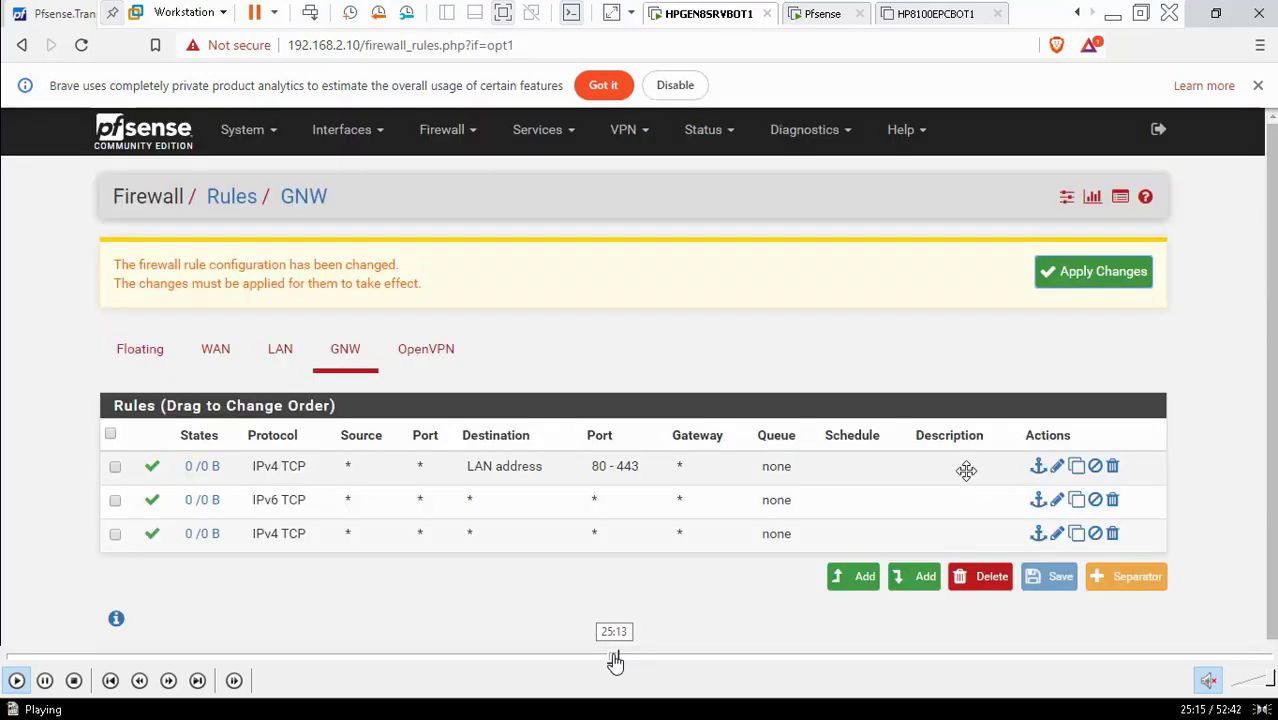
pyautogui.click(621, 660)
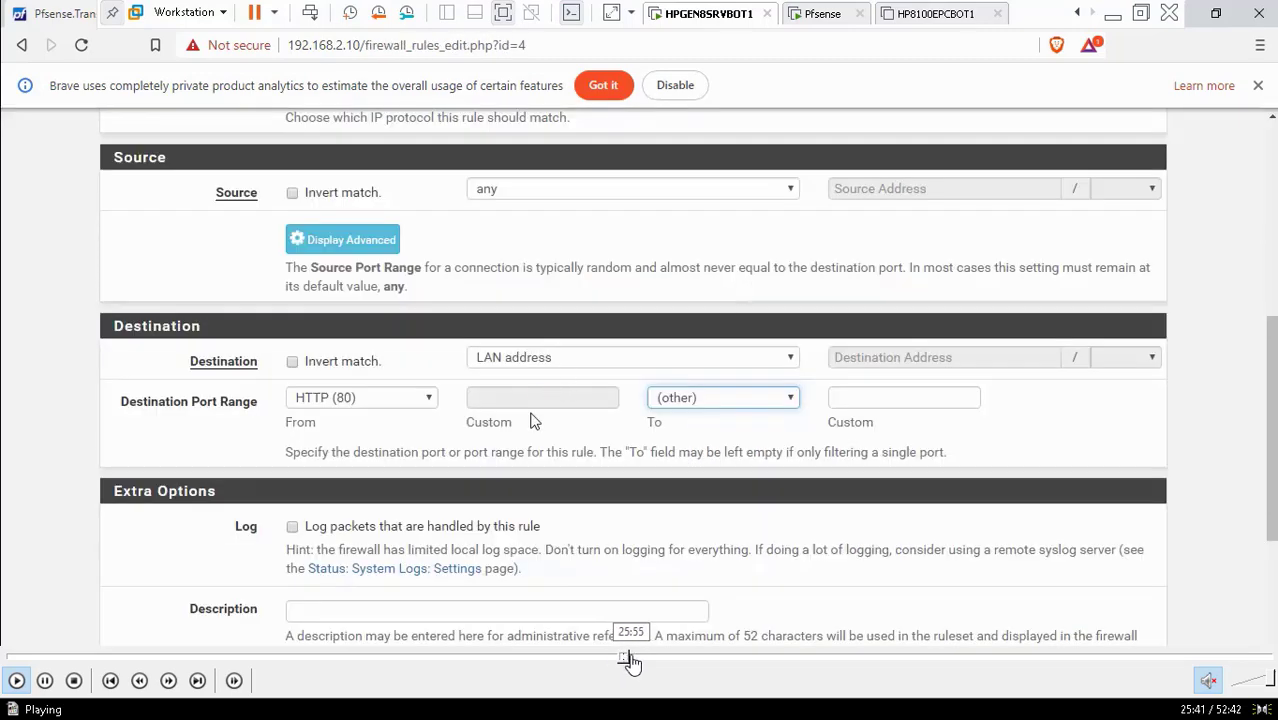
pyautogui.click(635, 660)
pyautogui.click(640, 660)
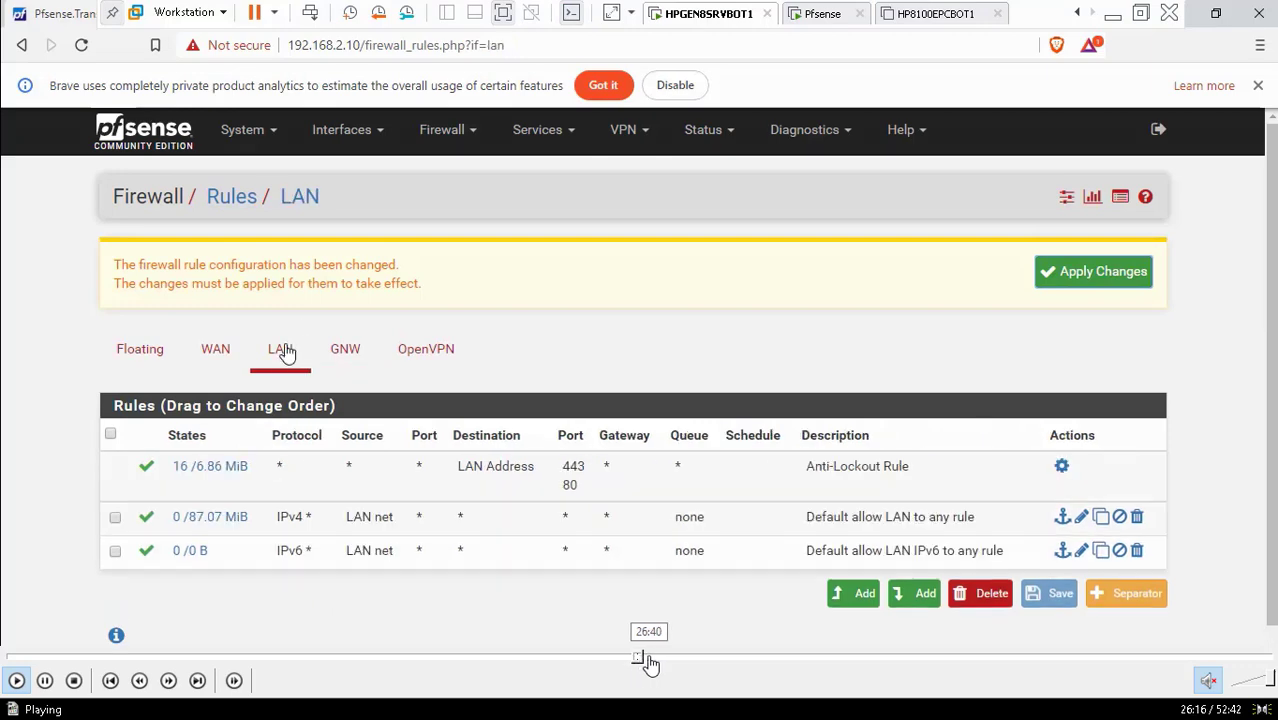
pyautogui.click(651, 660)
pyautogui.click(657, 660)
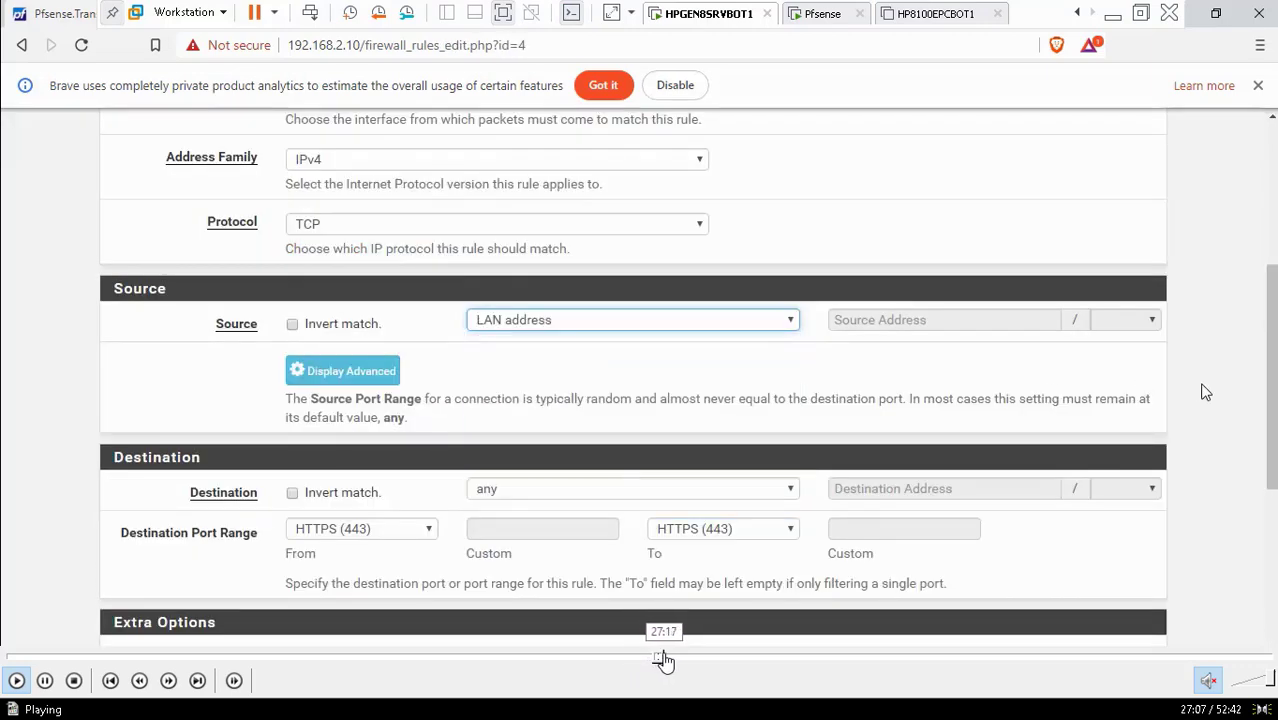
pyautogui.click(664, 660)
pyautogui.click(672, 660)
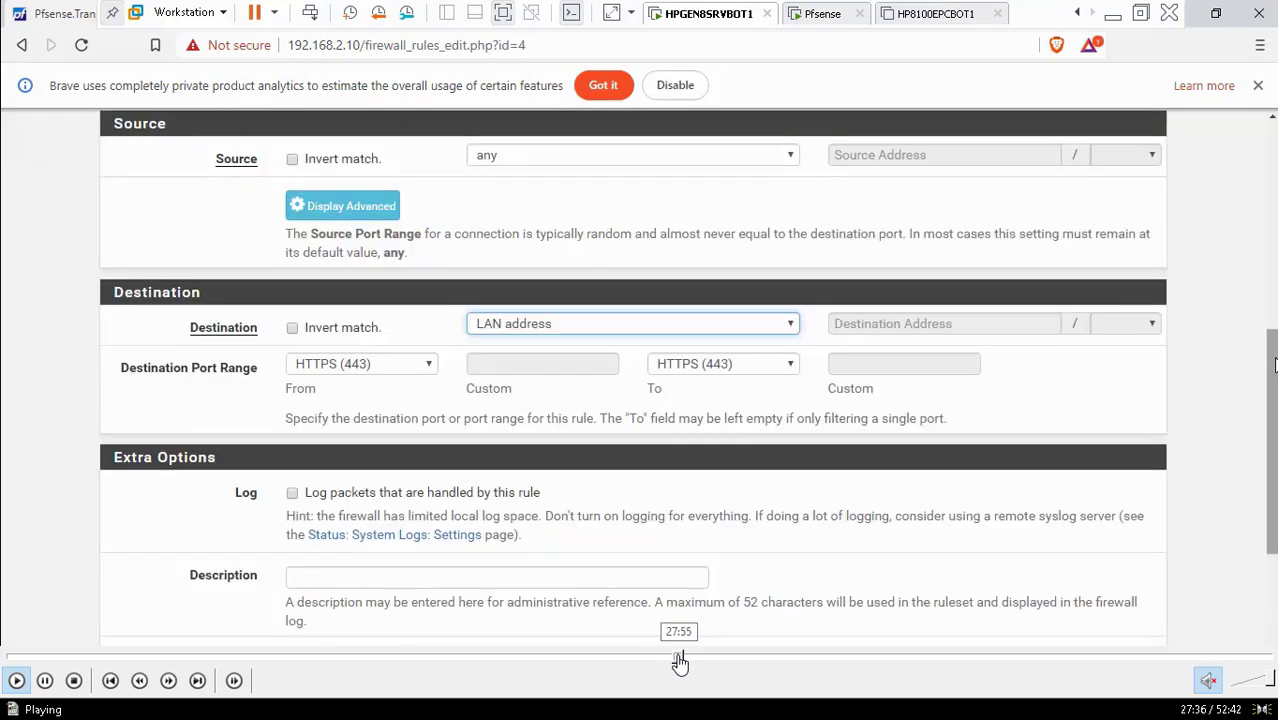
pyautogui.click(679, 660)
pyautogui.click(689, 660)
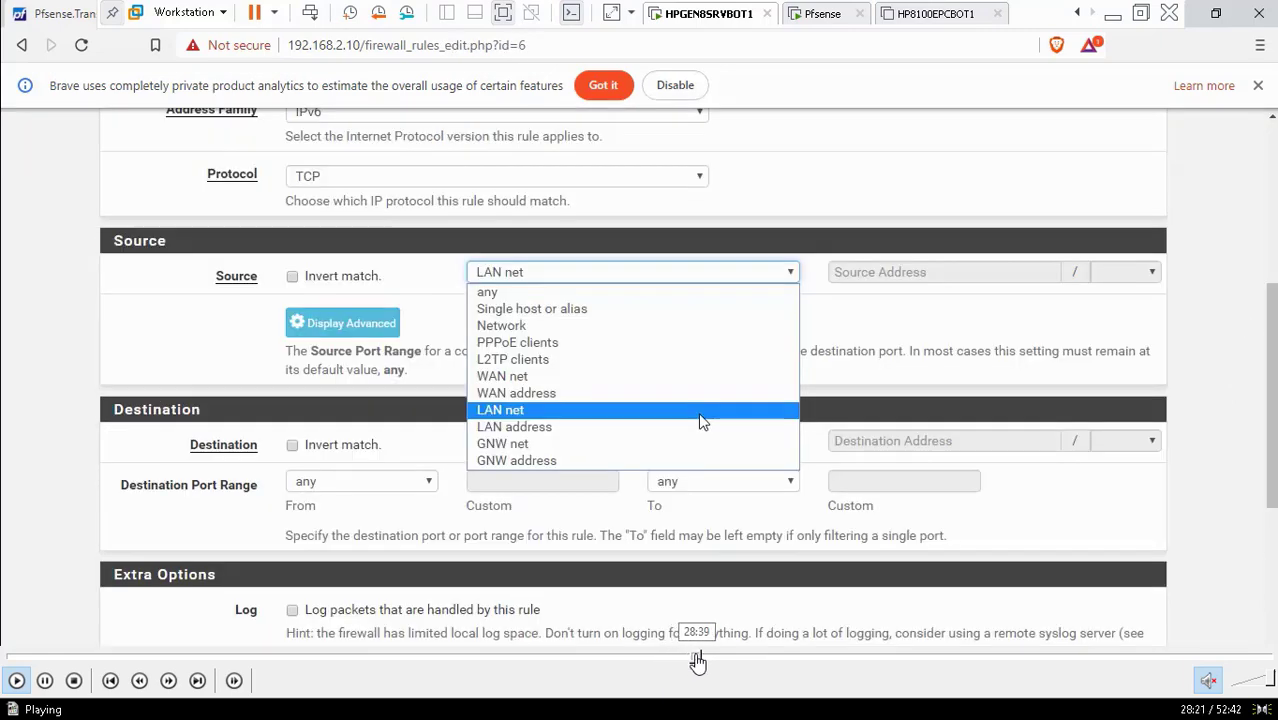
pyautogui.click(699, 660)
pyautogui.click(704, 660)
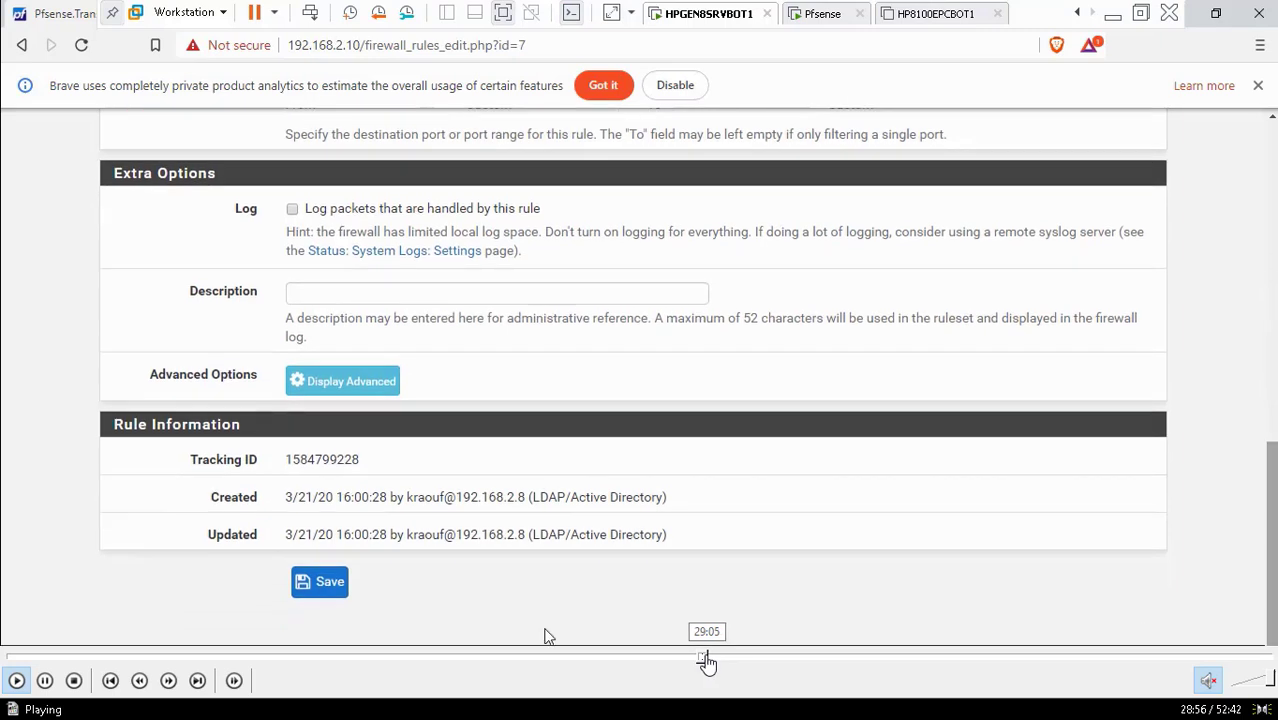
pyautogui.click(707, 660)
pyautogui.click(715, 660)
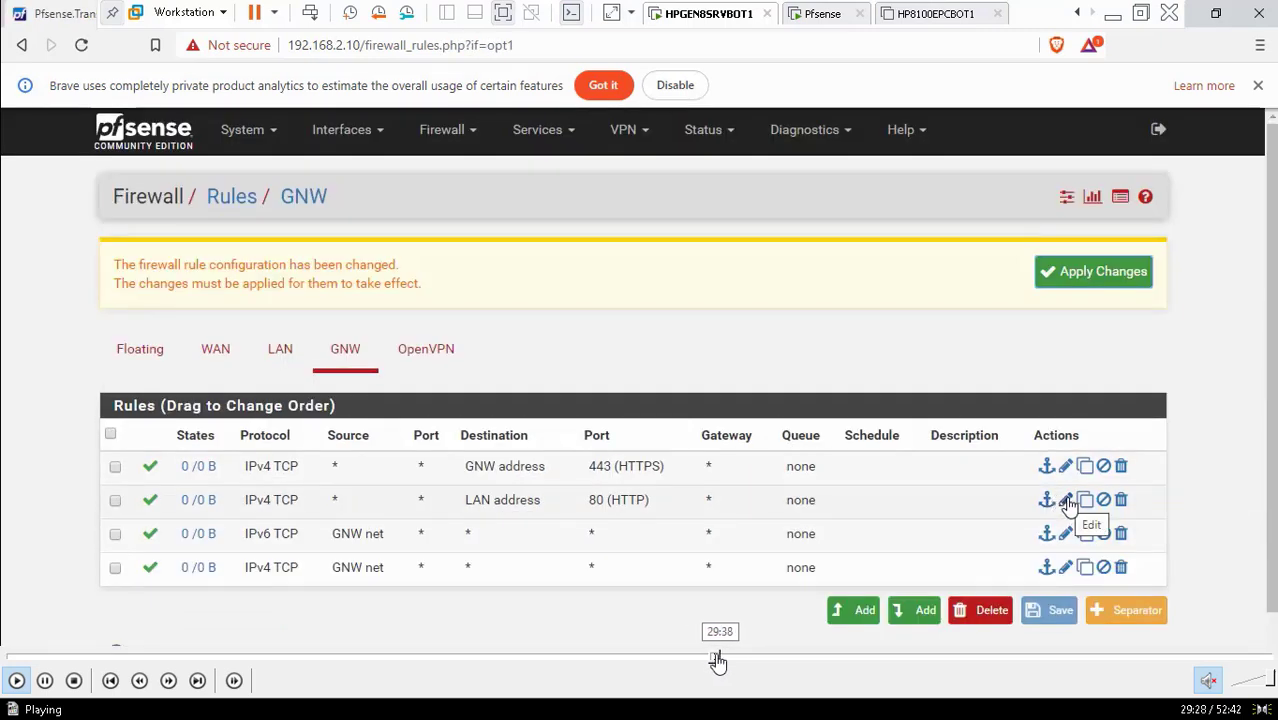
# Seek back and forth to the rule edit form where the source is still LAN net
pyautogui.click(703, 660)
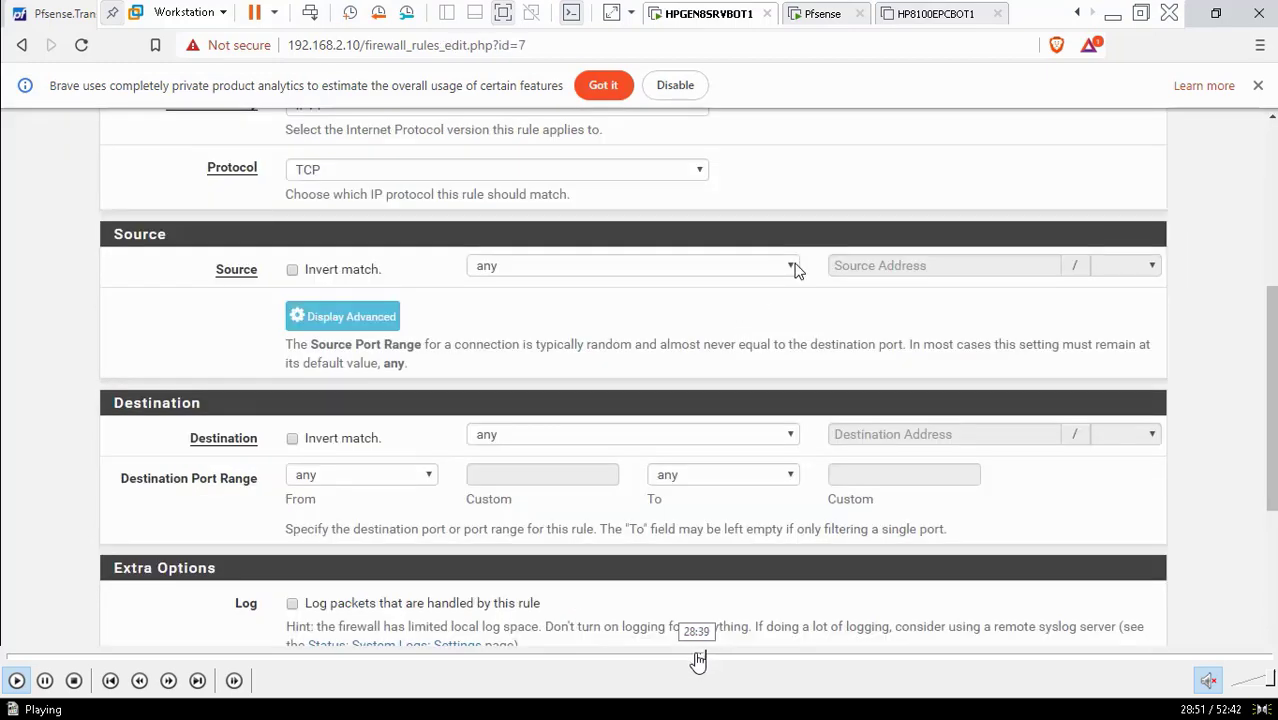
pyautogui.click(698, 660)
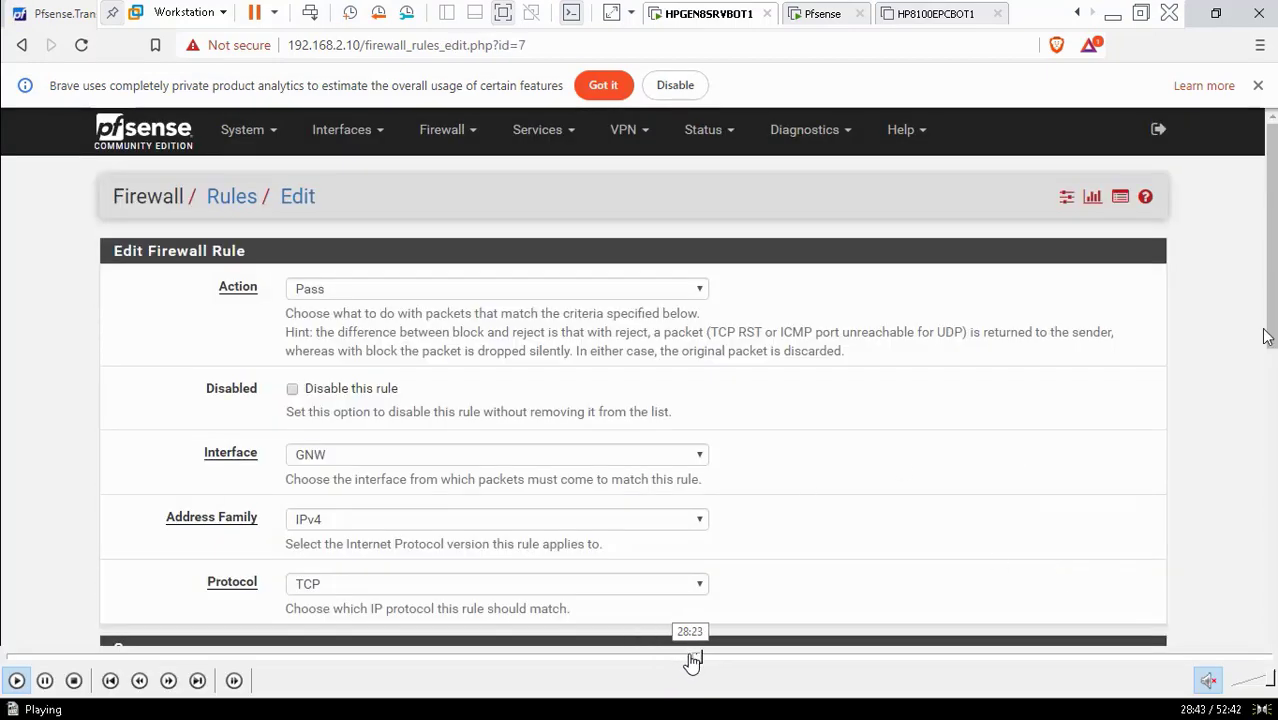
pyautogui.click(693, 660)
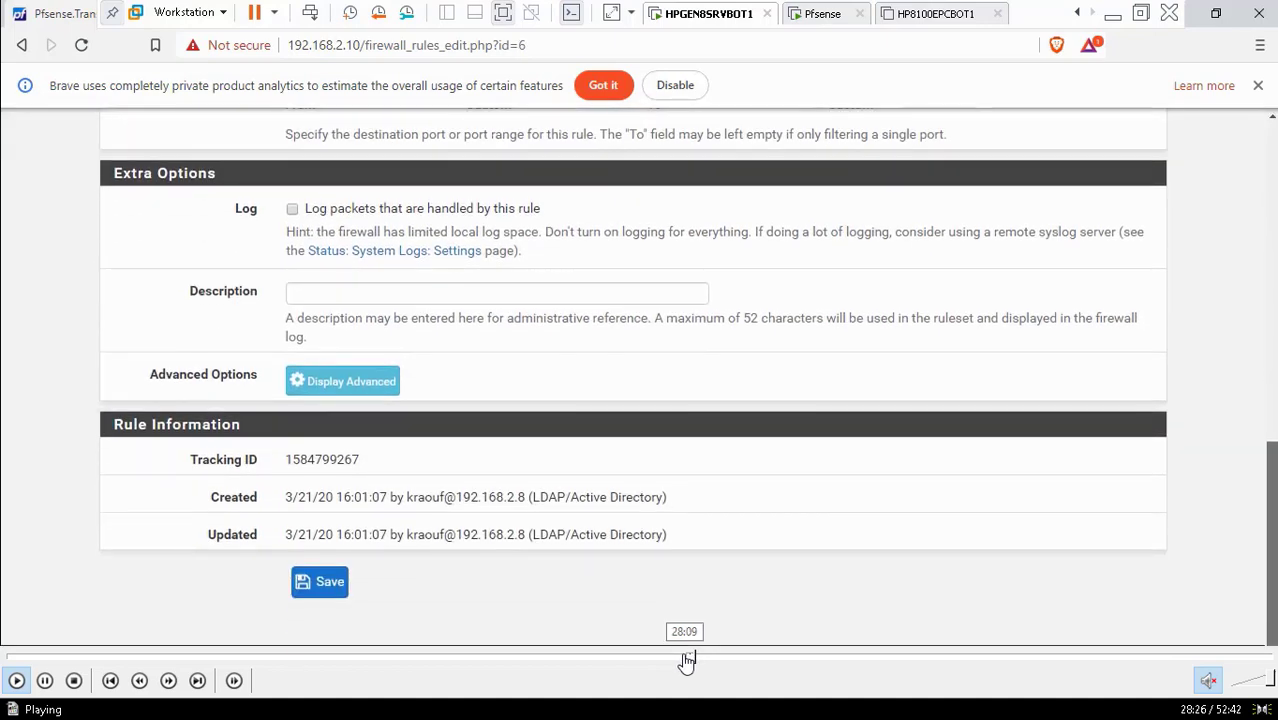
pyautogui.click(686, 660)
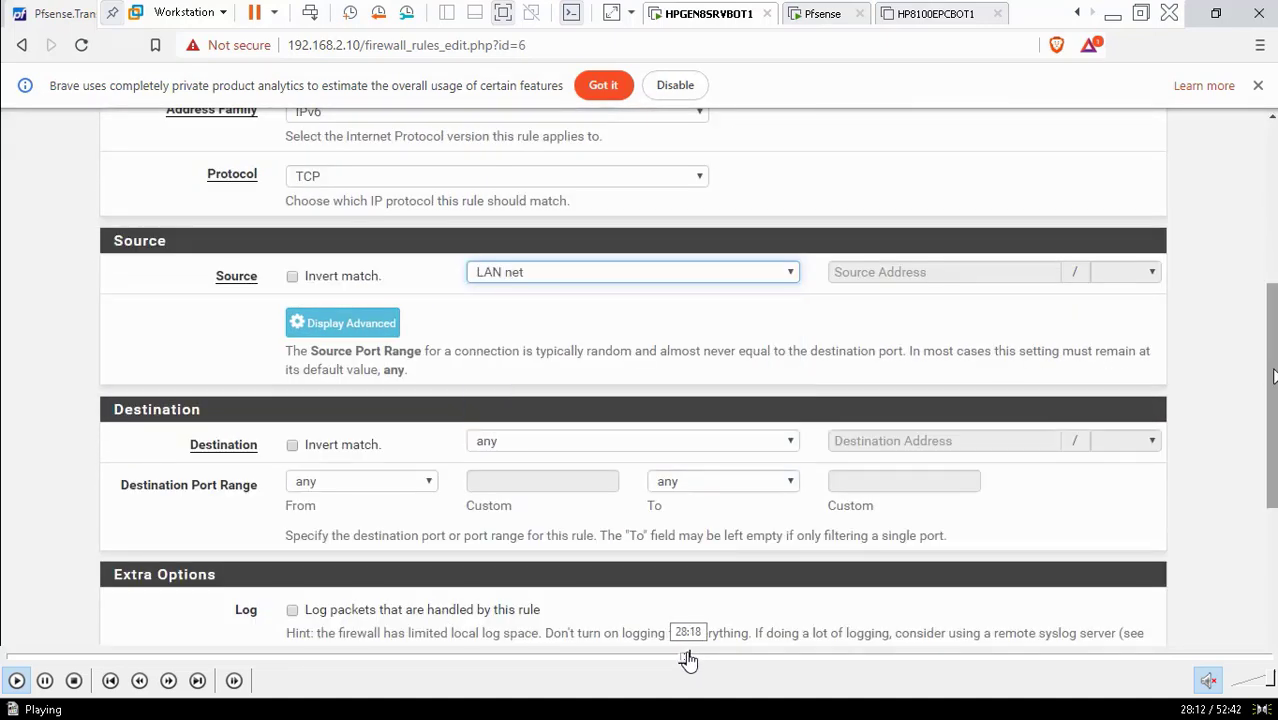
pyautogui.click(697, 660)
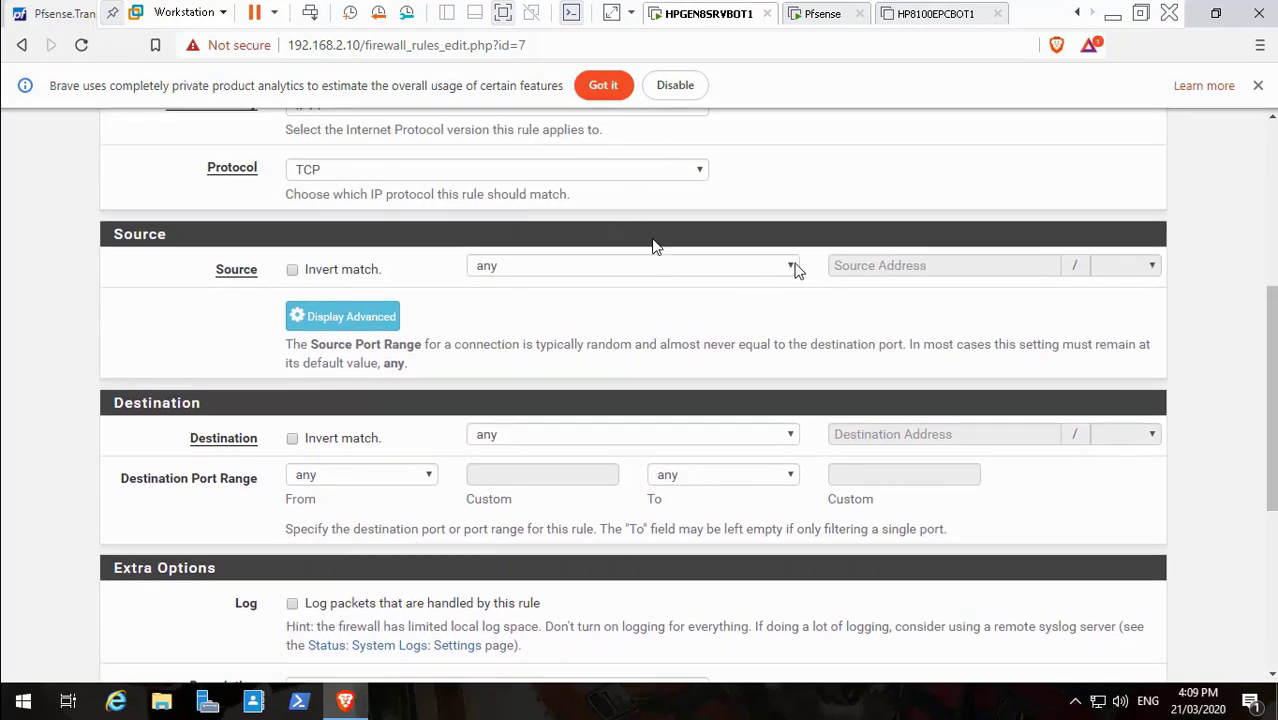
# Change the GNW rule's source to GNW net and save it
pyautogui.click(796, 266)
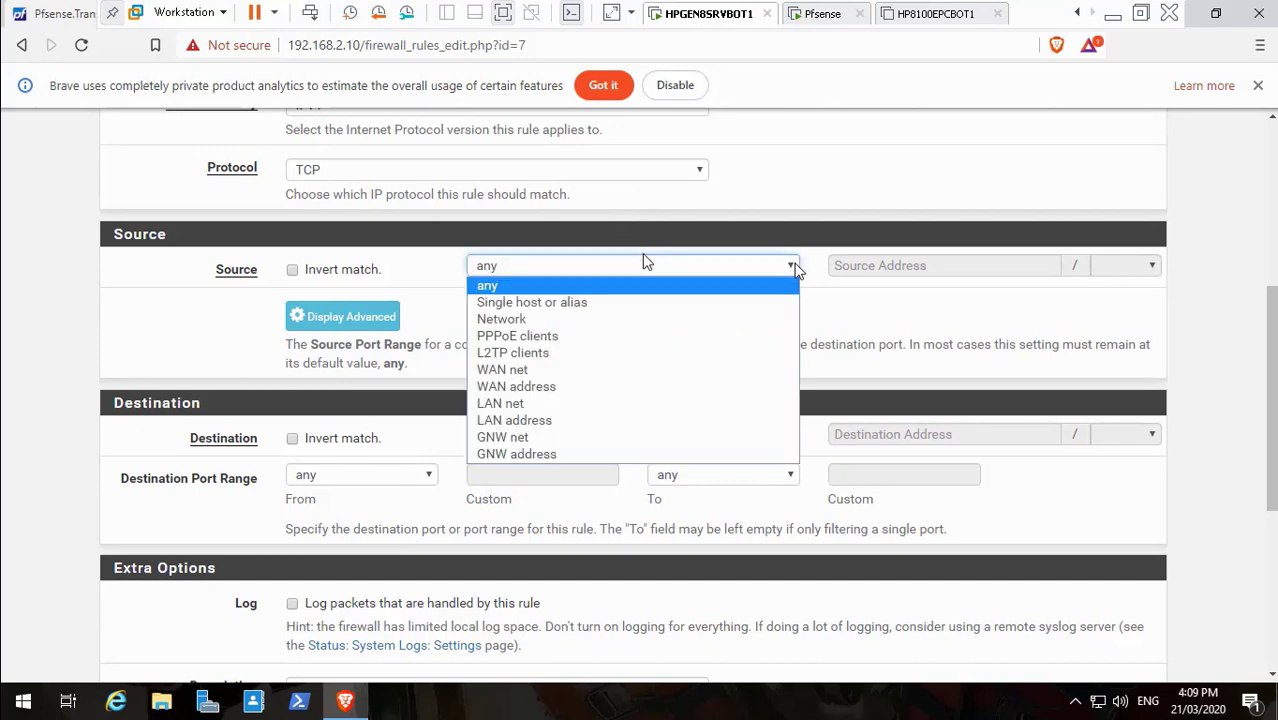
pyautogui.click(549, 442)
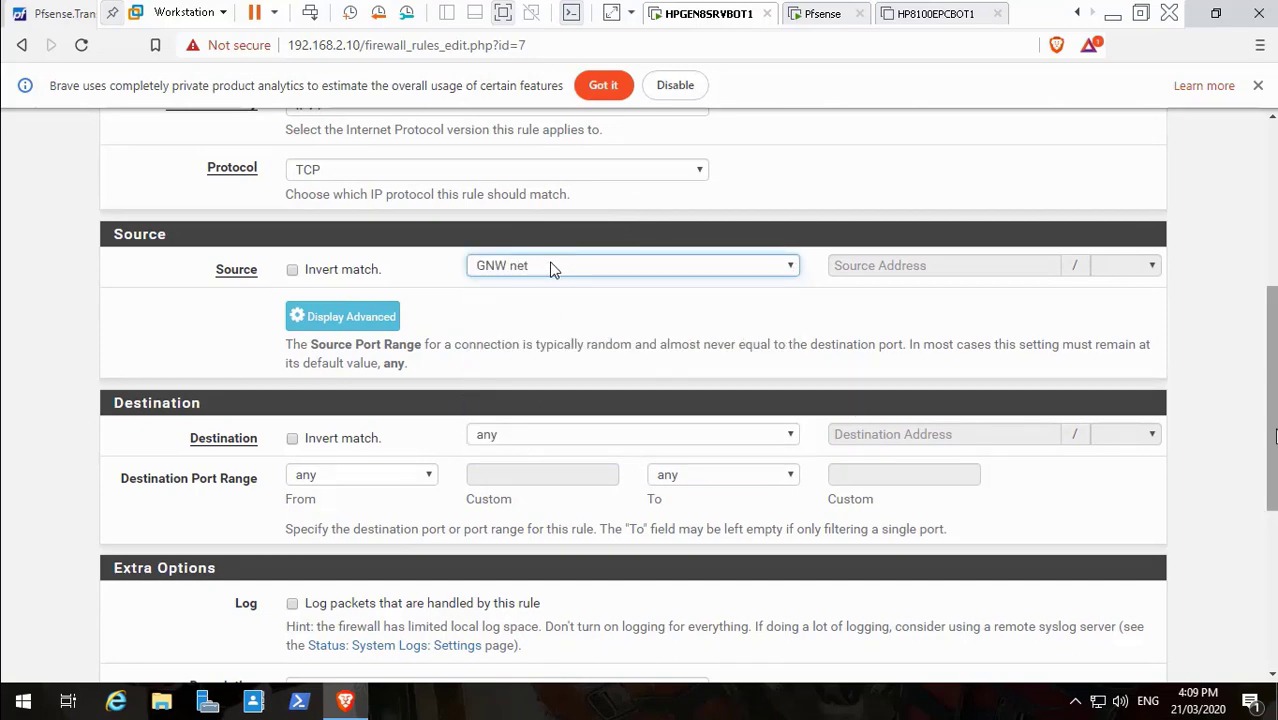
pyautogui.scroll(-3, 545, 270)
pyautogui.scroll(-1, 539, 267)
pyautogui.click(325, 585)
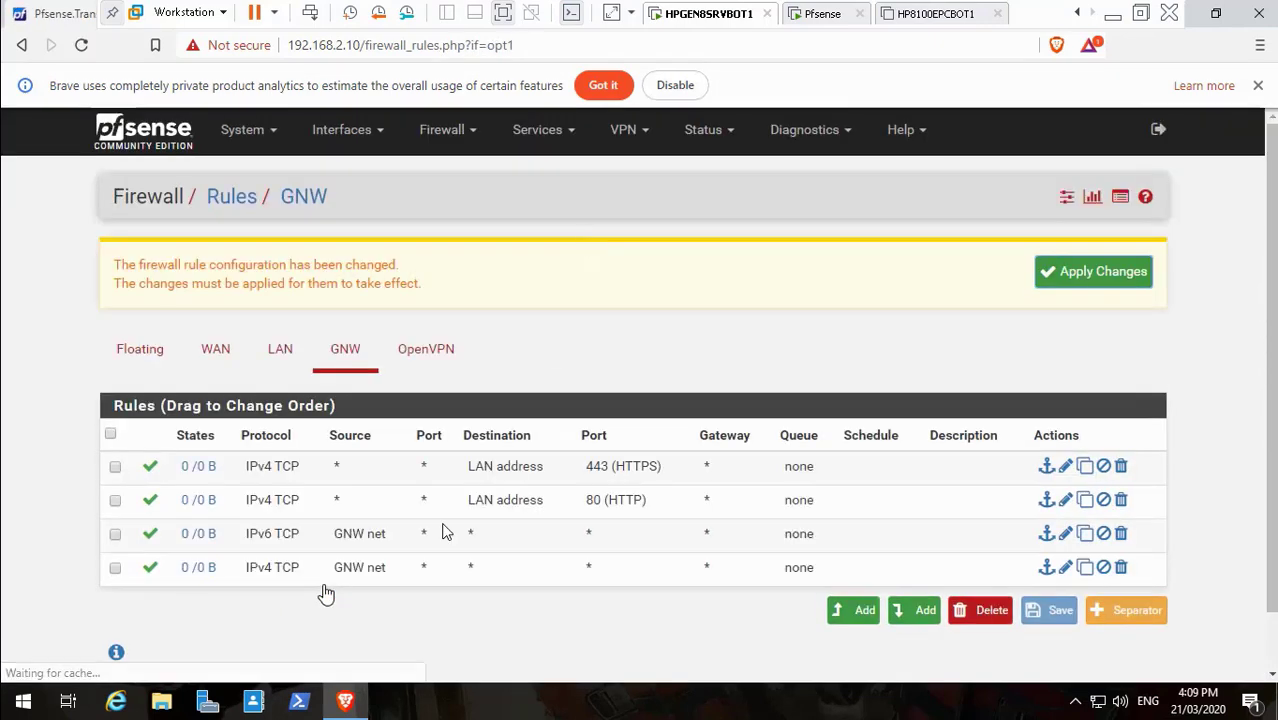
pyautogui.moveTo(100, 692)
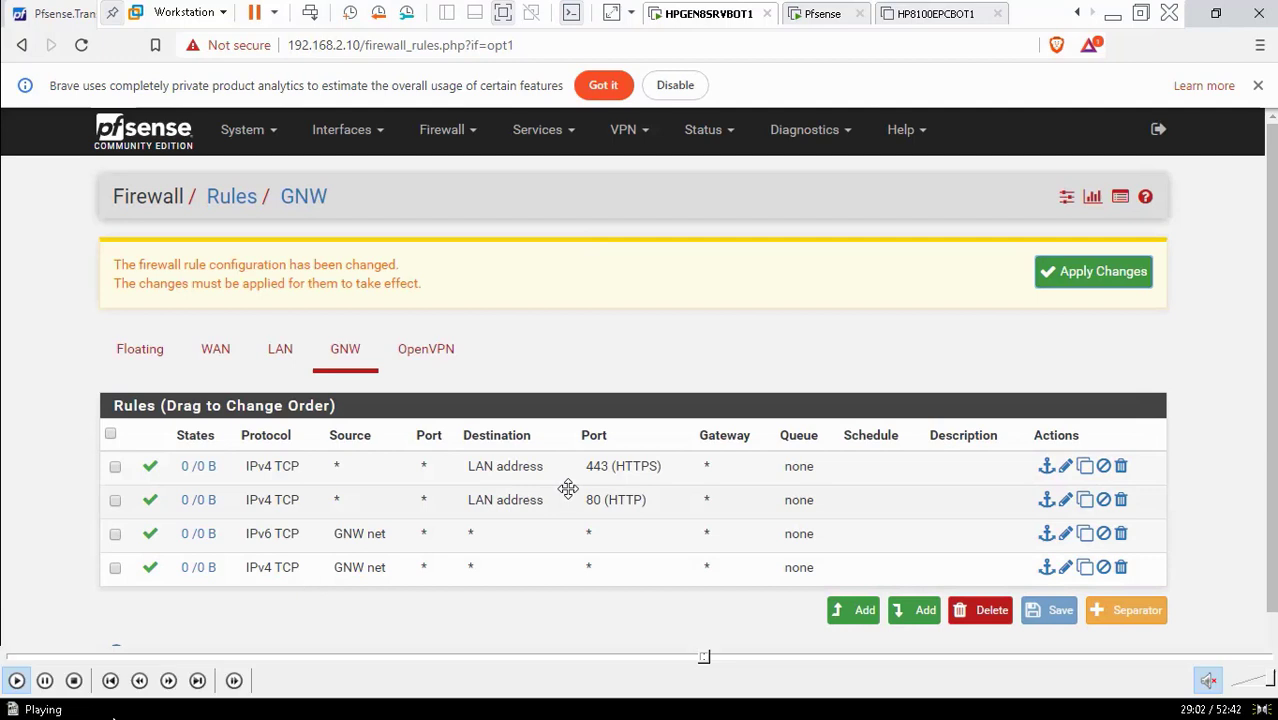
pyautogui.click(45, 683)
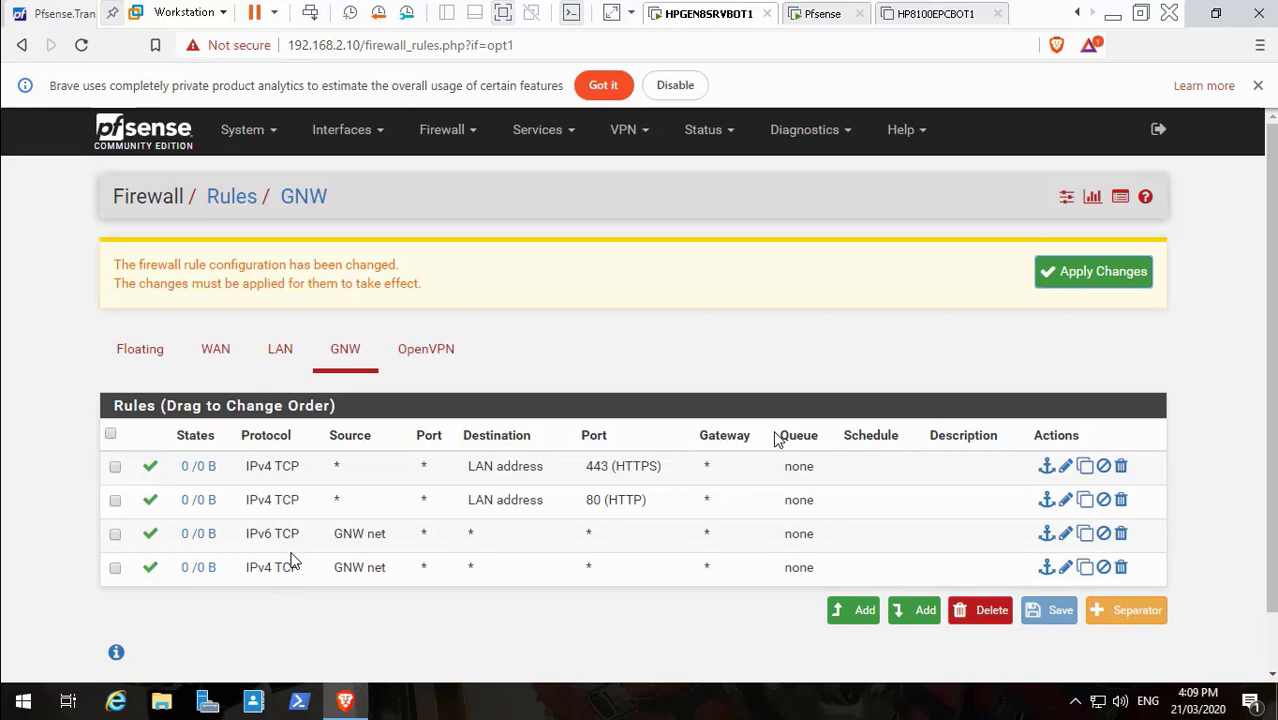
pyautogui.moveTo(80, 689)
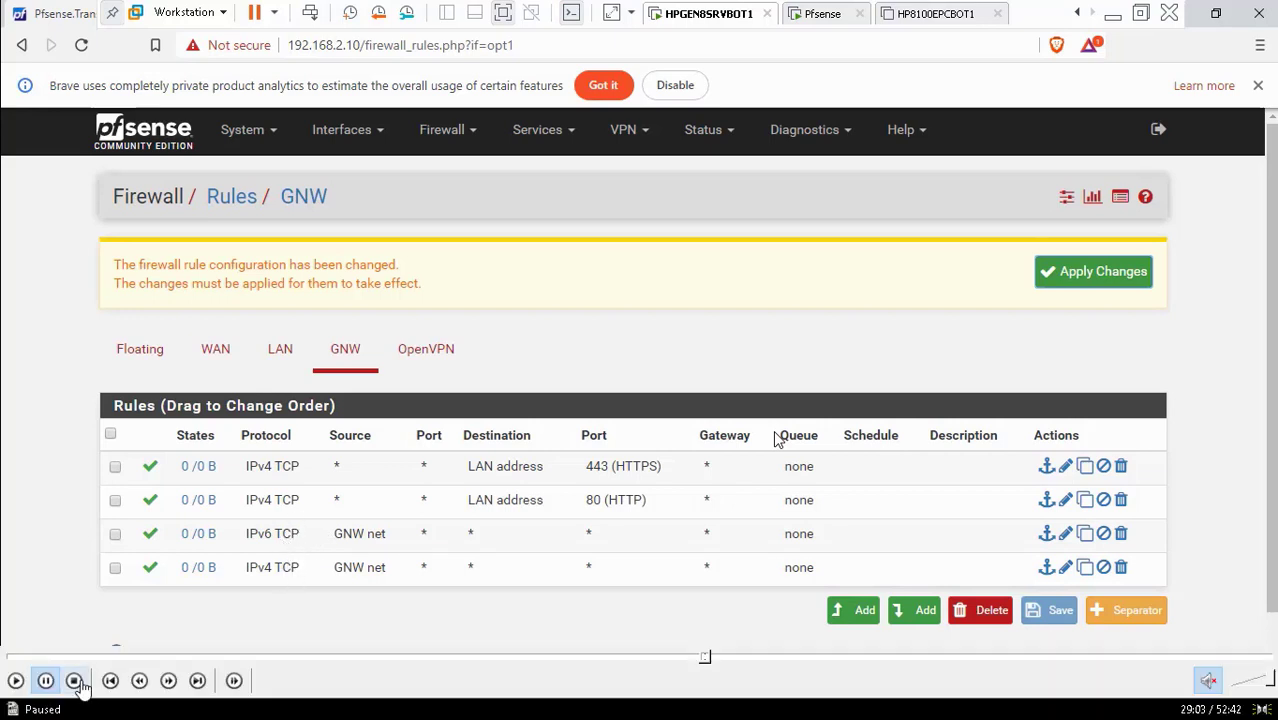
pyautogui.click(15, 680)
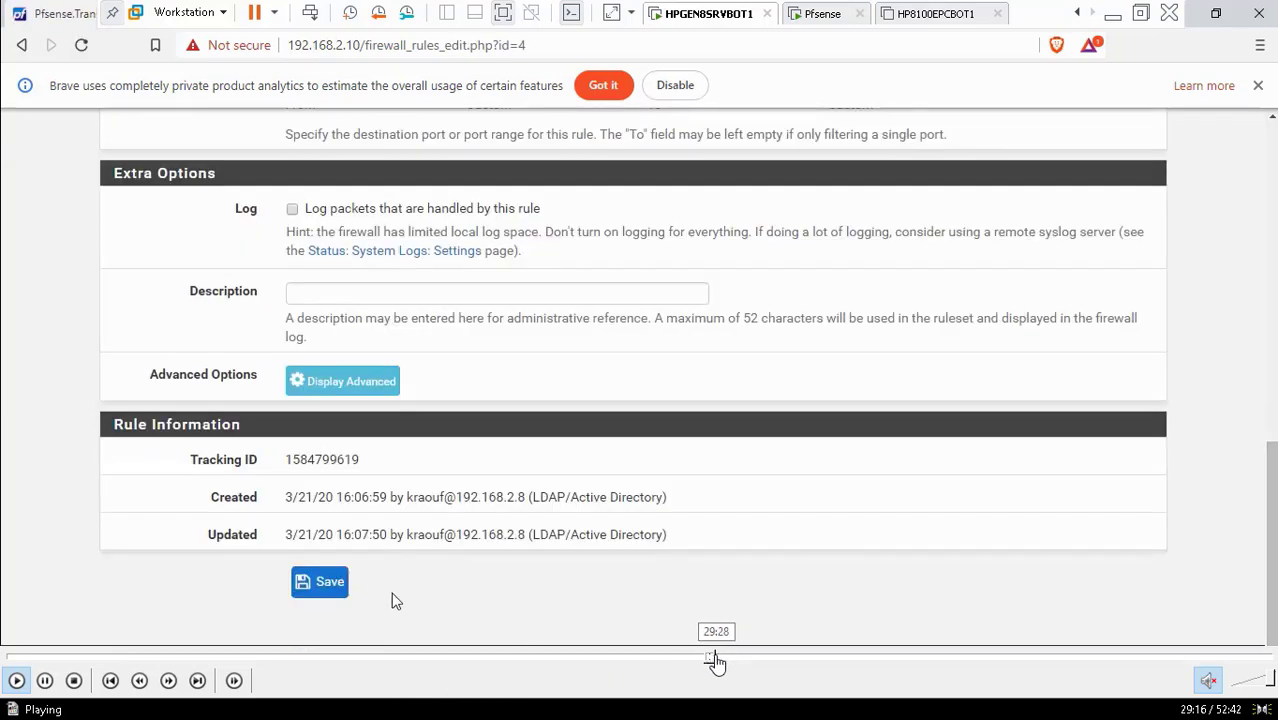
# Seek to the IPv4 rule edit form with the description 'Default allow GNW IPV to any rule' partly typed
pyautogui.click(717, 661)
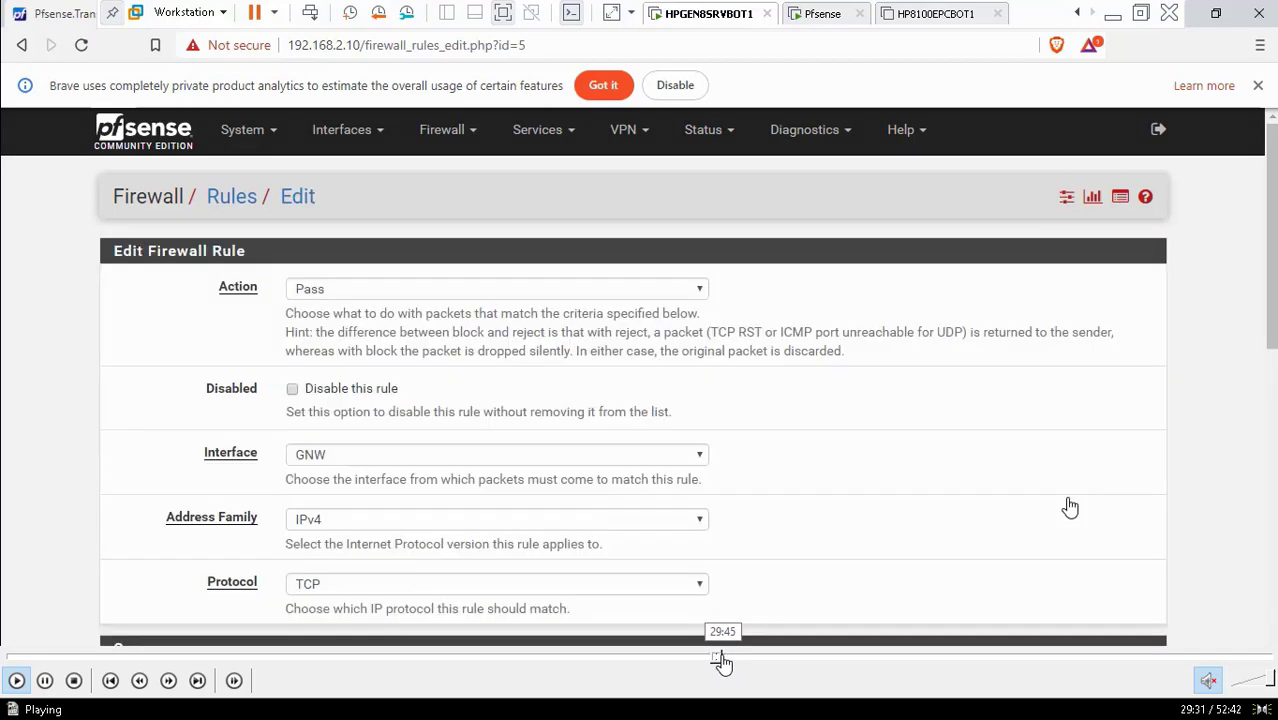
pyautogui.click(722, 661)
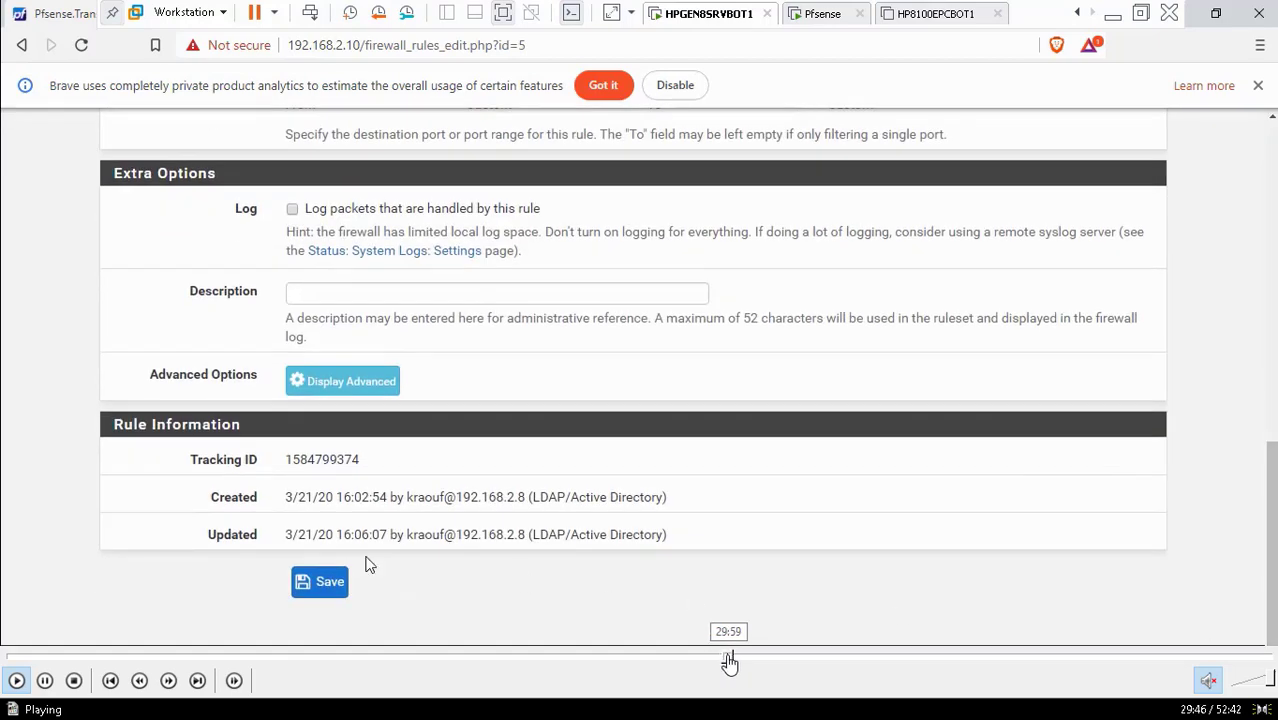
pyautogui.click(730, 661)
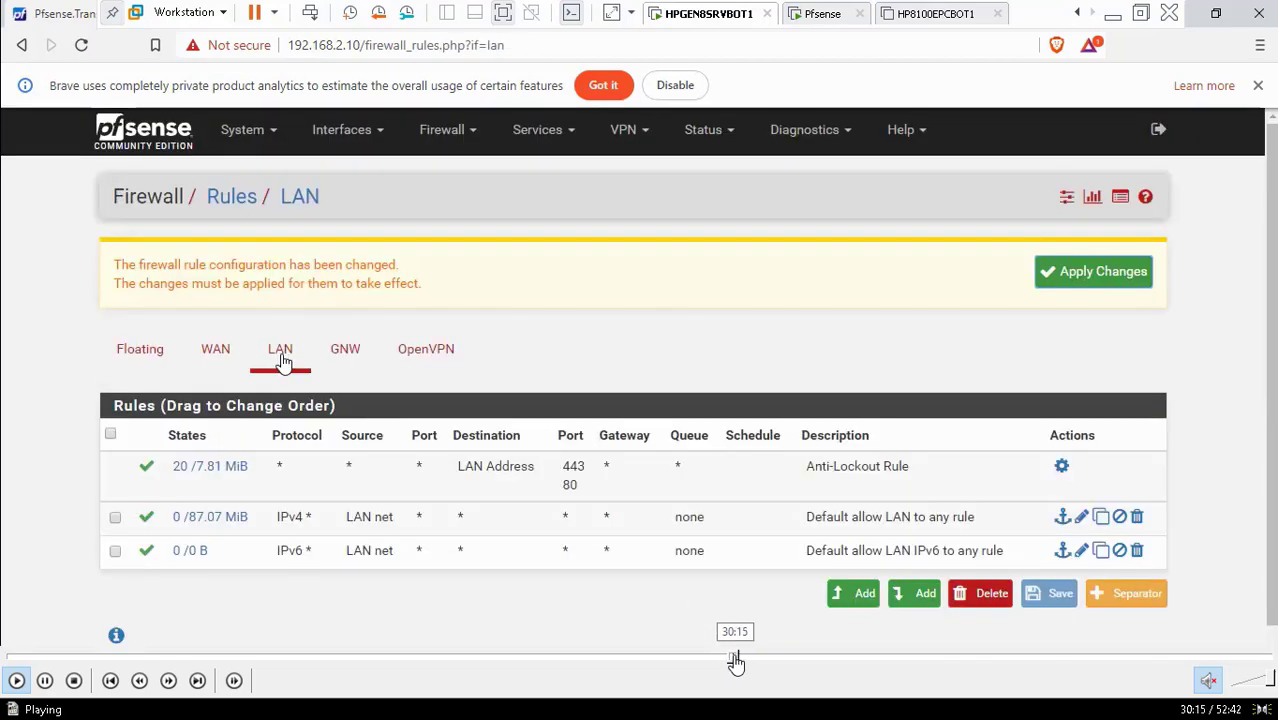
pyautogui.click(739, 661)
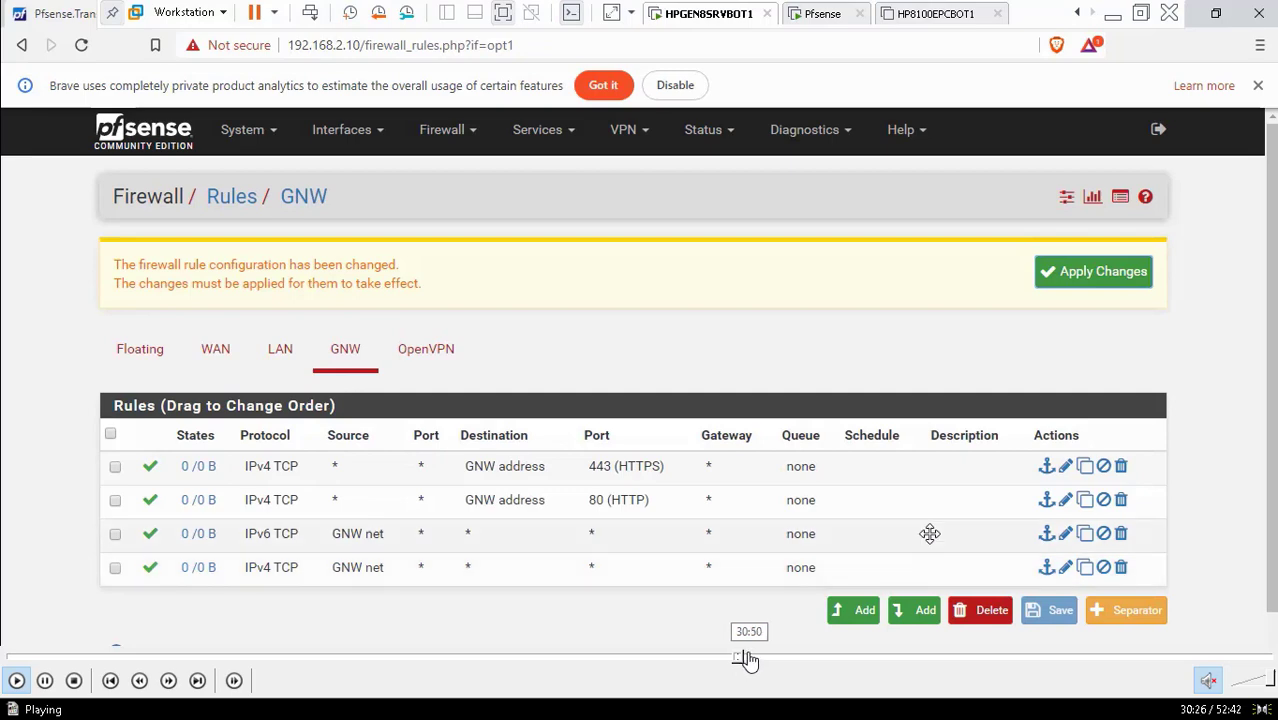
pyautogui.click(748, 660)
pyautogui.click(759, 660)
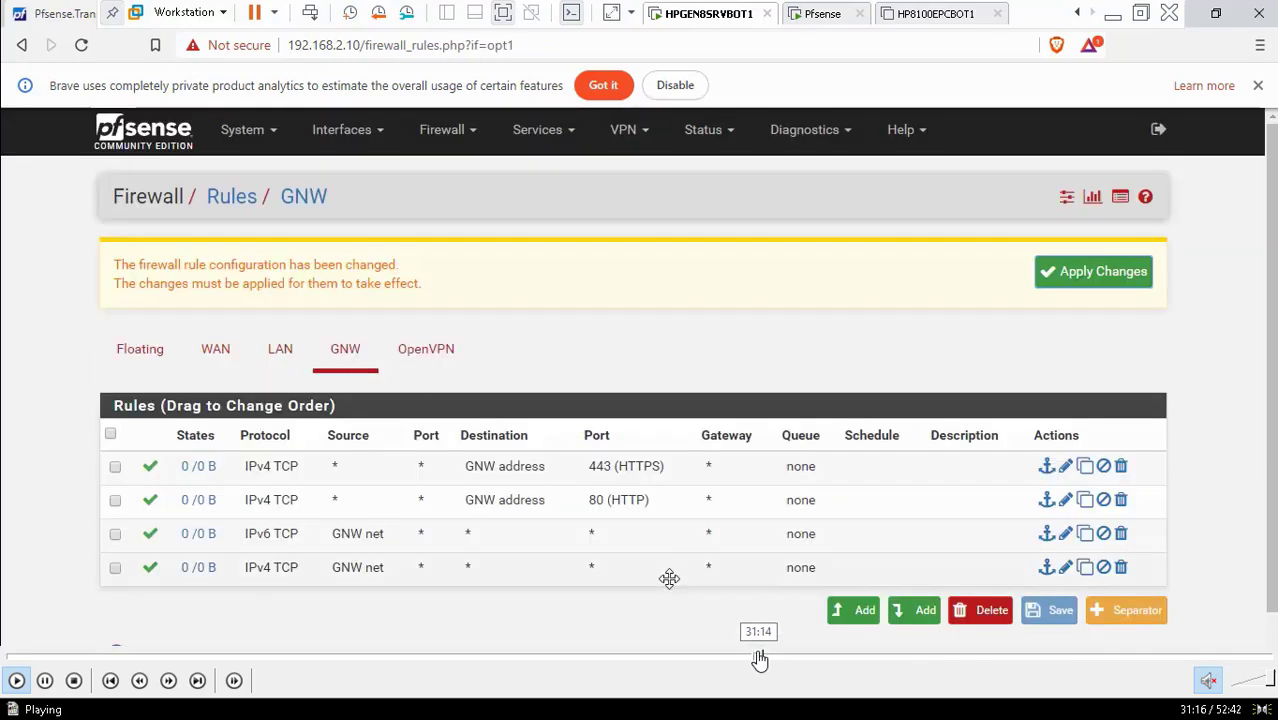
pyautogui.click(764, 659)
pyautogui.click(770, 660)
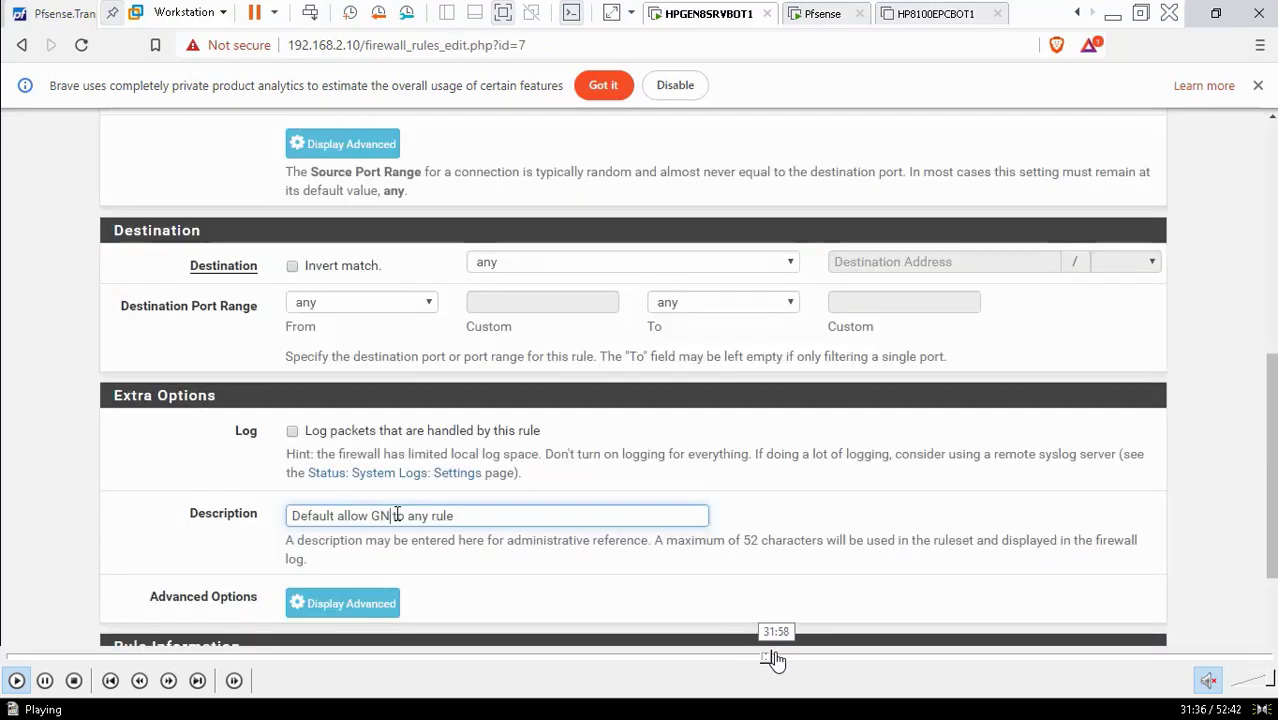
pyautogui.click(773, 659)
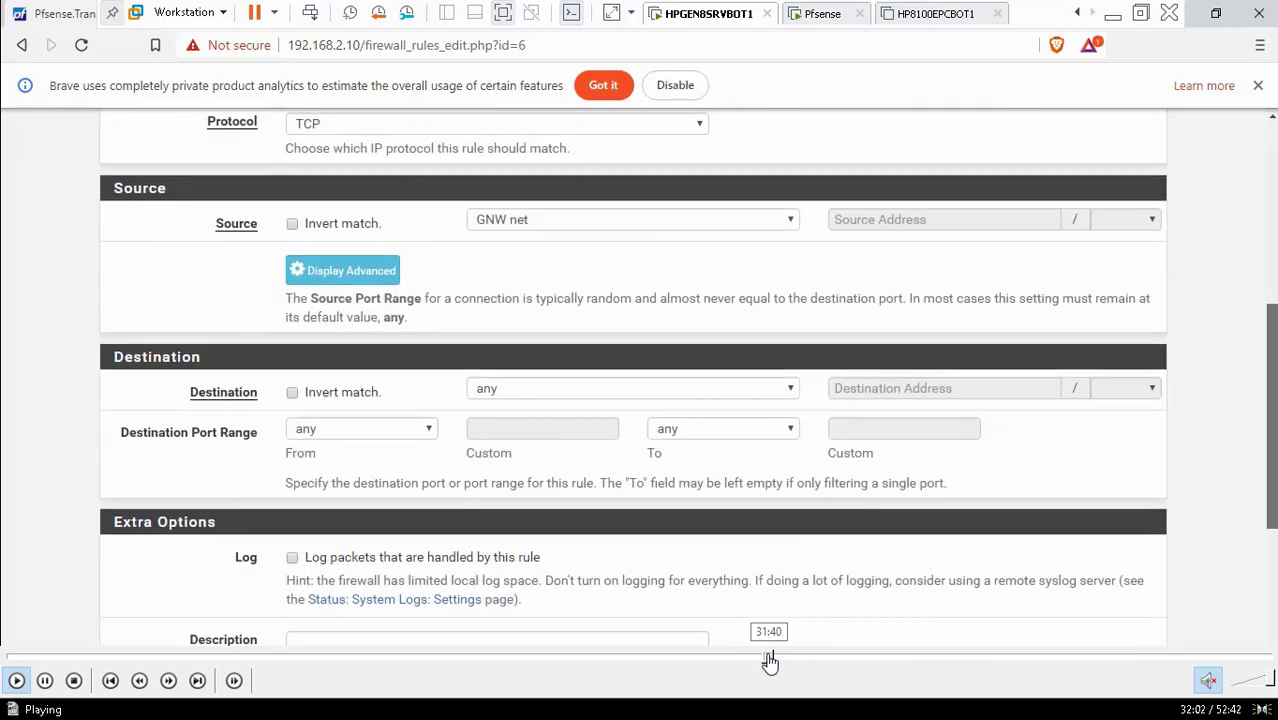
pyautogui.click(770, 660)
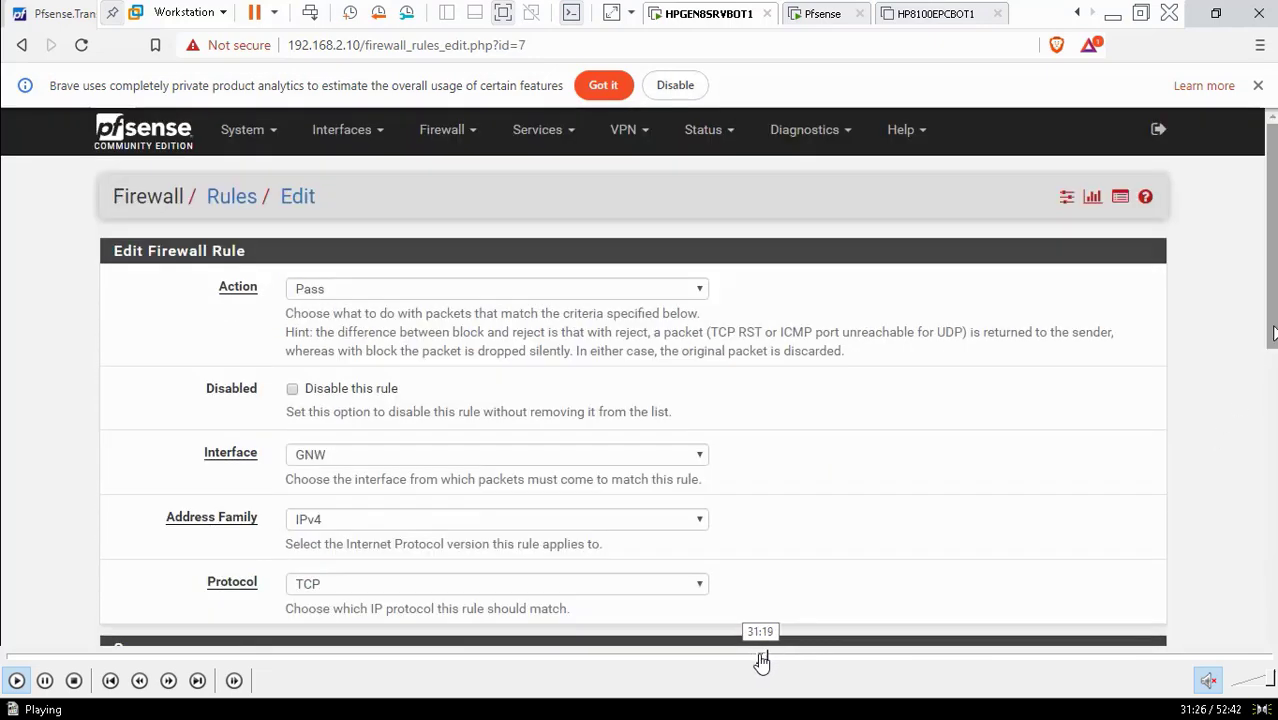
pyautogui.click(759, 660)
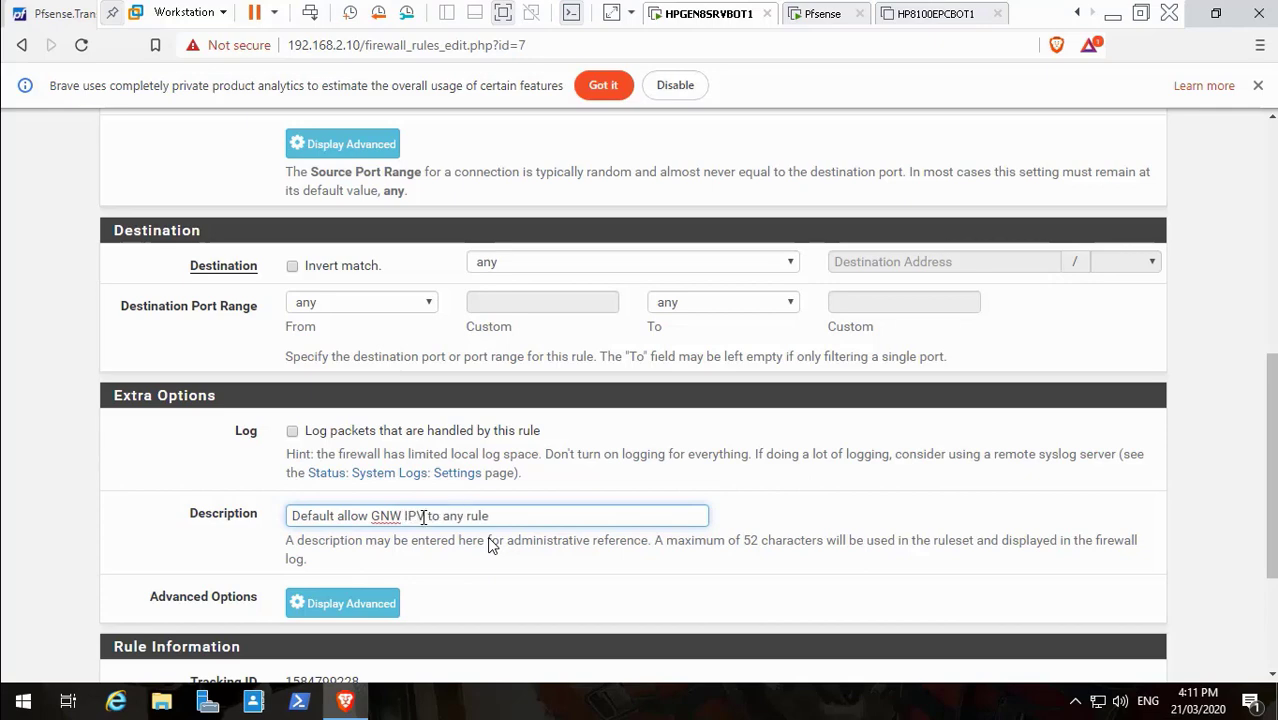
# Complete the IPv4 rule description as 'Default allow GNW IPV4 to any rule', copy it, and save
pyautogui.write('4')
pyautogui.moveTo(500, 515); pyautogui.dragTo(232, 510)
pyautogui.hotkey('ctrl', 'c')
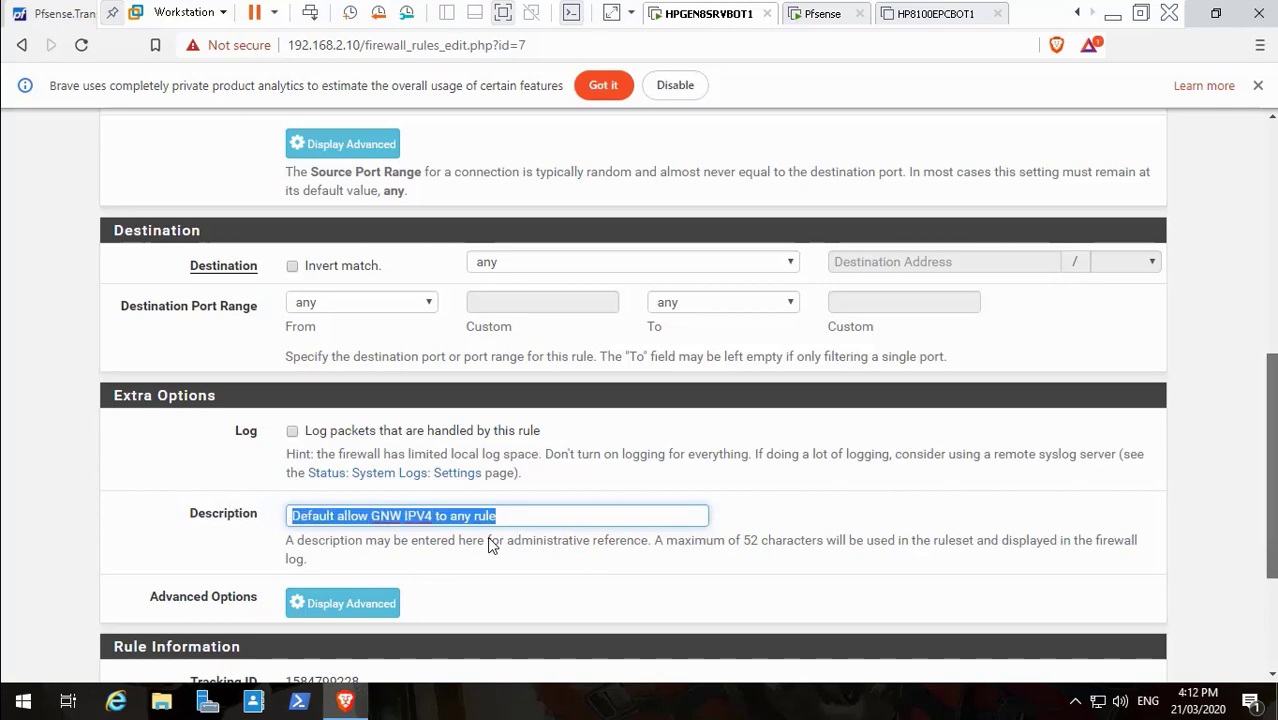
pyautogui.scroll(-3, 966, 545)
pyautogui.click(316, 586)
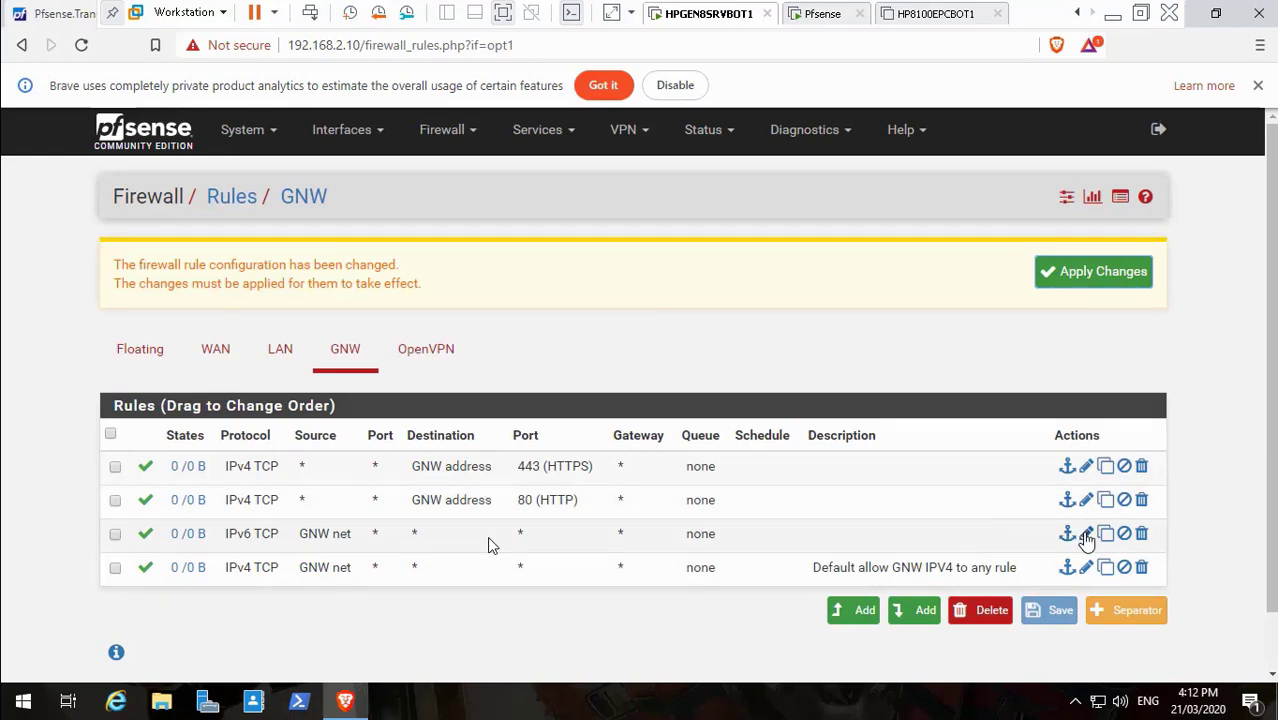
# Give the GNW IPv6 rule the description 'Default allow GNW IPV6 to any rule' and save it
pyautogui.click(1086, 534)
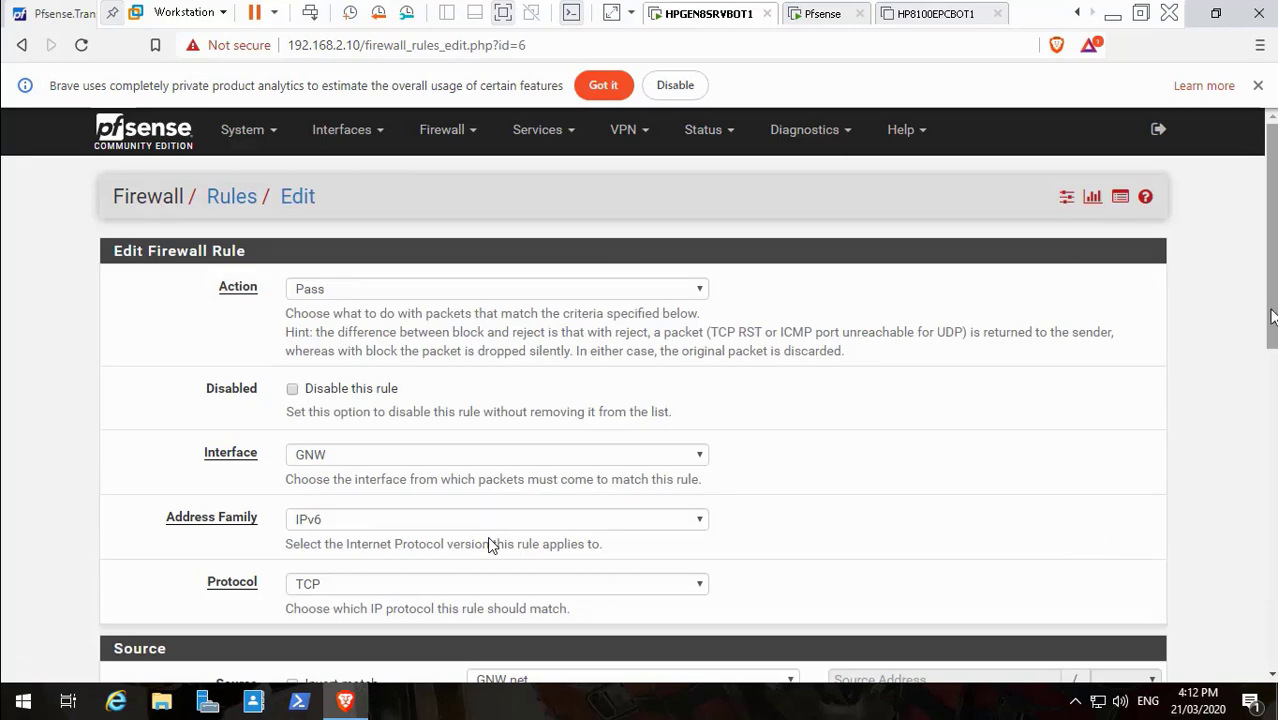
pyautogui.scroll(-7, 489, 545)
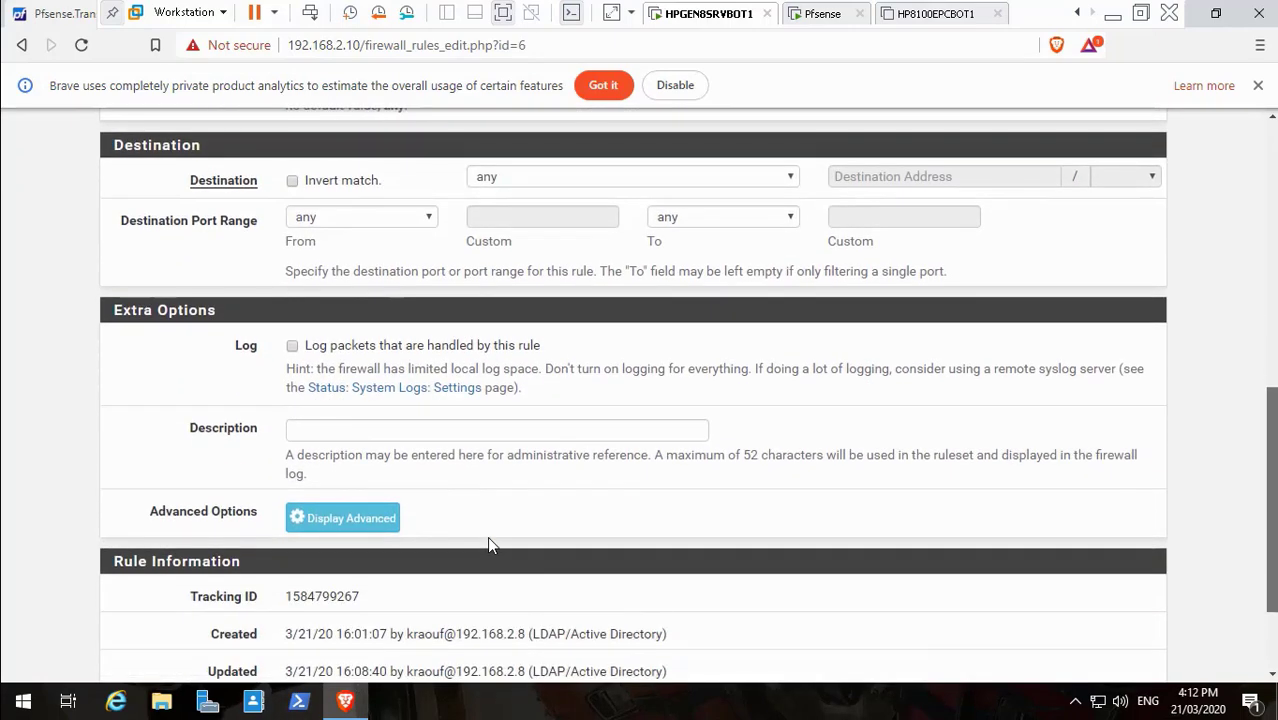
pyautogui.scroll(-1, 489, 545)
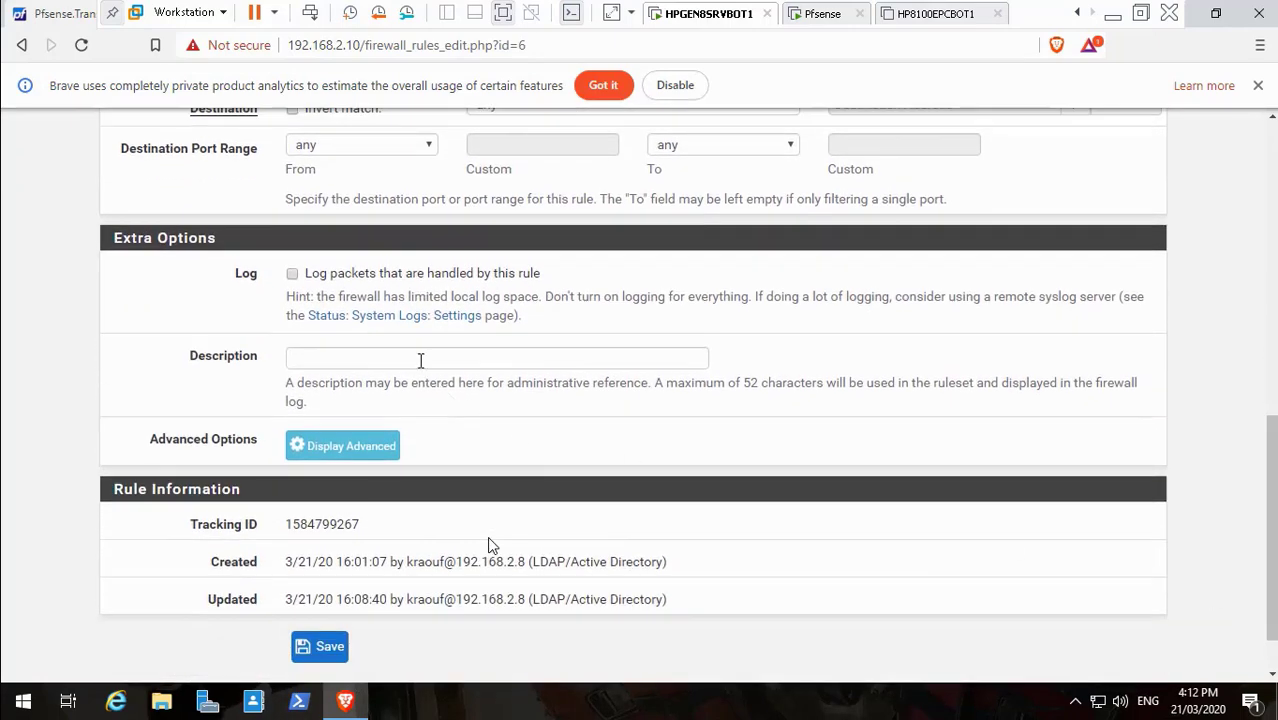
pyautogui.click(420, 360)
pyautogui.hotkey('ctrl', 'v')
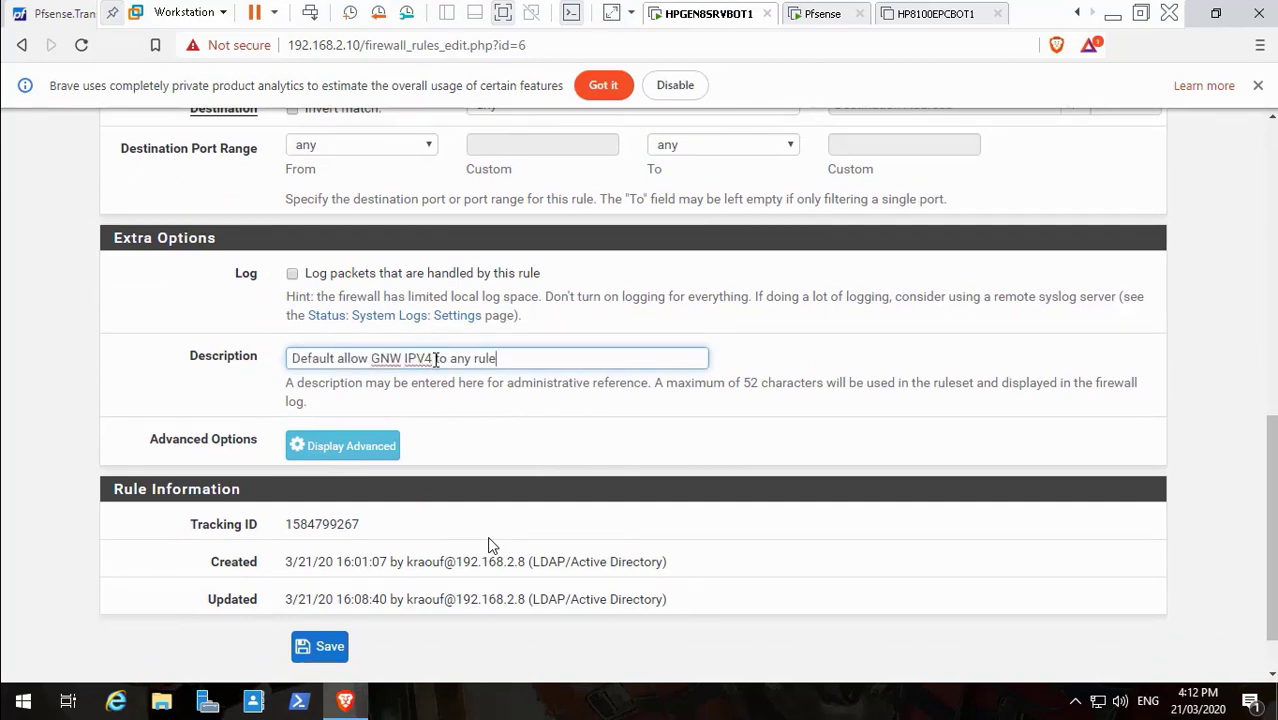
pyautogui.click(435, 360)
pyautogui.press('BackSpace')
pyautogui.write('6')
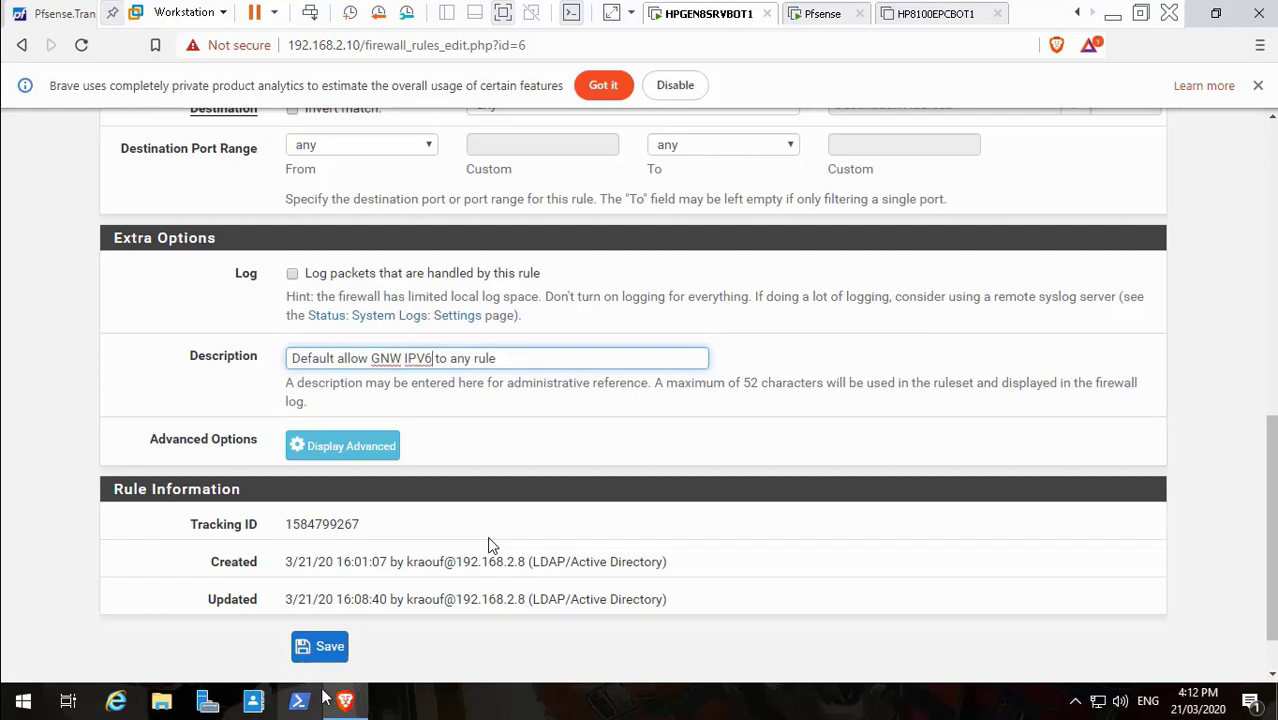
pyautogui.click(323, 647)
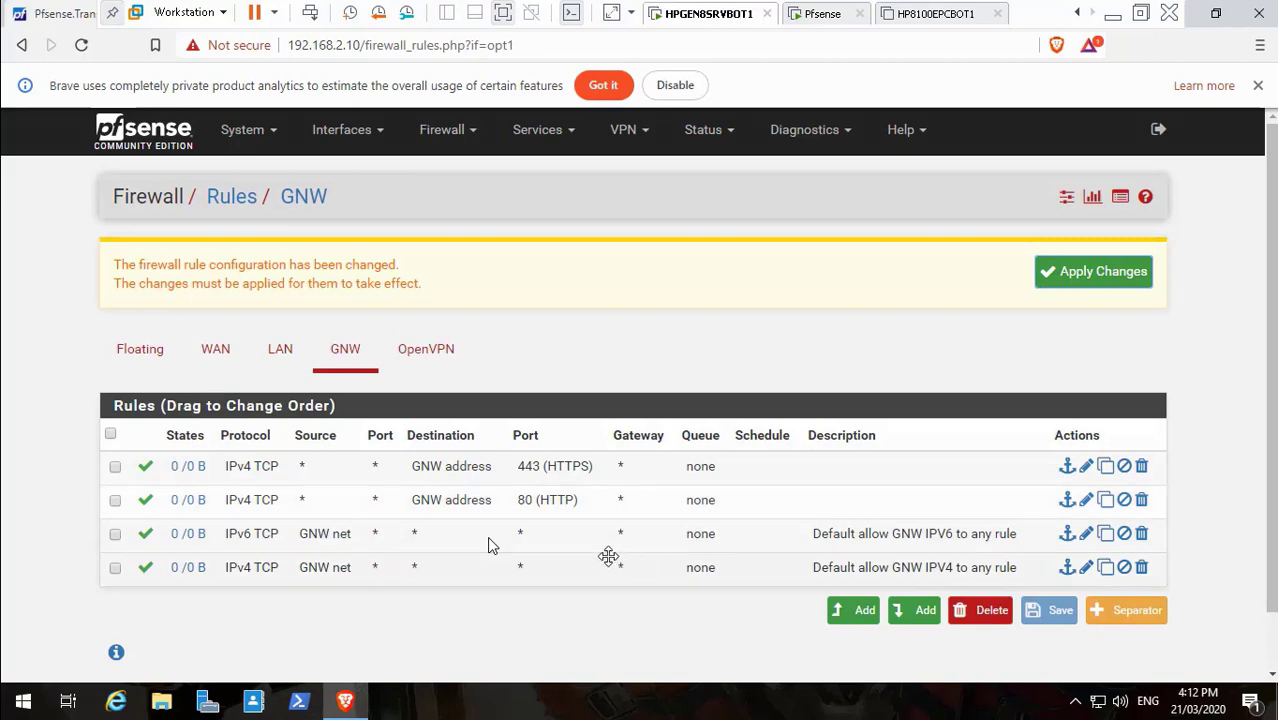
pyautogui.click(279, 368)
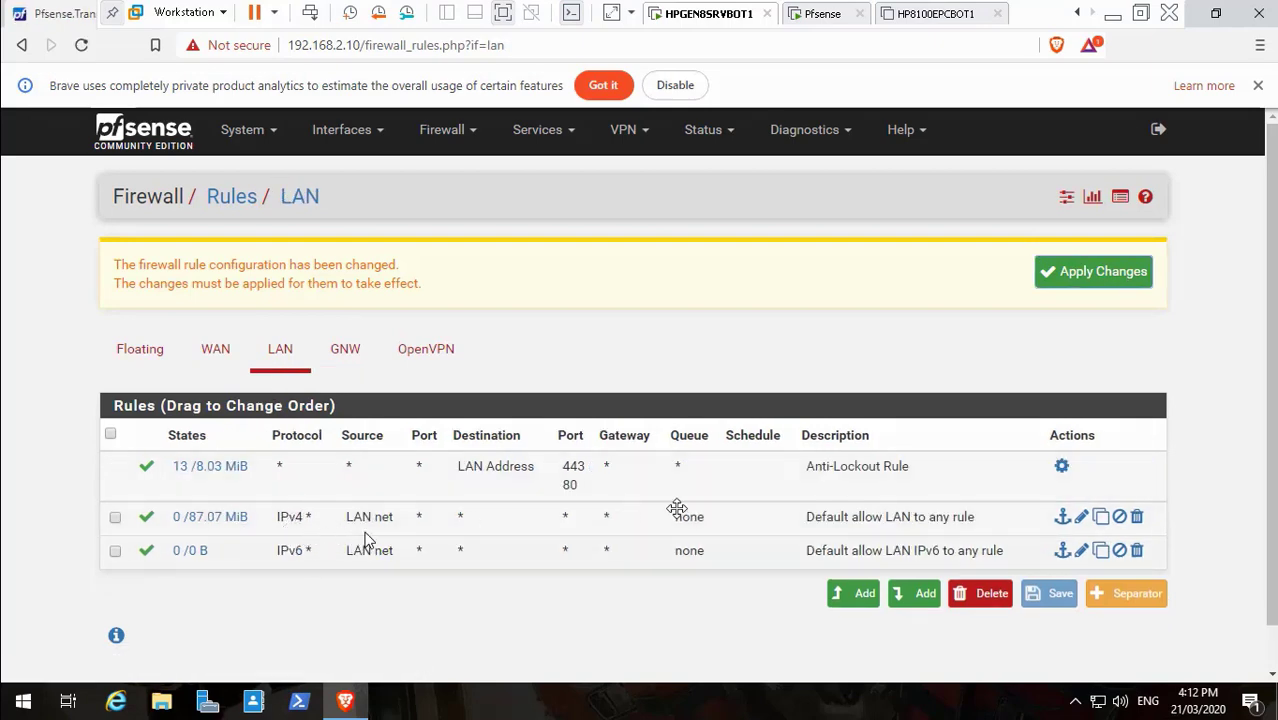
pyautogui.click(350, 355)
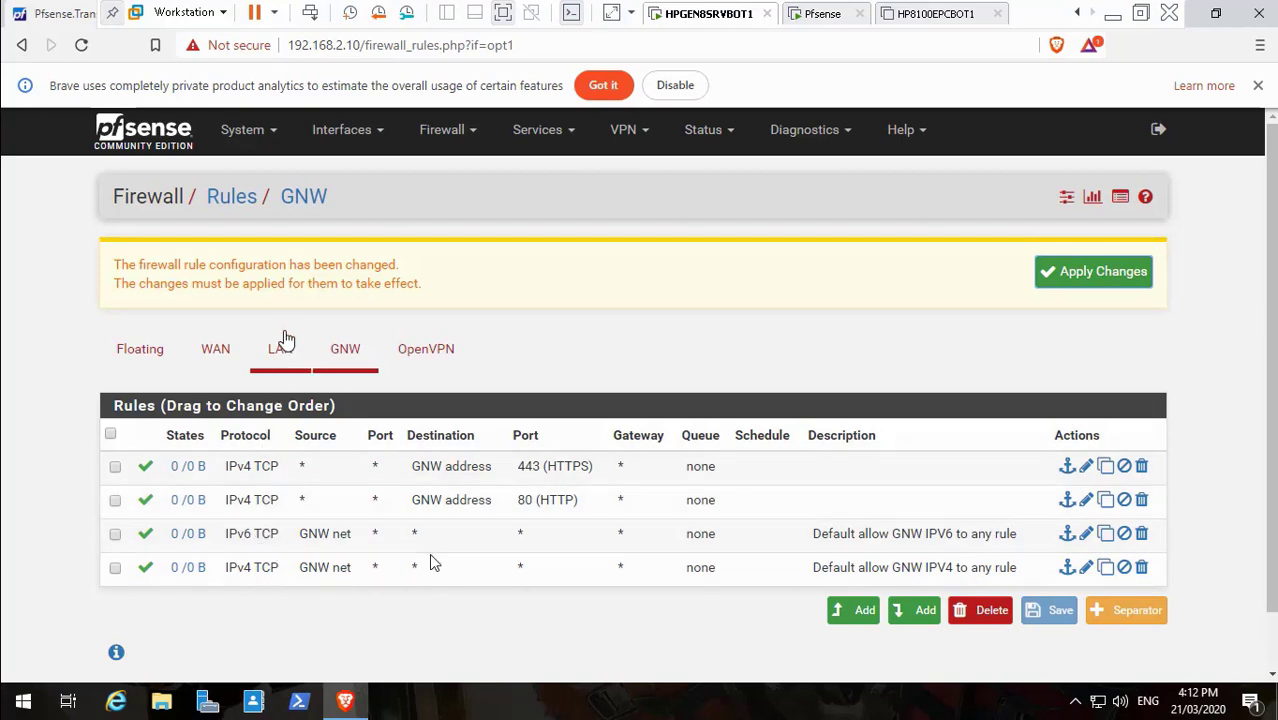
pyautogui.click(281, 350)
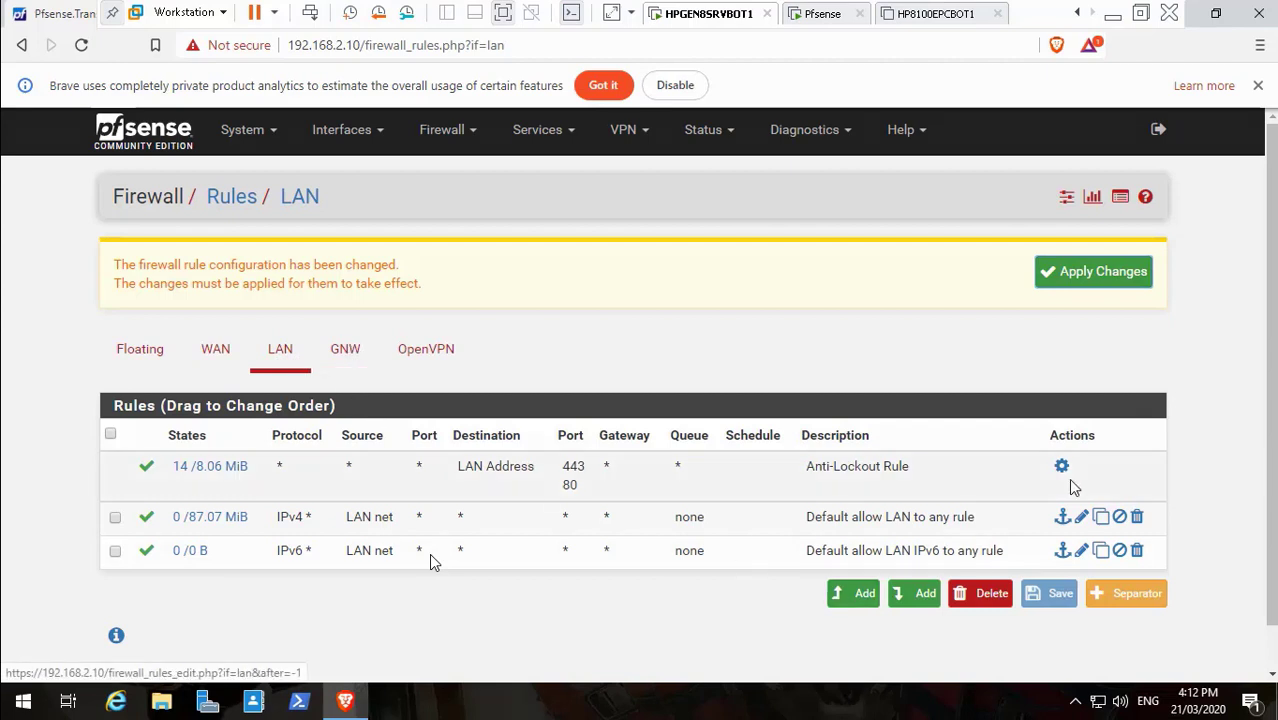
pyautogui.click(1084, 518)
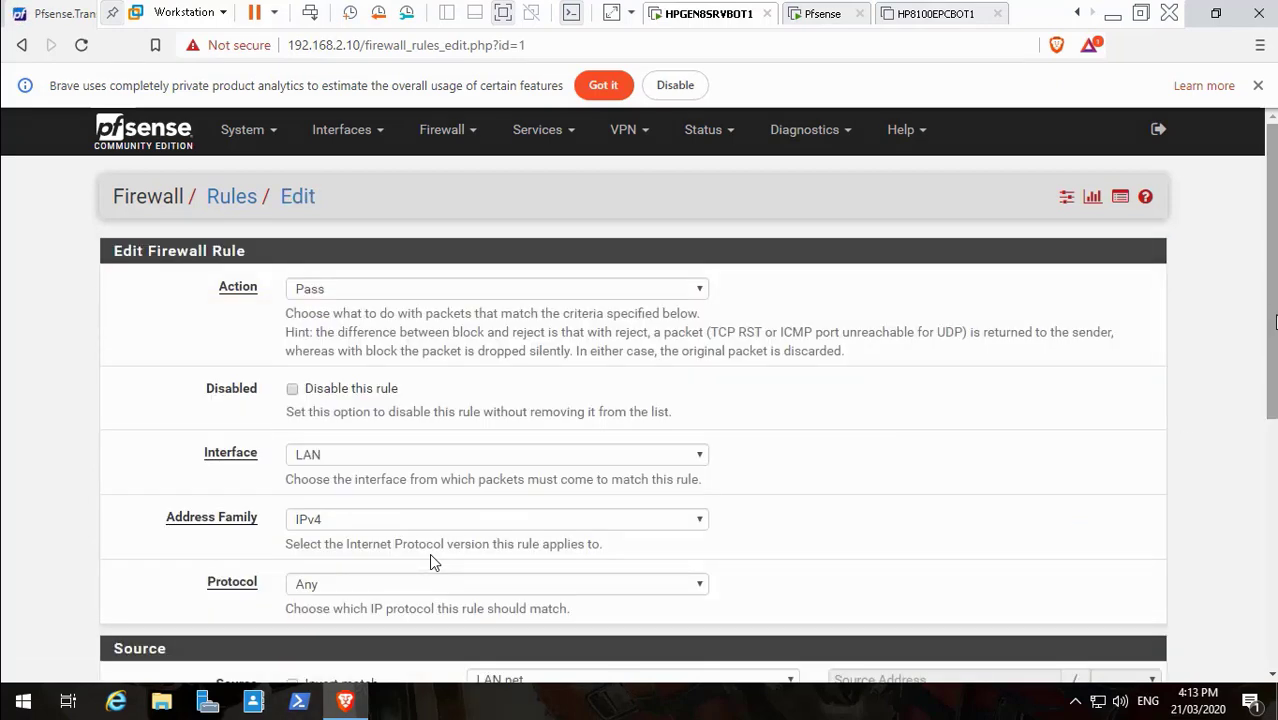
pyautogui.scroll(-2, 430, 562)
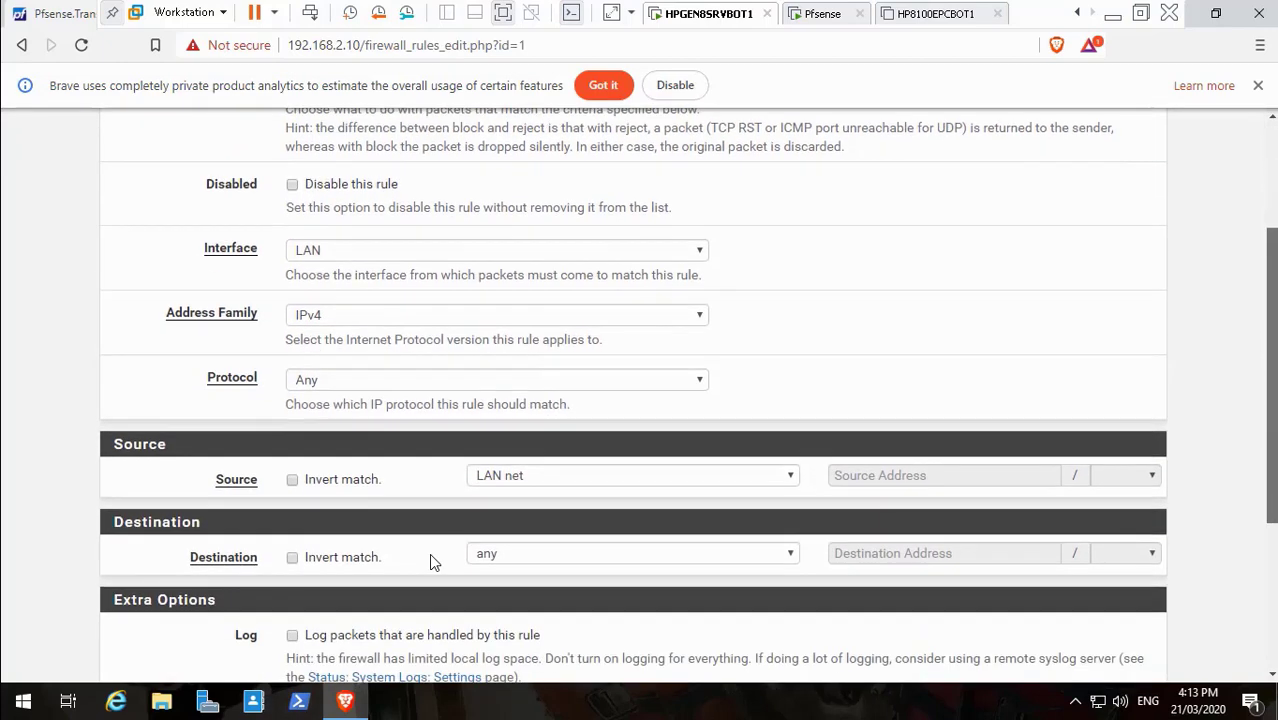
pyautogui.scroll(-2, 430, 562)
pyautogui.scroll(-2, 432, 563)
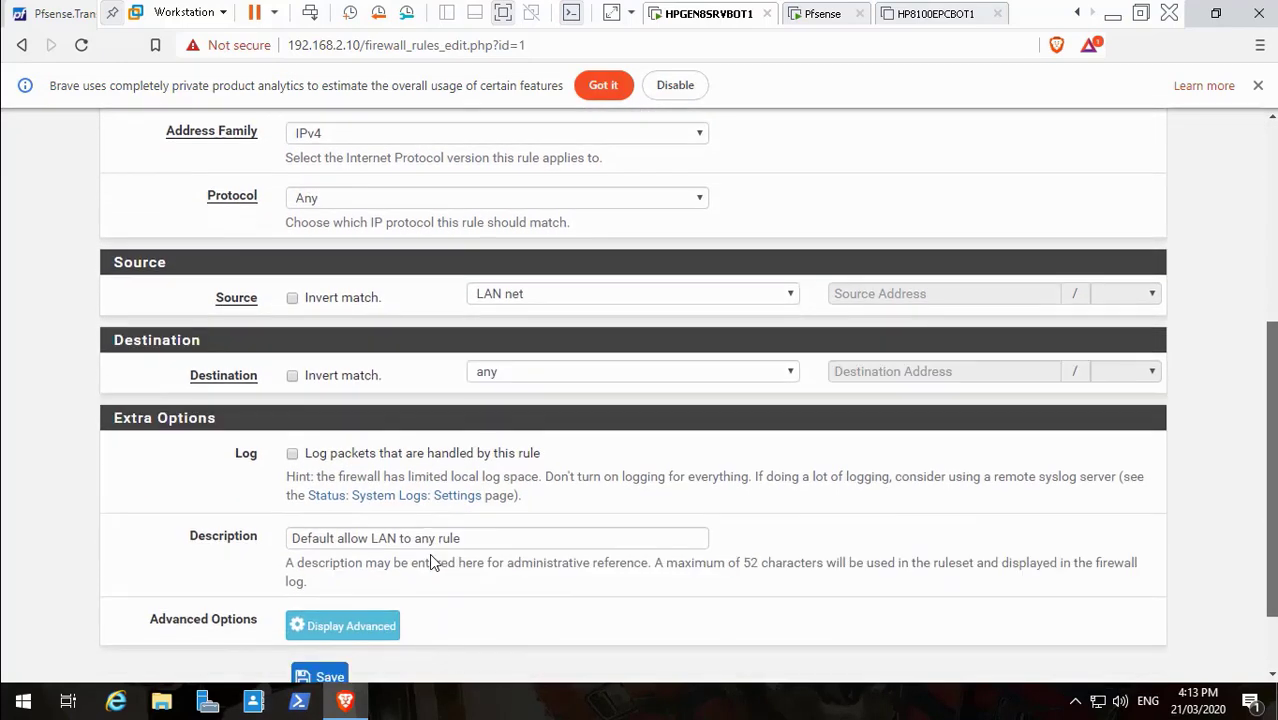
pyautogui.scroll(3, 432, 563)
pyautogui.scroll(3, 432, 562)
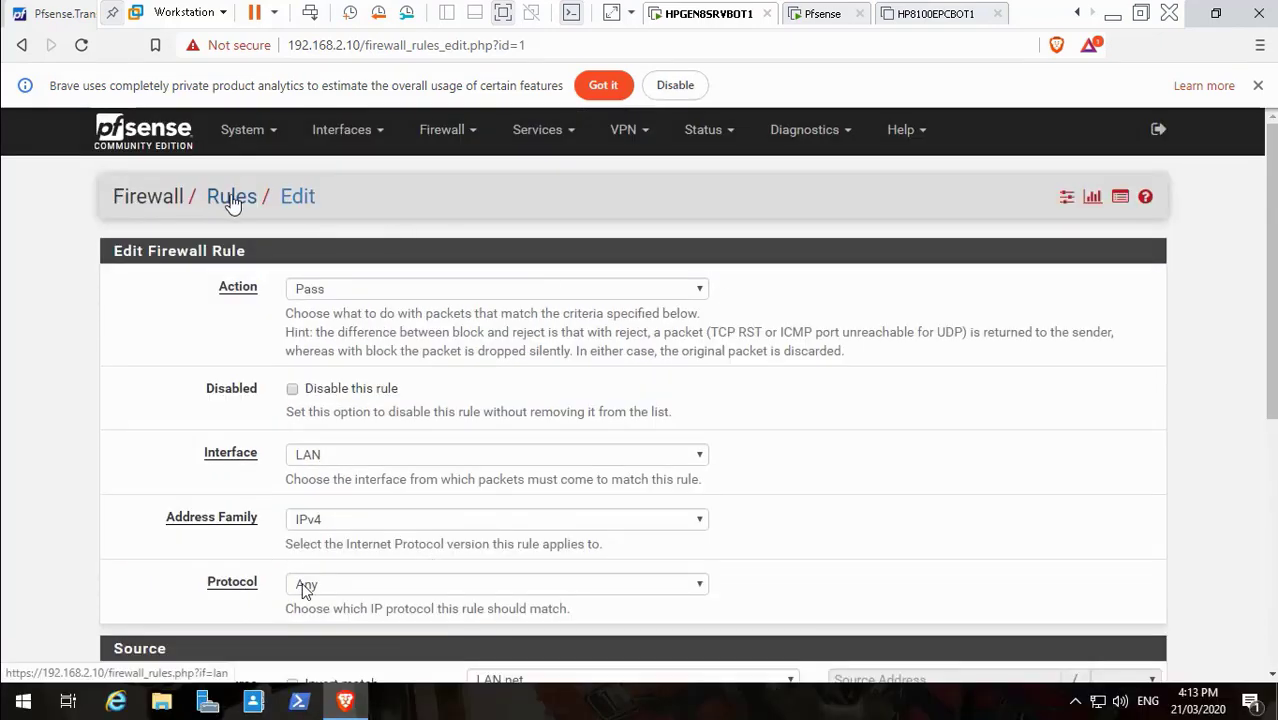
pyautogui.click(229, 199)
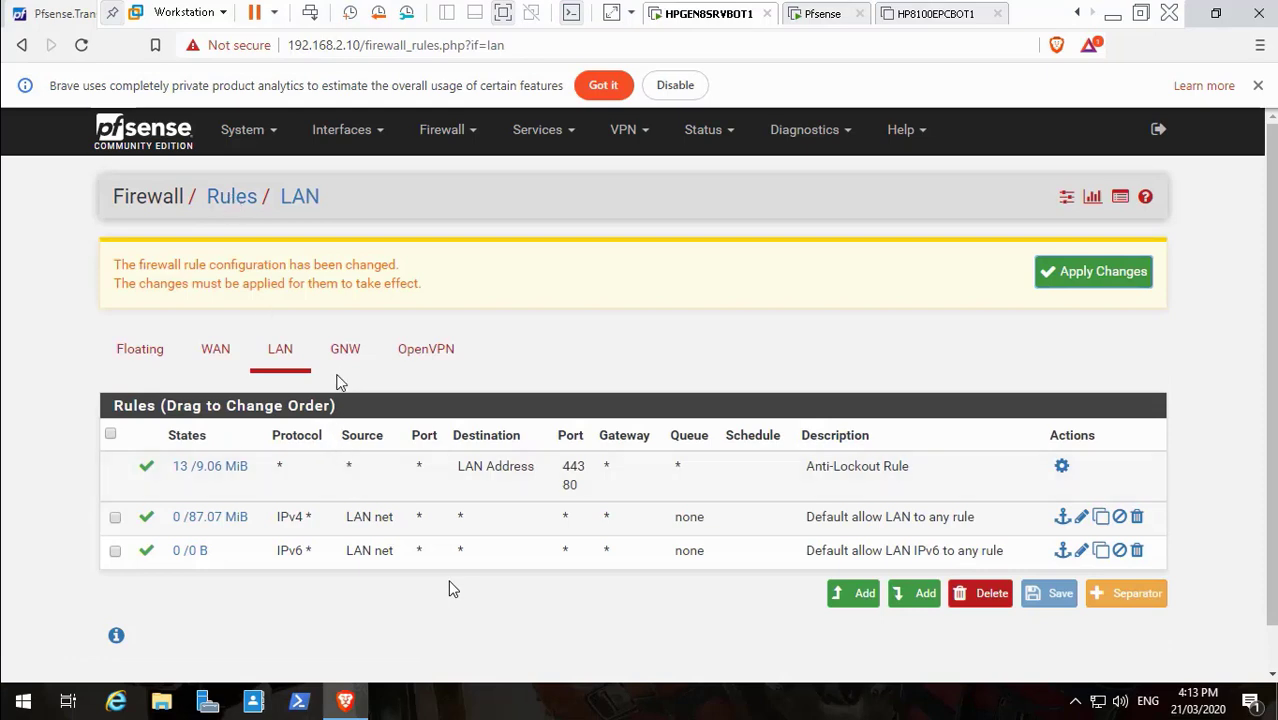
pyautogui.click(345, 369)
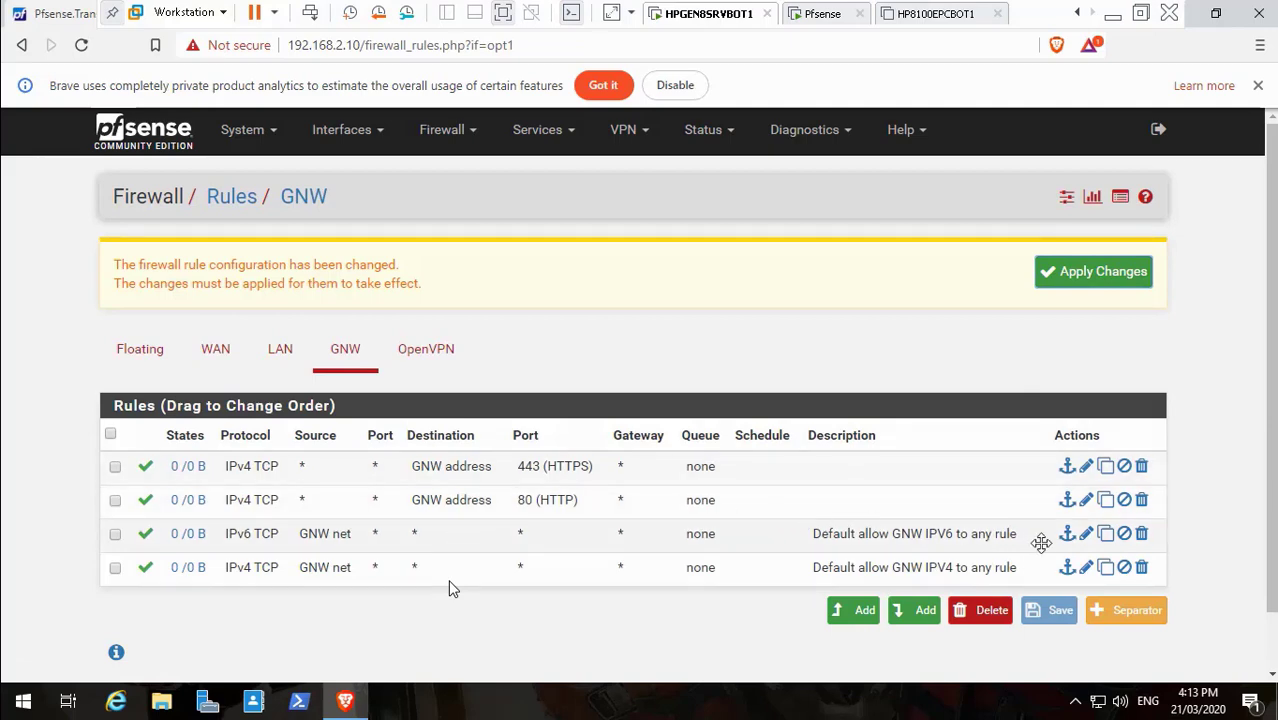
# Set the GNW IPv6 rule's protocol to Any and save it
pyautogui.click(1087, 535)
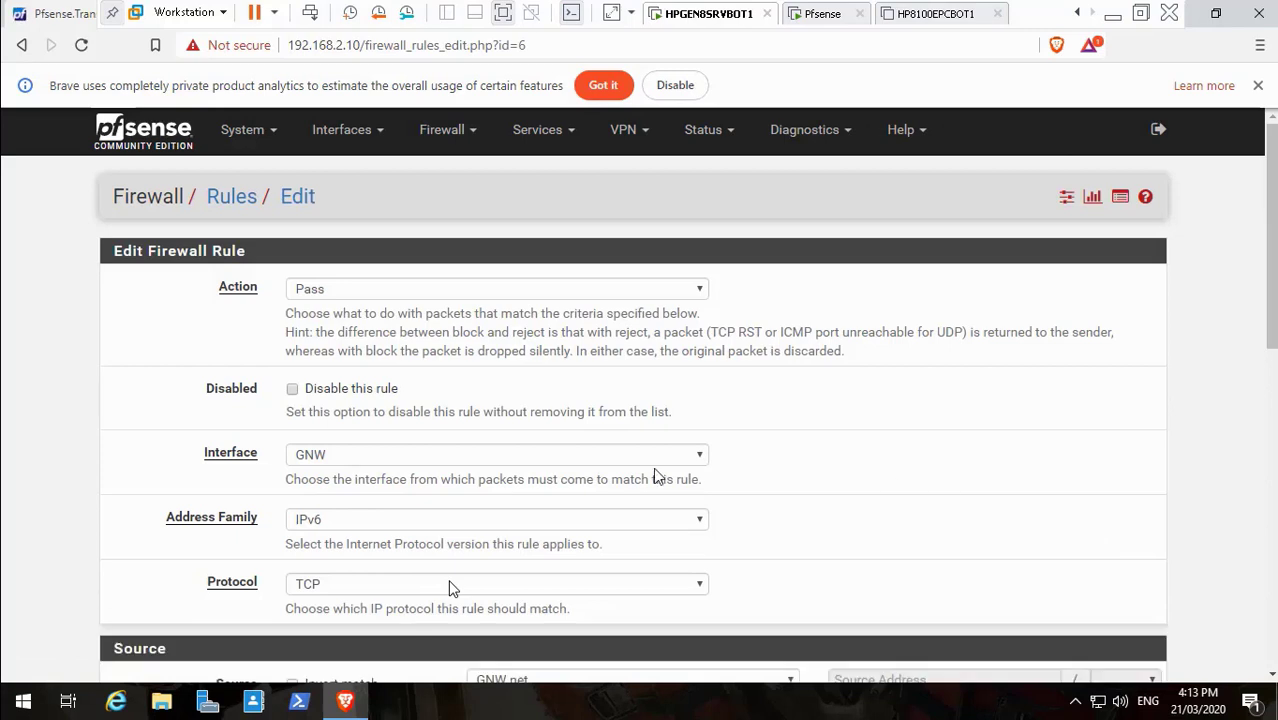
pyautogui.click(591, 592)
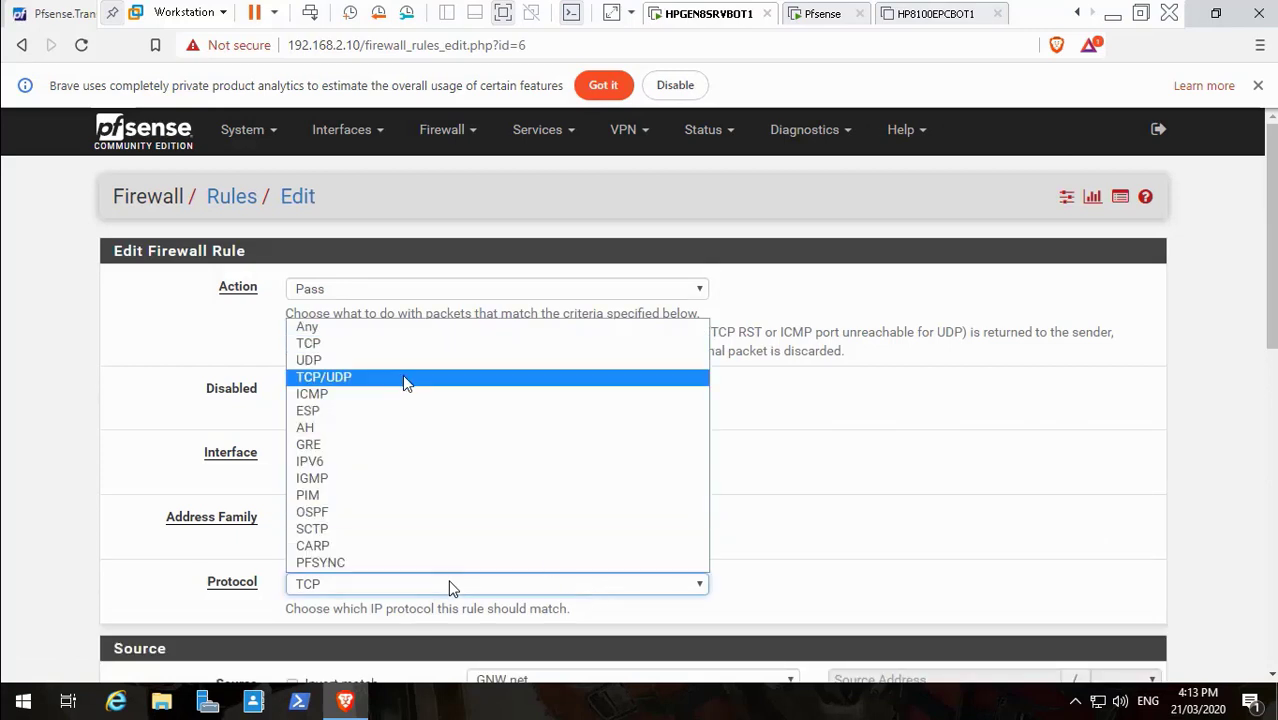
pyautogui.click(396, 327)
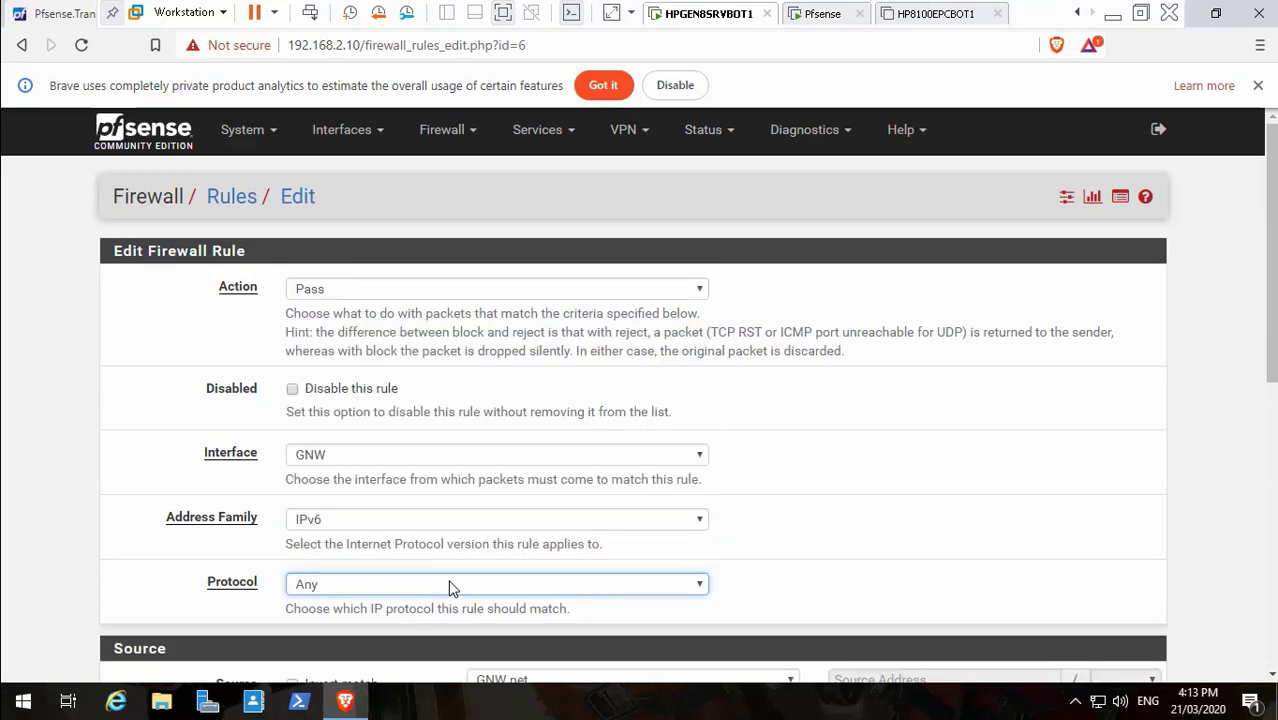
pyautogui.scroll(-6, 449, 588)
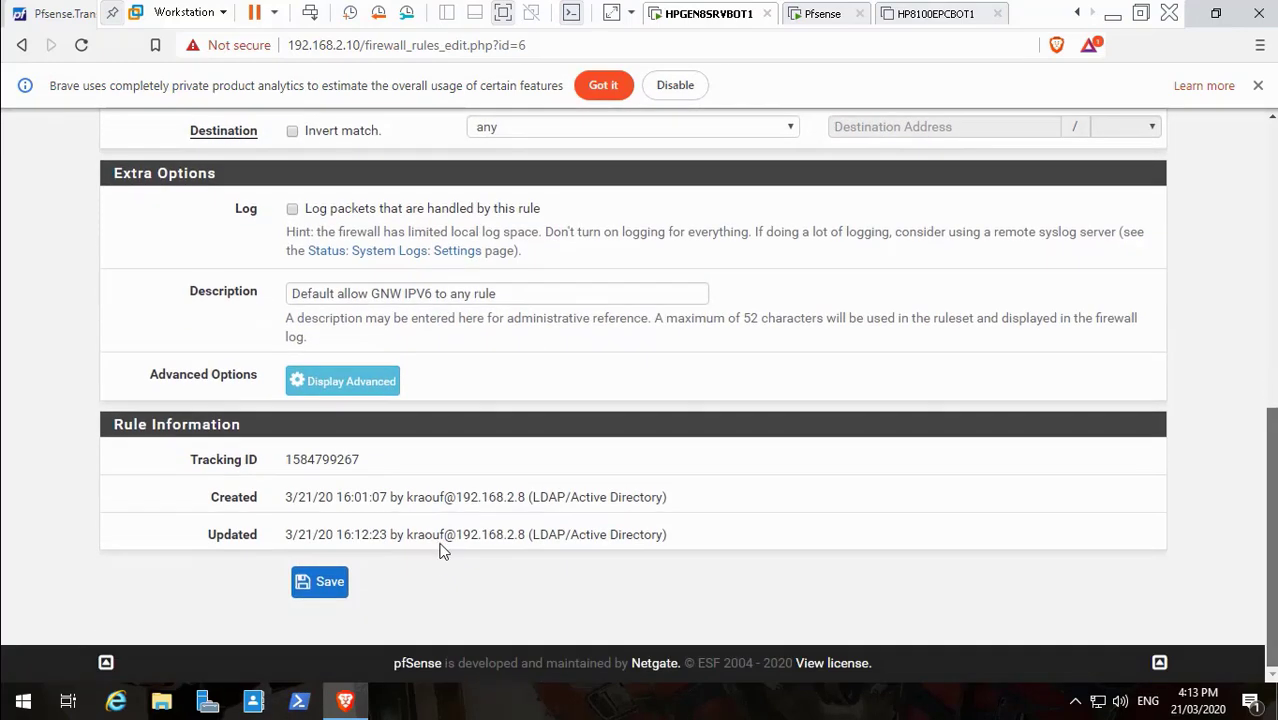
pyautogui.click(320, 584)
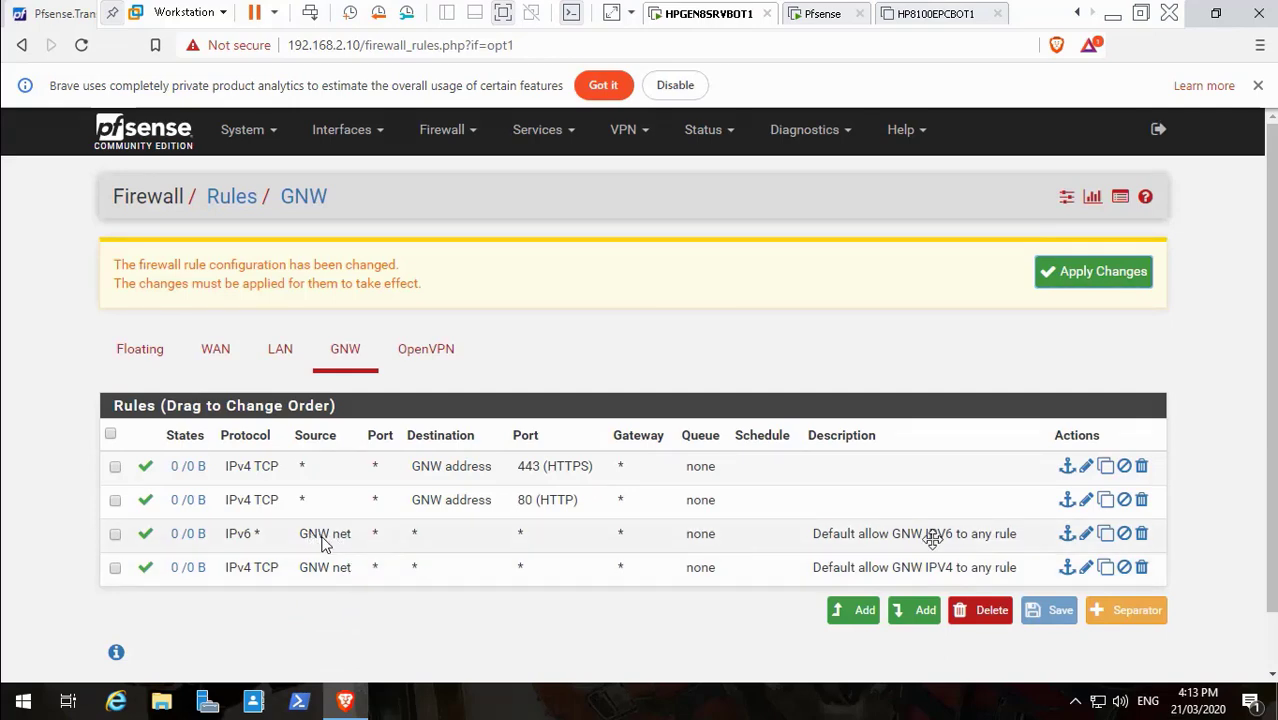
# Open the GNW IPv4 rule's edit form to change its protocol
pyautogui.click(1087, 570)
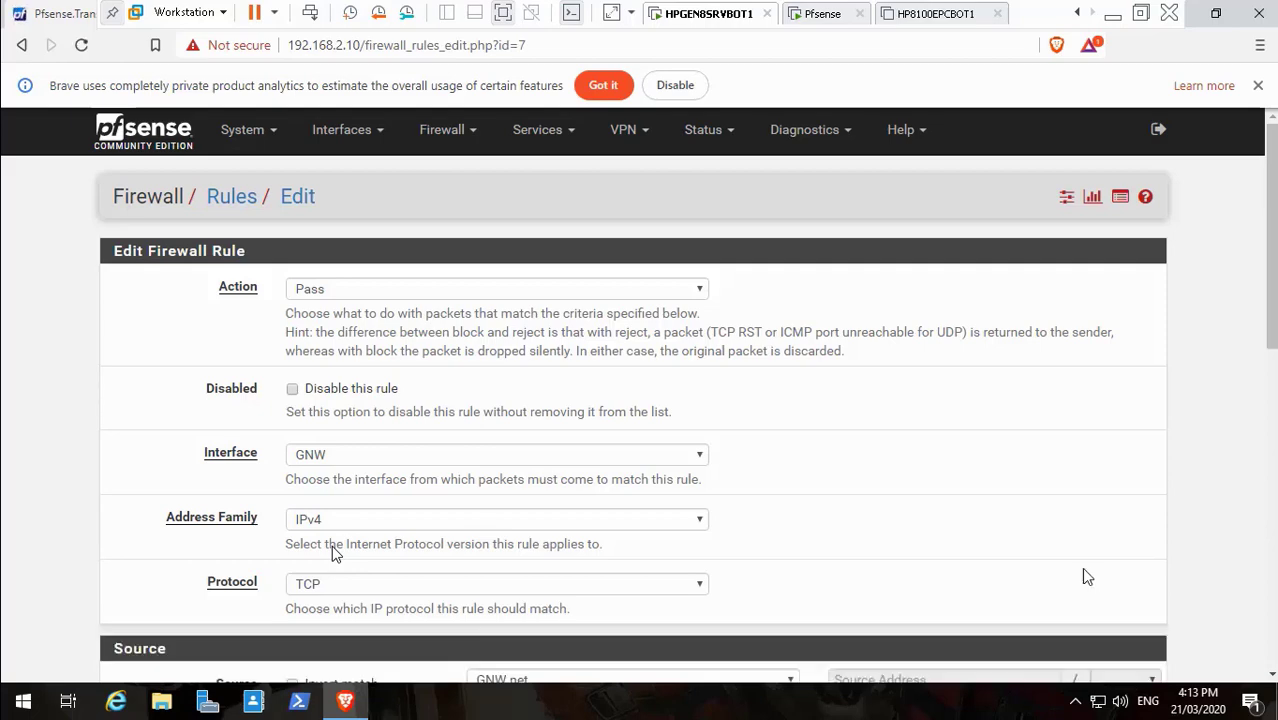
pyautogui.scroll(-1, 331, 545)
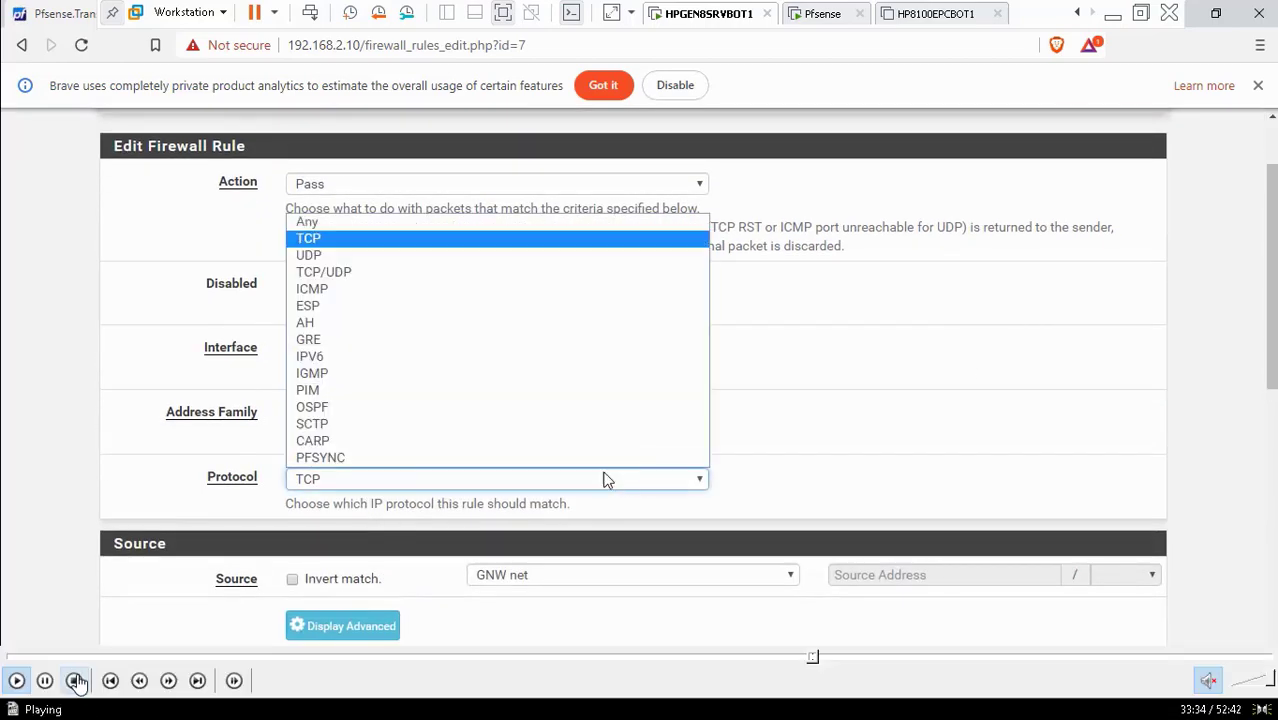
pyautogui.click(47, 681)
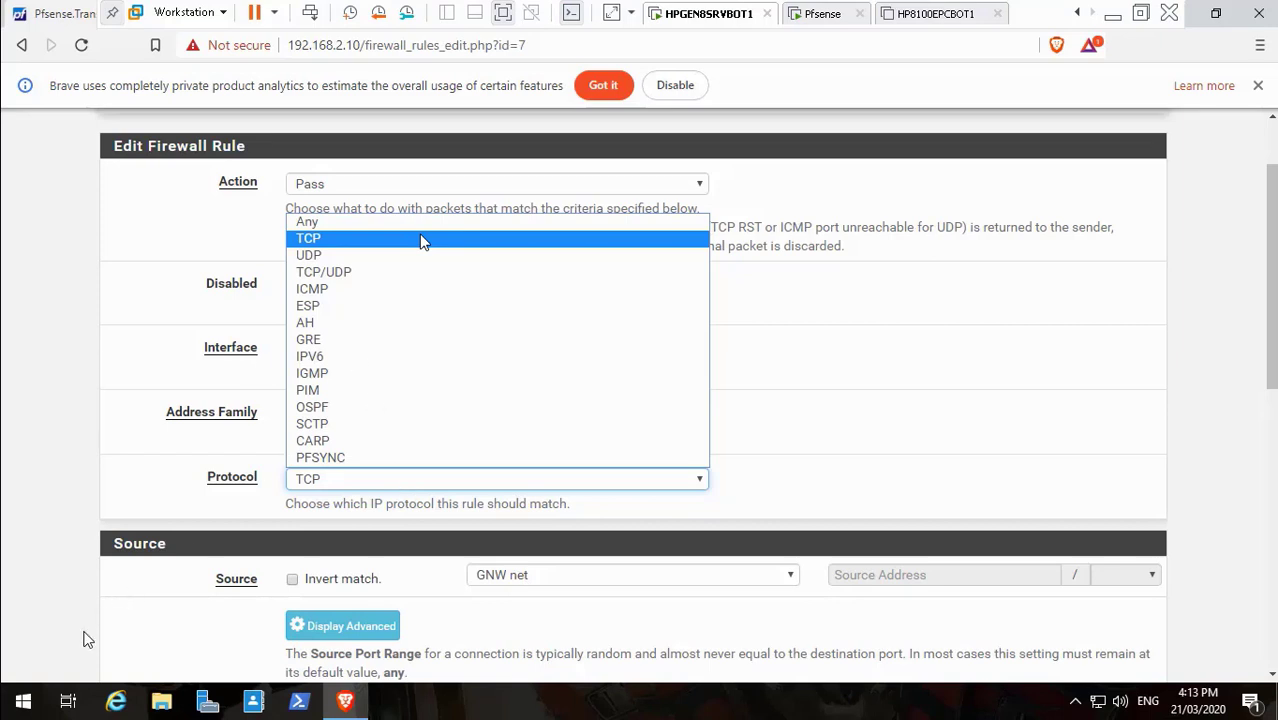
pyautogui.click(16, 680)
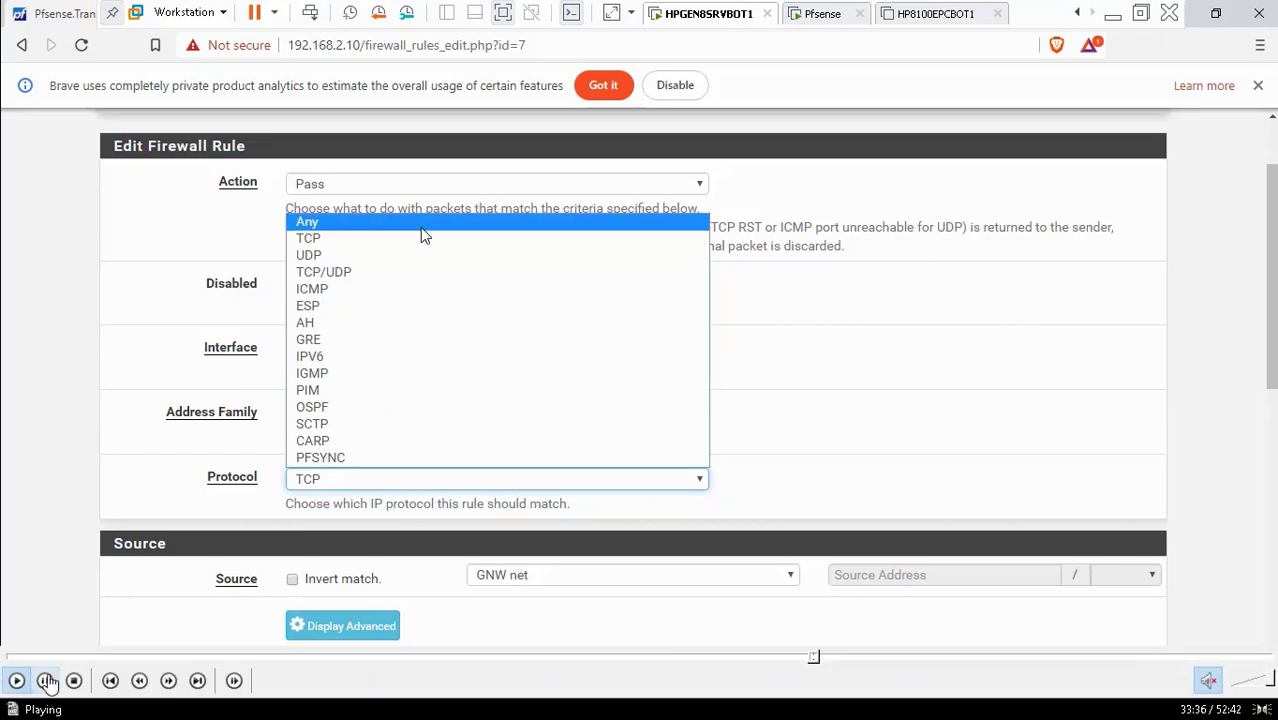
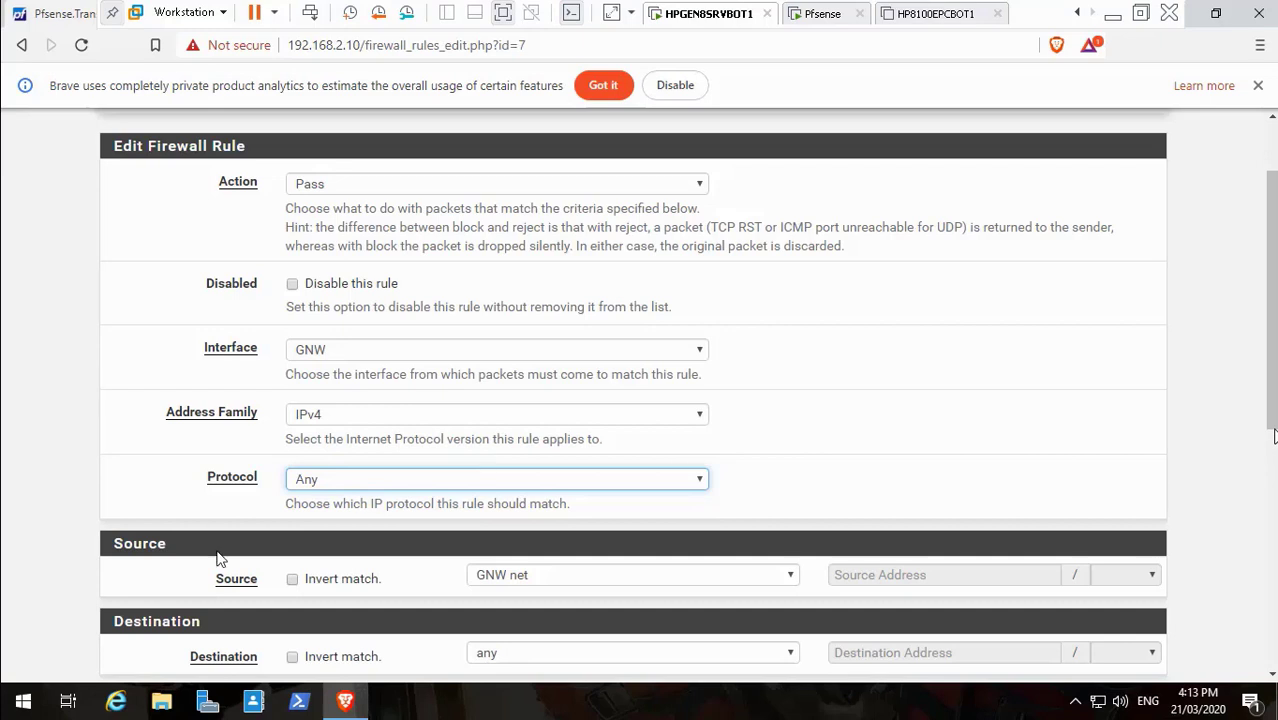
# Resume the tutorial video until the pfSense LAN firewall rules page appears
pyautogui.moveTo(6, 702)
pyautogui.click(17, 681)
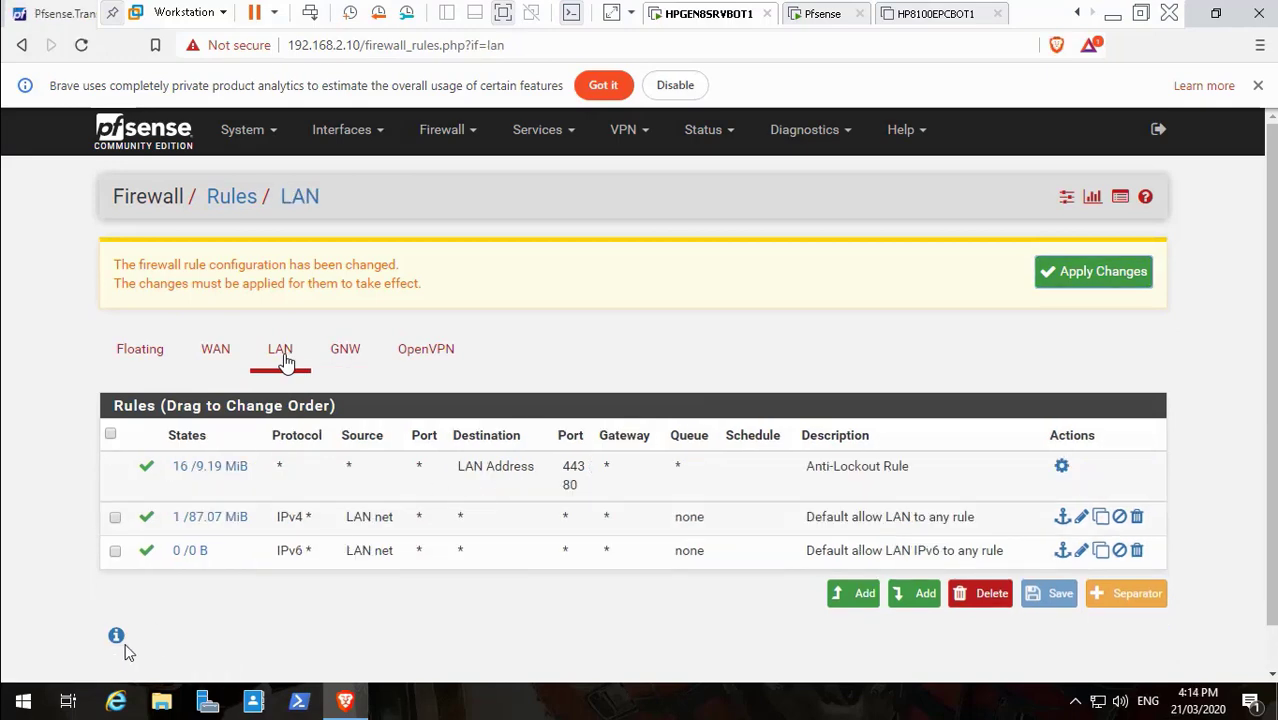
# Resume playback and skip past the Admin Access and LAN rules to the applied GNW rules
pyautogui.moveTo(52, 688)
pyautogui.click(14, 681)
pyautogui.click(1063, 468)
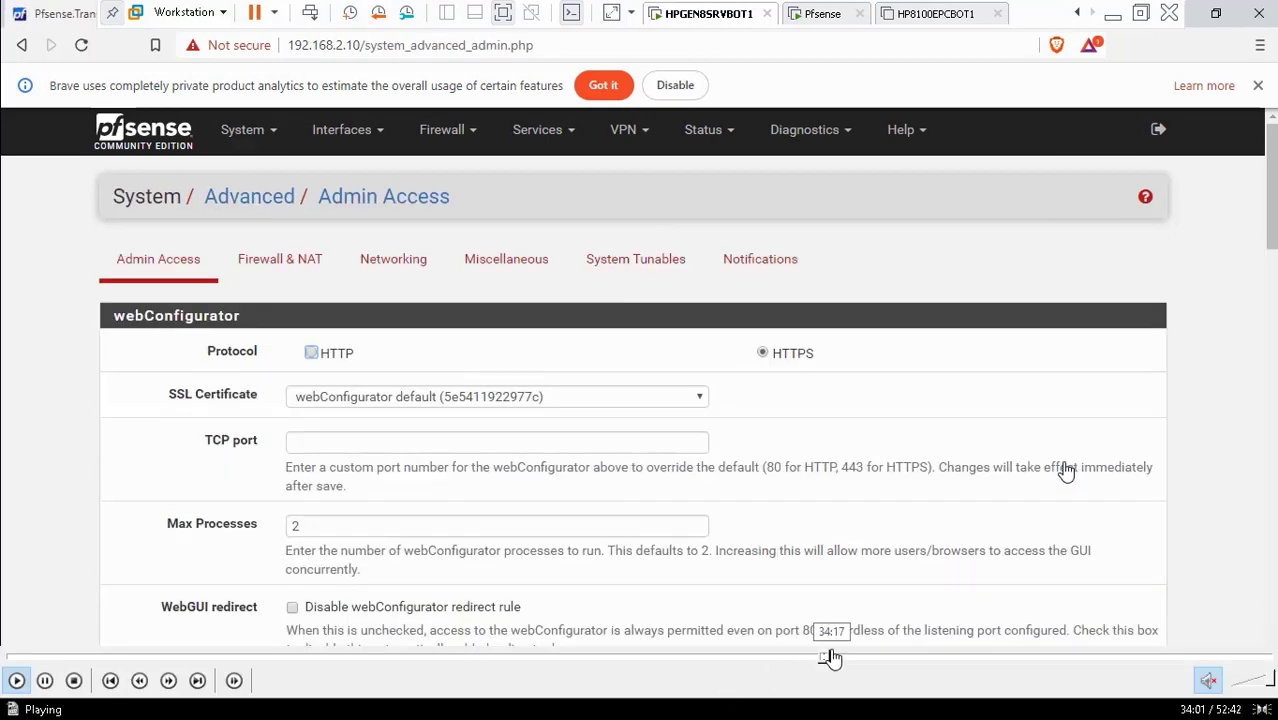
pyautogui.click(831, 658)
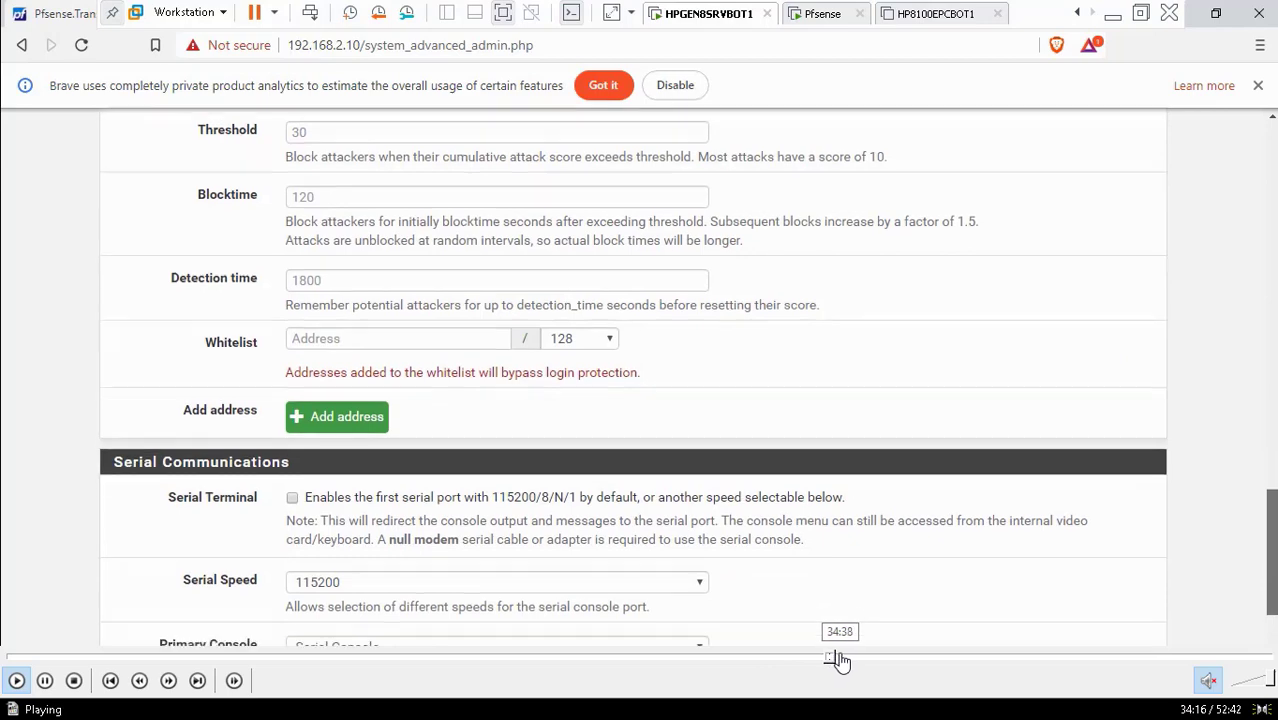
pyautogui.click(839, 658)
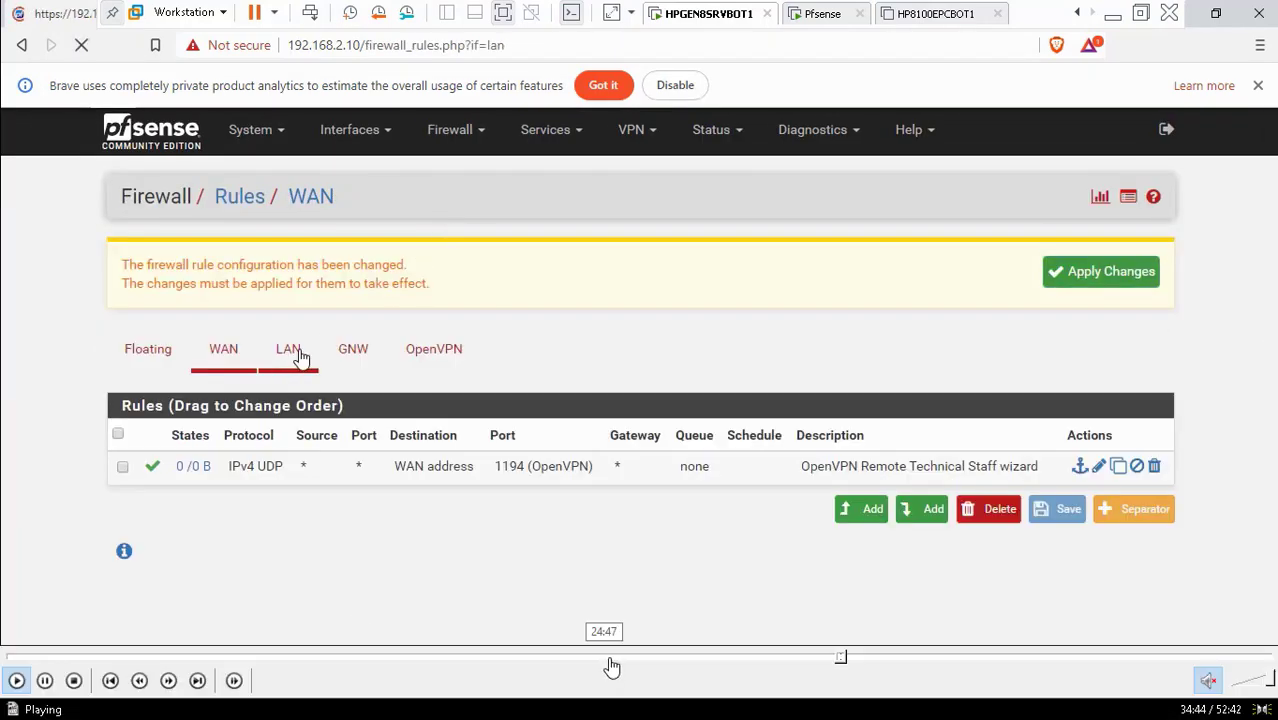
pyautogui.click(848, 658)
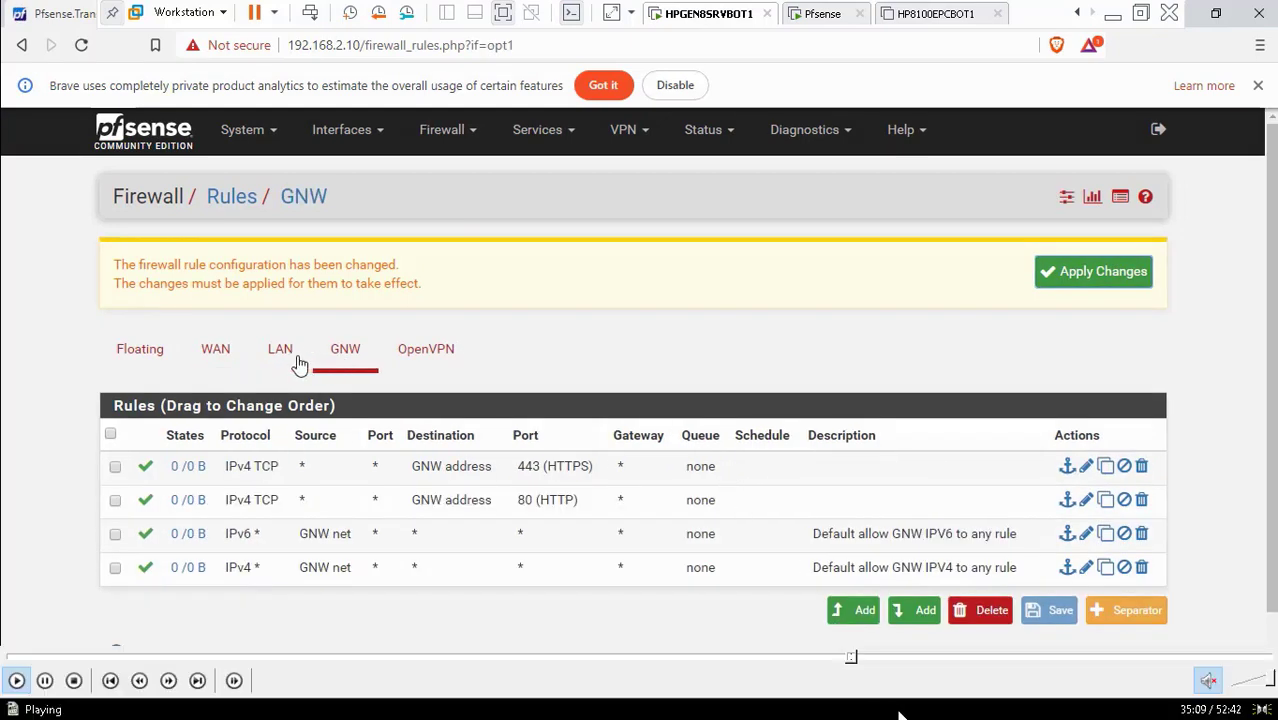
pyautogui.click(865, 660)
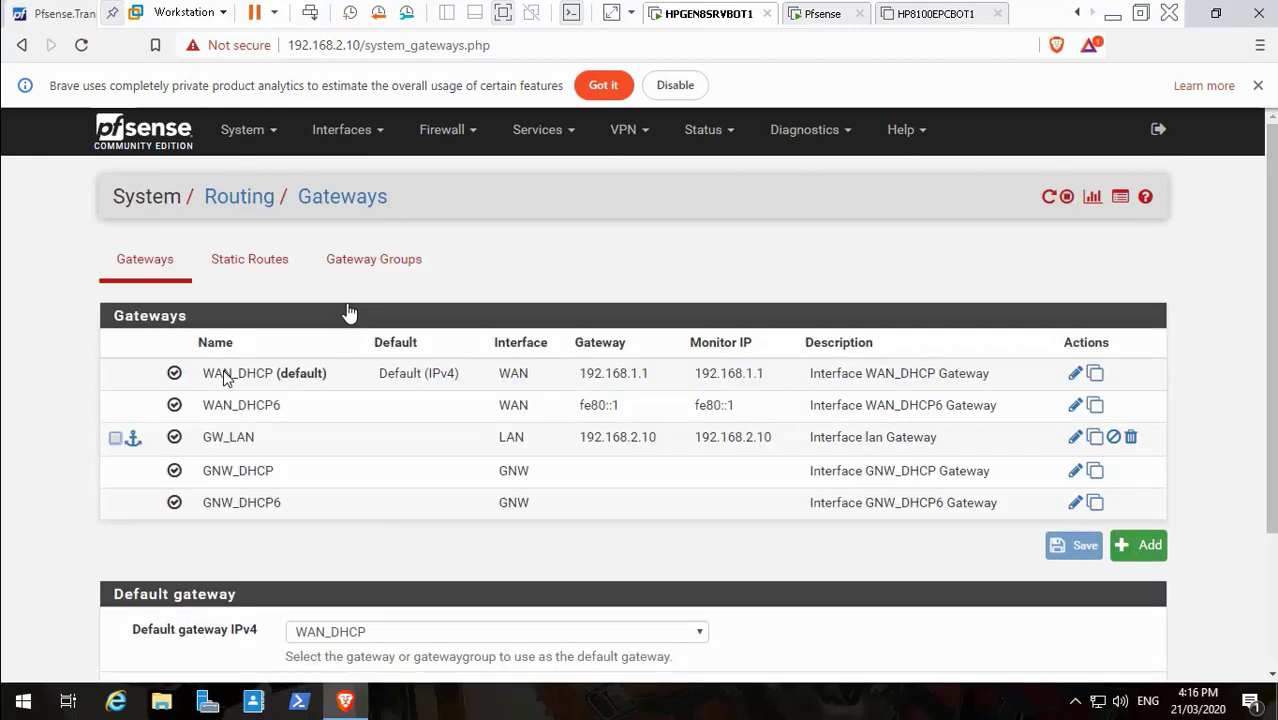
# Seek back and forth through the gateway pages to the Add Captive Portal Zone form
pyautogui.moveTo(365, 703)
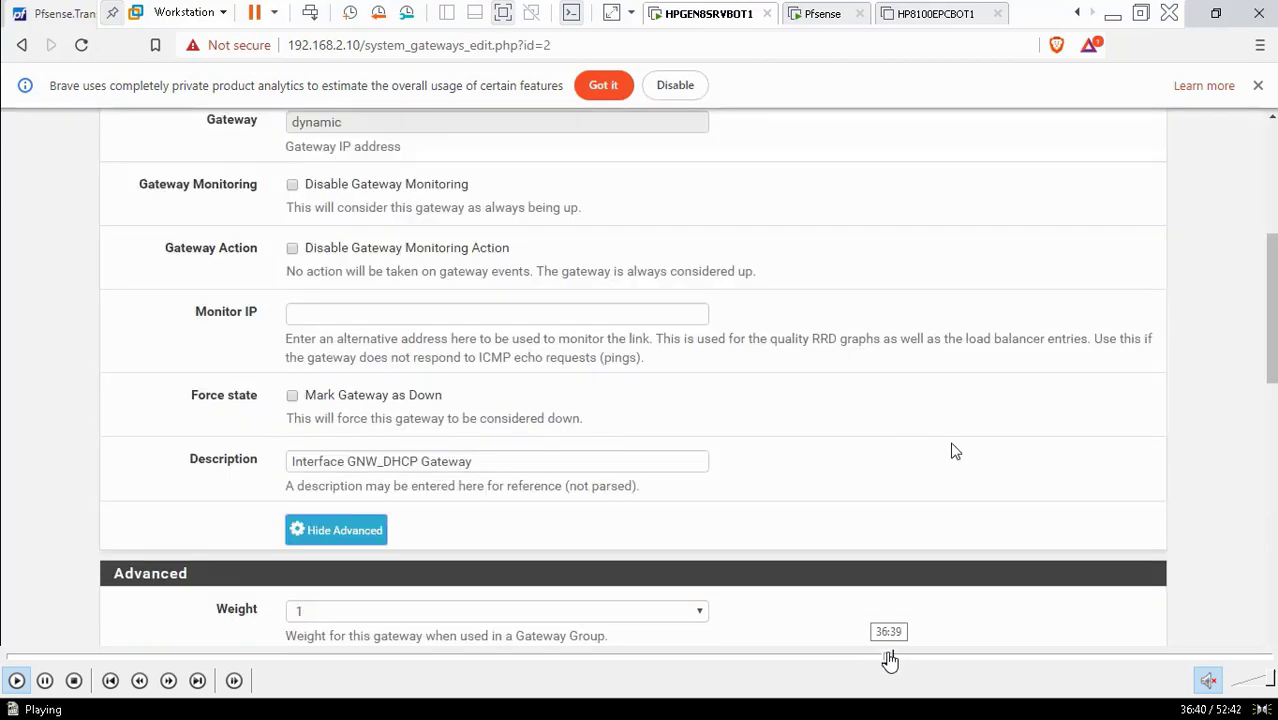
pyautogui.click(888, 660)
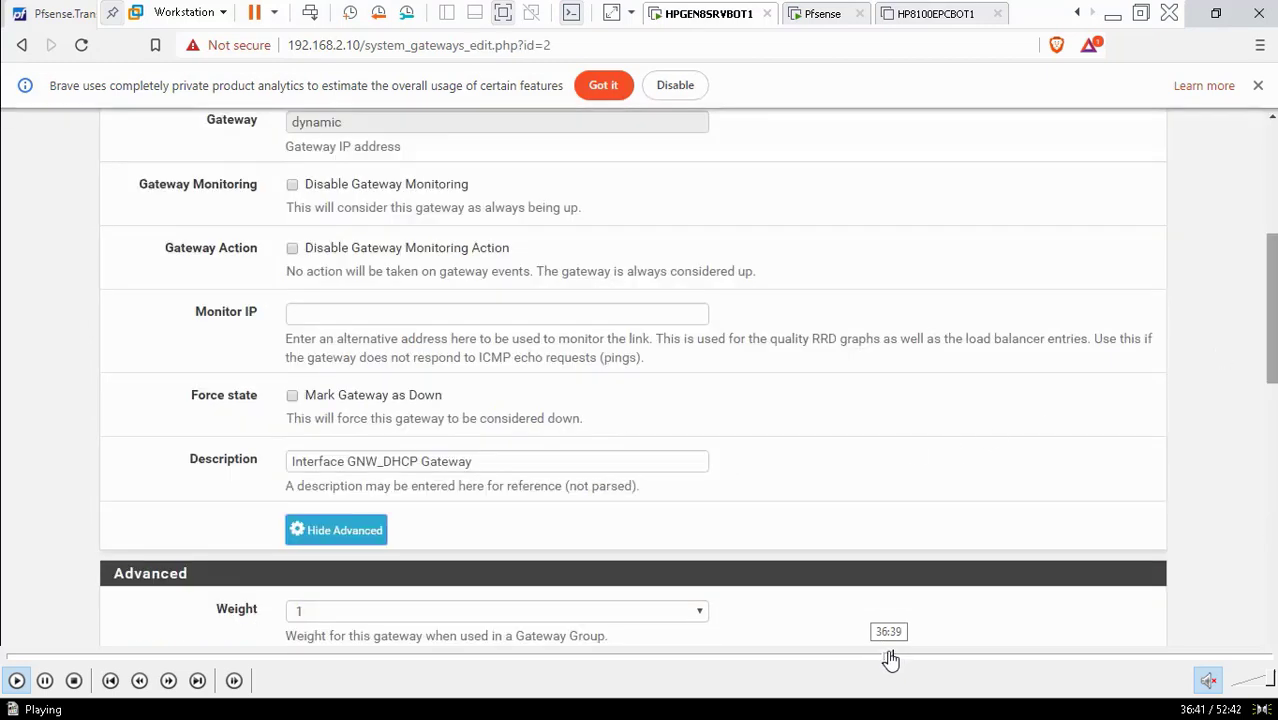
pyautogui.click(897, 660)
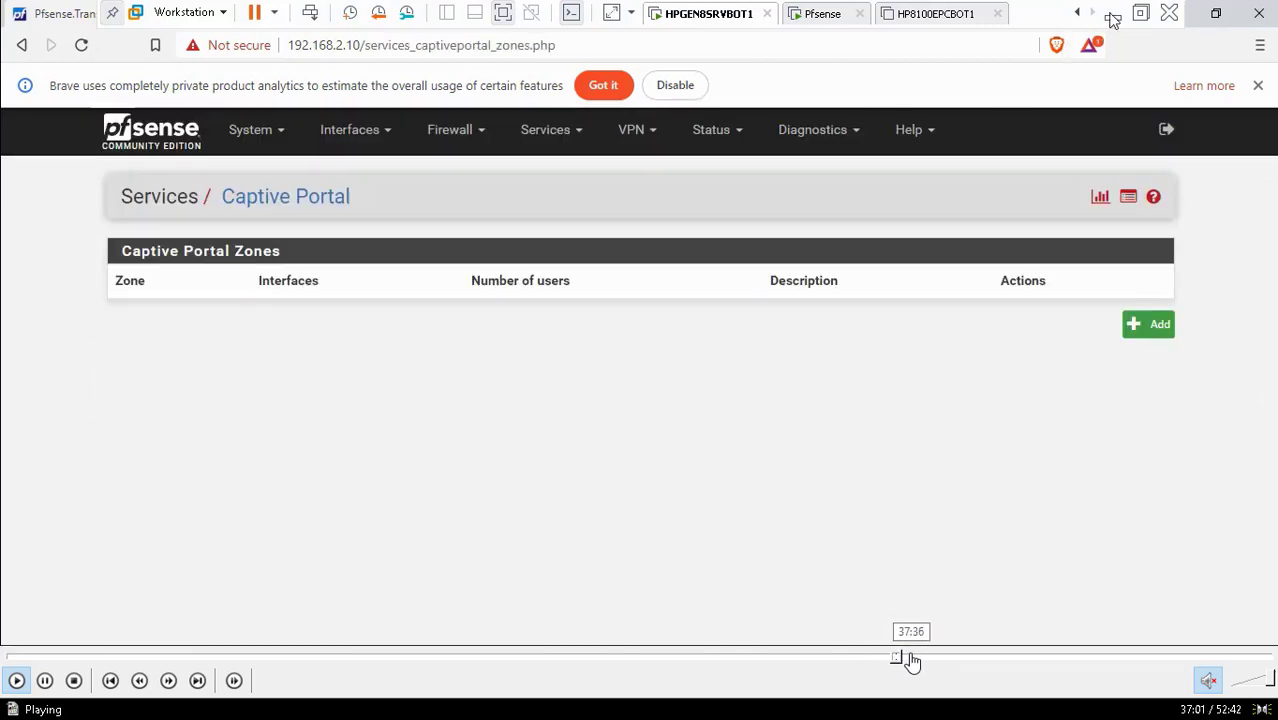
pyautogui.click(901, 660)
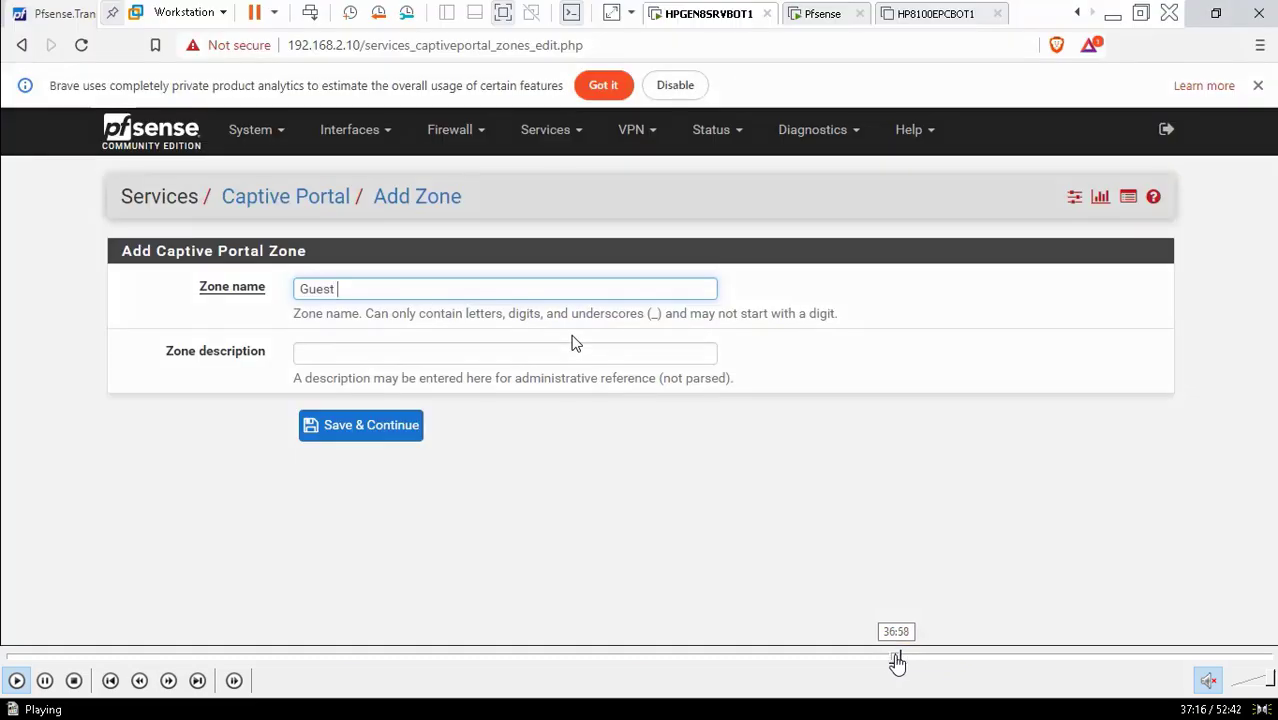
pyautogui.click(895, 660)
pyautogui.click(889, 660)
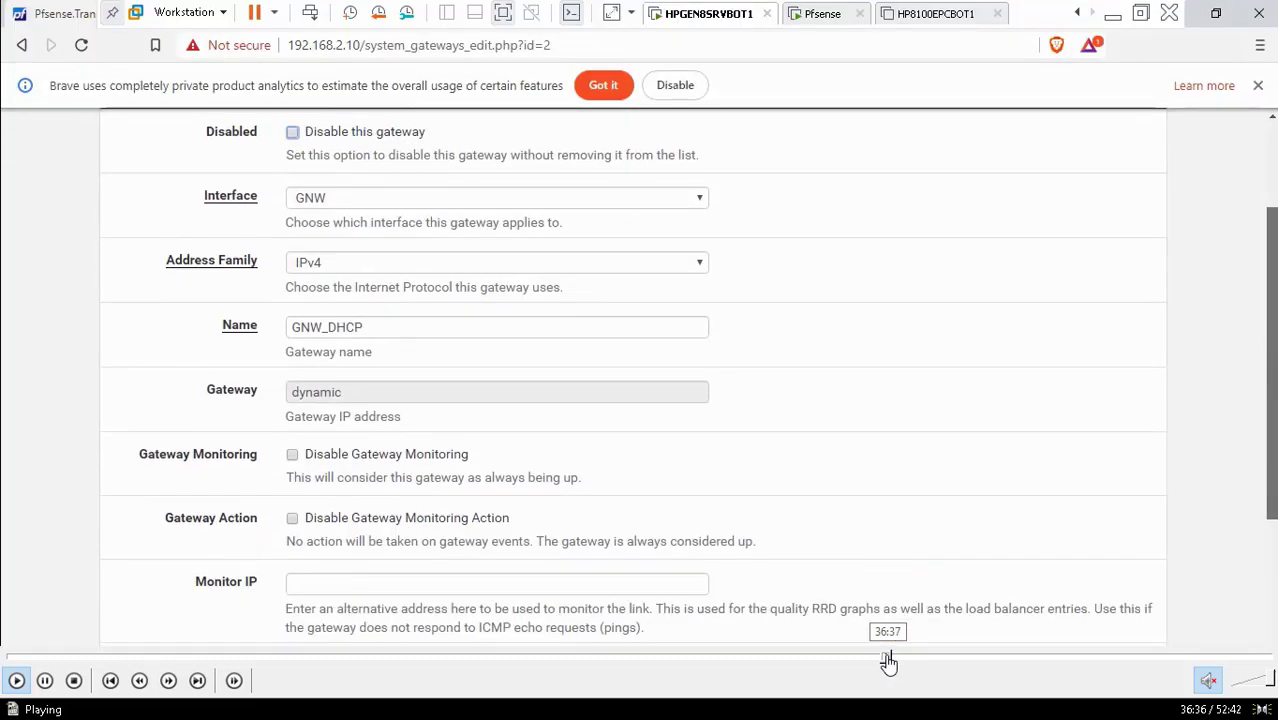
pyautogui.click(881, 660)
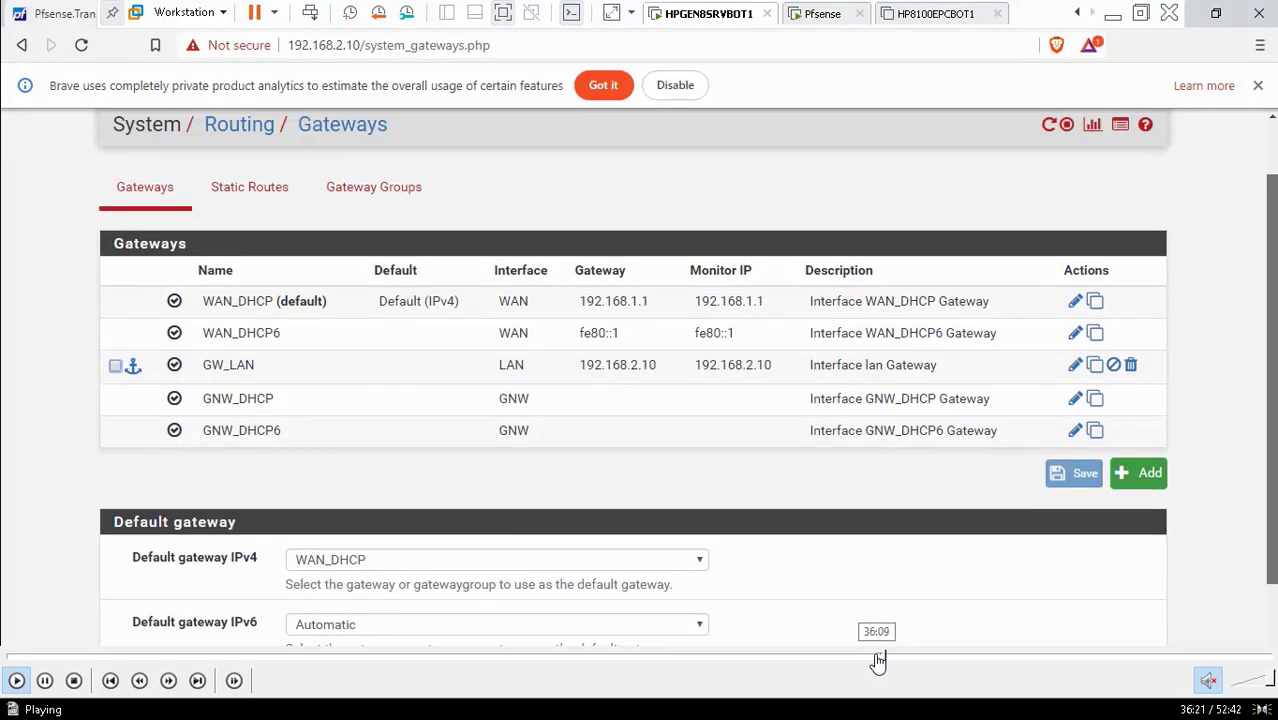
pyautogui.click(887, 660)
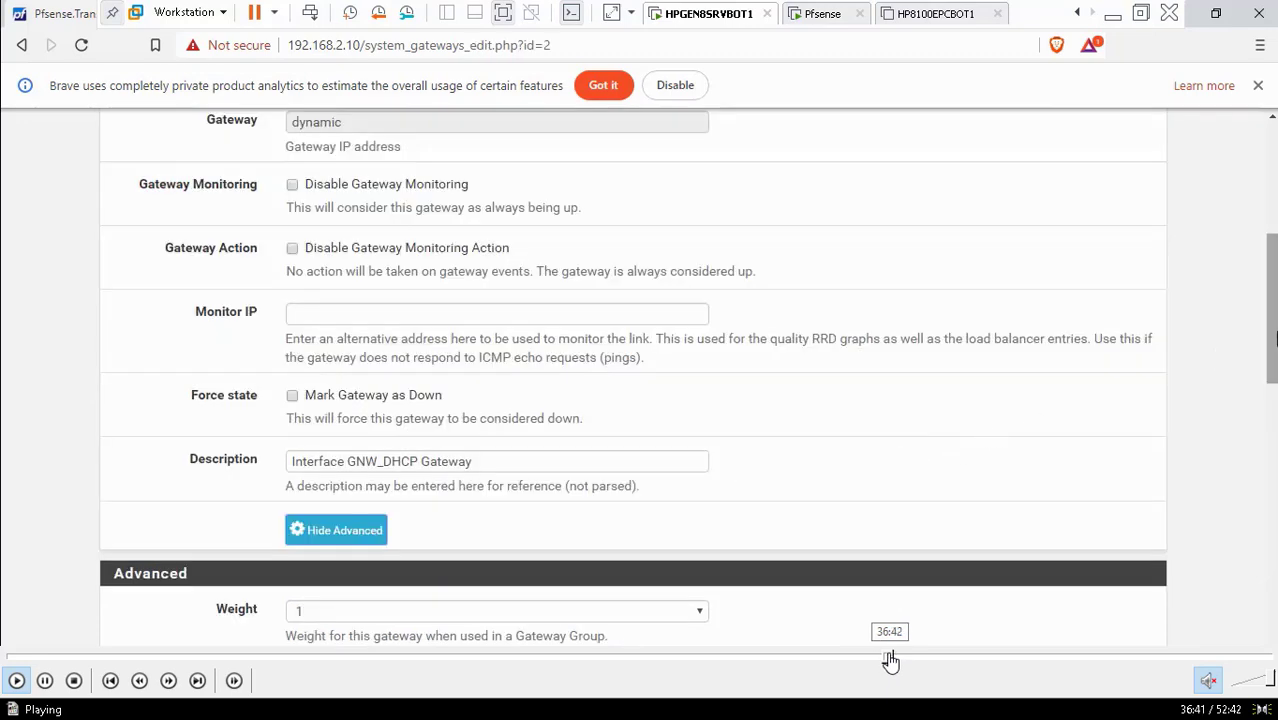
pyautogui.click(898, 660)
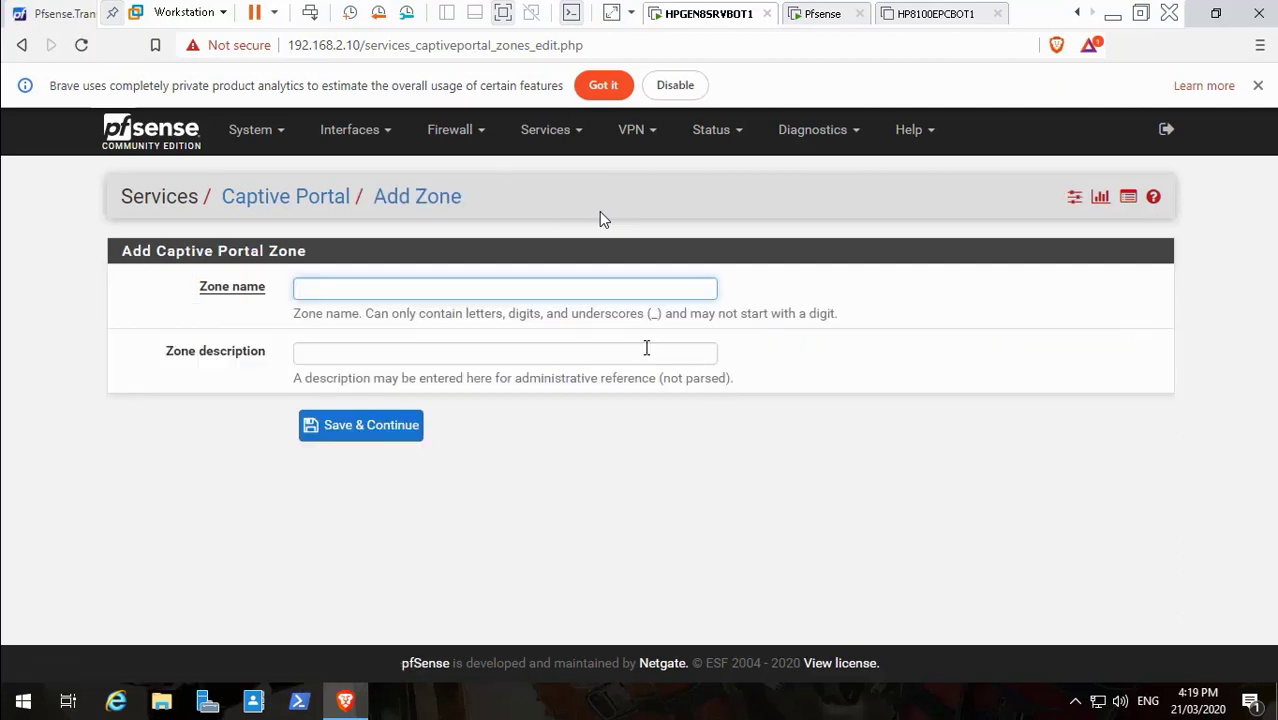
# Pause at the zone name entry, then skip to the Guest_WiFi_Internet_Portal Configuration page
pyautogui.click(45, 681)
pyautogui.moveTo(496, 687)
pyautogui.click(16, 683)
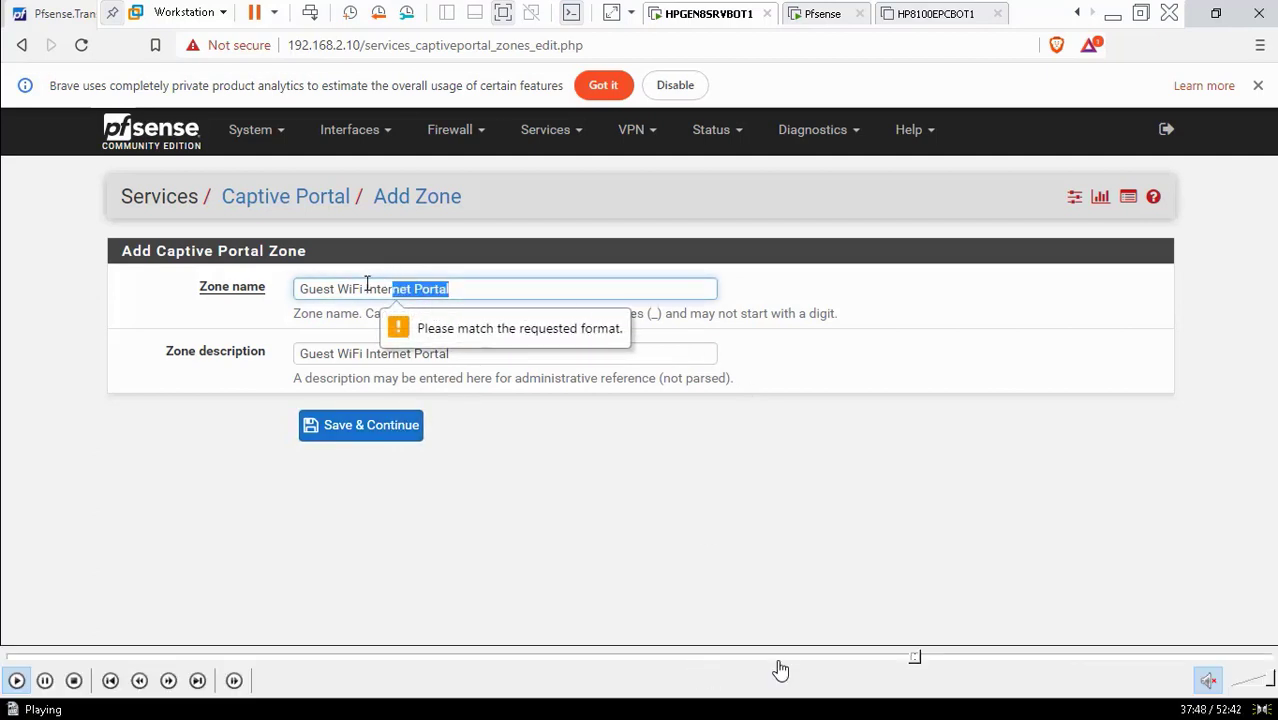
pyautogui.click(923, 656)
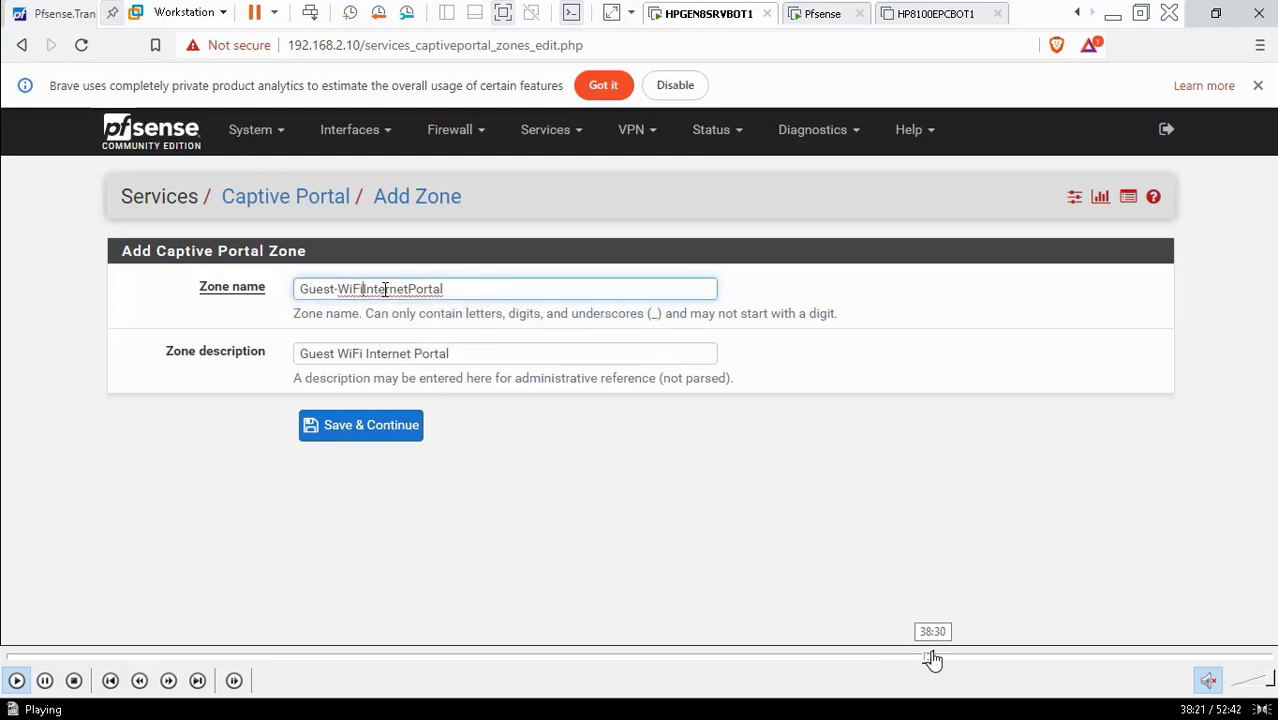
pyautogui.click(937, 657)
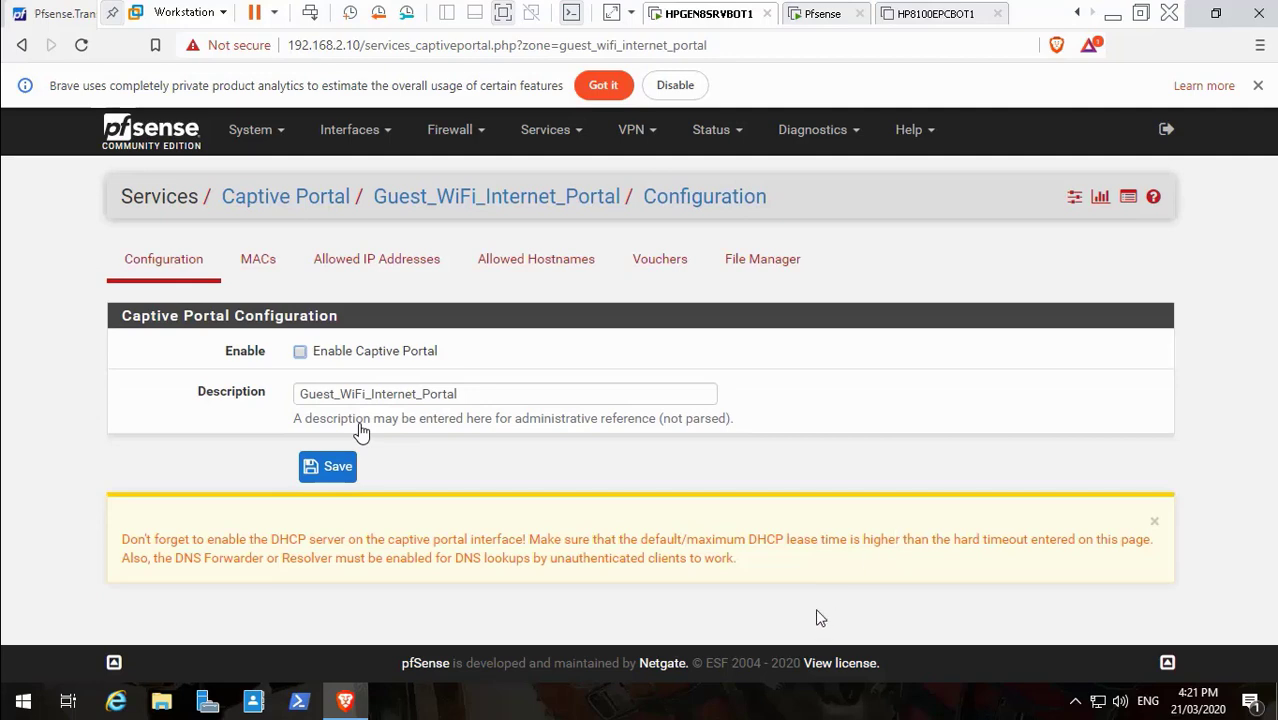
pyautogui.moveTo(152, 708)
pyautogui.moveTo(63, 679)
pyautogui.moveTo(5, 712)
pyautogui.click(15, 684)
# Enable the captive portal for the zone and assign it to the GNW interface
pyautogui.click(332, 348)
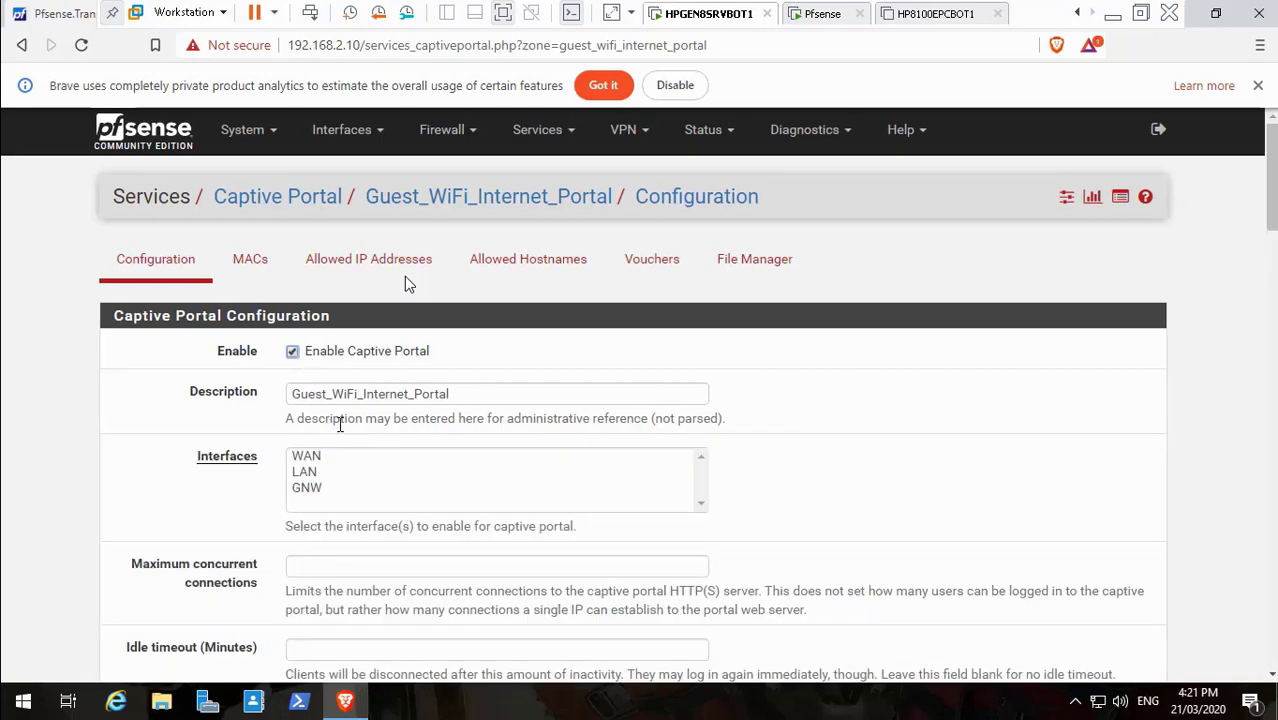
pyautogui.click(314, 490)
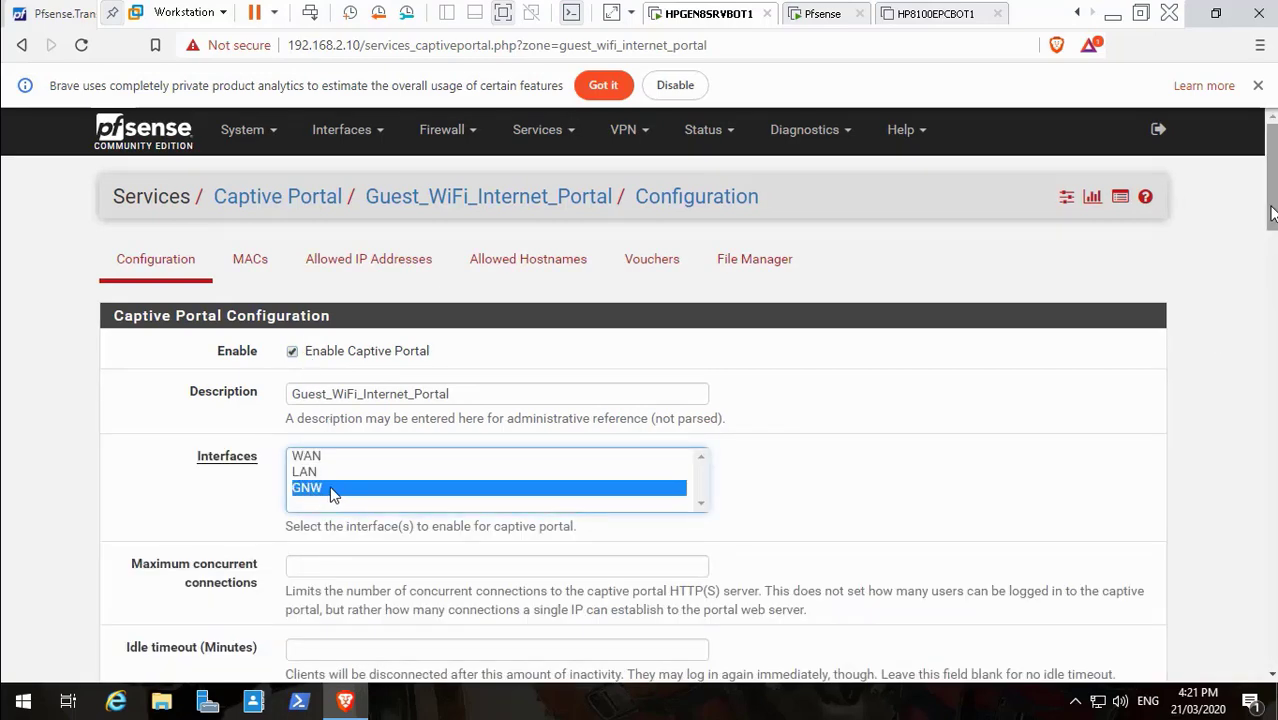
pyautogui.moveTo(1272, 212); pyautogui.dragTo(1272, 250)
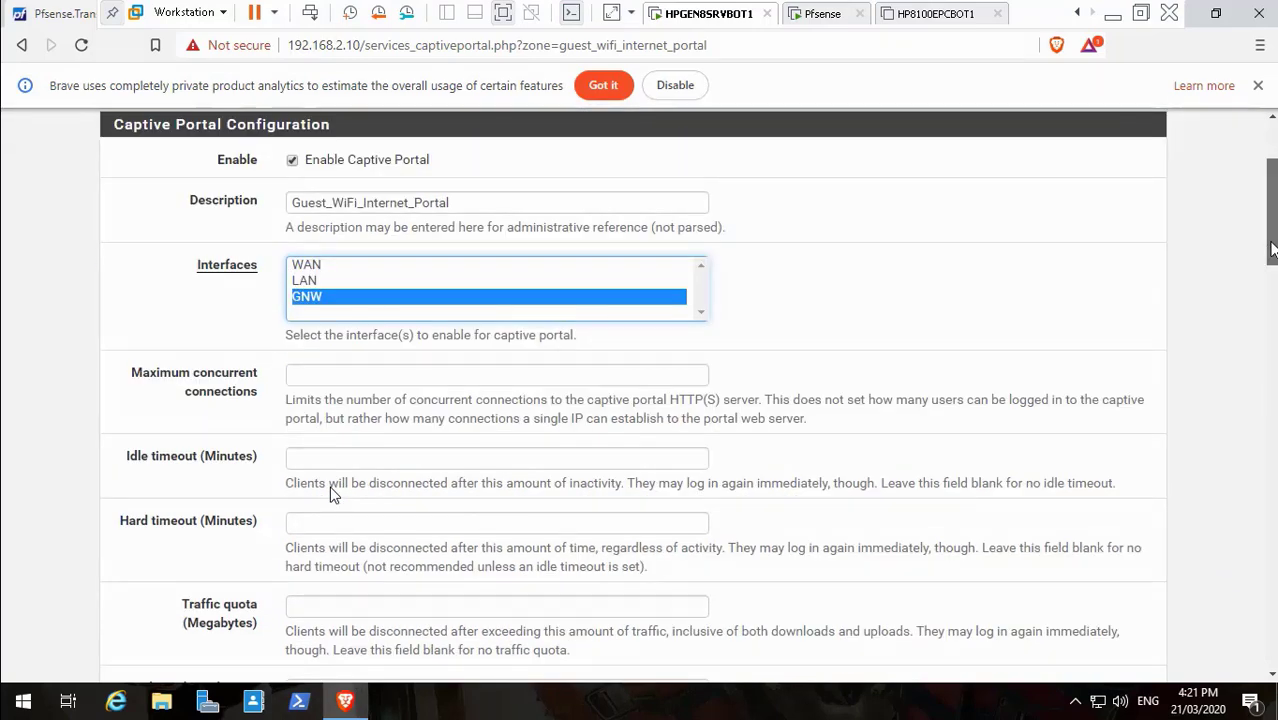
pyautogui.click(1116, 13)
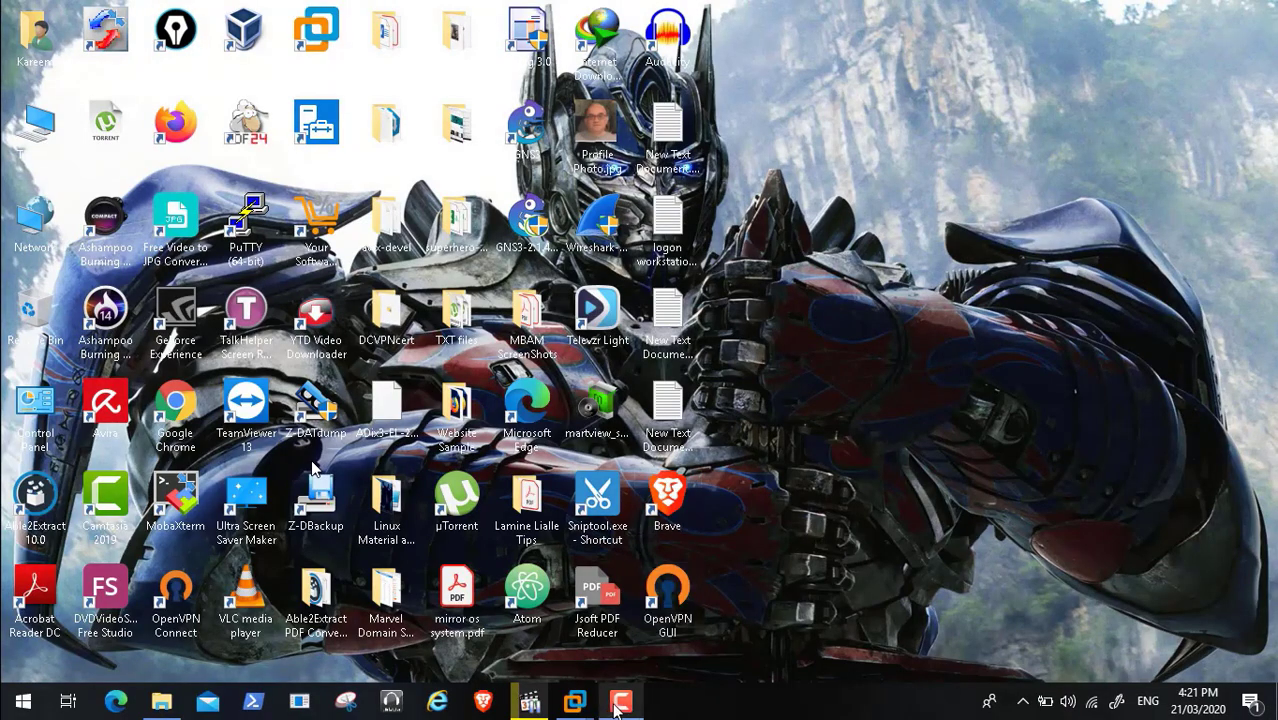
pyautogui.click(1190, 614)
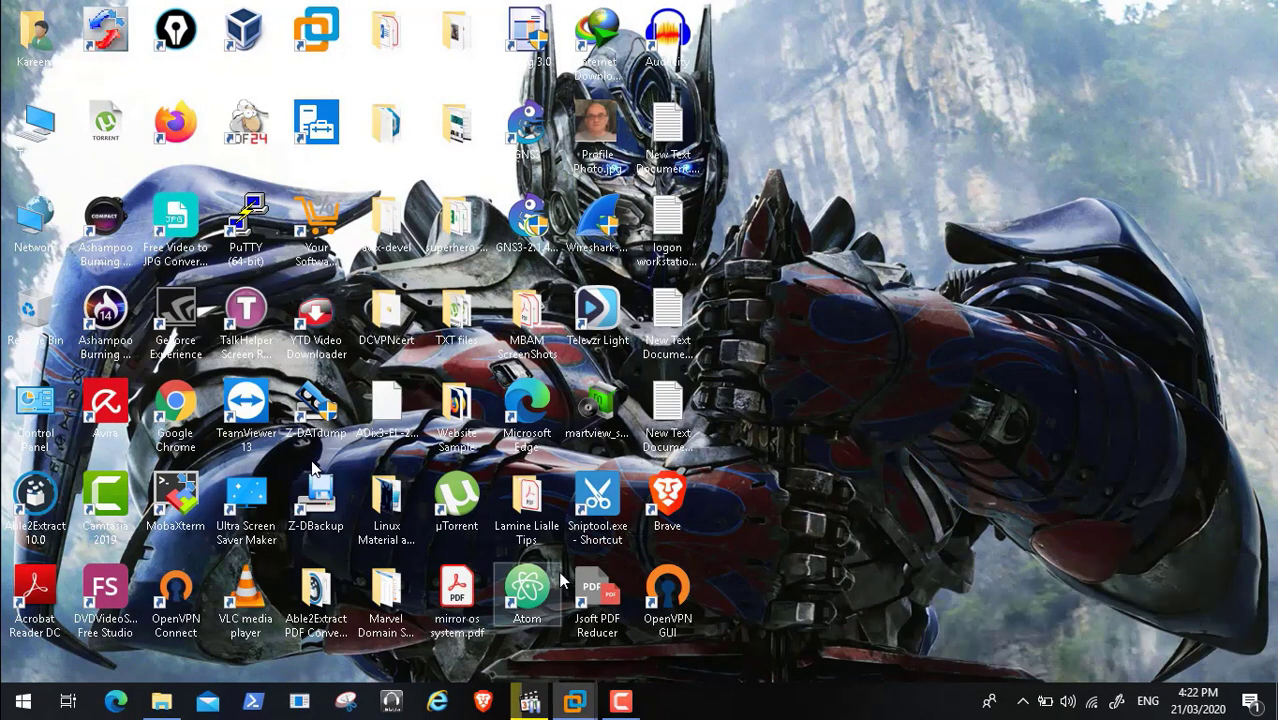
# Set the idle timeout to 5 minutes and the hard timeout to 120 minutes
pyautogui.moveTo(575, 700)
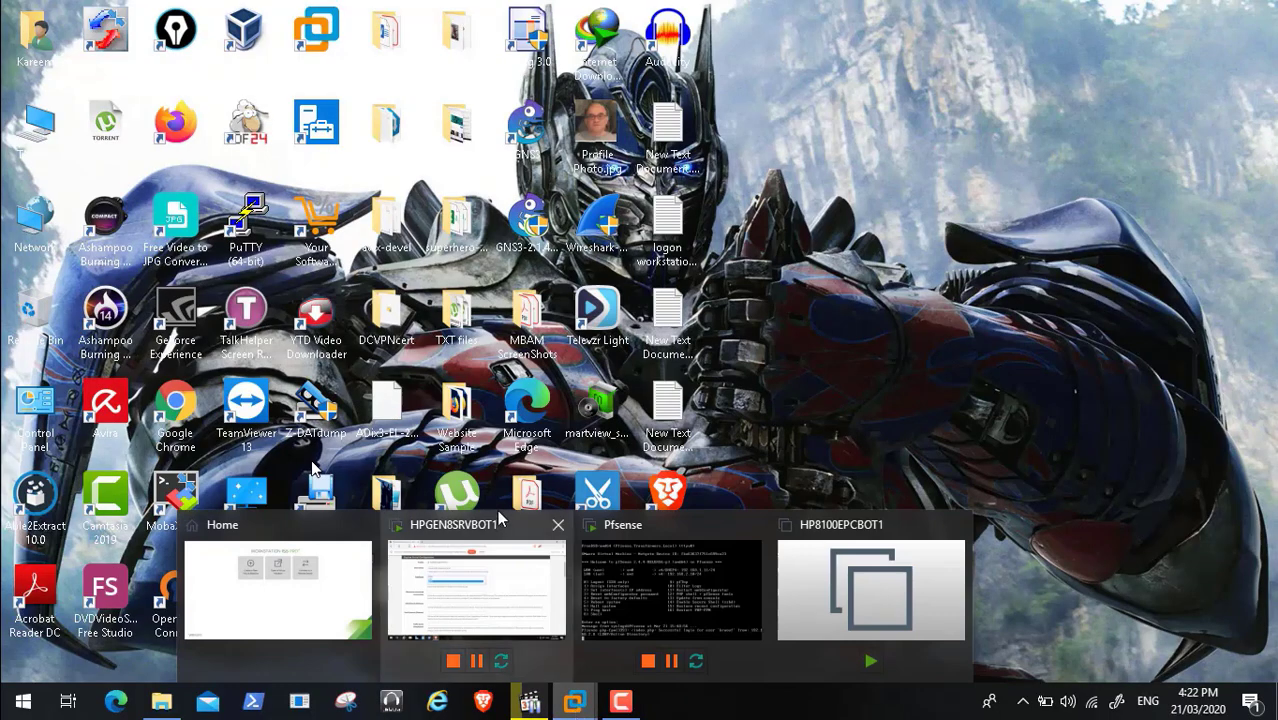
pyautogui.click(480, 578)
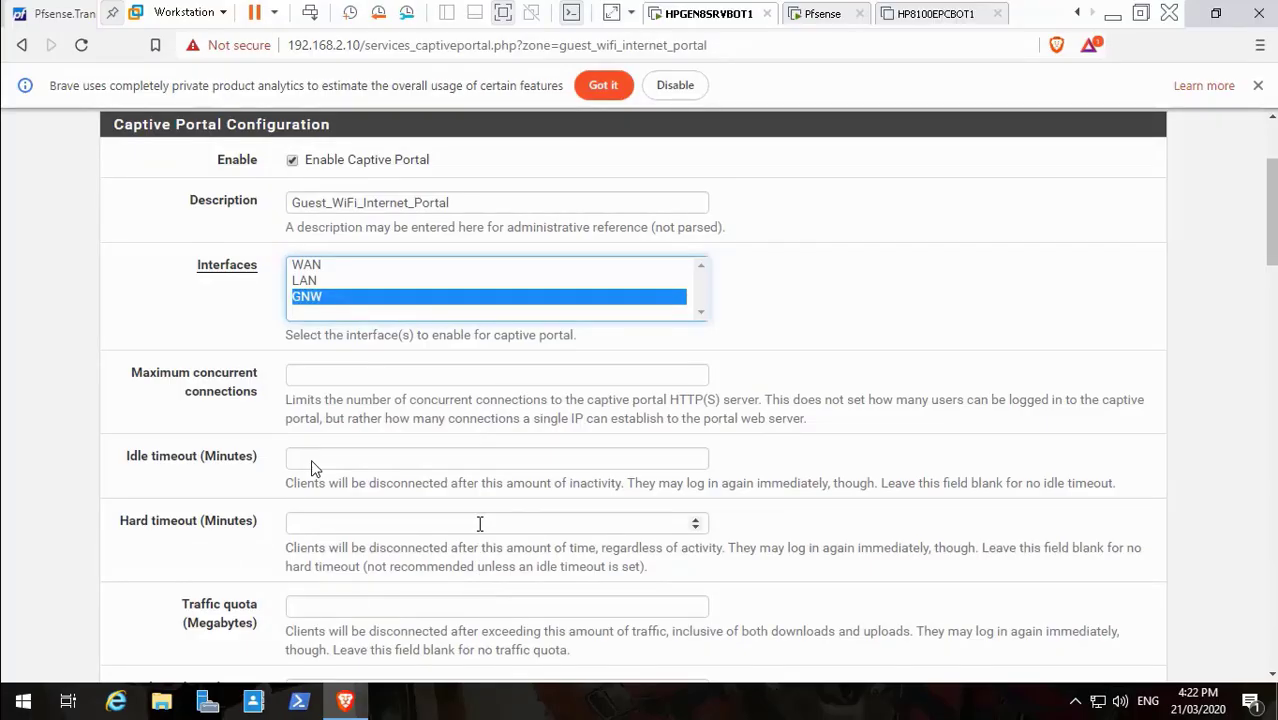
pyautogui.click(311, 460)
pyautogui.write('5')
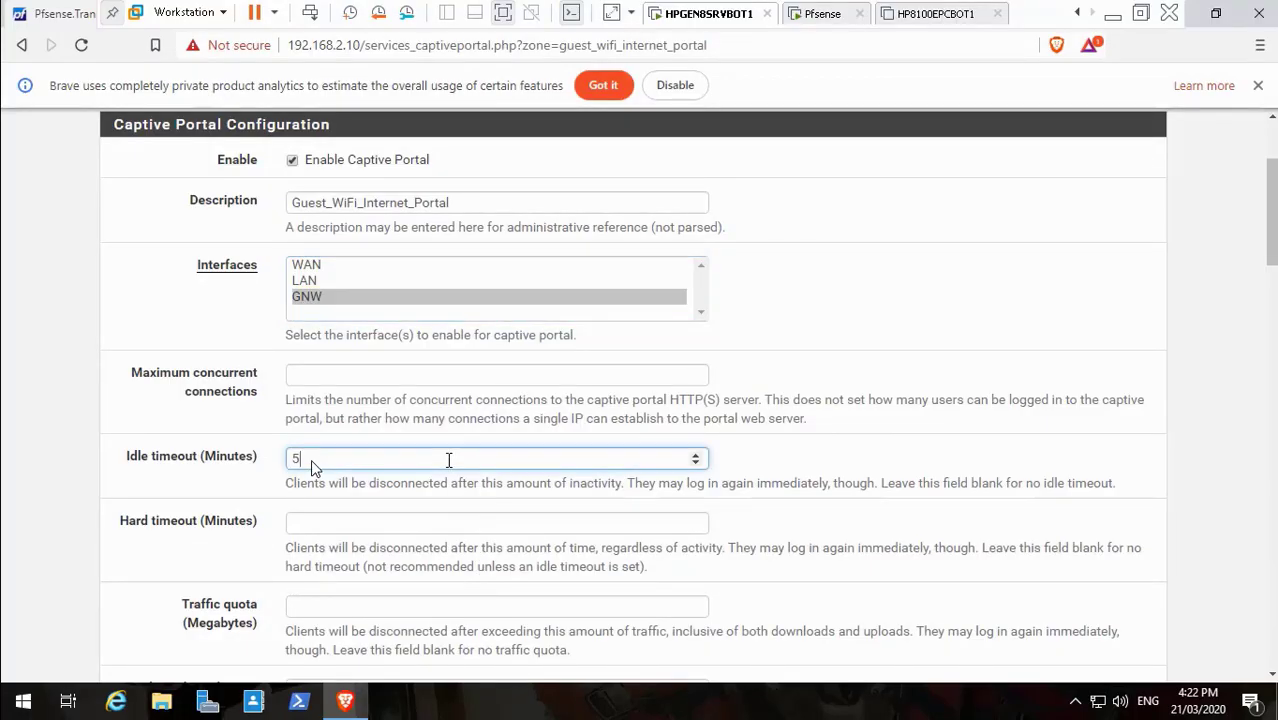
pyautogui.click(428, 522)
pyautogui.write('120')
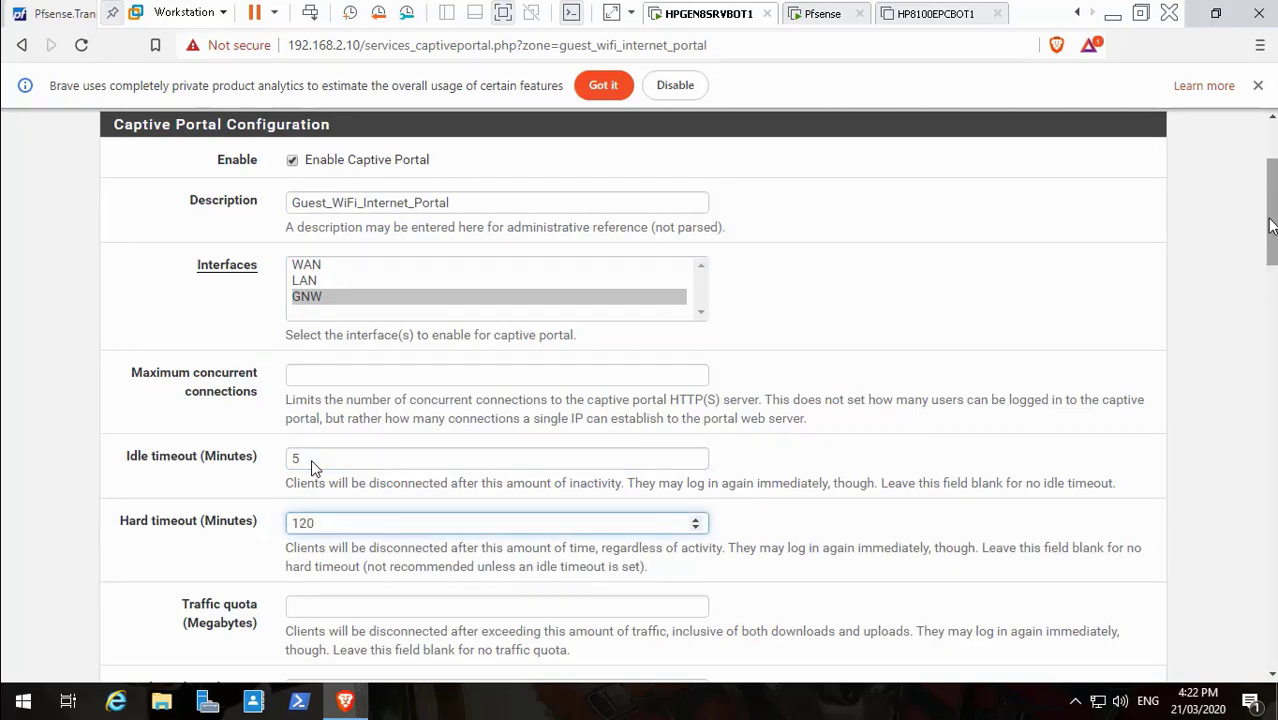
pyautogui.scroll(-3, 1272, 228)
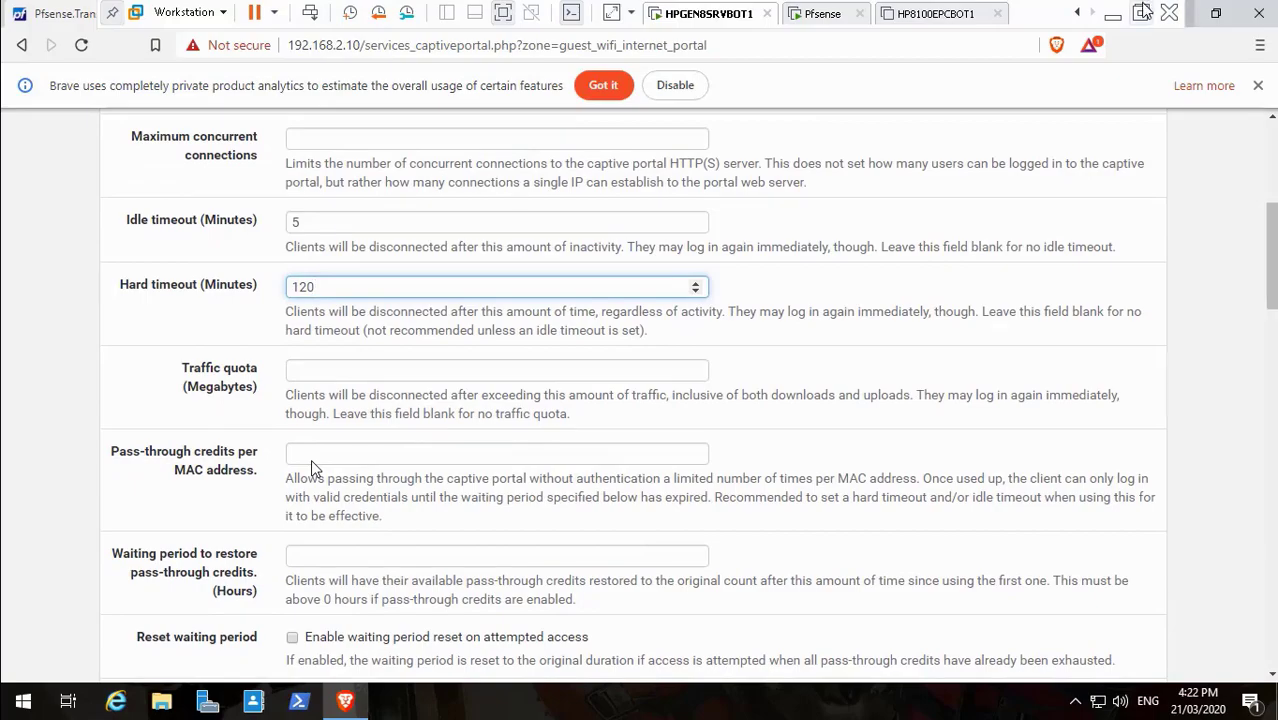
pyautogui.click(1113, 13)
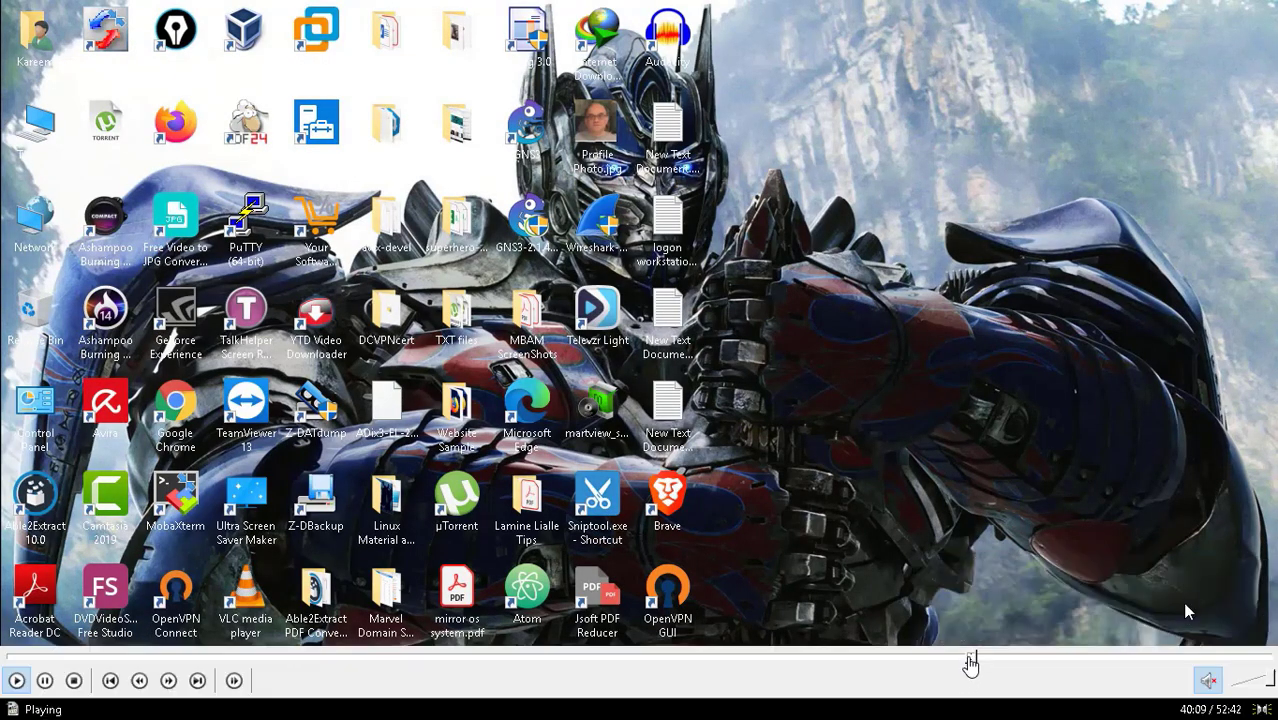
# Jump the video back to the portal configuration, then minimise the guest and pause recording
pyautogui.click(958, 658)
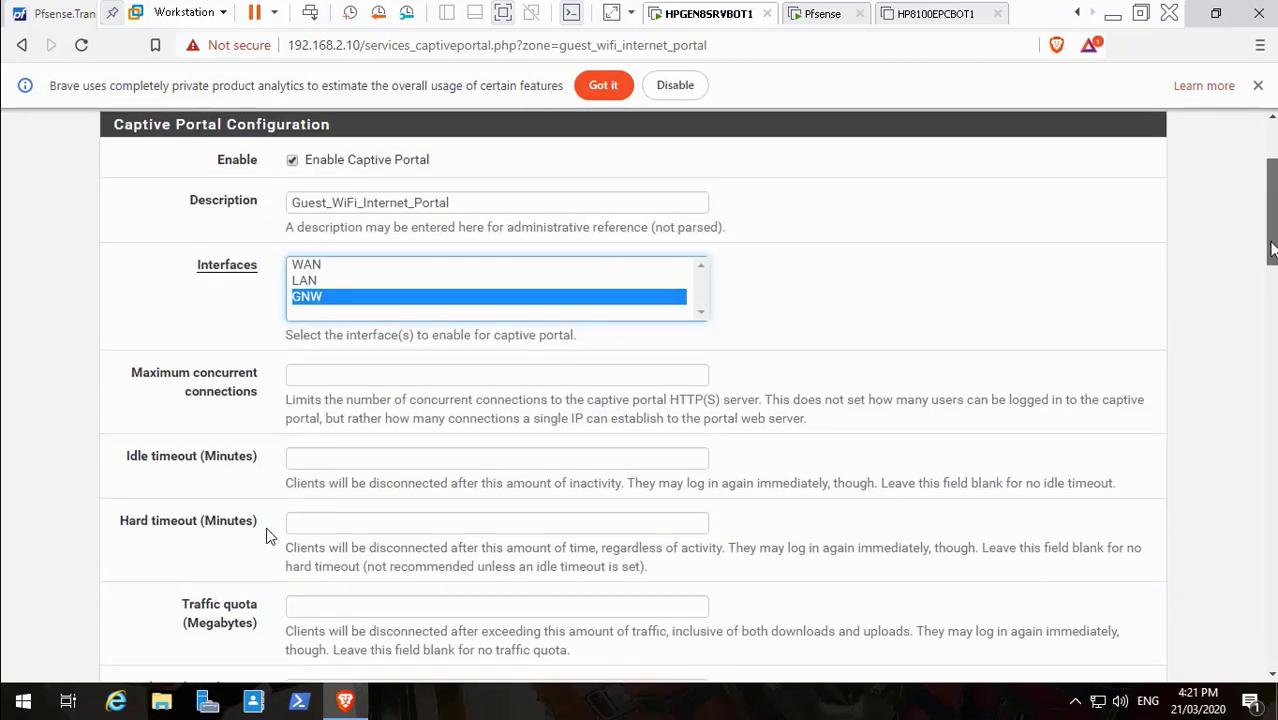
pyautogui.click(44, 681)
pyautogui.moveTo(14, 672)
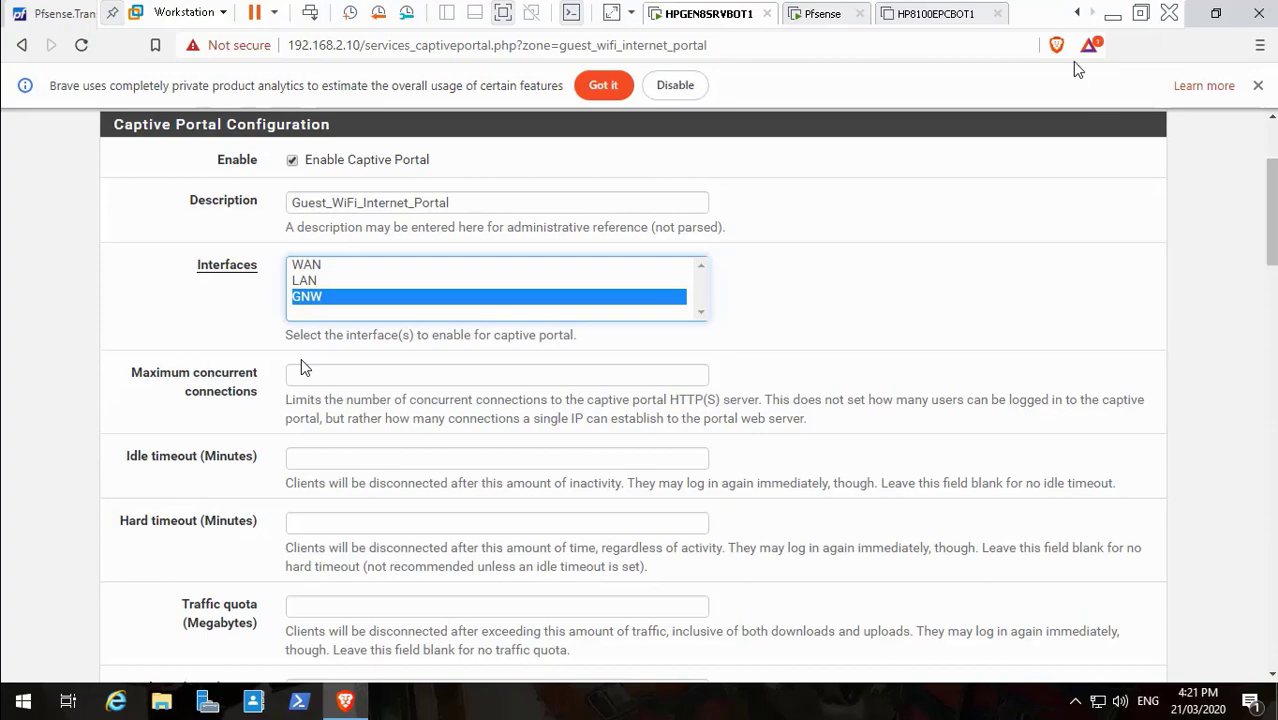
pyautogui.click(1113, 14)
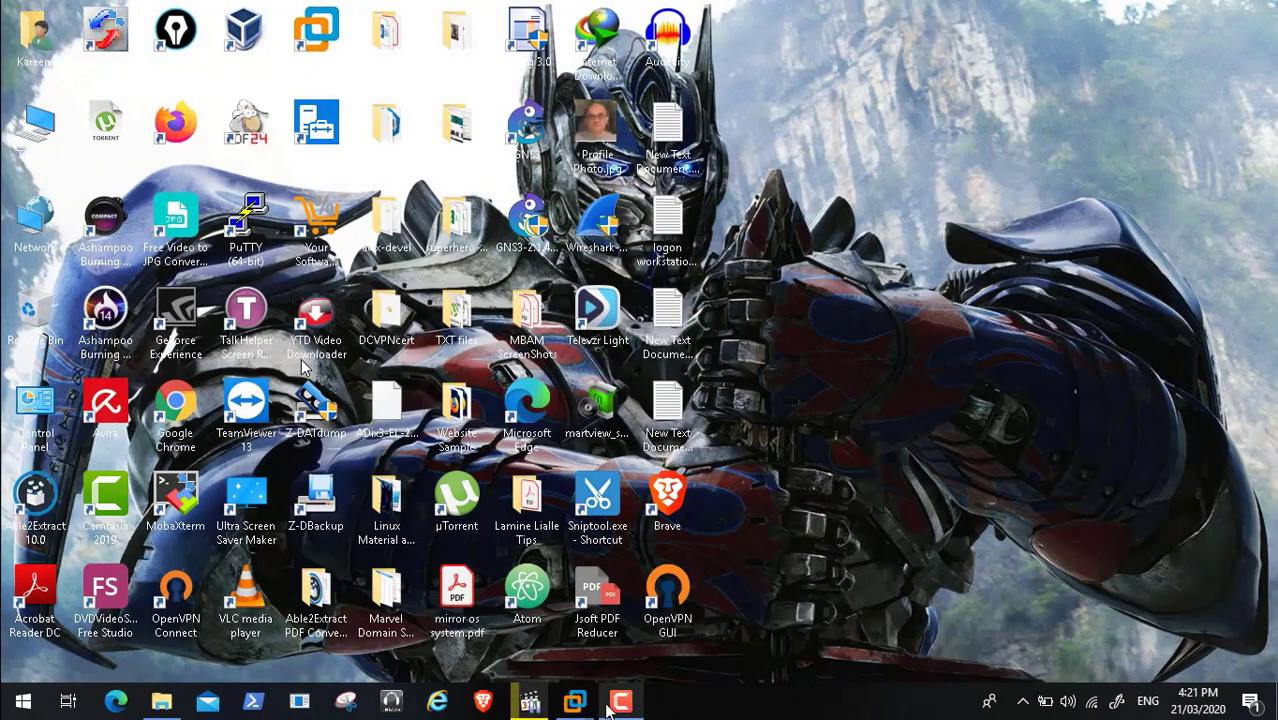
pyautogui.click(620, 701)
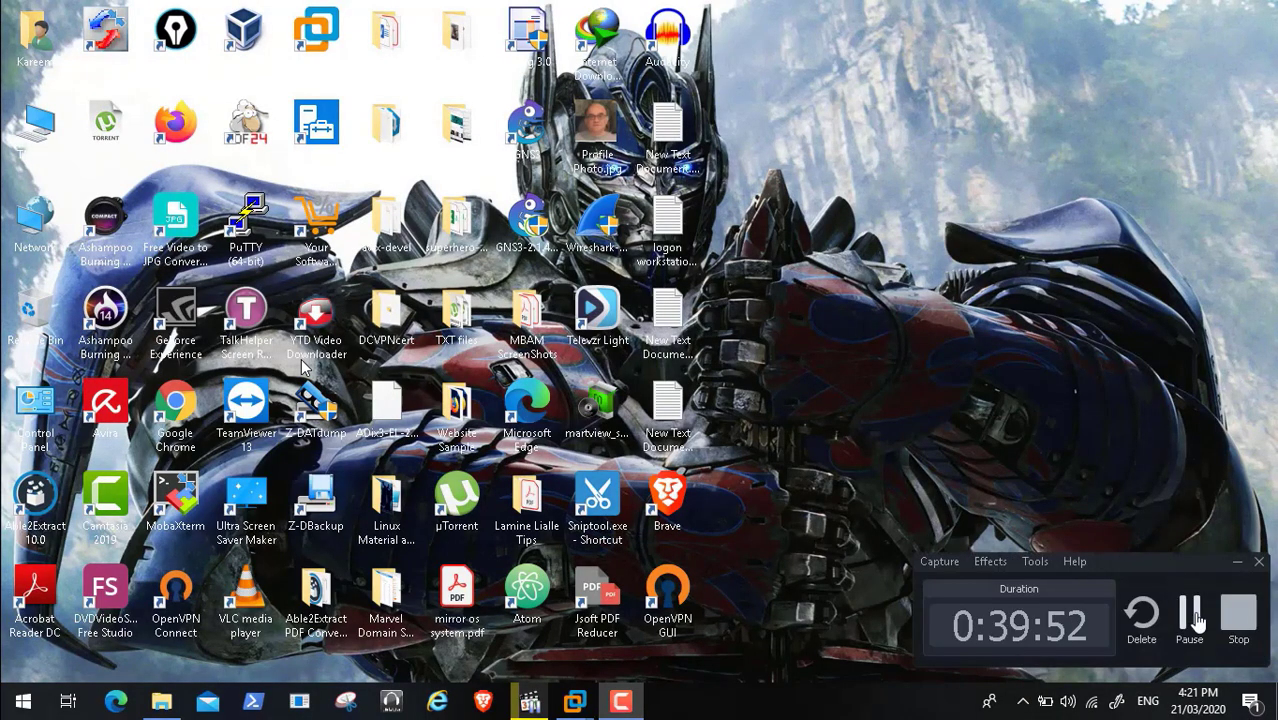
pyautogui.click(1191, 613)
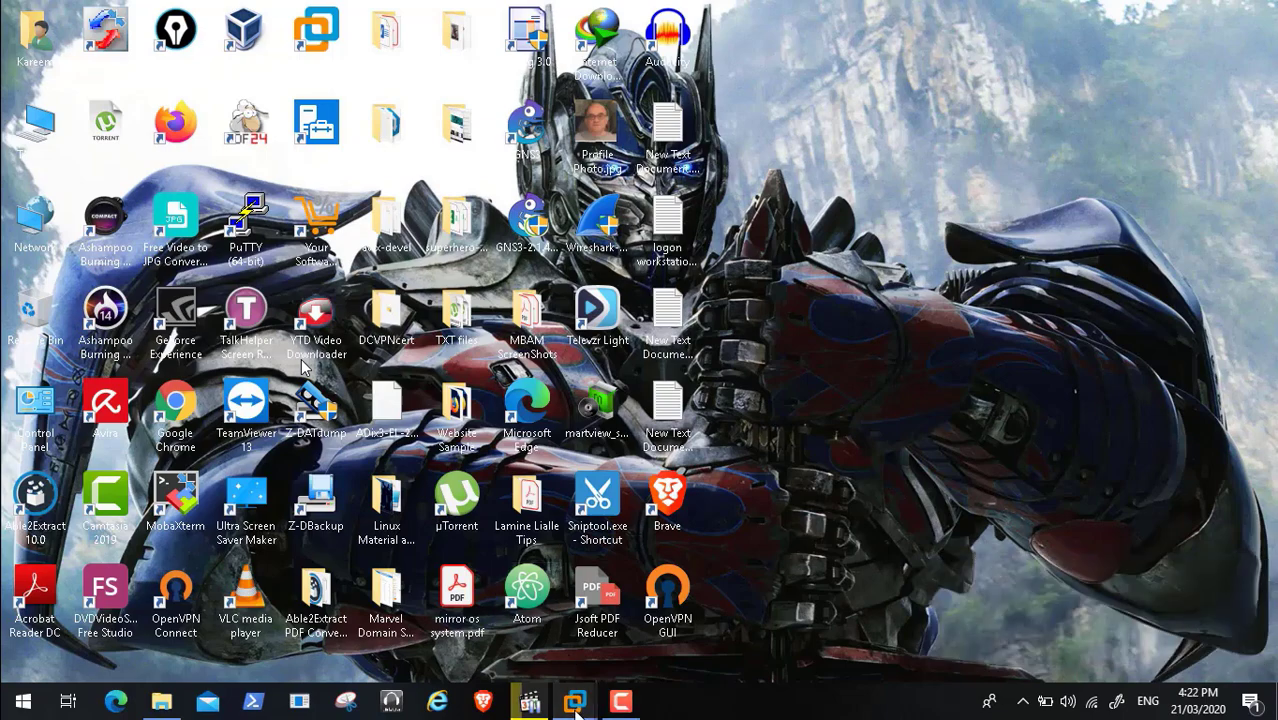
# Enter 5 in Idle timeout and 120 in Hard timeout (Minutes) on the HPGEN8SRVBOT1 portal zone
pyautogui.moveTo(575, 705)
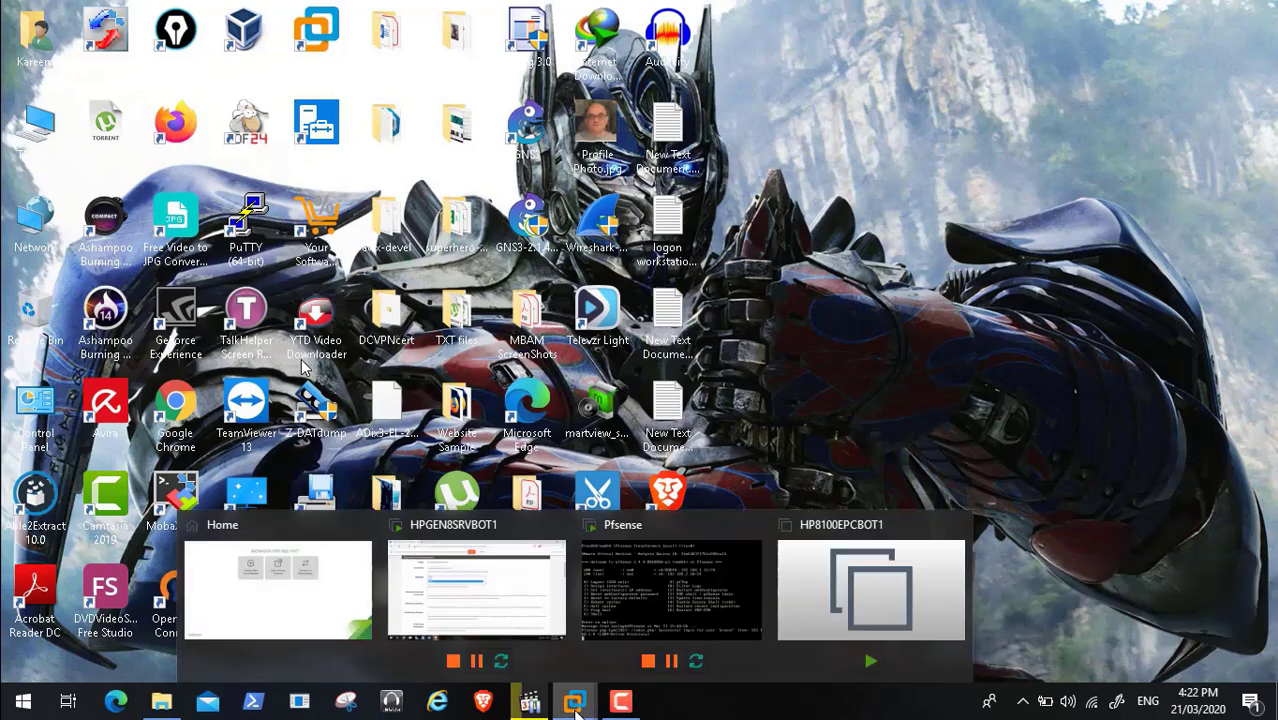
pyautogui.click(482, 578)
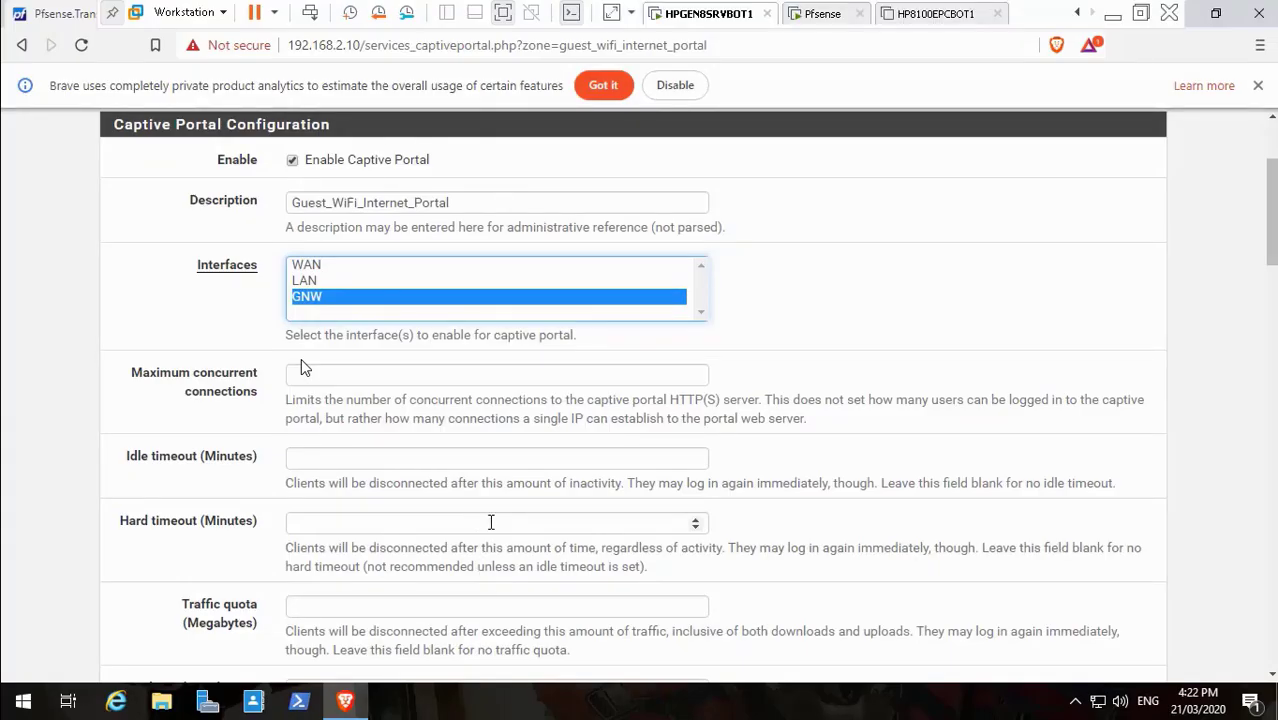
pyautogui.click(449, 459)
pyautogui.write('5')
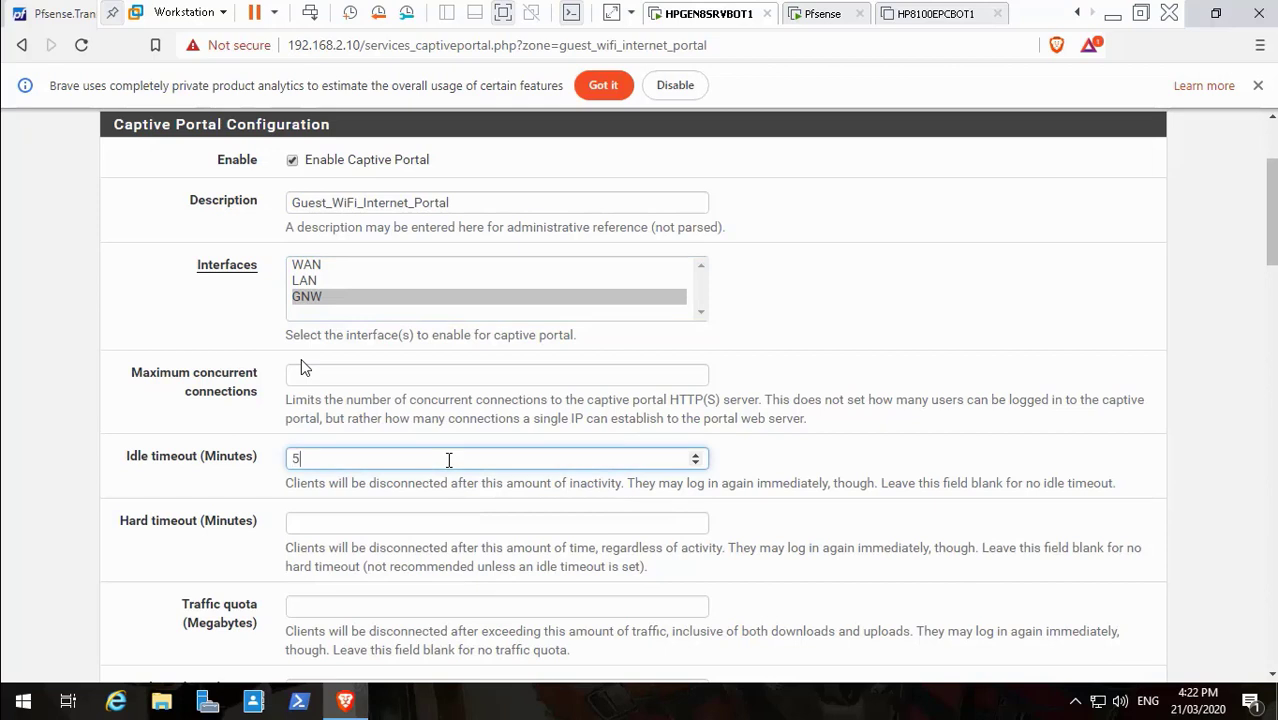
pyautogui.click(428, 524)
pyautogui.write('1')
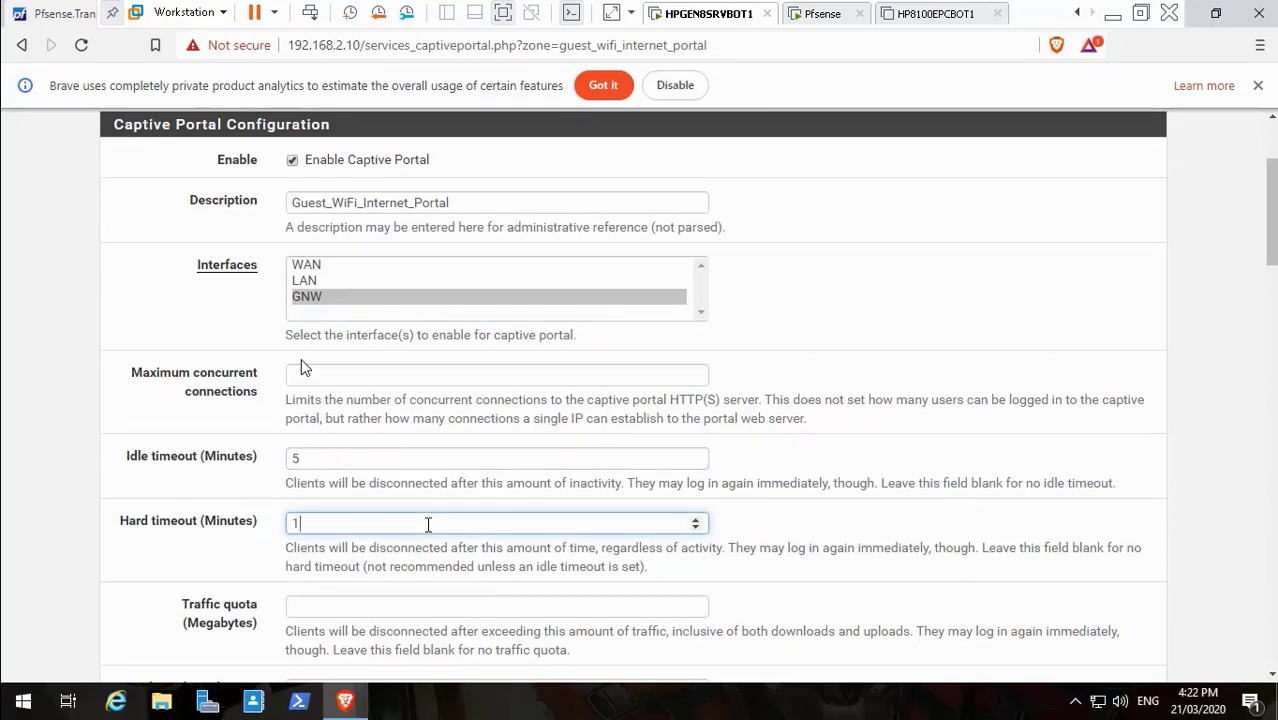
pyautogui.write('20')
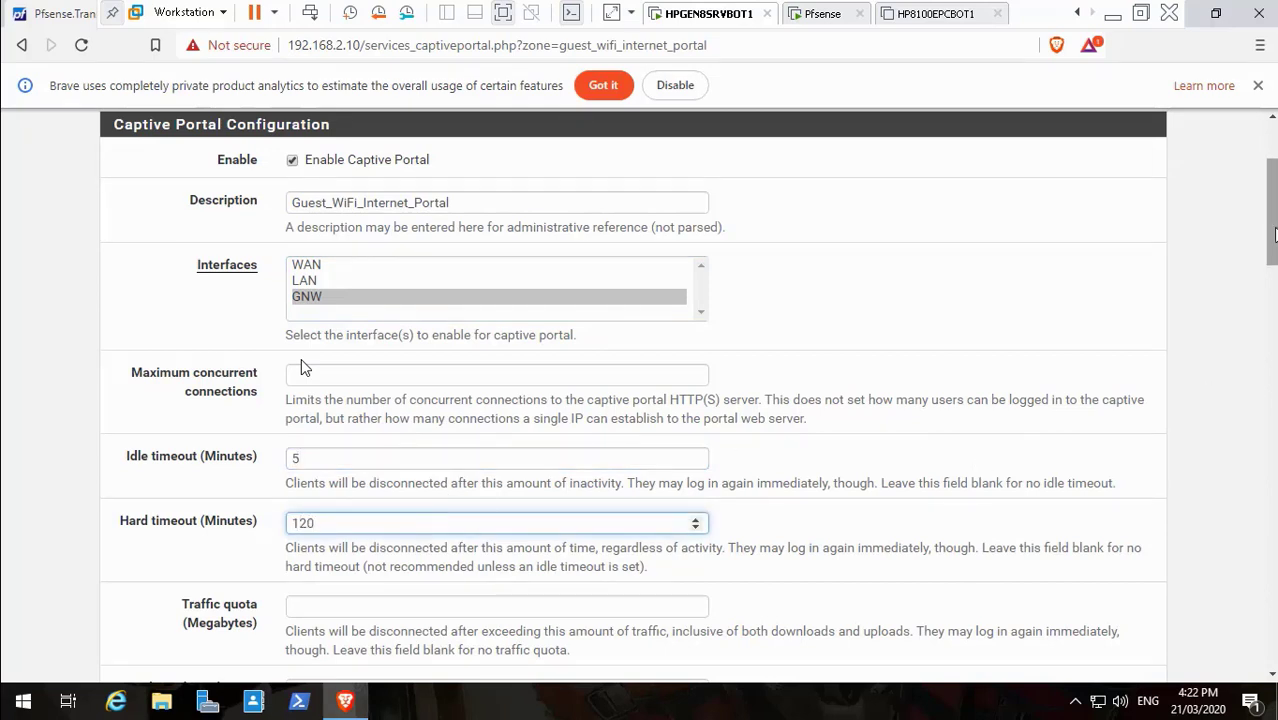
pyautogui.moveTo(1273, 227); pyautogui.dragTo(1273, 271)
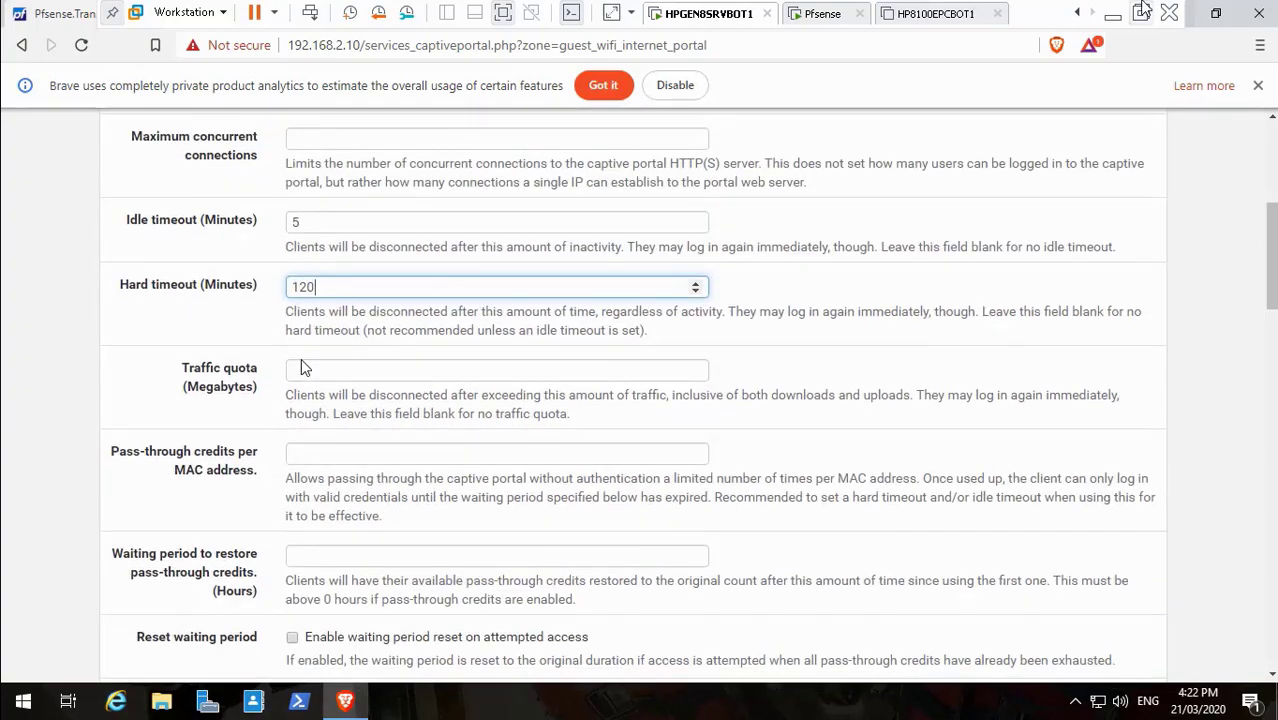
pyautogui.click(1113, 14)
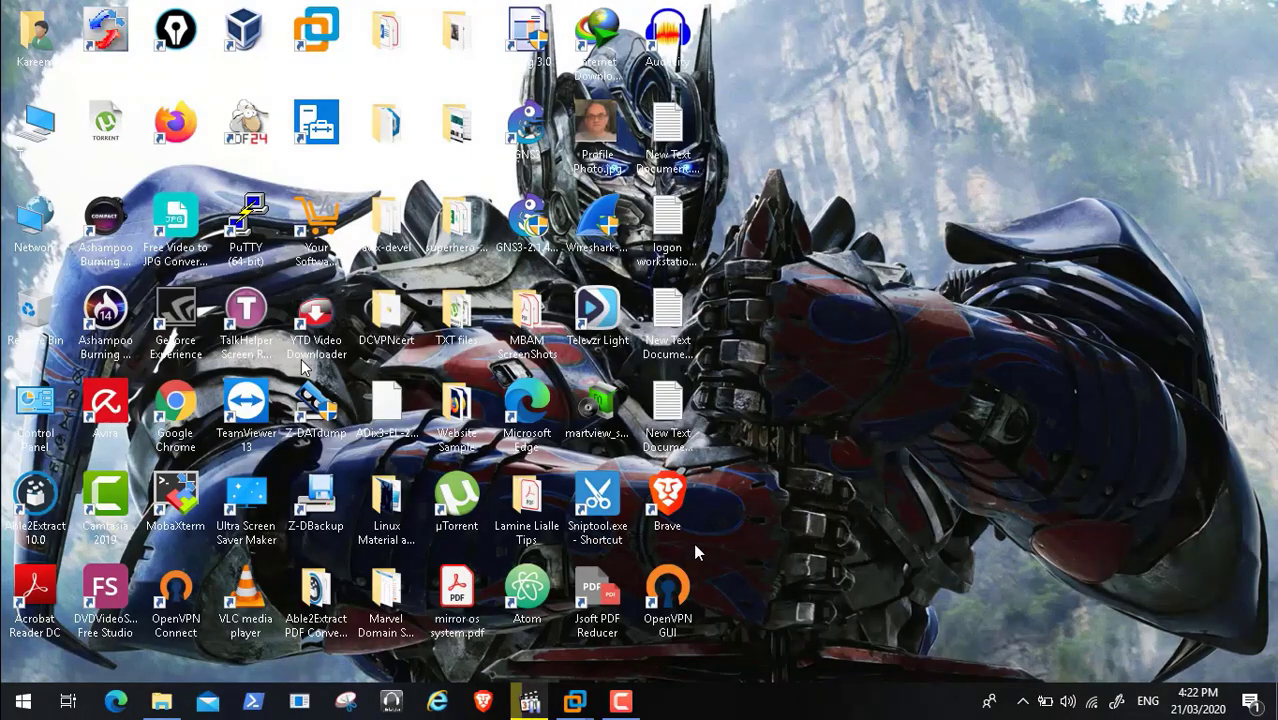
pyautogui.click(621, 703)
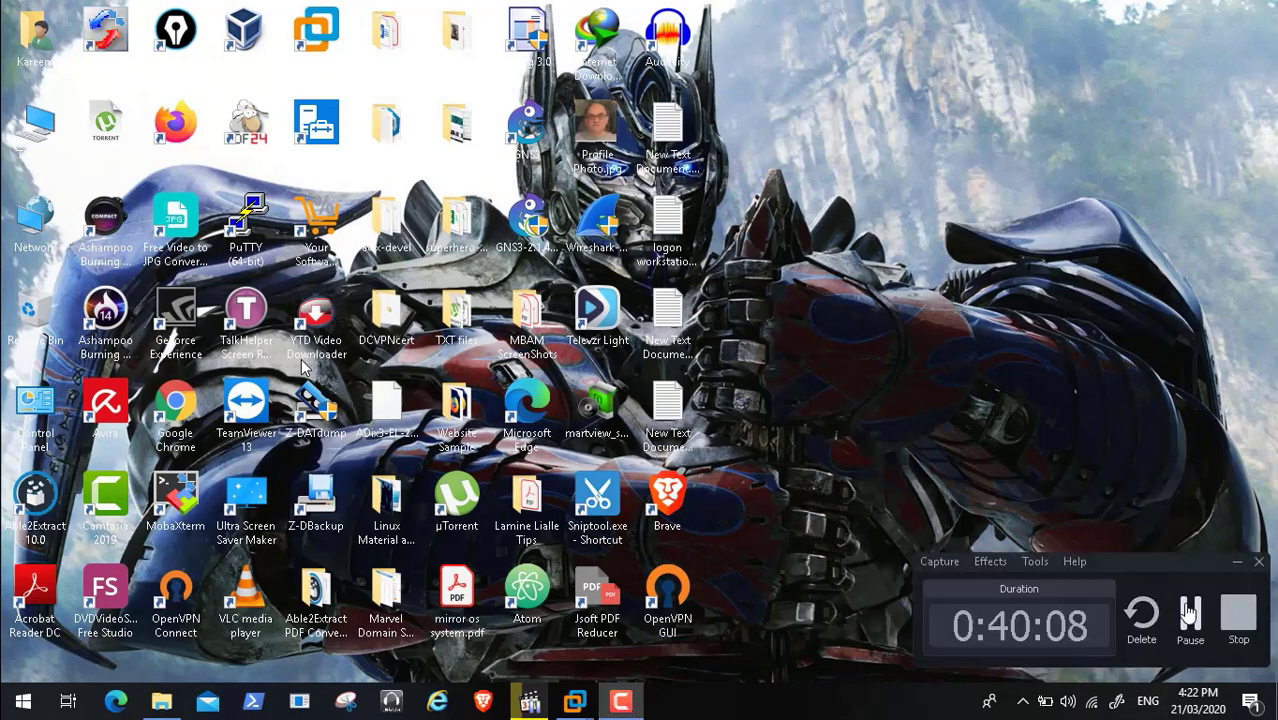
pyautogui.moveTo(575, 703)
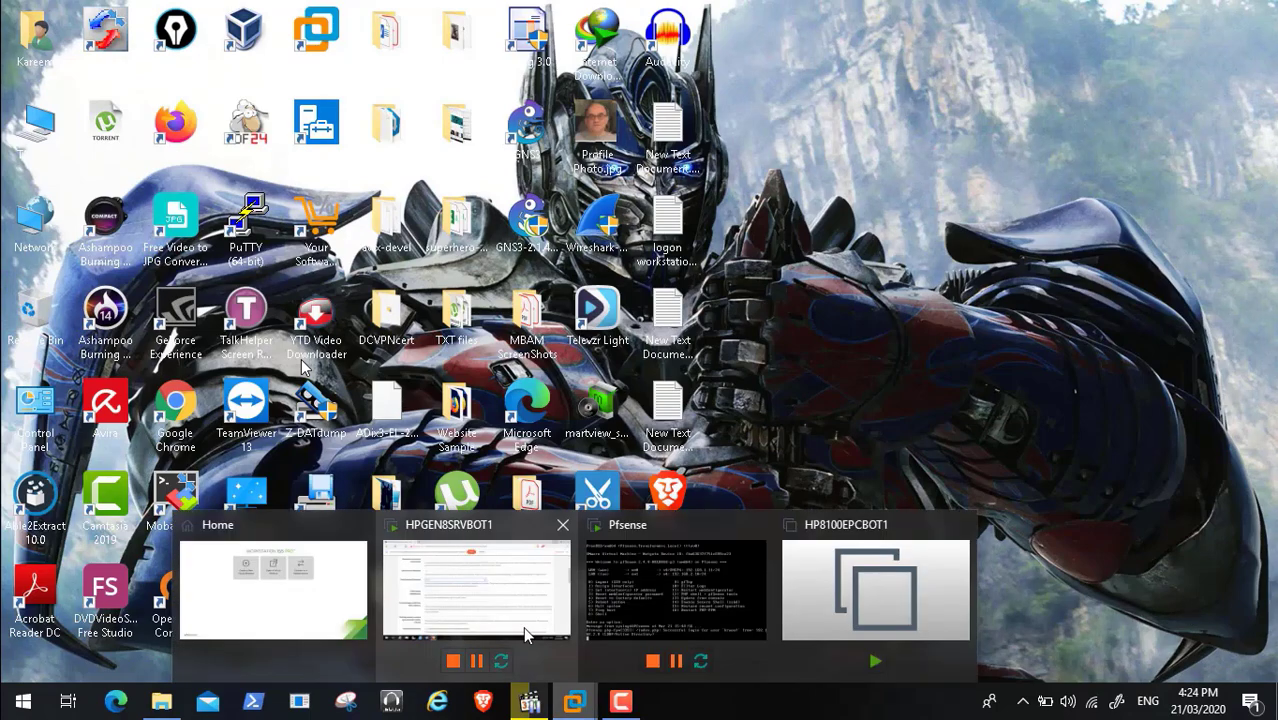
pyautogui.click(527, 635)
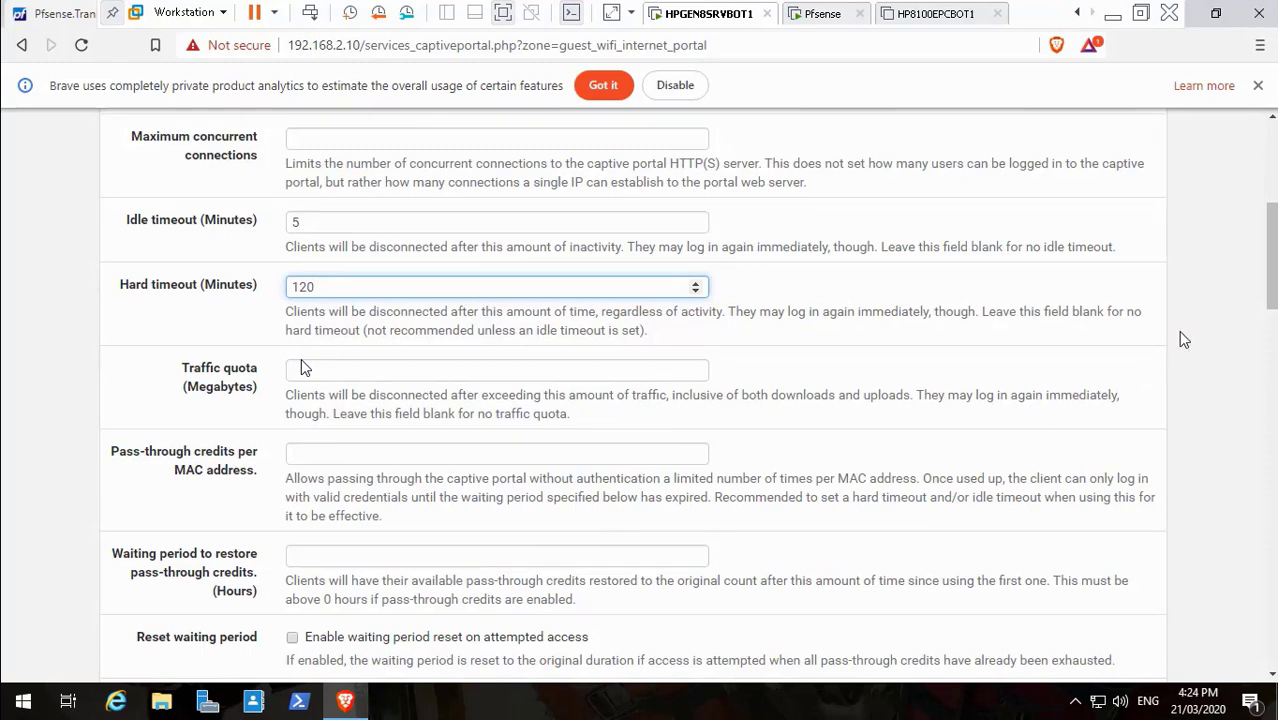
# Copy $PORTAL_REDIRURL$ from the help text into the Pre-authentication redirect URL field
pyautogui.scroll(-1, 1272, 312)
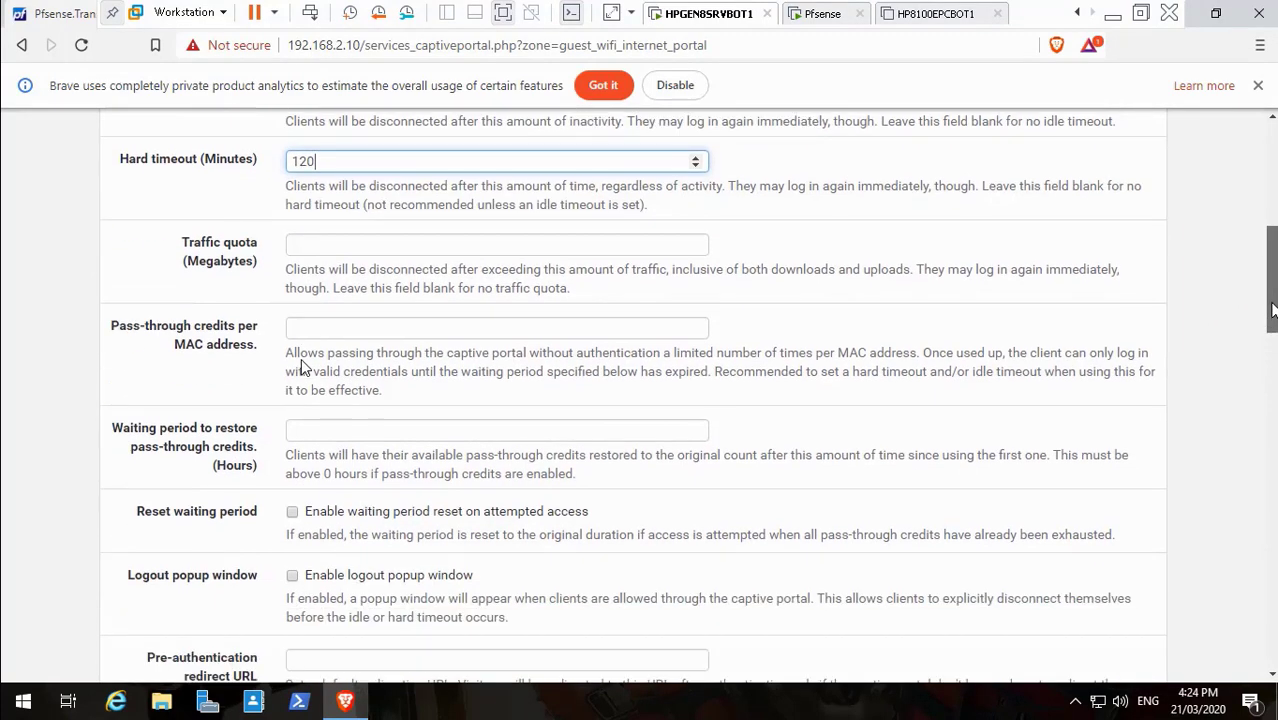
pyautogui.moveTo(1272, 303); pyautogui.dragTo(1275, 352)
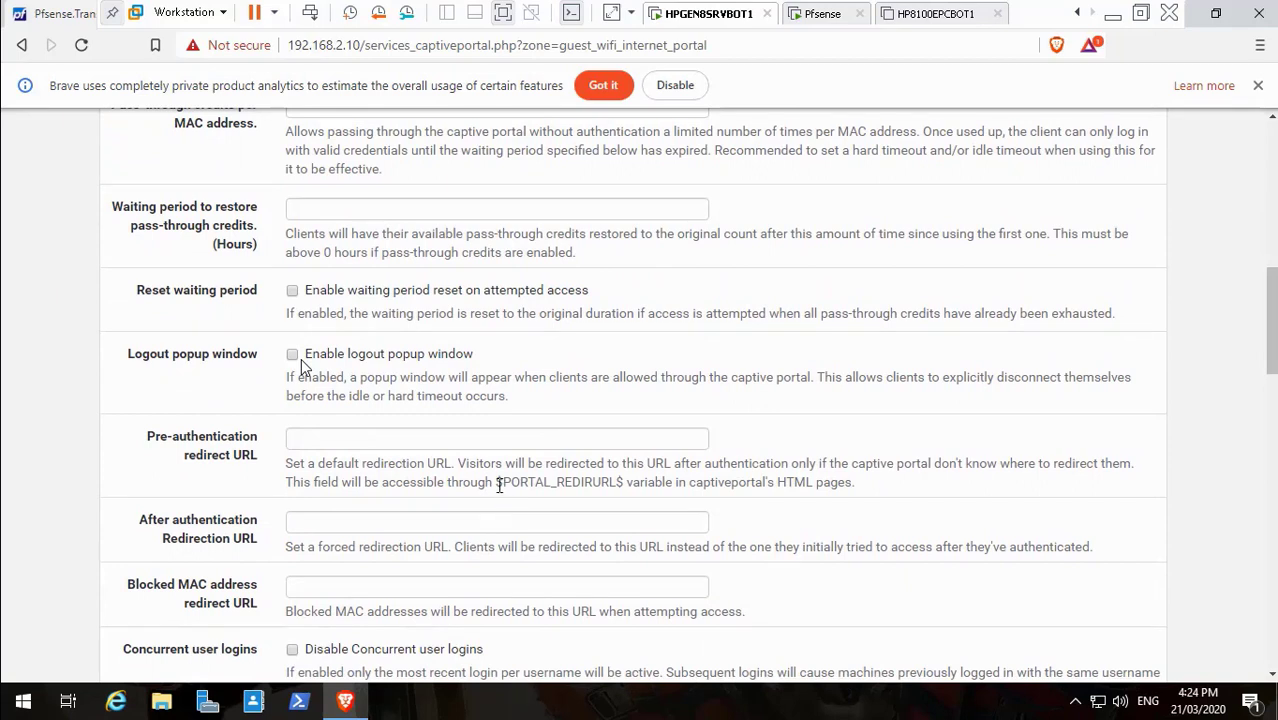
pyautogui.moveTo(498, 484); pyautogui.dragTo(614, 480)
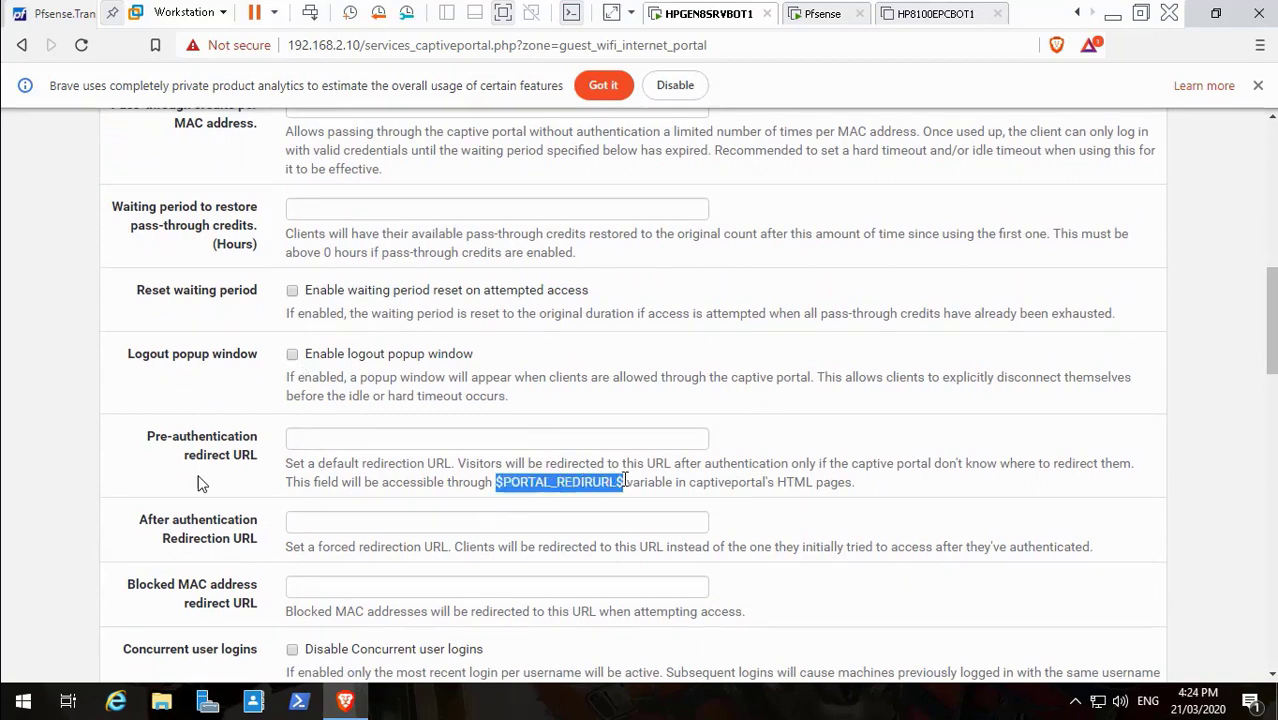
pyautogui.click(308, 440)
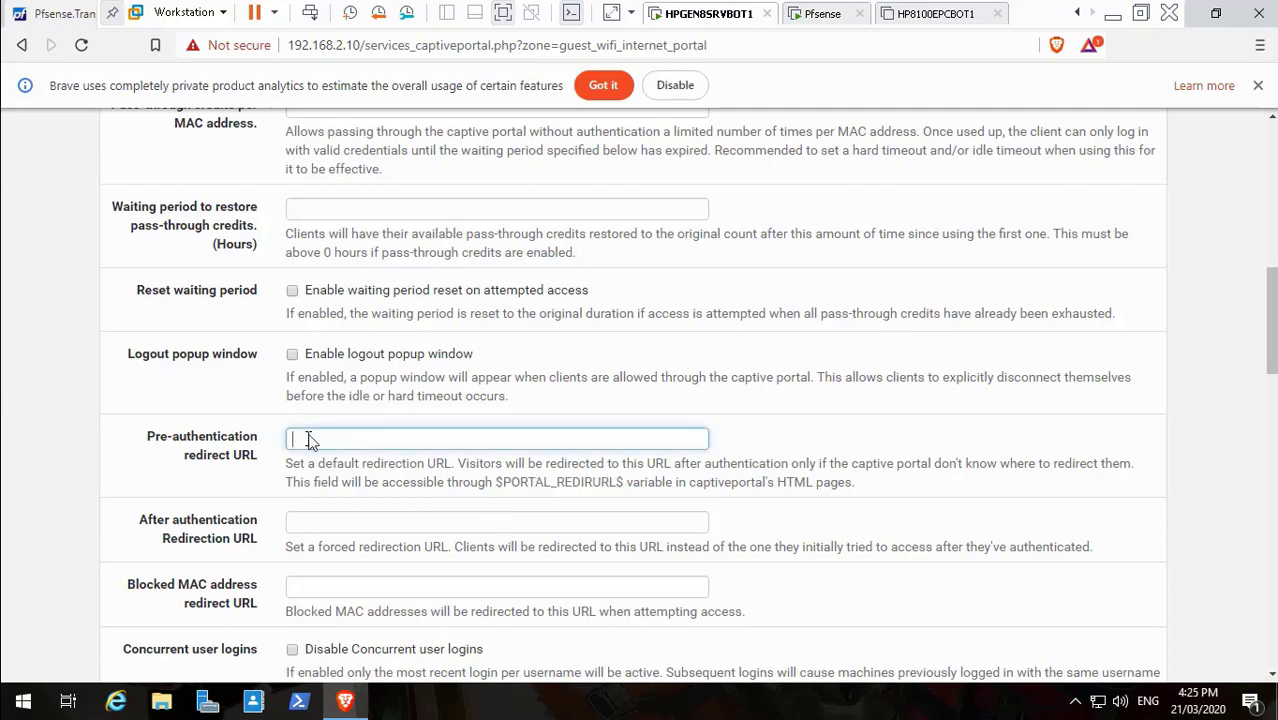
pyautogui.write('$PORTAL_REDIRURL$')
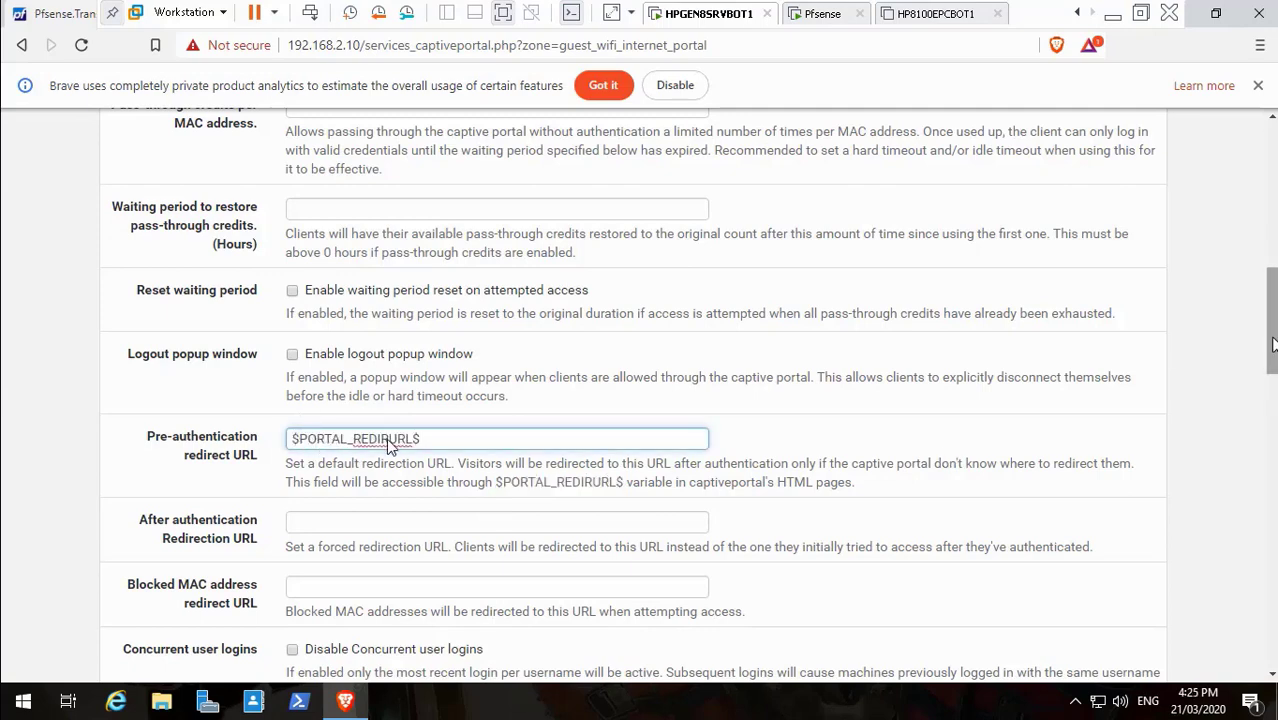
pyautogui.moveTo(1273, 345); pyautogui.dragTo(1273, 378)
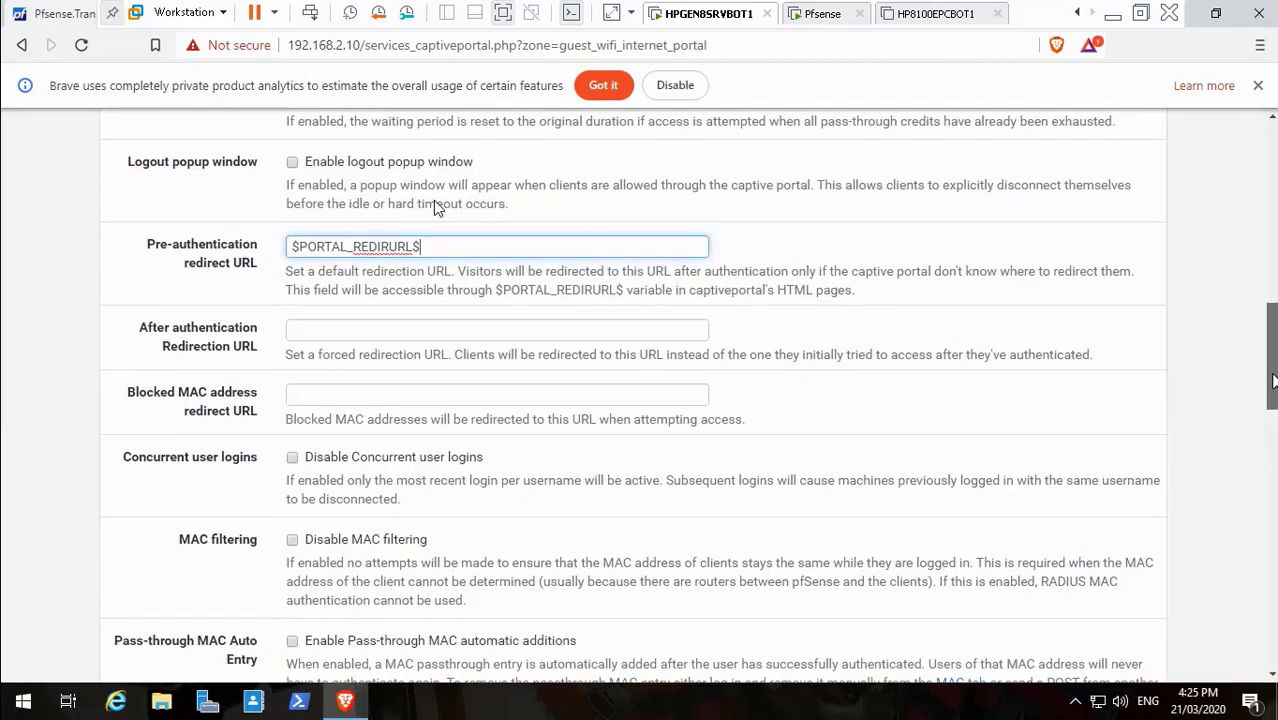
pyautogui.moveTo(1273, 375); pyautogui.dragTo(1273, 379)
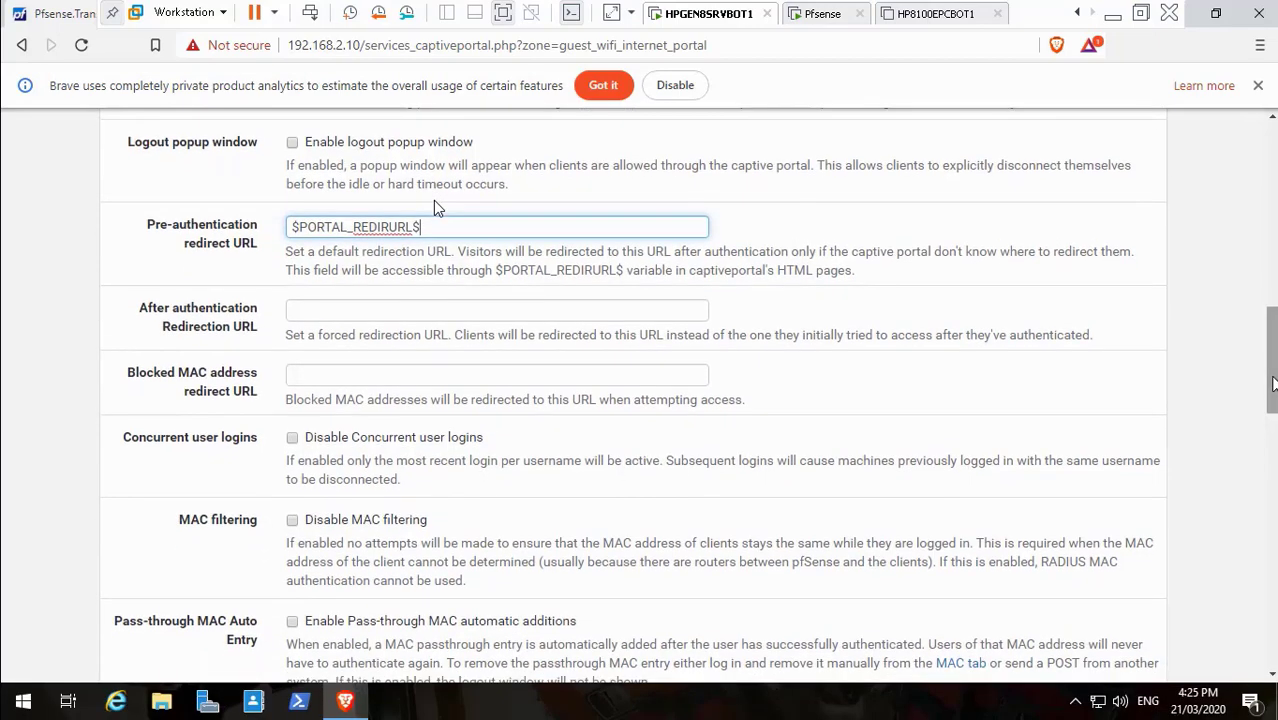
pyautogui.click(1112, 14)
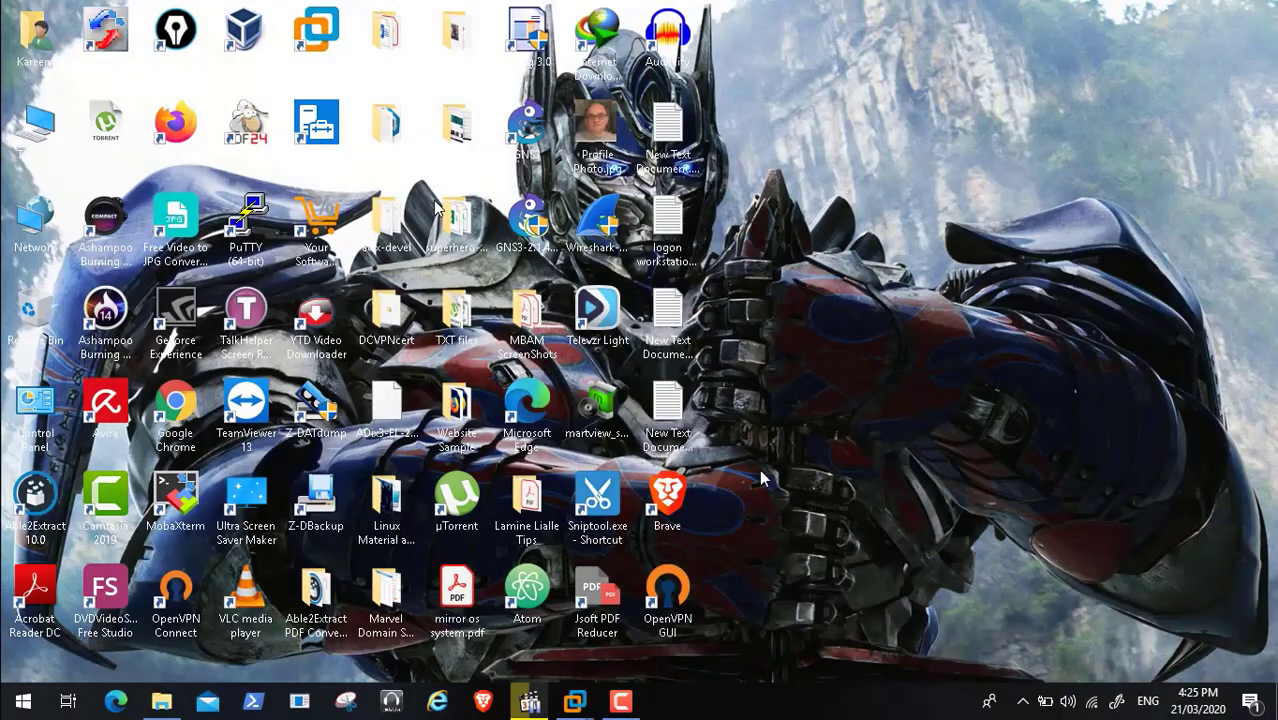
pyautogui.click(622, 704)
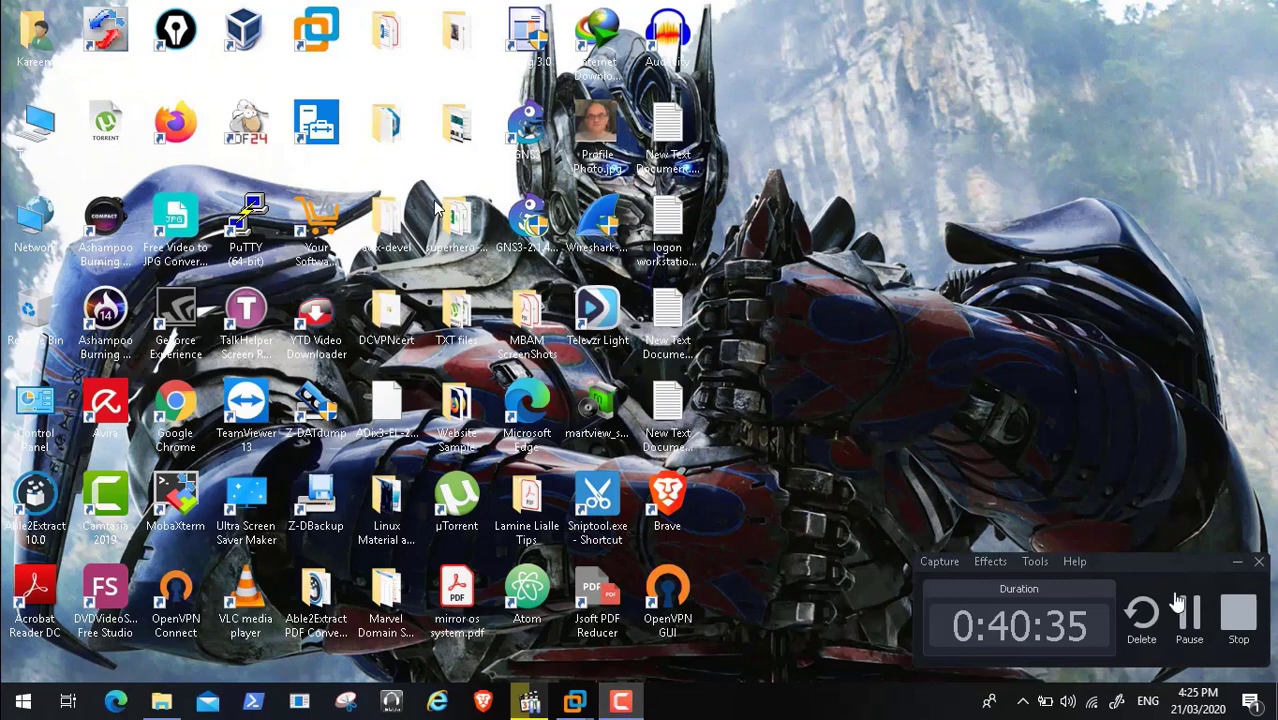
pyautogui.click(1192, 617)
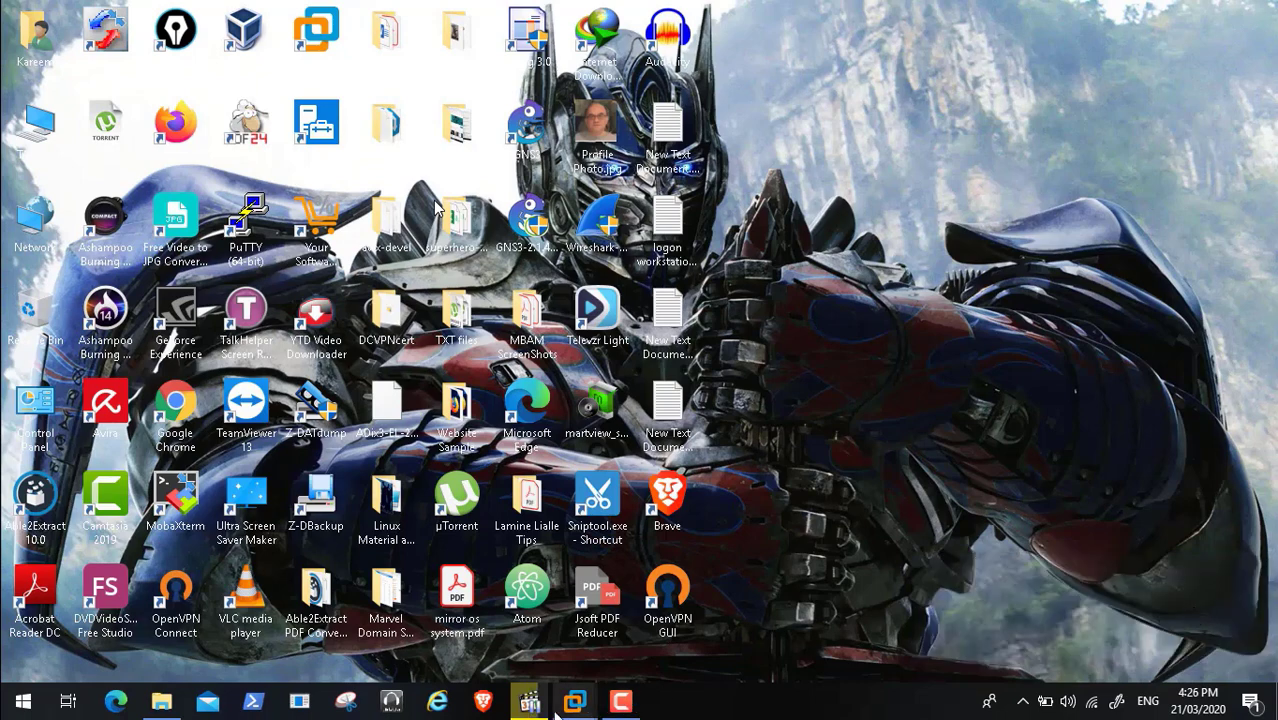
pyautogui.moveTo(575, 704)
pyautogui.click(496, 592)
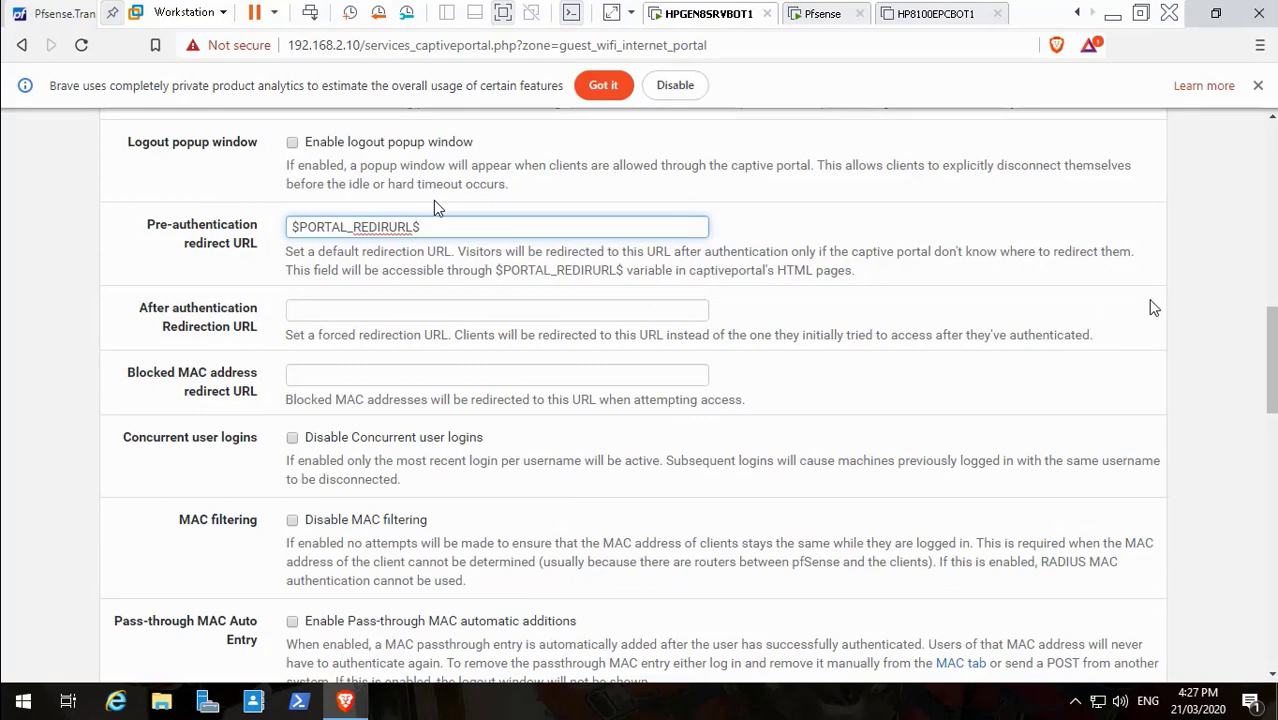
pyautogui.scroll(-6, 434, 204)
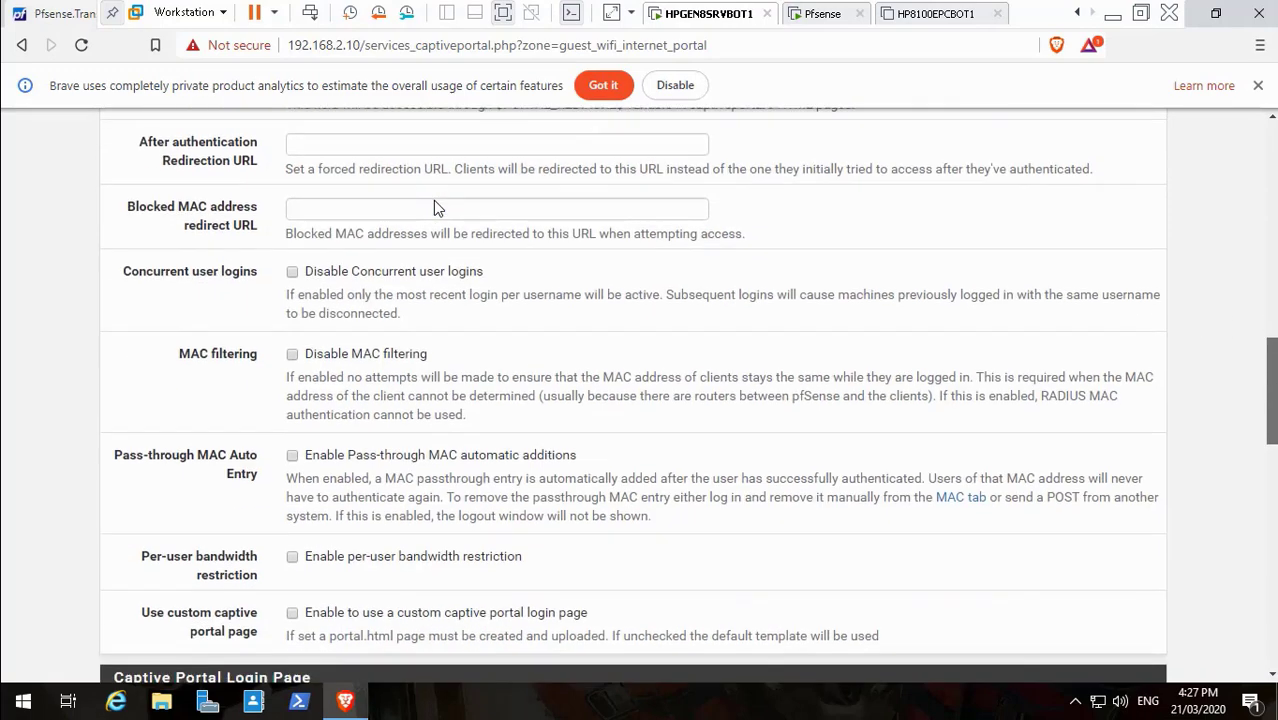
pyautogui.scroll(-5, 434, 205)
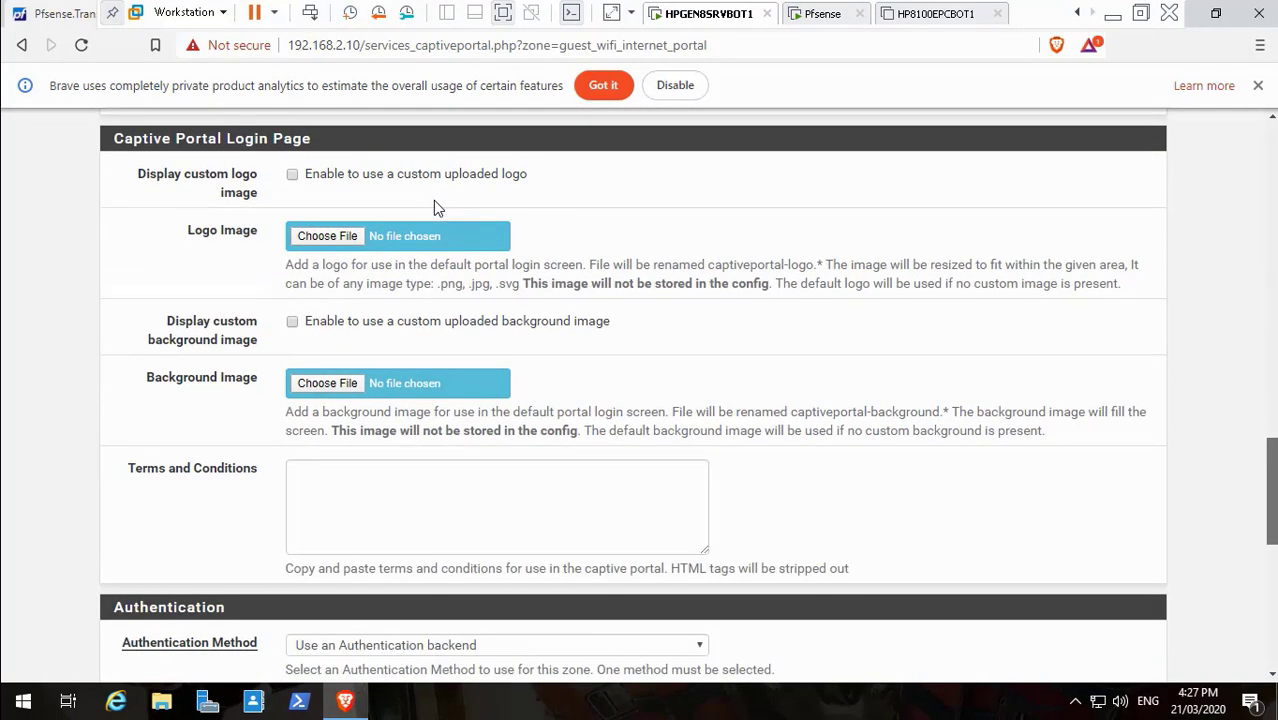
pyautogui.scroll(-1, 433, 205)
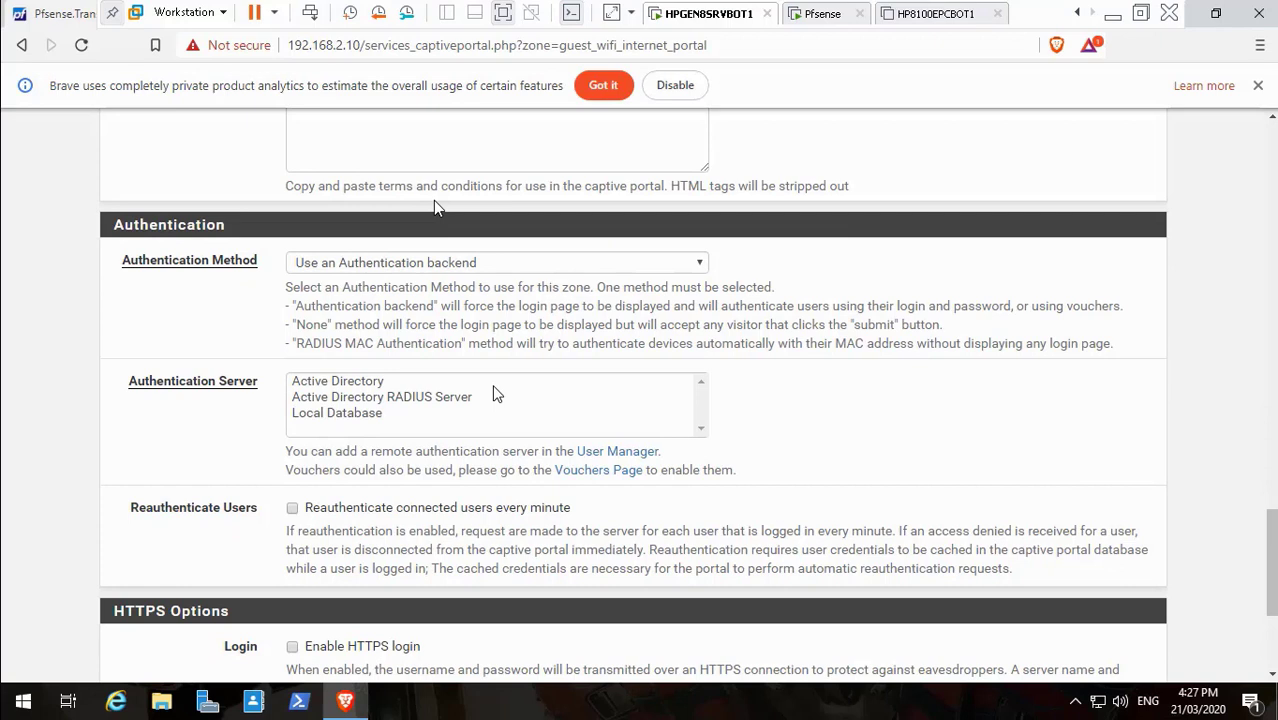
pyautogui.click(496, 266)
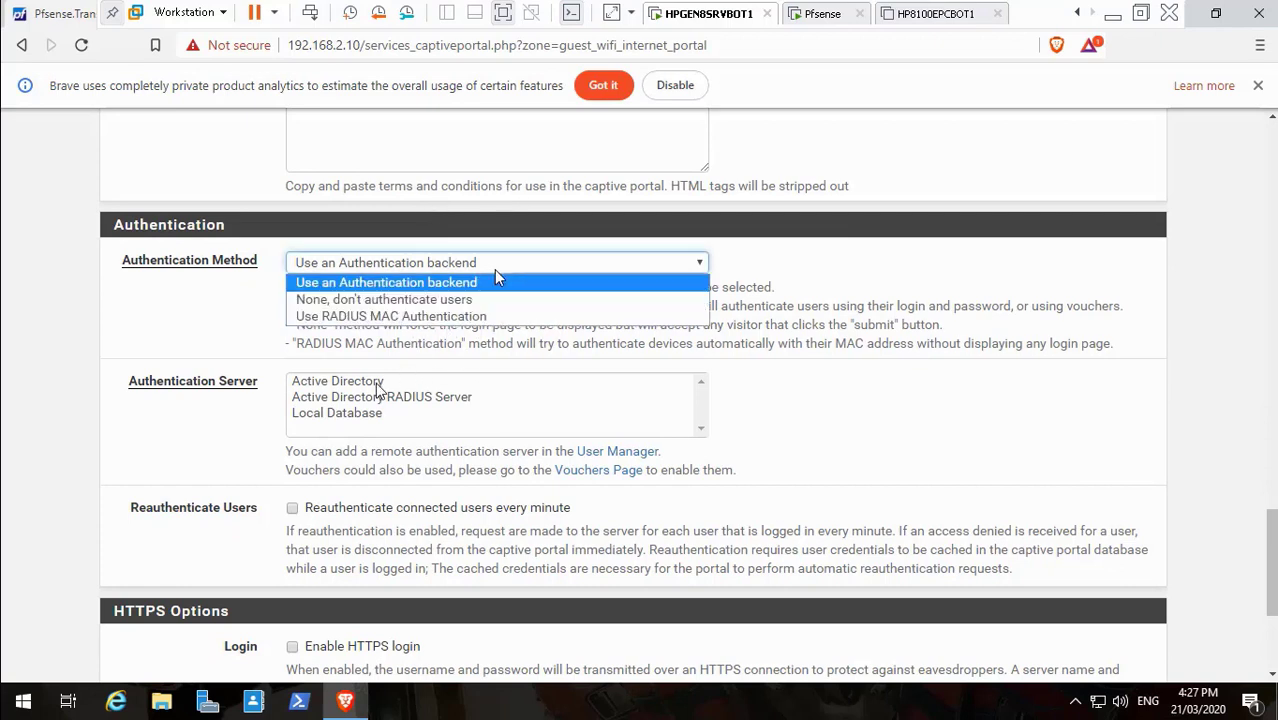
pyautogui.click(483, 281)
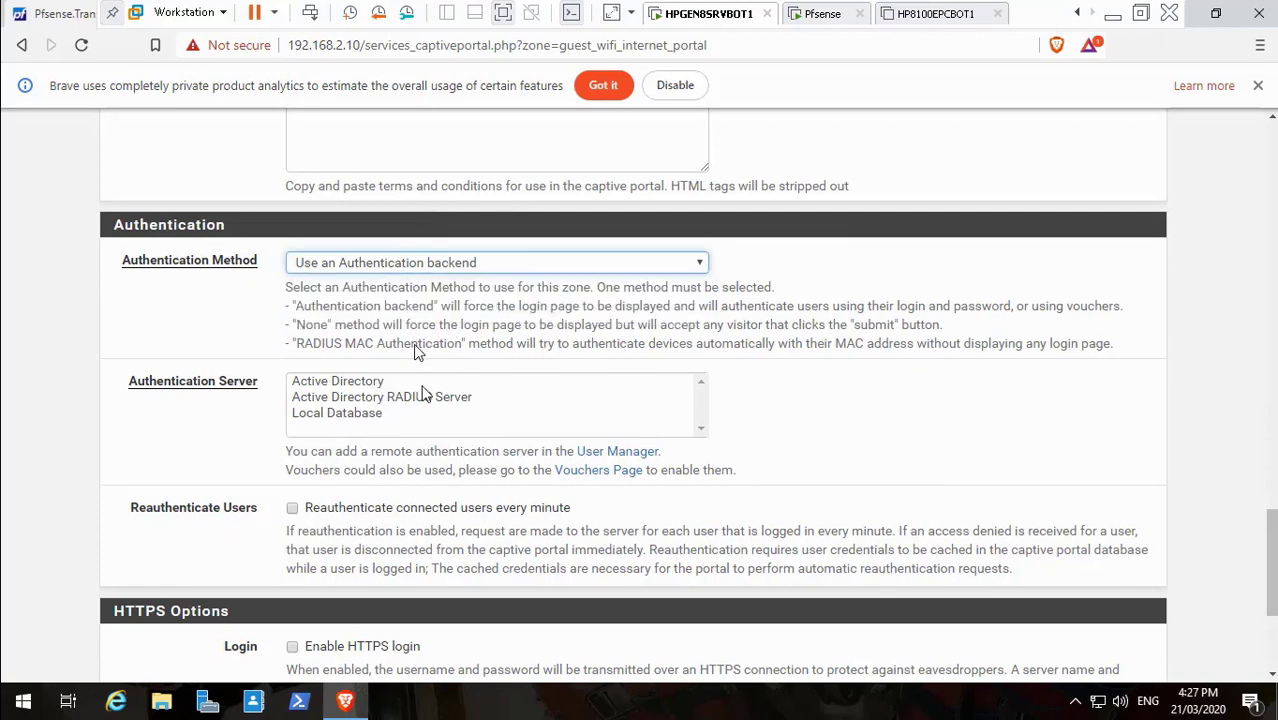
pyautogui.click(378, 414)
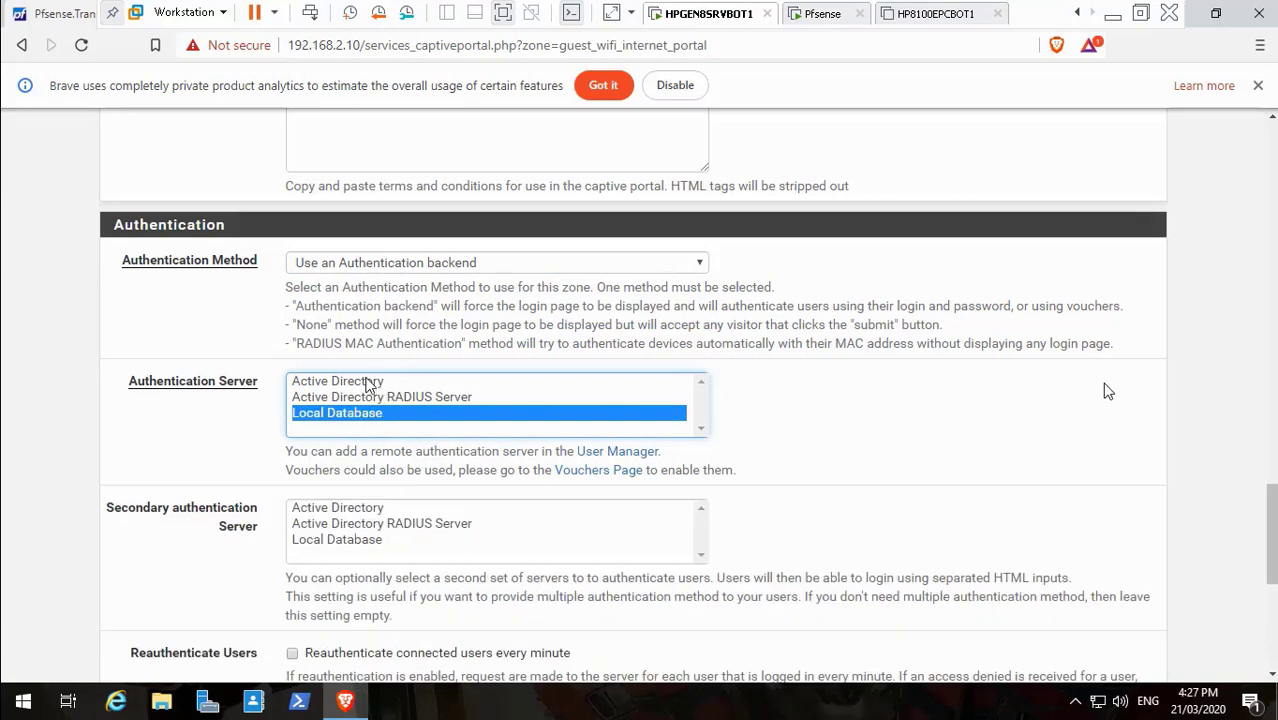
pyautogui.click(383, 540)
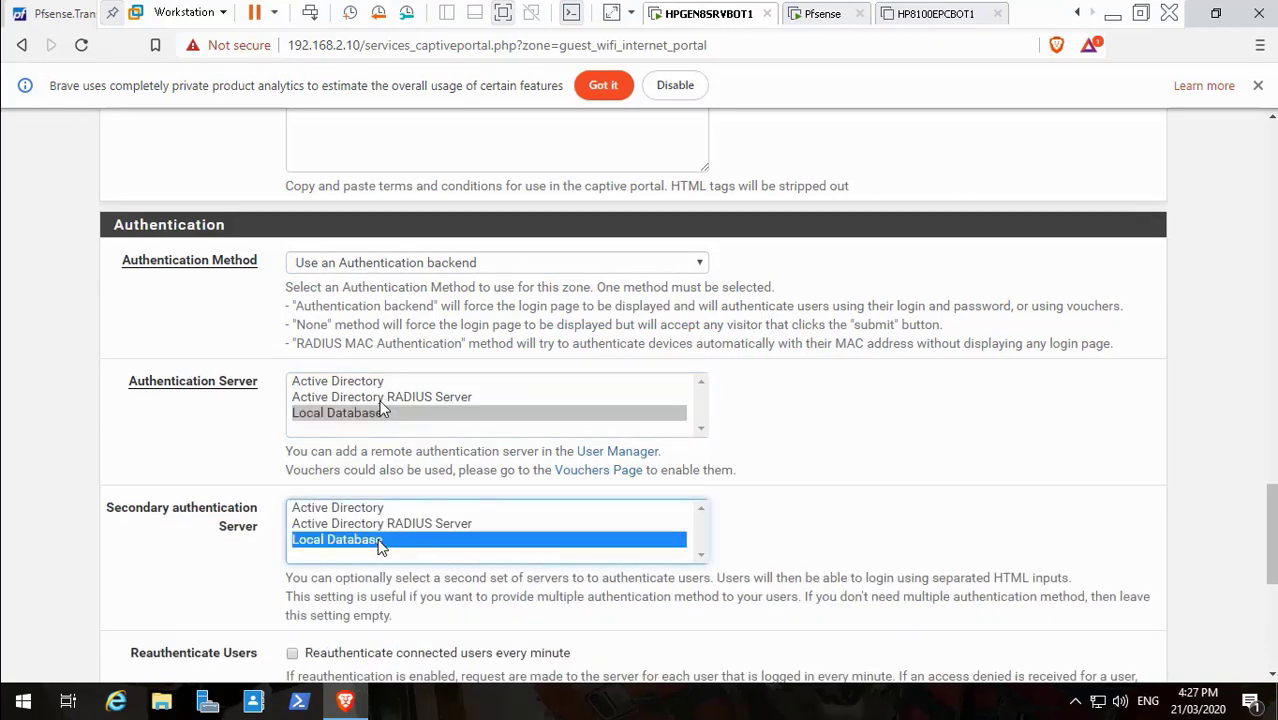
pyautogui.scroll(-3, 300, 400)
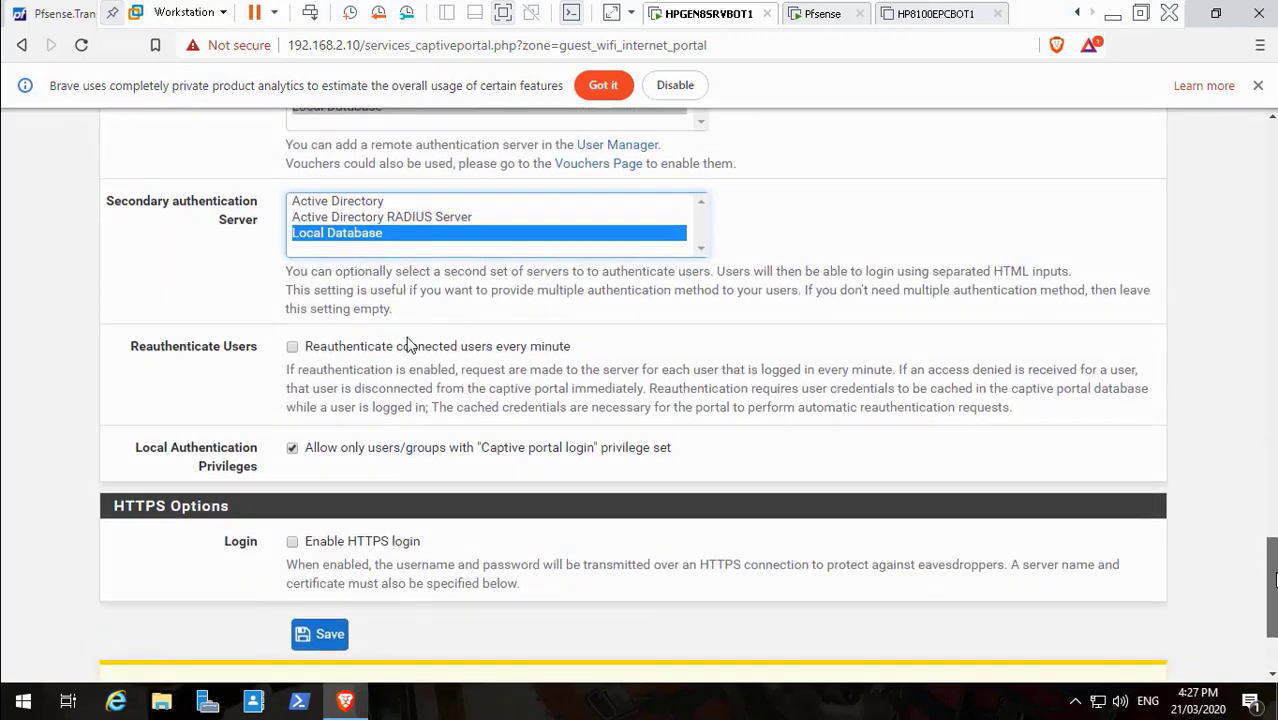
pyautogui.moveTo(1275, 578); pyautogui.dragTo(1275, 574)
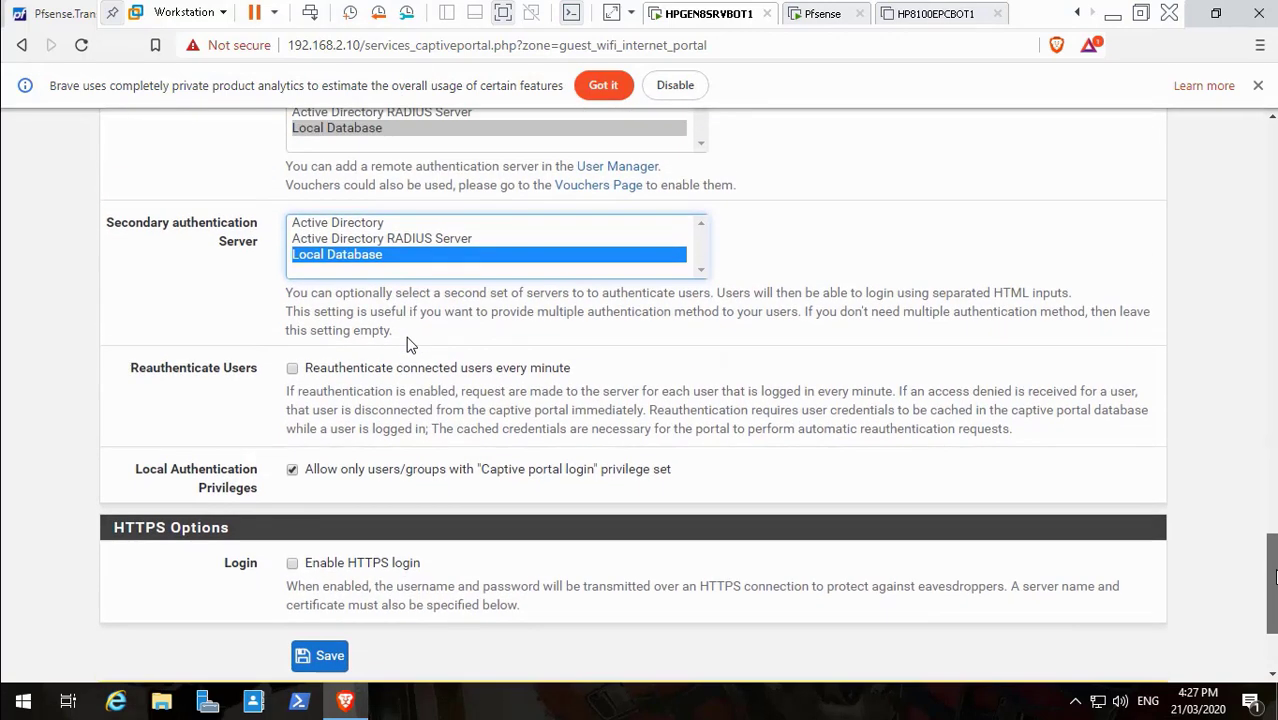
pyautogui.click(1112, 13)
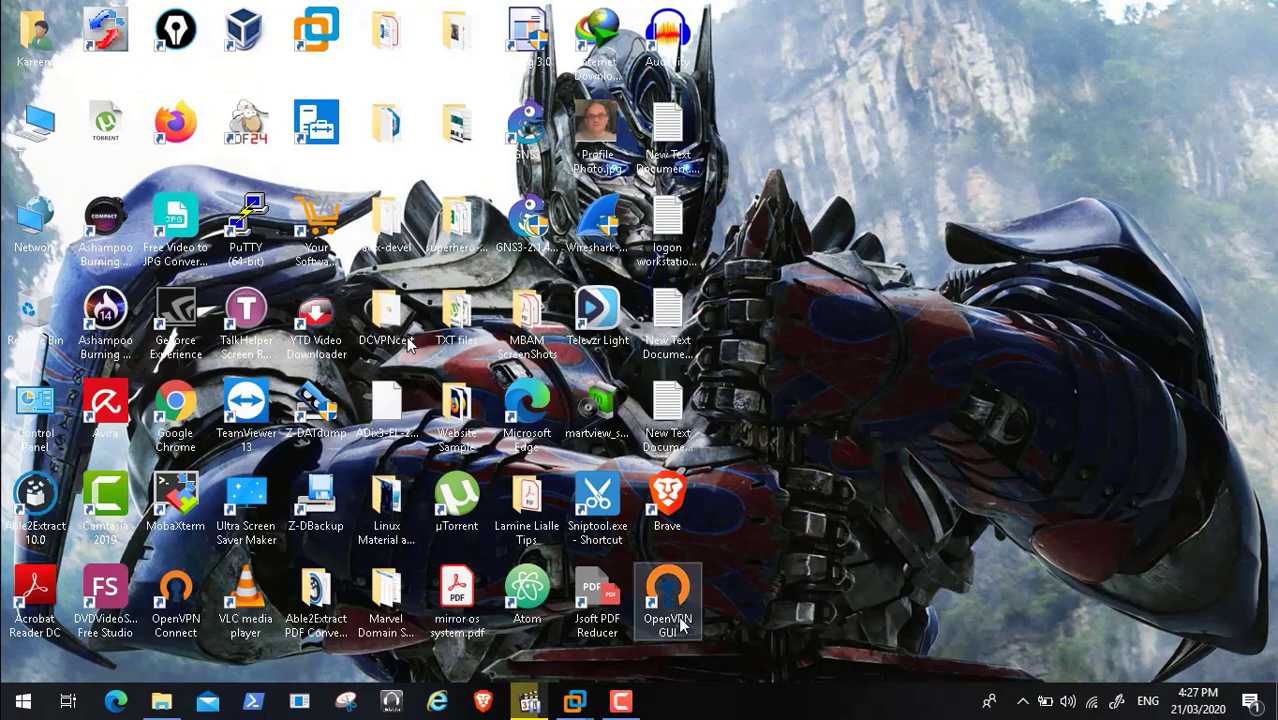
pyautogui.click(622, 703)
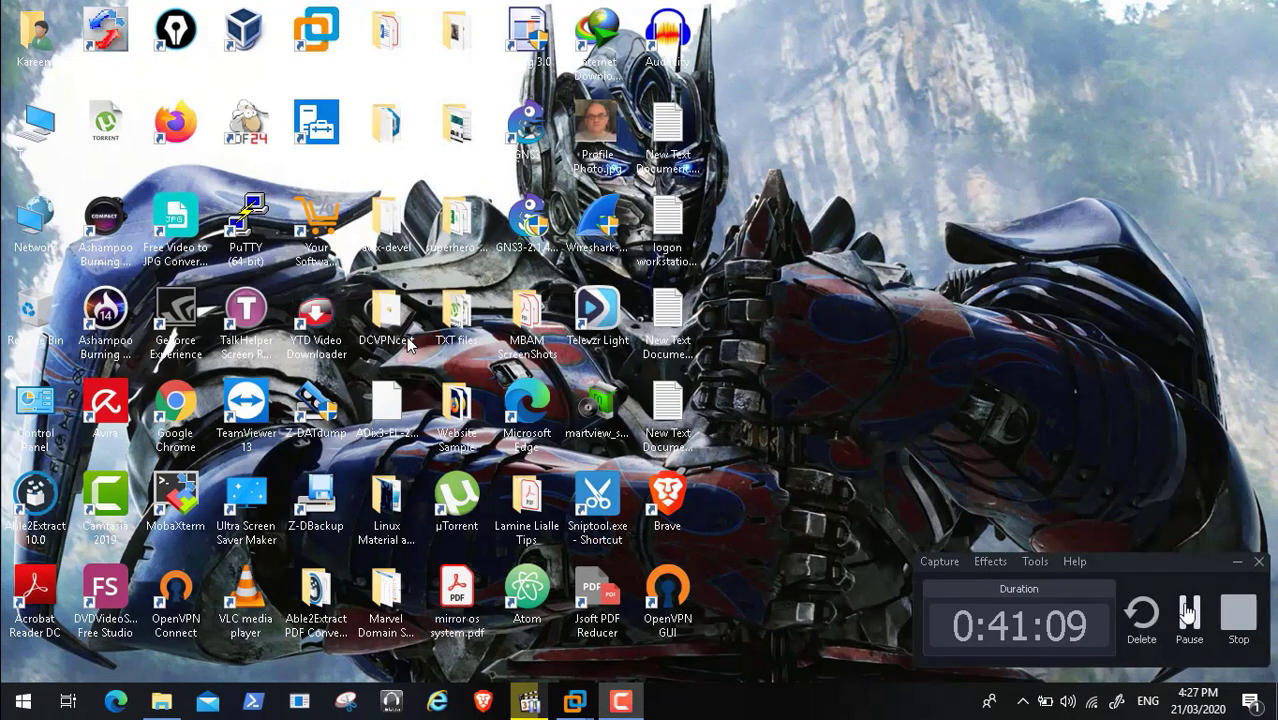
pyautogui.click(1188, 612)
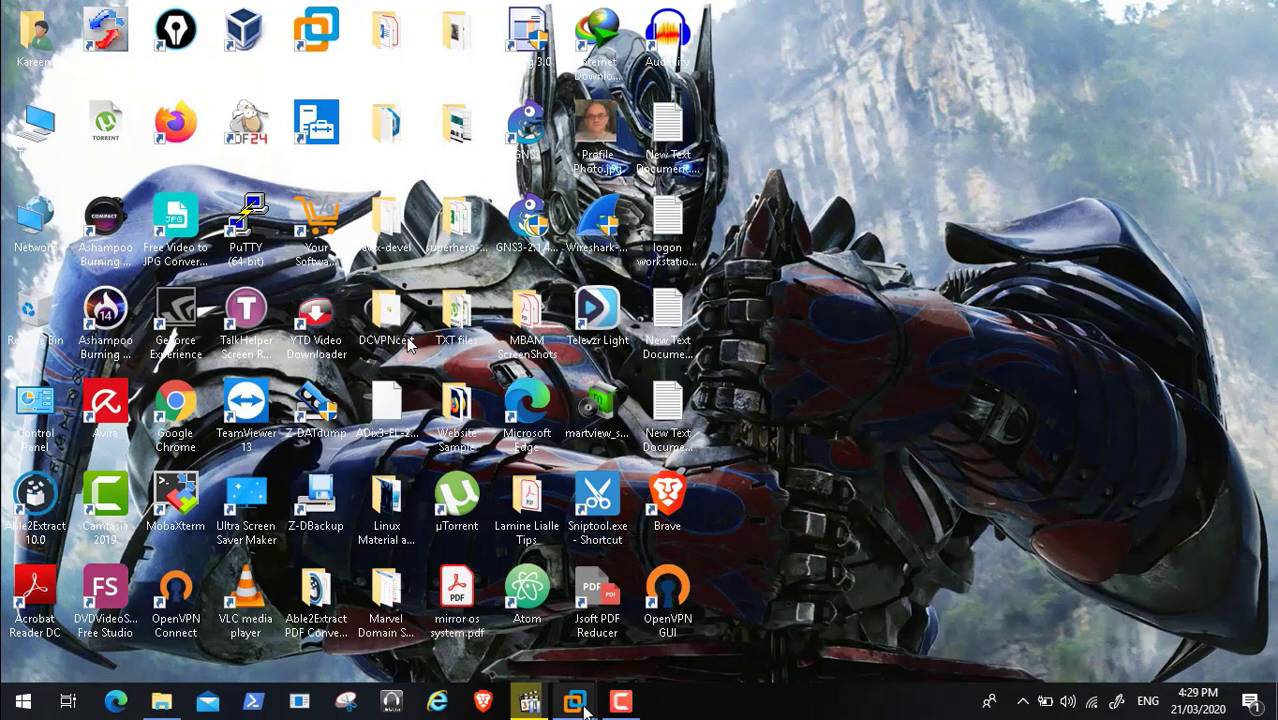
pyautogui.moveTo(575, 700)
pyautogui.click(520, 605)
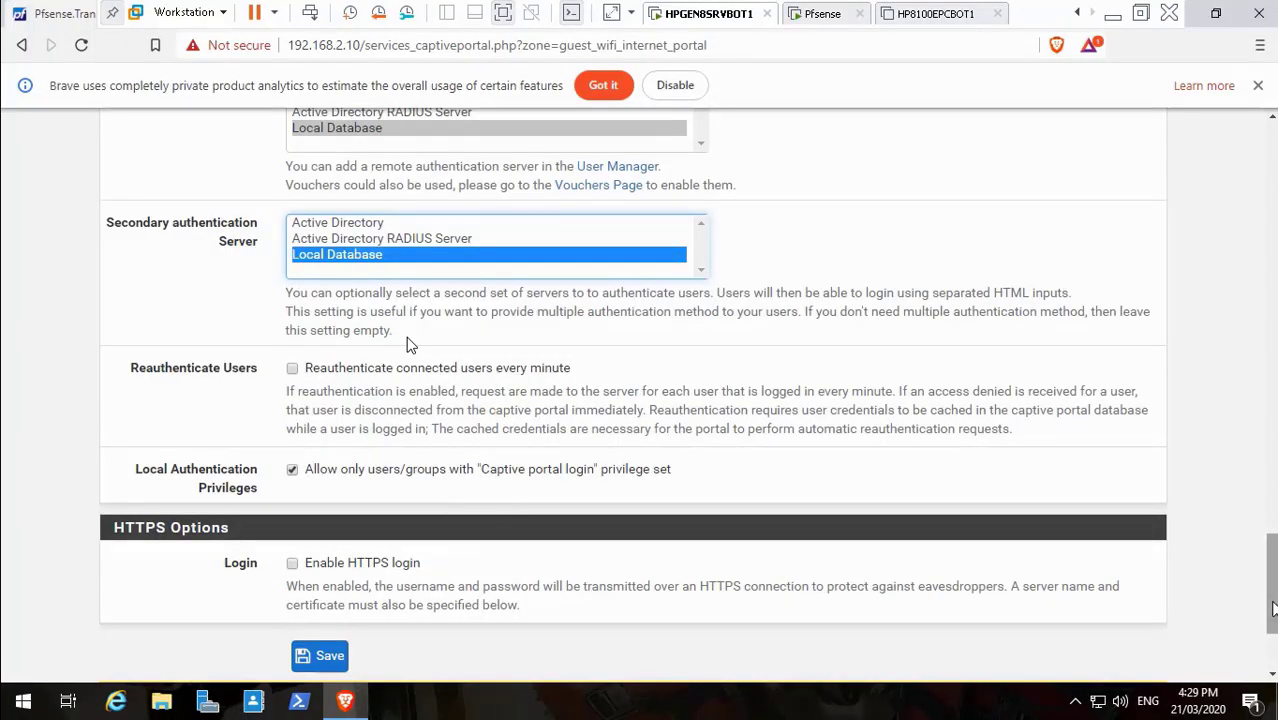
pyautogui.moveTo(1272, 608); pyautogui.dragTo(1272, 190)
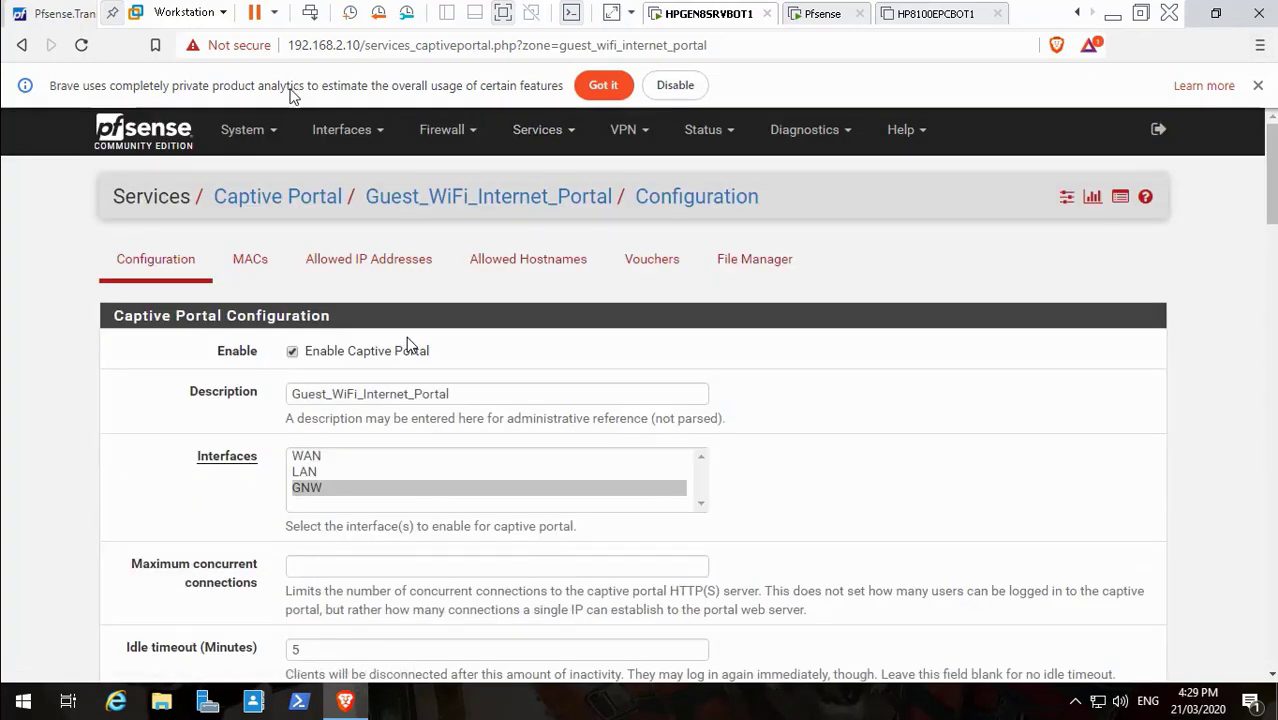
pyautogui.click(243, 129)
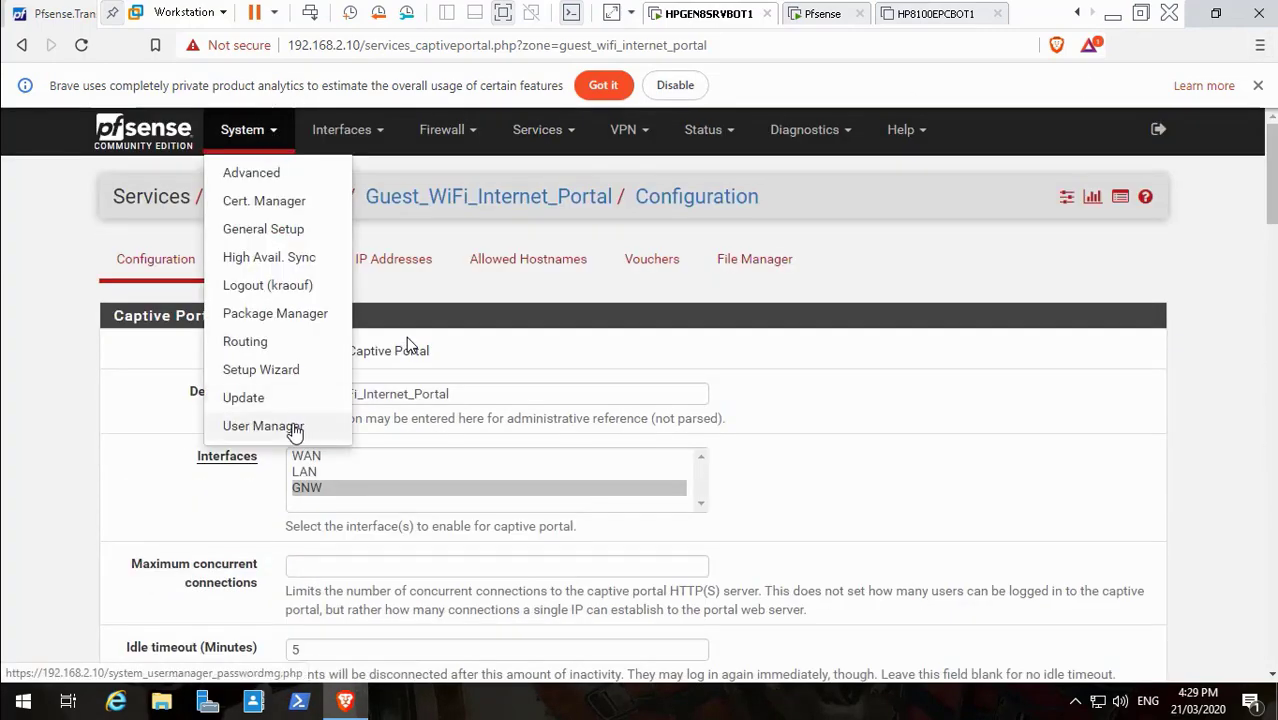
pyautogui.rightClick(294, 428)
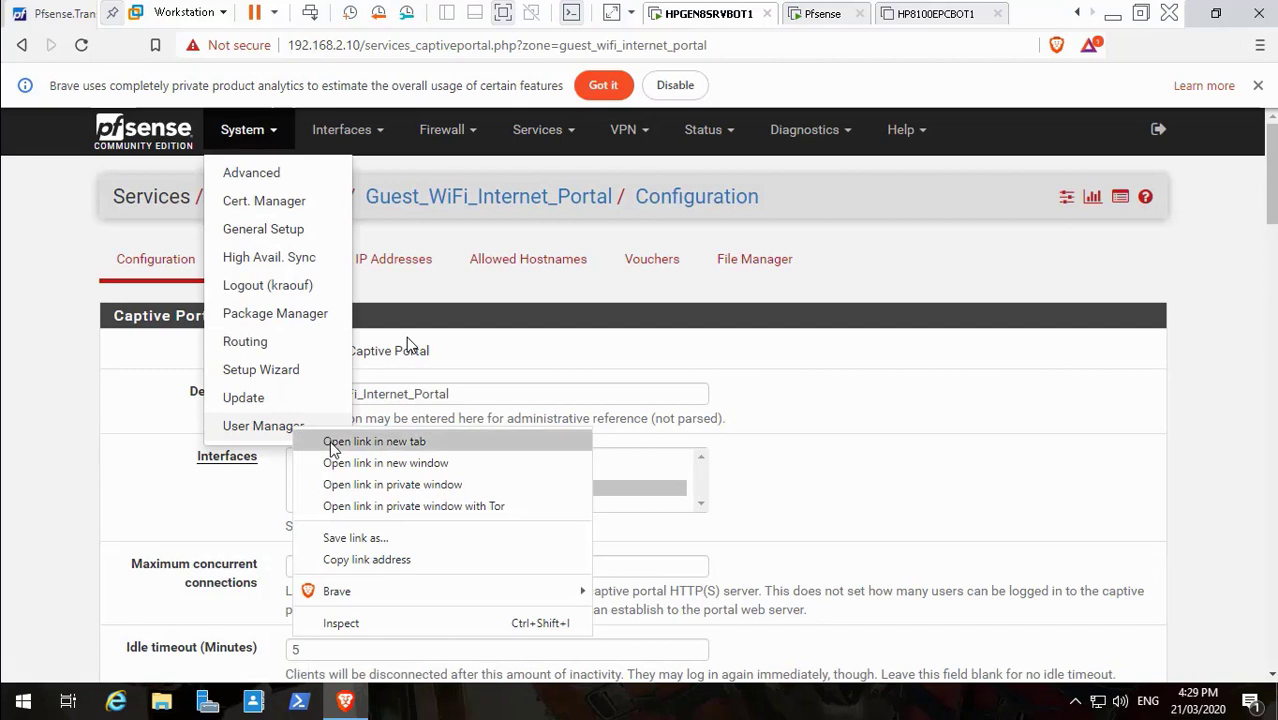
pyautogui.click(332, 446)
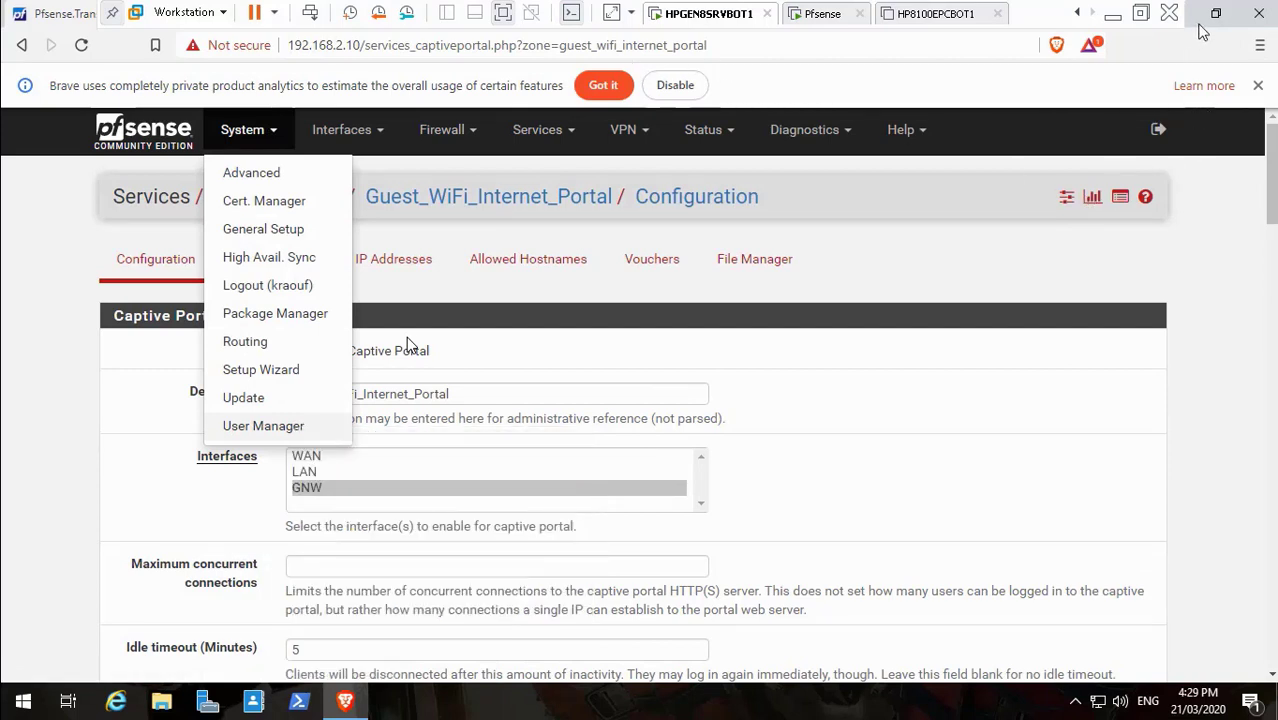
pyautogui.click(1216, 20)
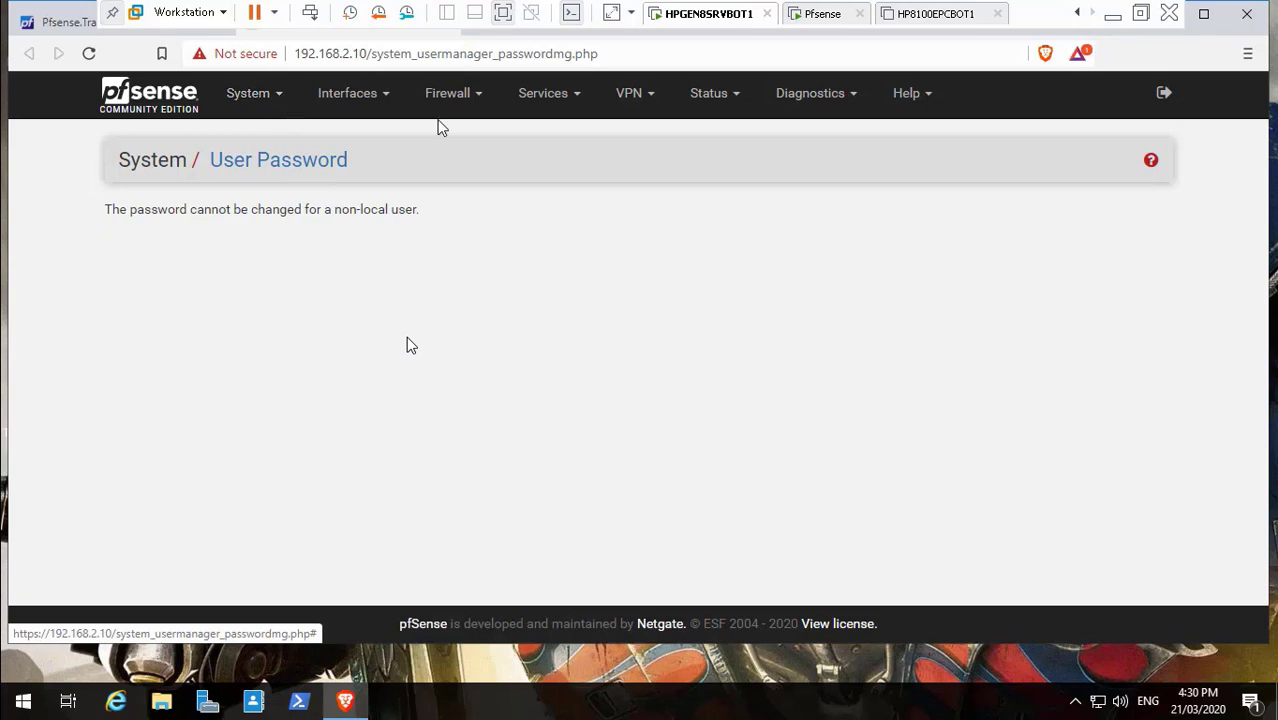
pyautogui.click(1203, 14)
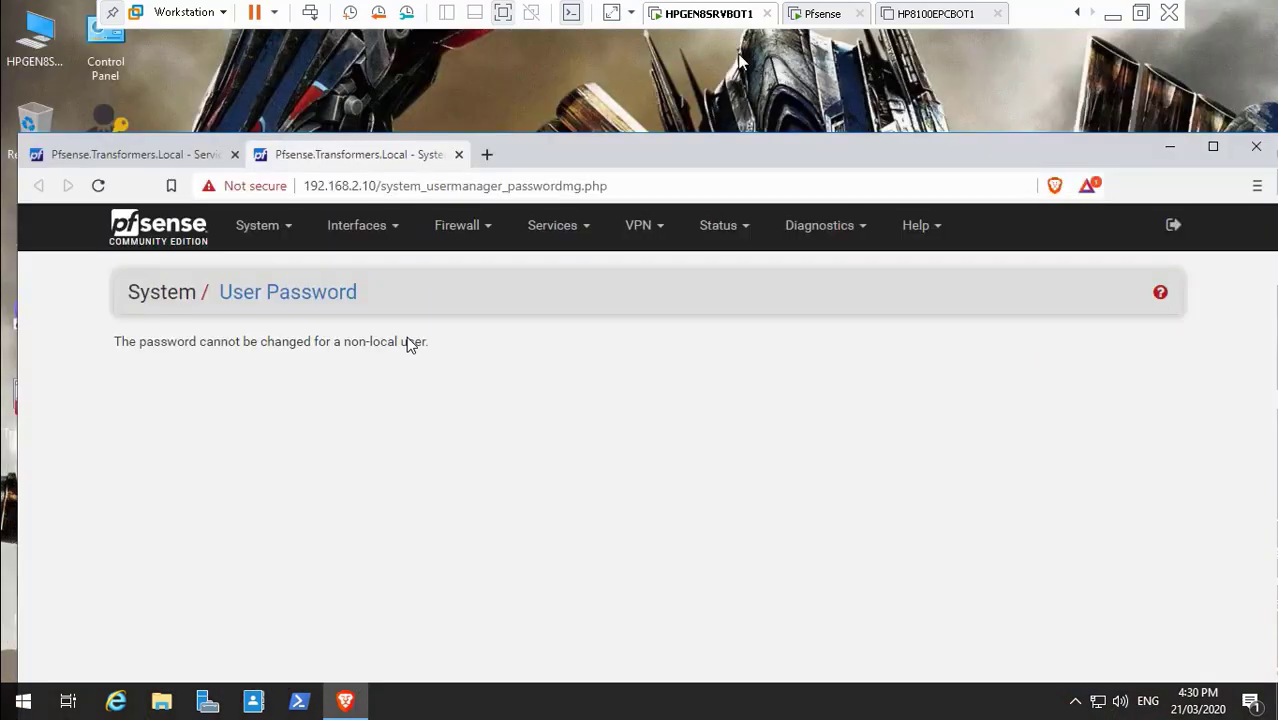
pyautogui.click(458, 154)
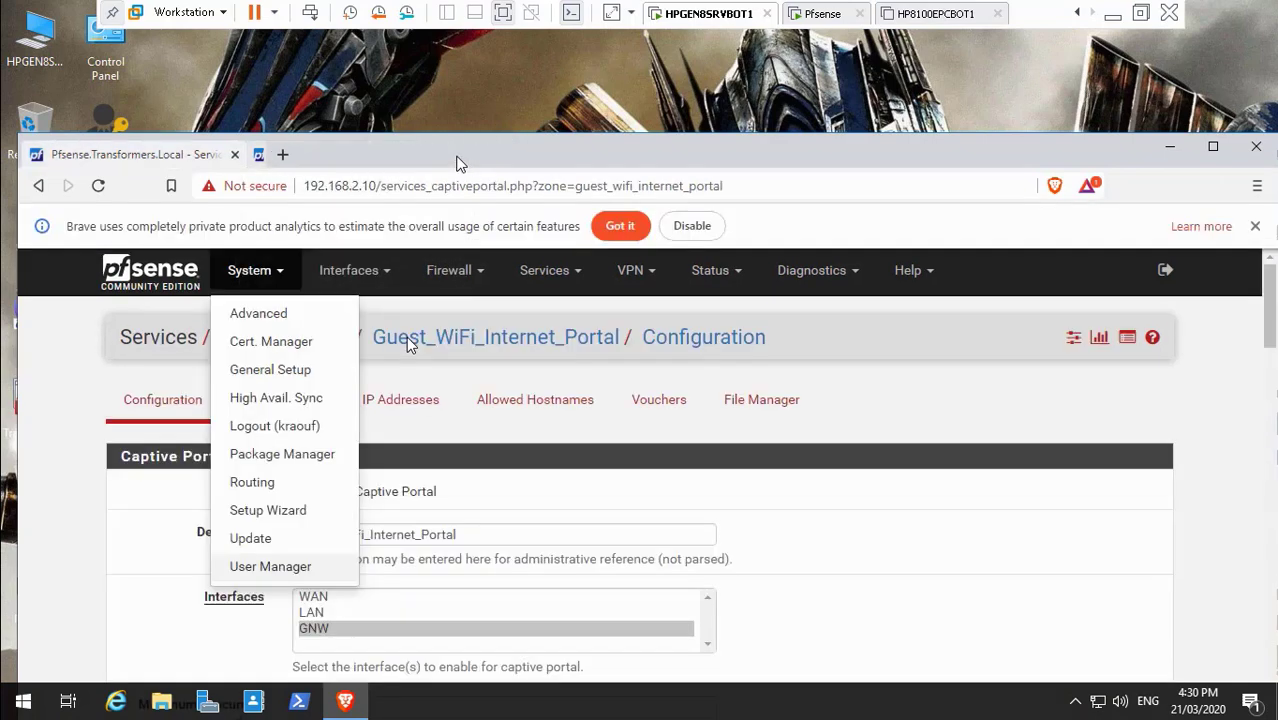
pyautogui.click(1213, 146)
pyautogui.scroll(-10, 406, 336)
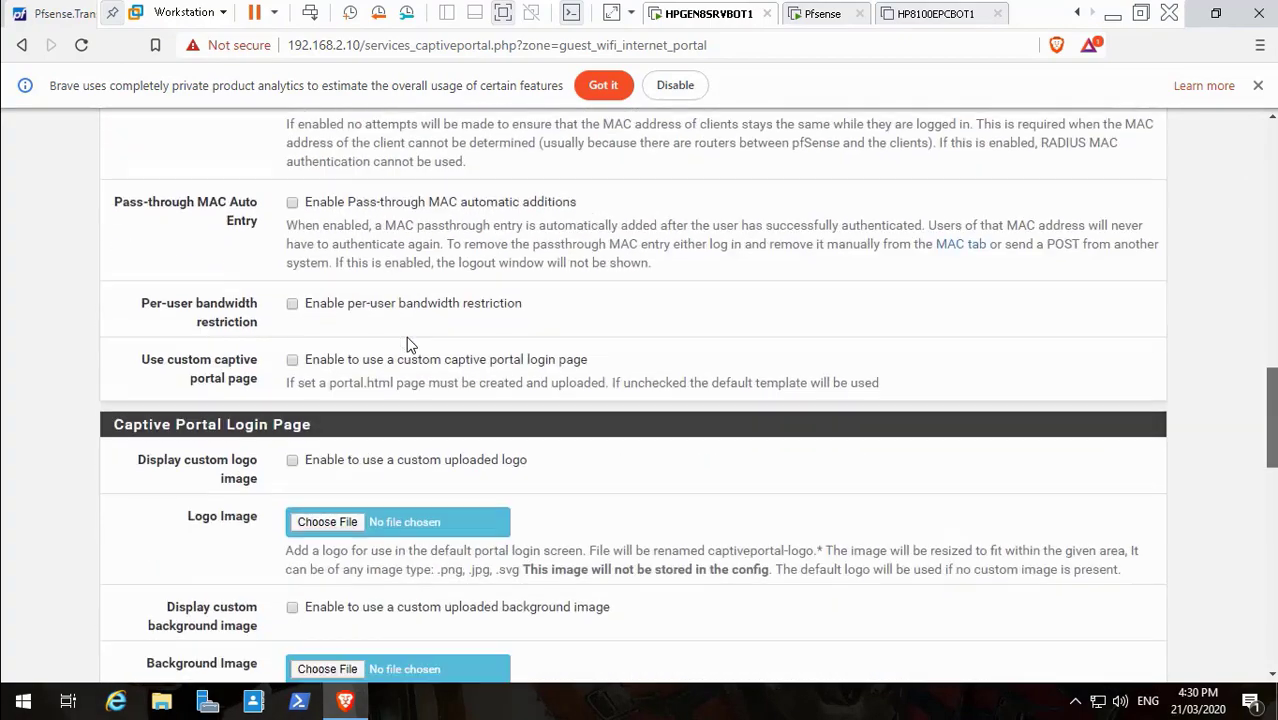
# Save the Guest_WiFi_Internet_Portal zone configuration from the bottom of the page
pyautogui.scroll(-2, 408, 345)
pyautogui.scroll(-6, 408, 345)
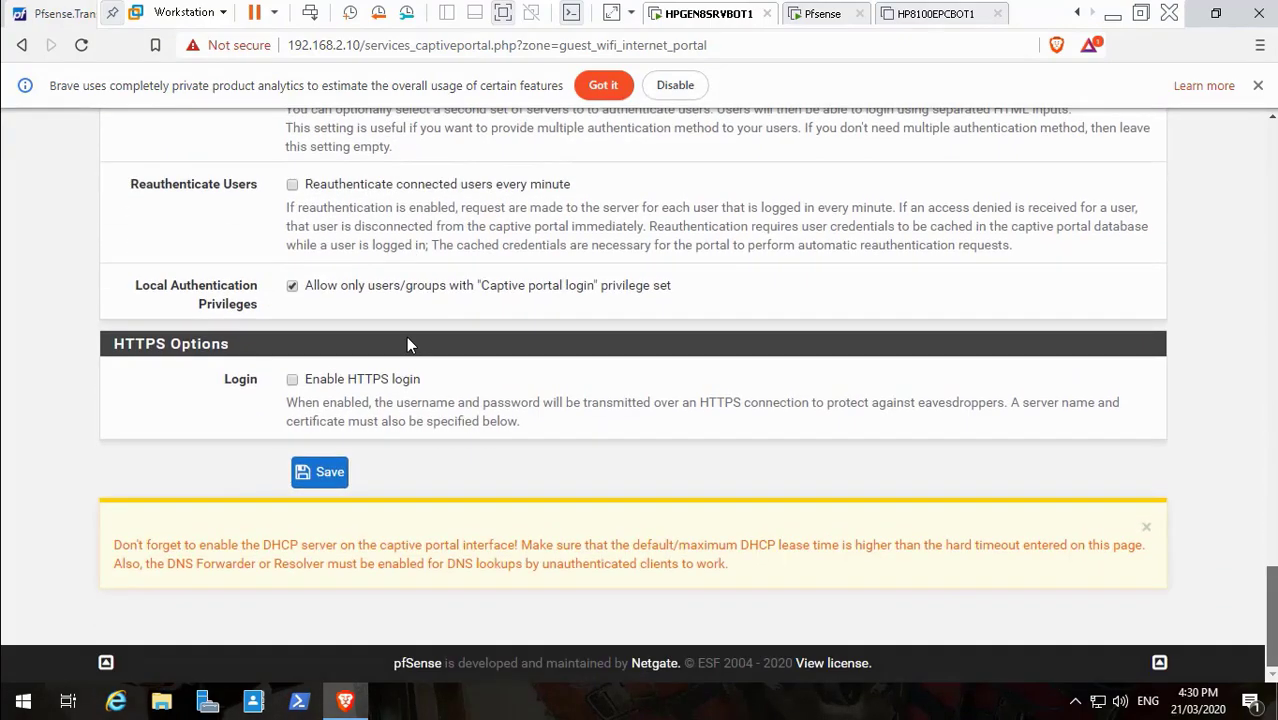
pyautogui.click(1113, 15)
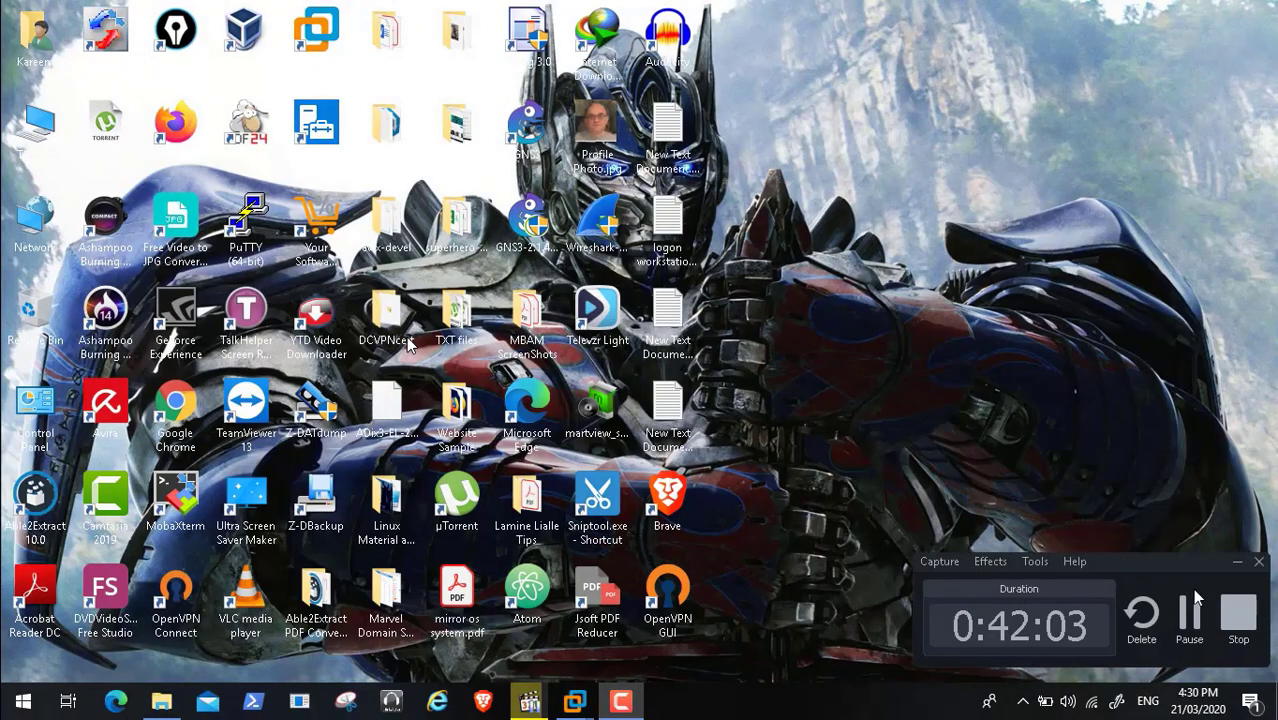
pyautogui.click(1187, 617)
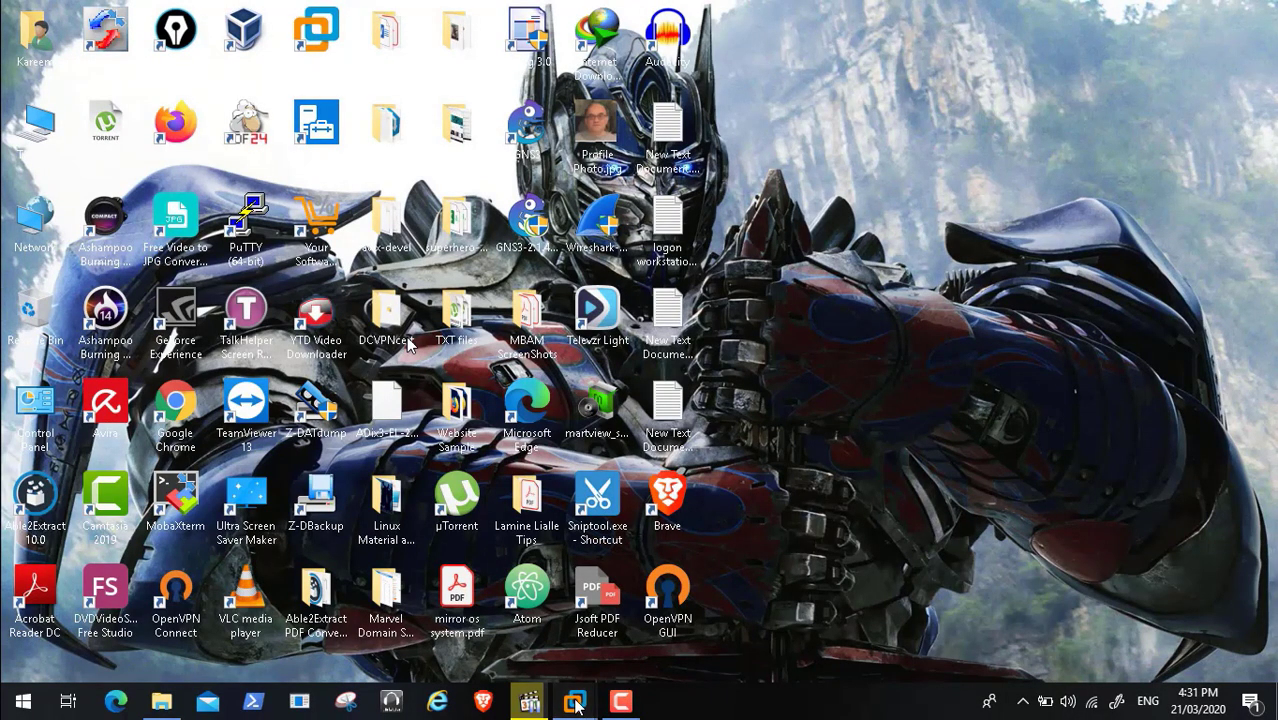
pyautogui.moveTo(577, 704)
pyautogui.click(497, 598)
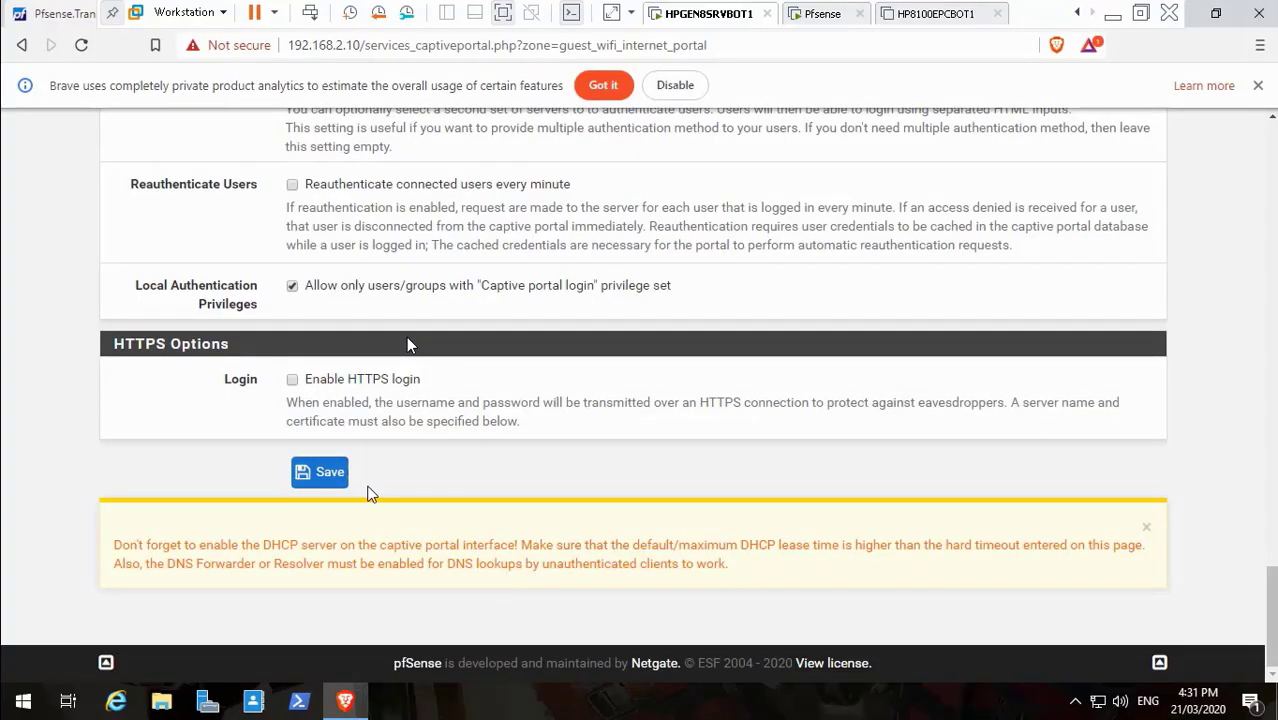
pyautogui.click(327, 474)
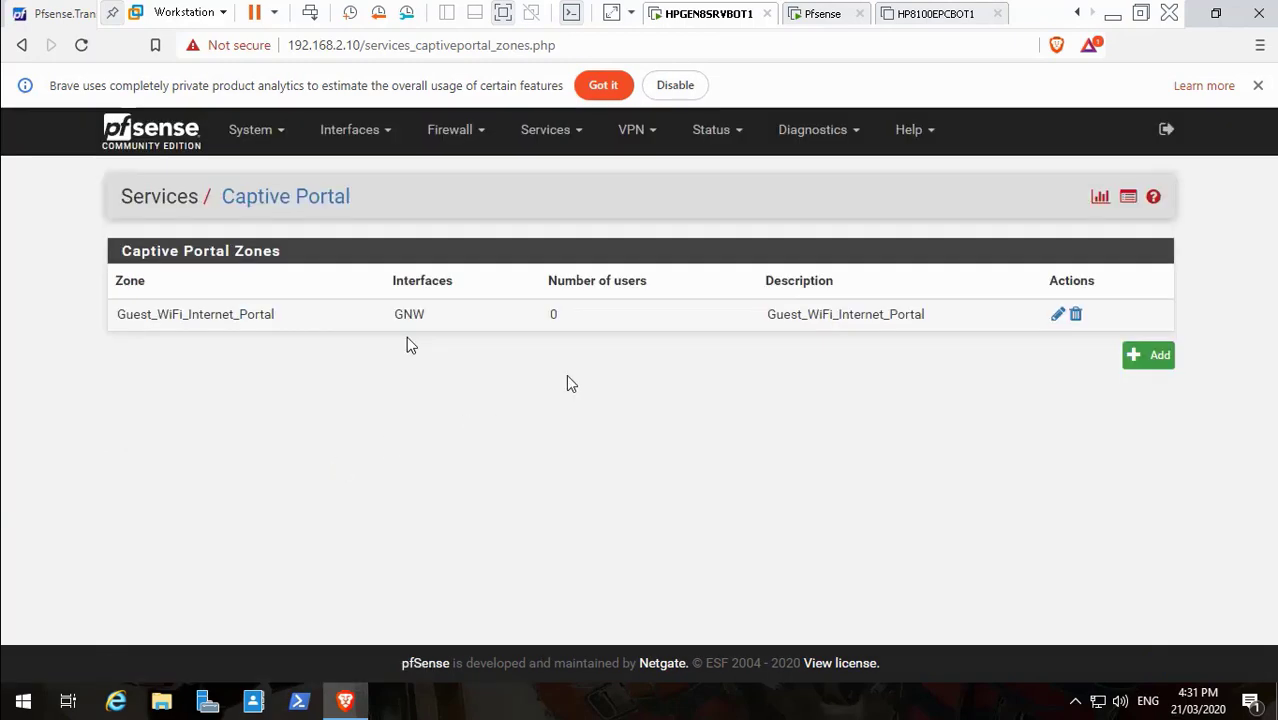
# Log out of pfSense and sign back in with the admin username and password
pyautogui.click(1167, 130)
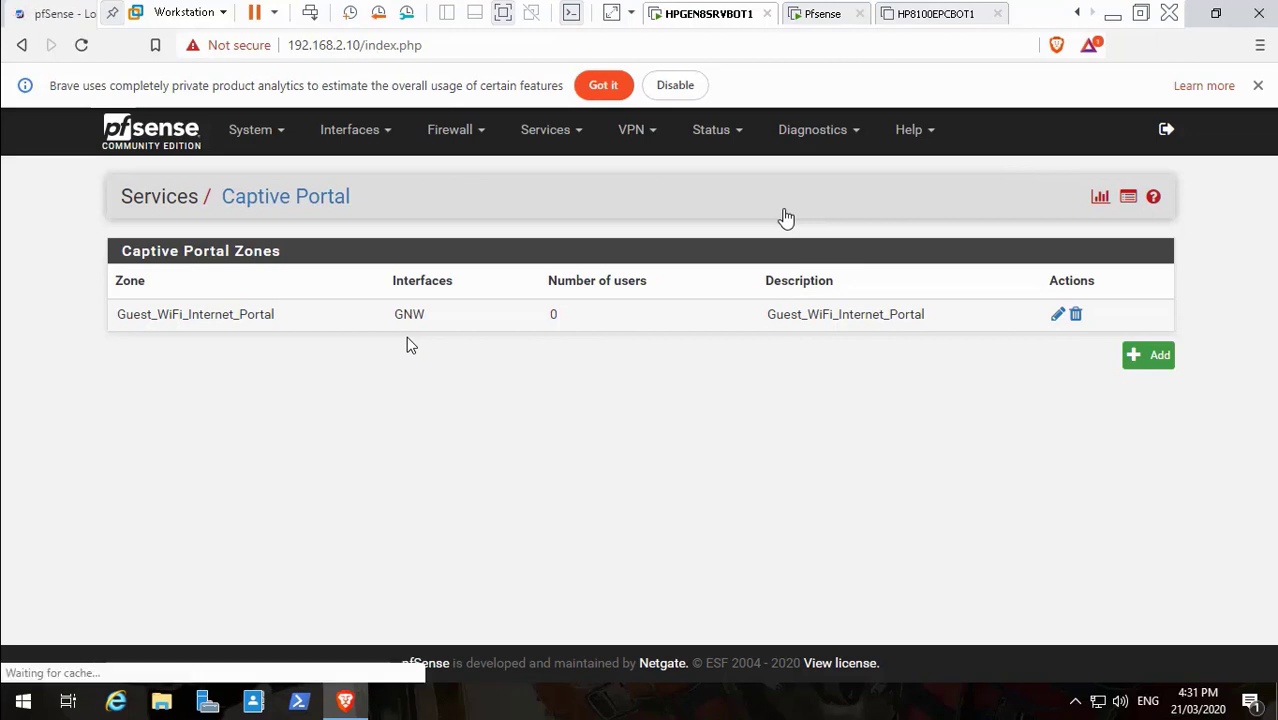
pyautogui.write('admin')
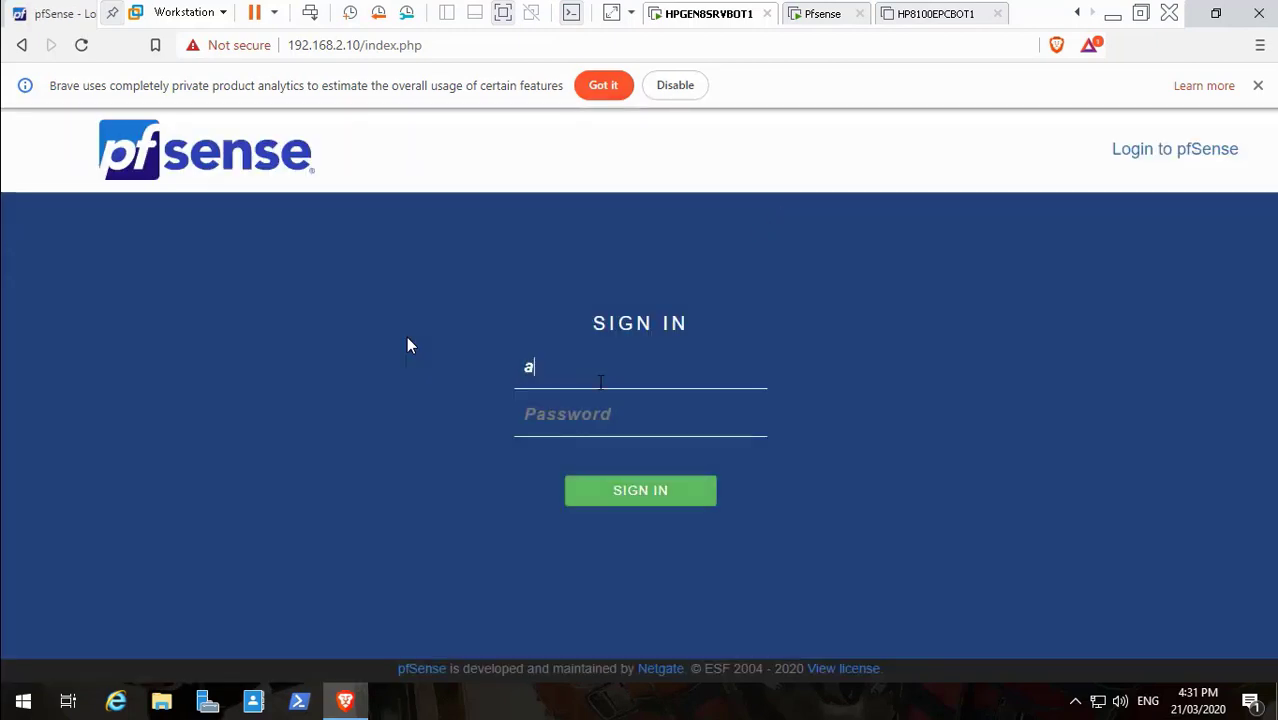
pyautogui.press('Tab')
pyautogui.write('pfsen')
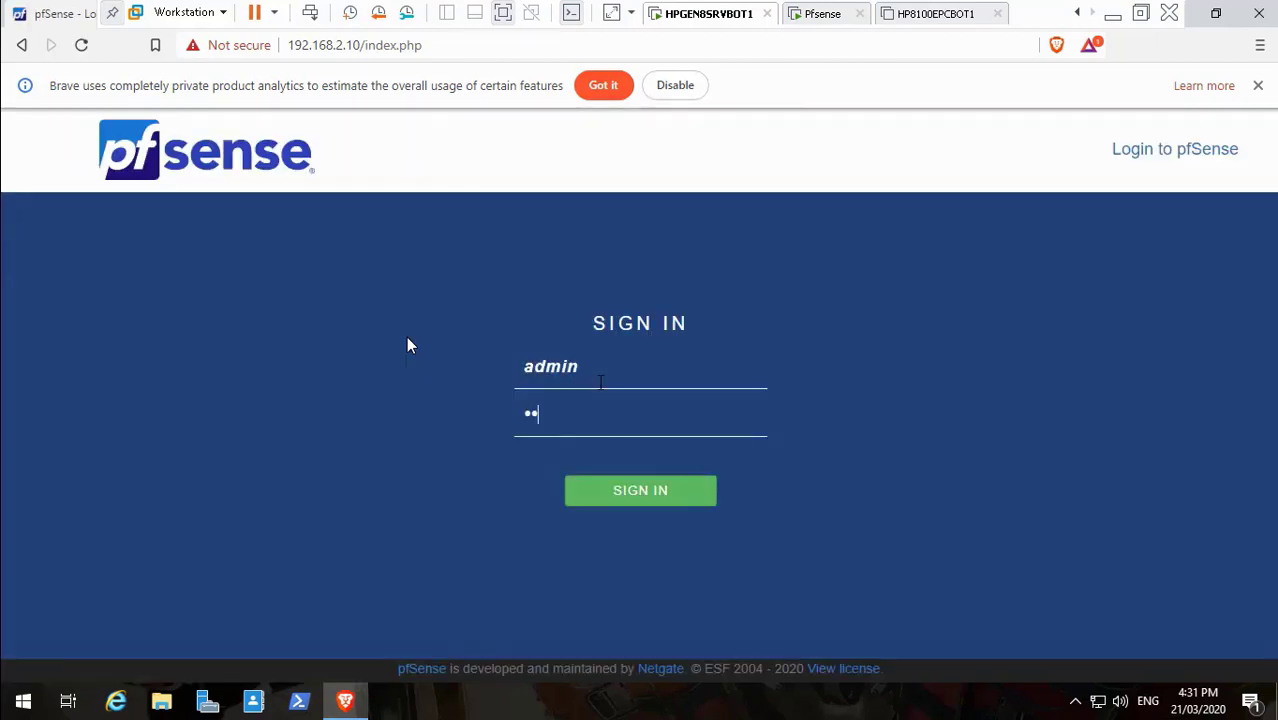
pyautogui.write('se123')
pyautogui.press('Return')
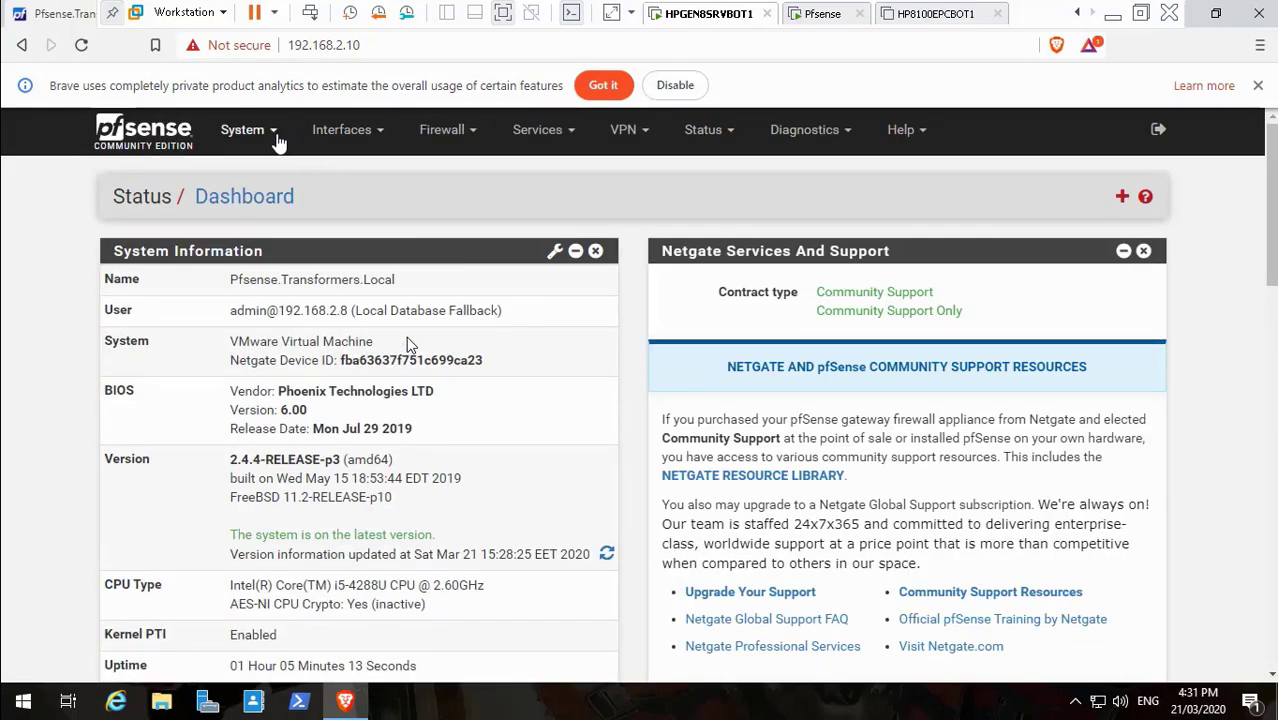
pyautogui.click(270, 138)
# Add a new user in the pfSense User Manager with the username Test
pyautogui.click(281, 428)
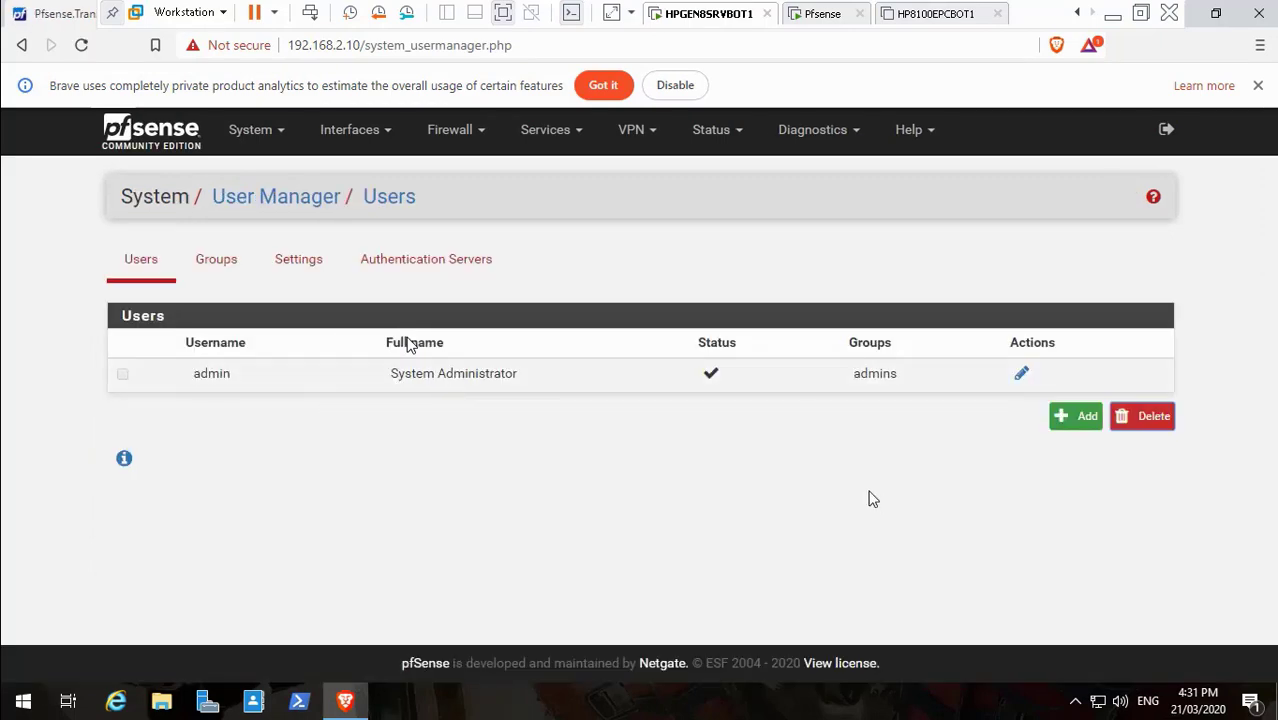
pyautogui.click(1084, 424)
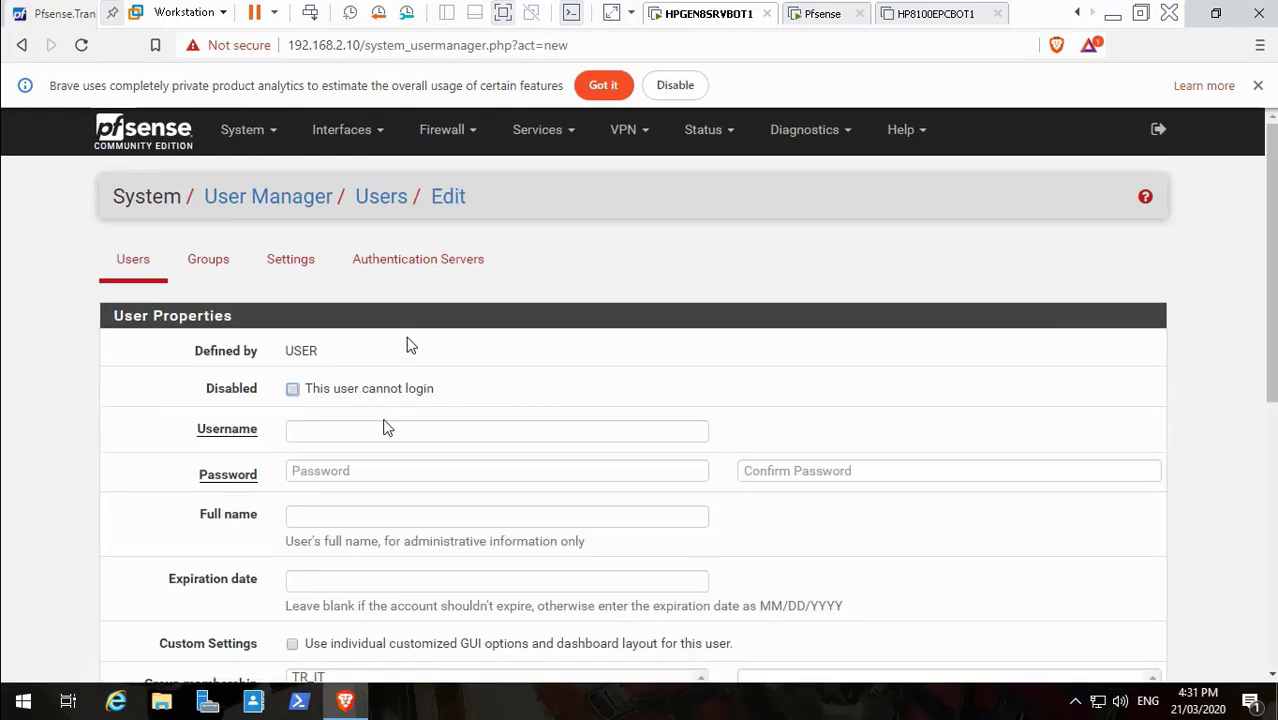
pyautogui.click(367, 428)
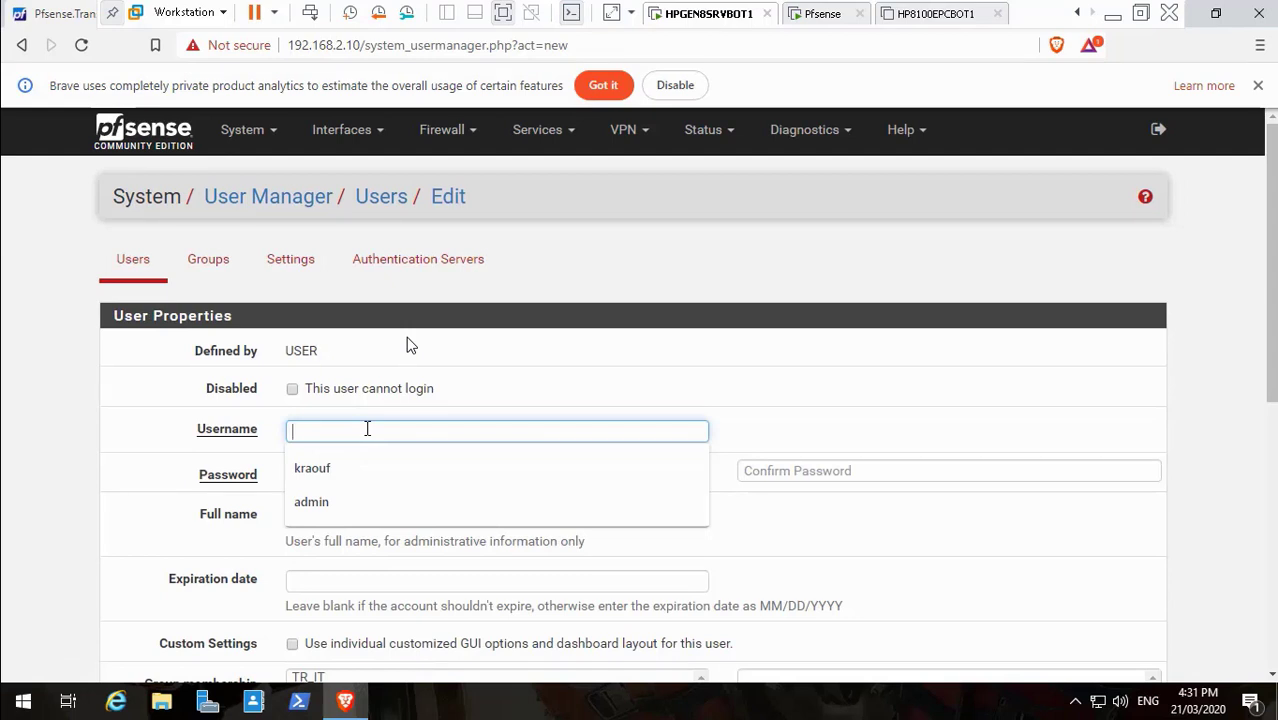
pyautogui.write('Test')
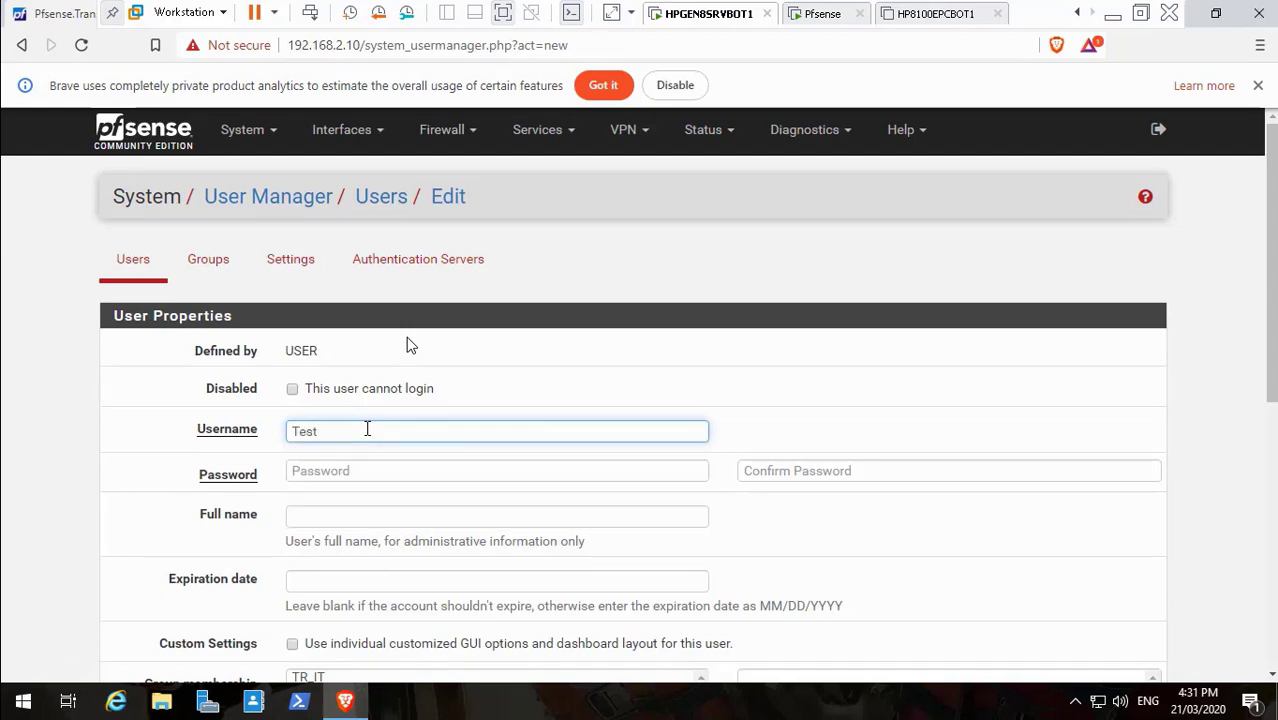
pyautogui.click(362, 470)
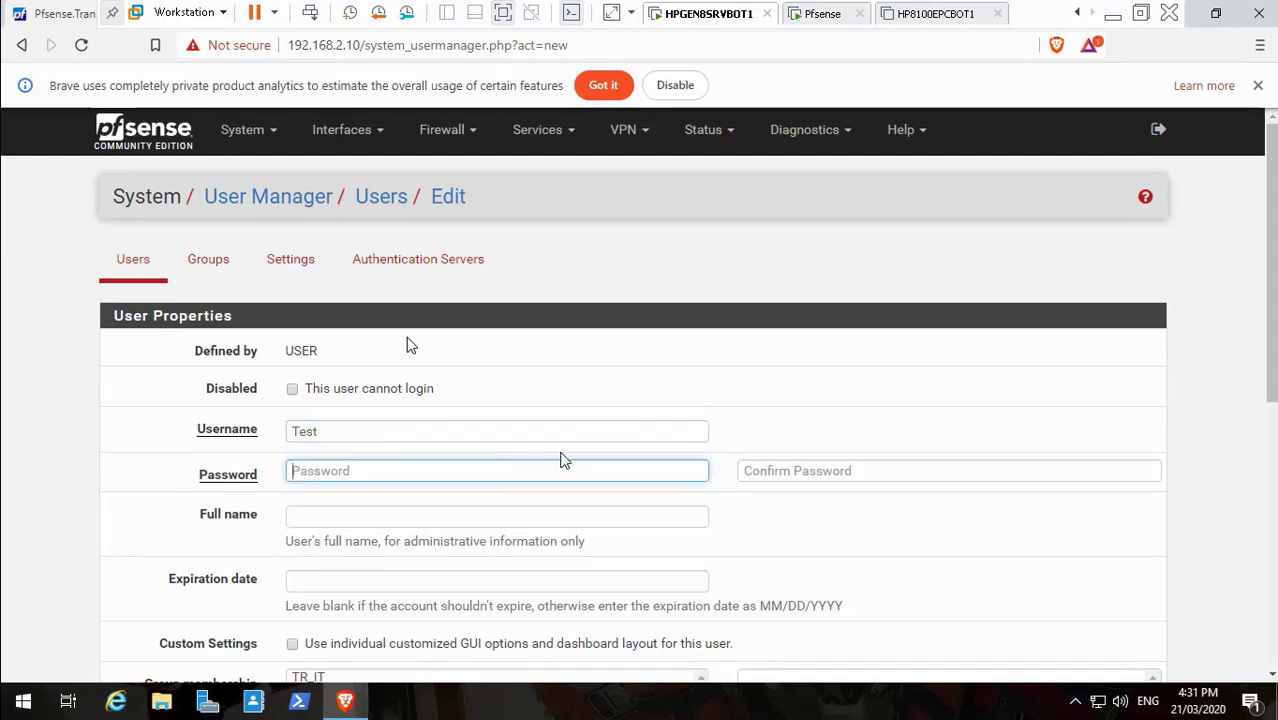
pyautogui.click(560, 452)
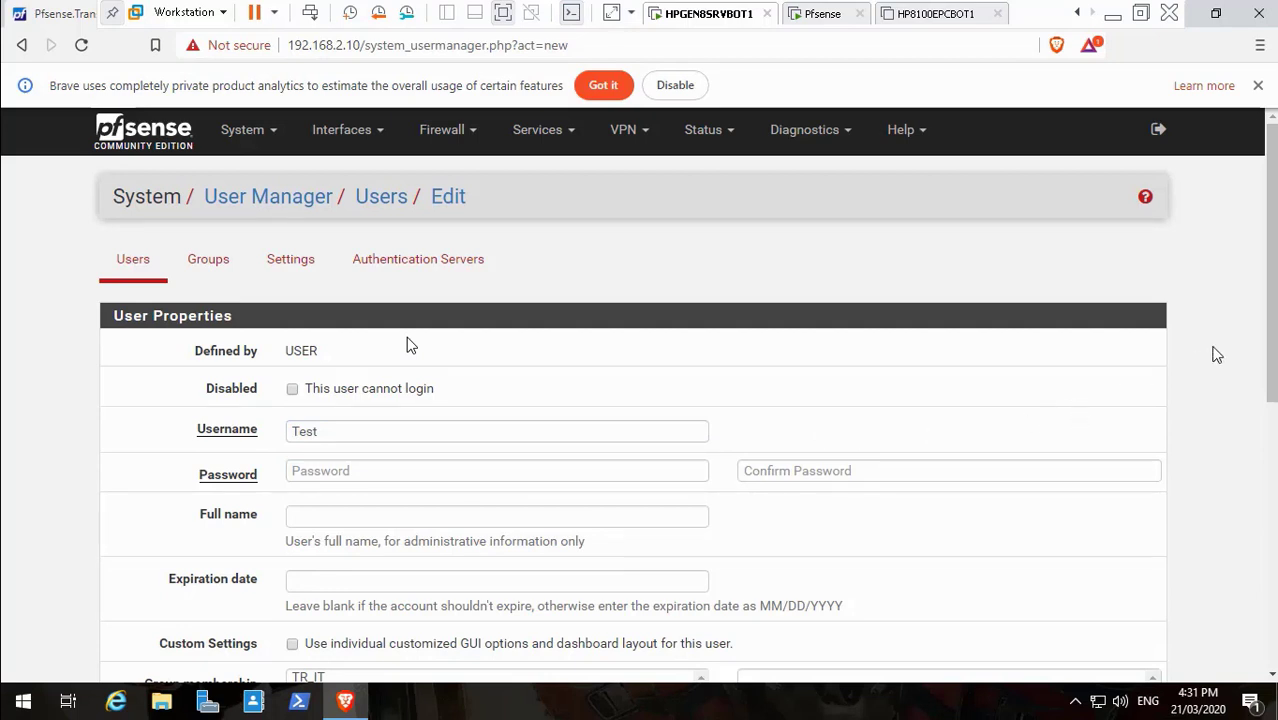
# Enter the Test user's password and its confirmation
pyautogui.click(471, 476)
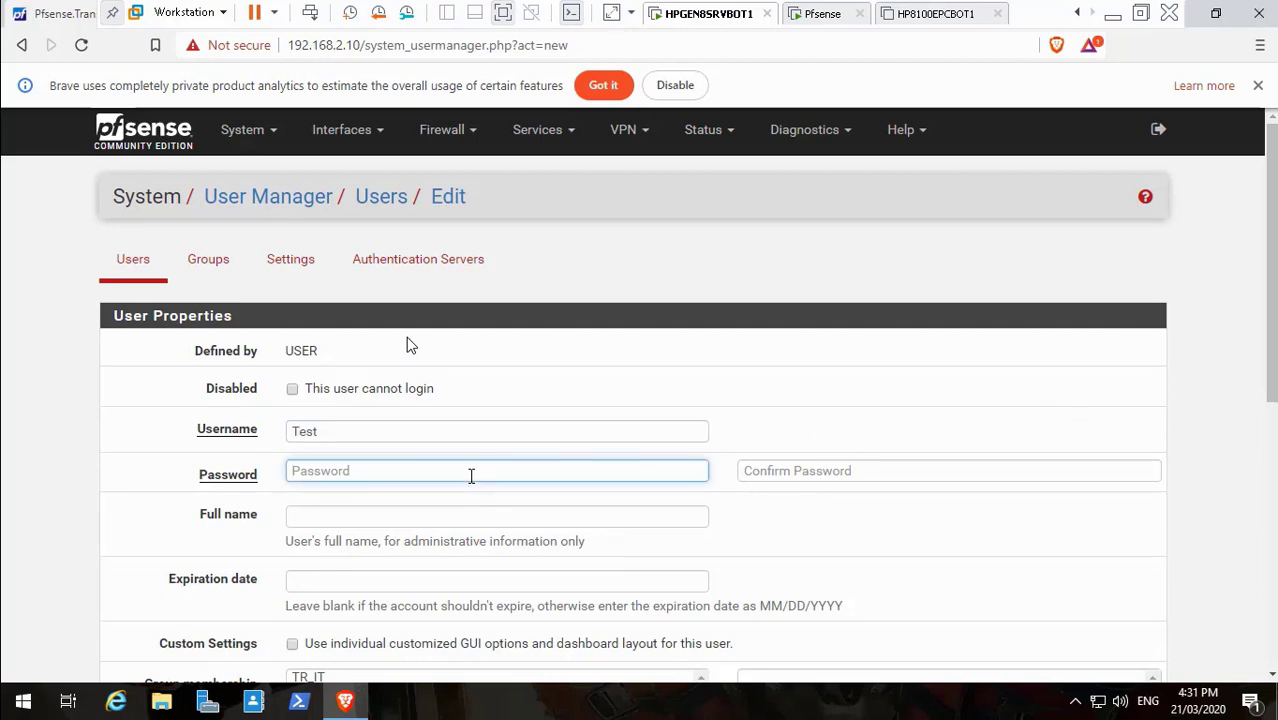
pyautogui.write('Te')
pyautogui.click(826, 471)
pyautogui.write('Te')
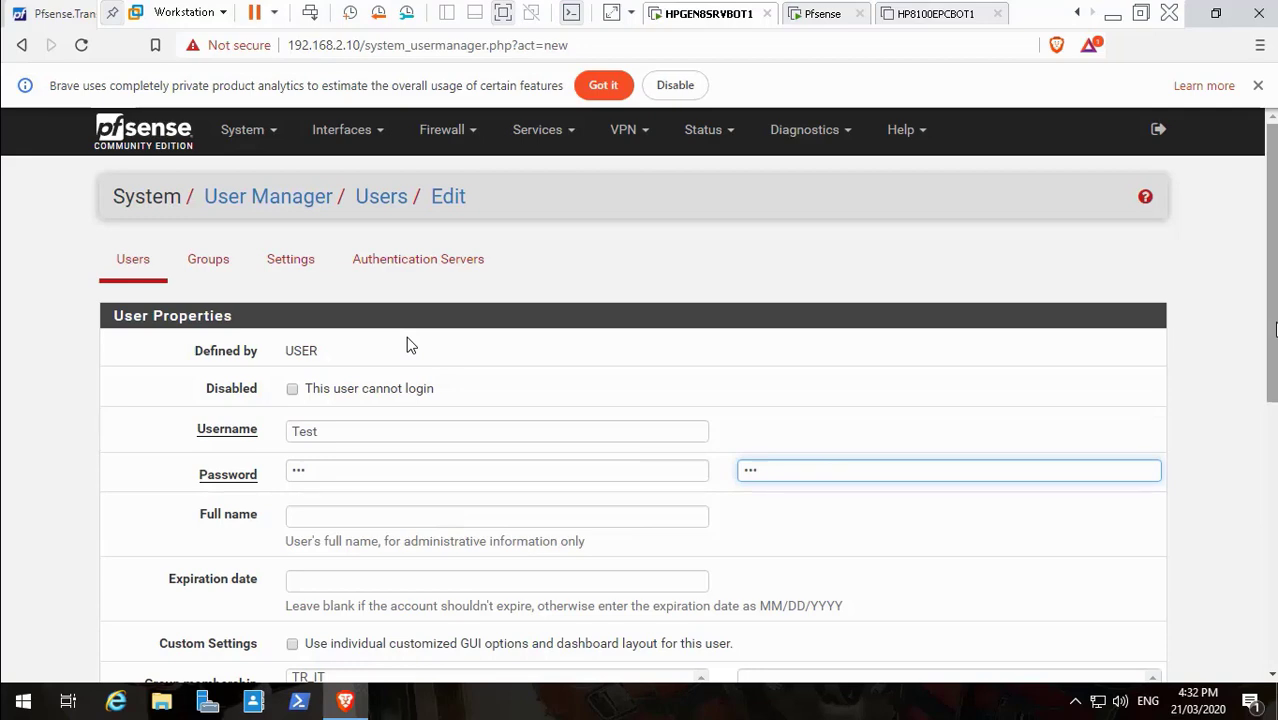
# Review the new user form and save the Test account
pyautogui.scroll(-3, 406, 338)
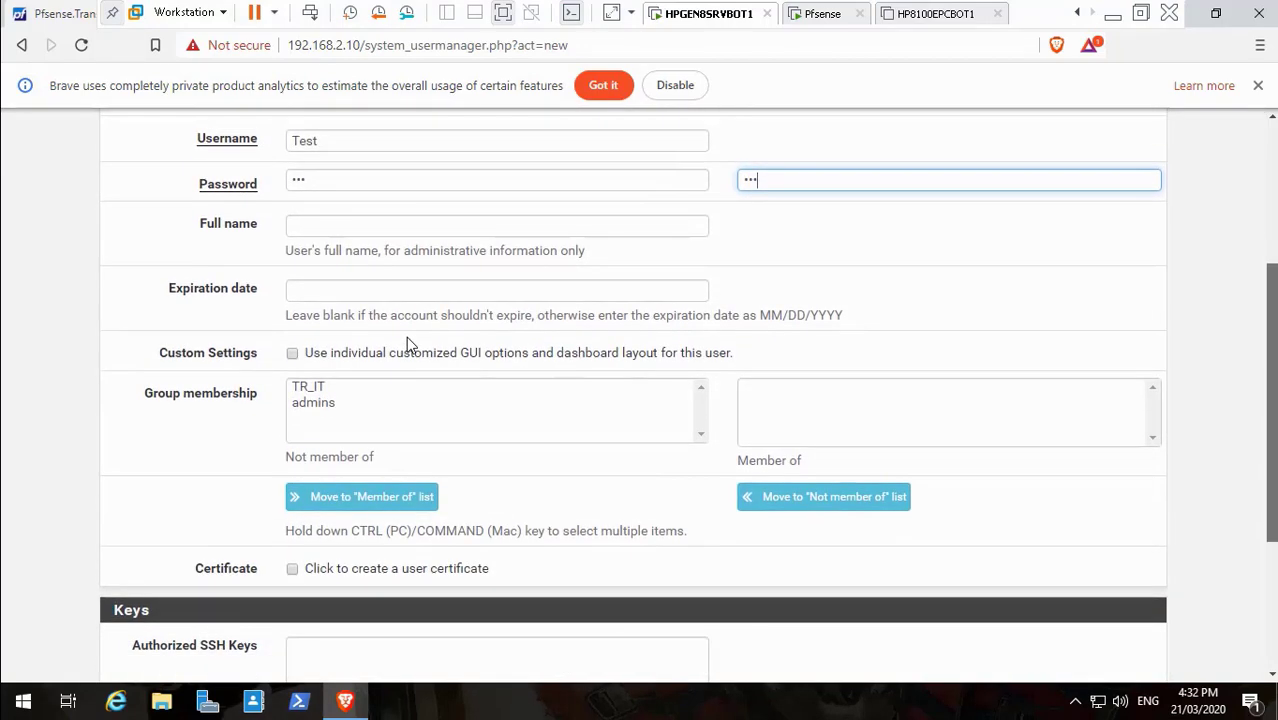
pyautogui.scroll(-1, 406, 338)
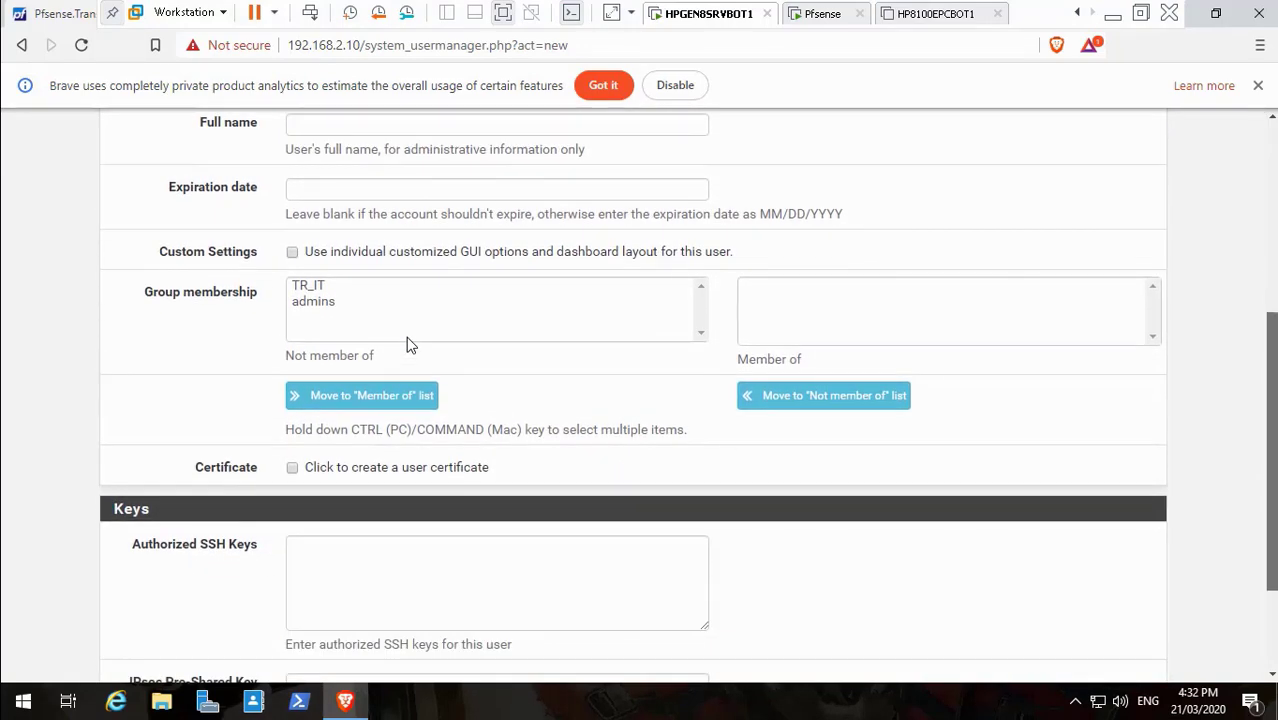
pyautogui.scroll(-2, 406, 340)
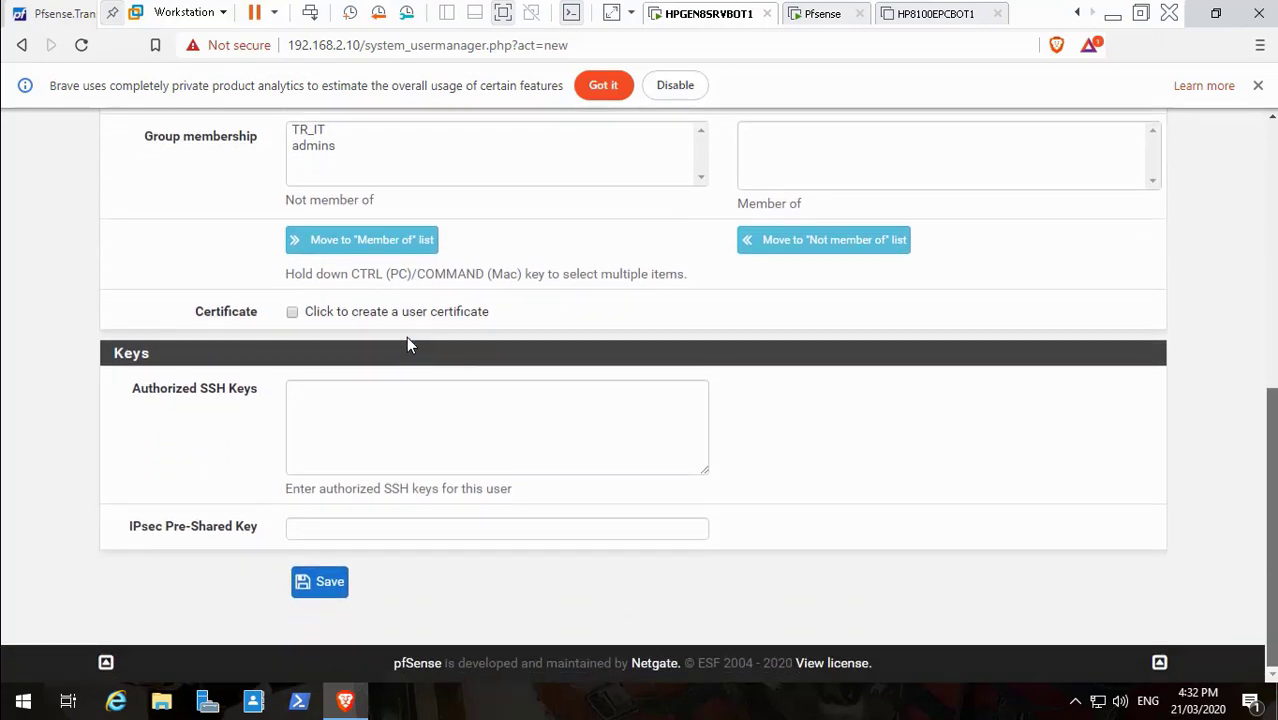
pyautogui.scroll(2, 406, 340)
pyautogui.scroll(1, 406, 344)
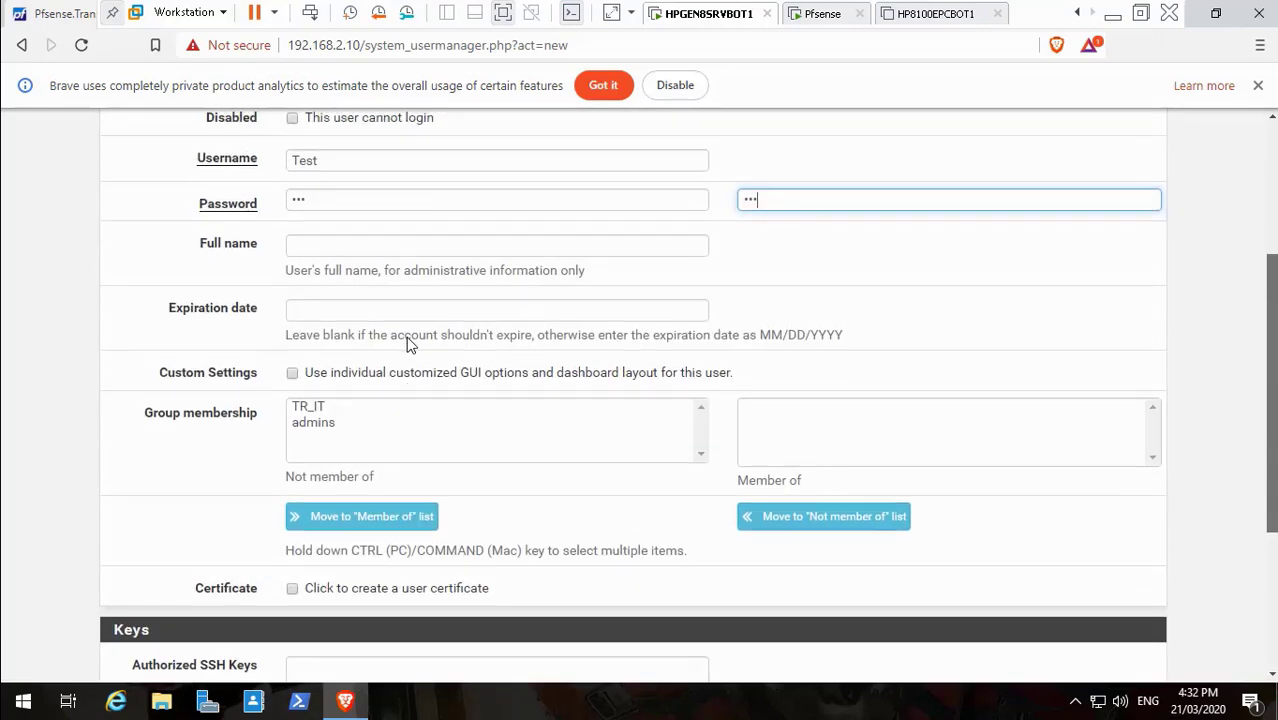
pyautogui.scroll(1, 406, 343)
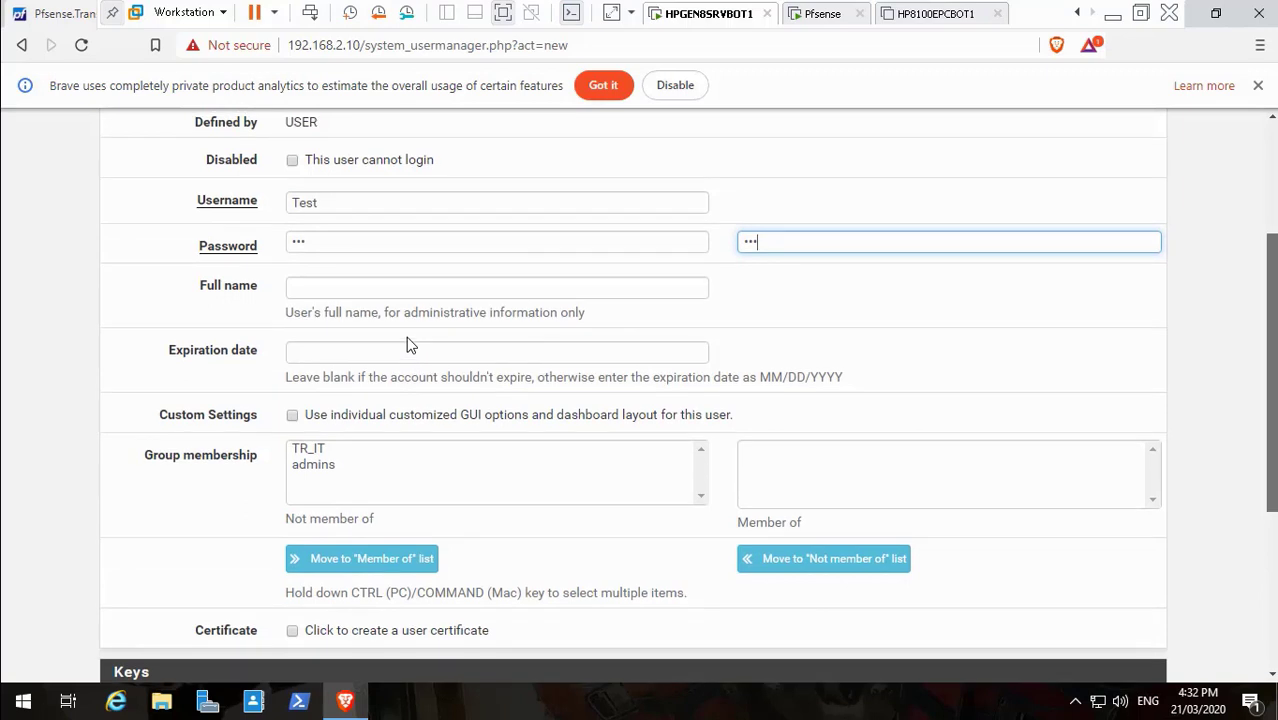
pyautogui.scroll(1, 406, 343)
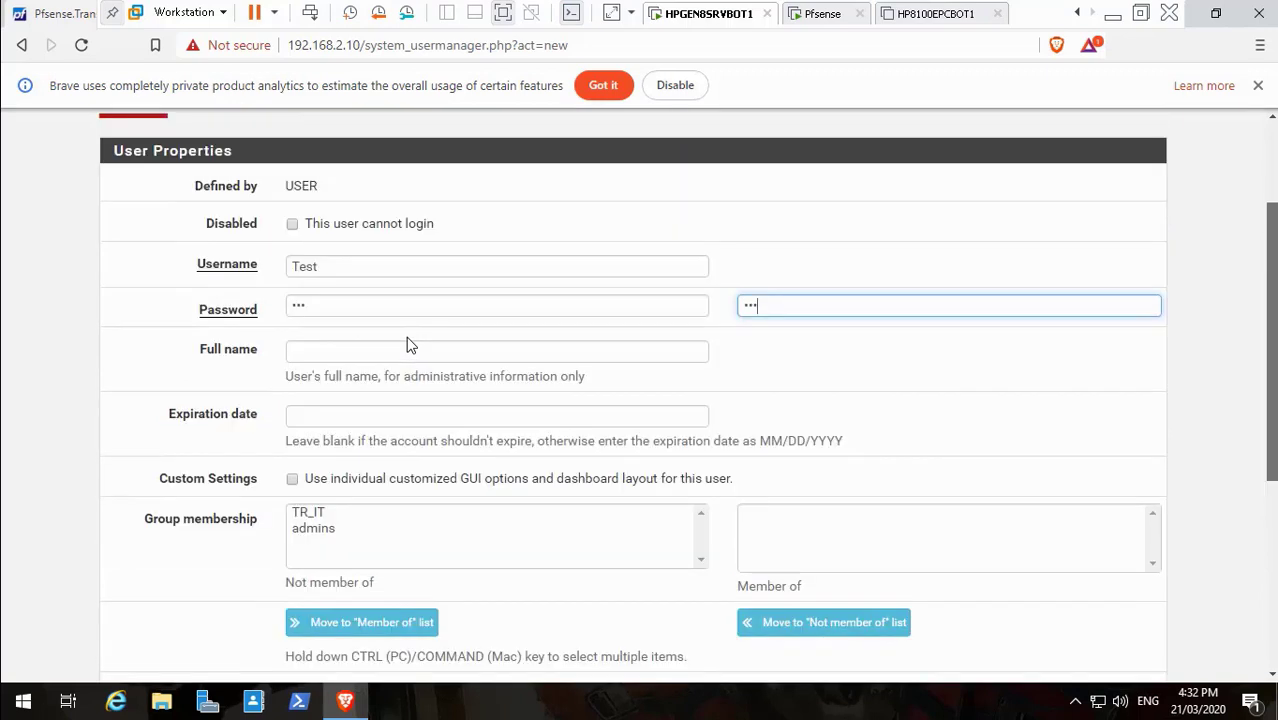
pyautogui.scroll(1, 406, 344)
pyautogui.scroll(1, 406, 344)
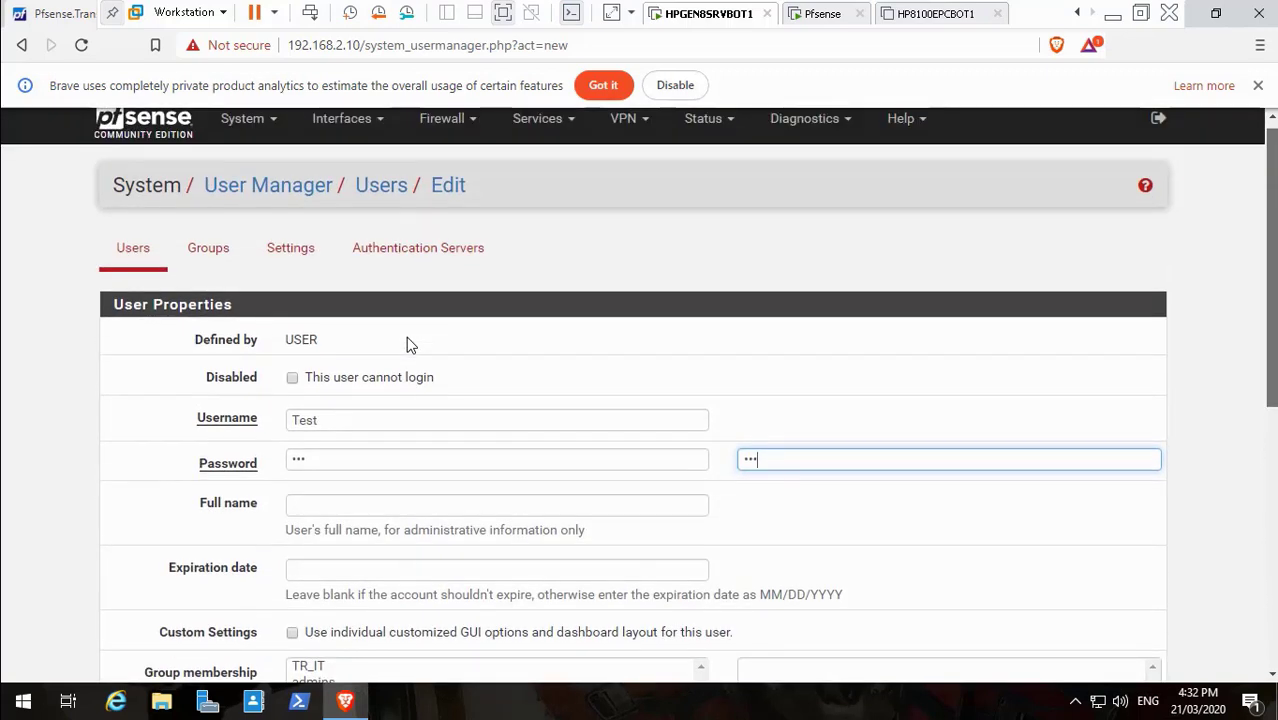
pyautogui.scroll(1, 406, 344)
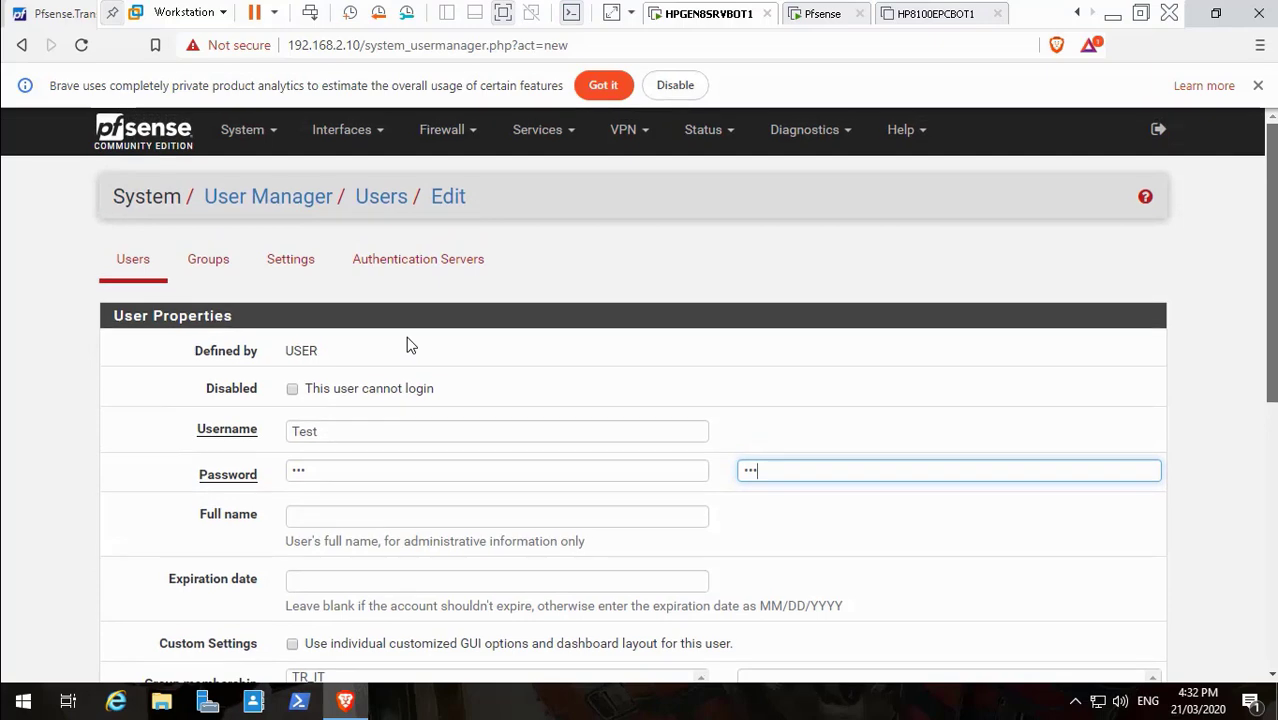
pyautogui.scroll(-1, 406, 343)
pyautogui.scroll(-2, 406, 343)
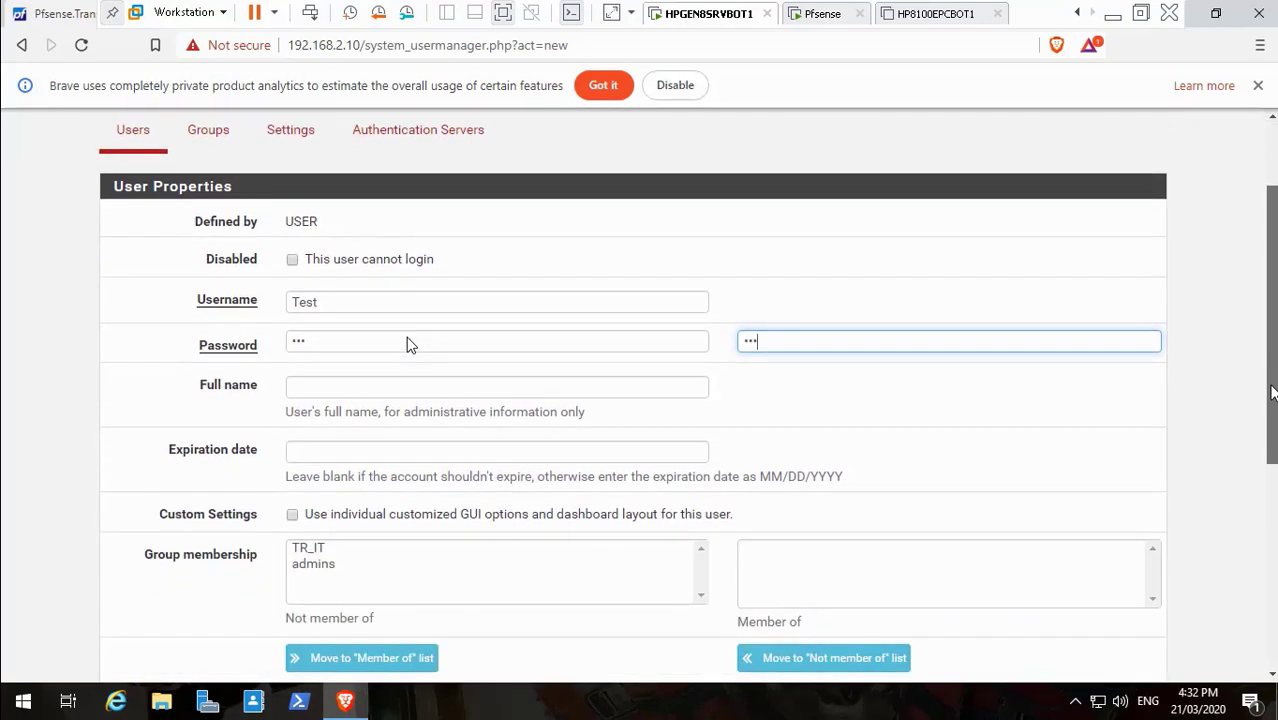
pyautogui.scroll(-3, 406, 344)
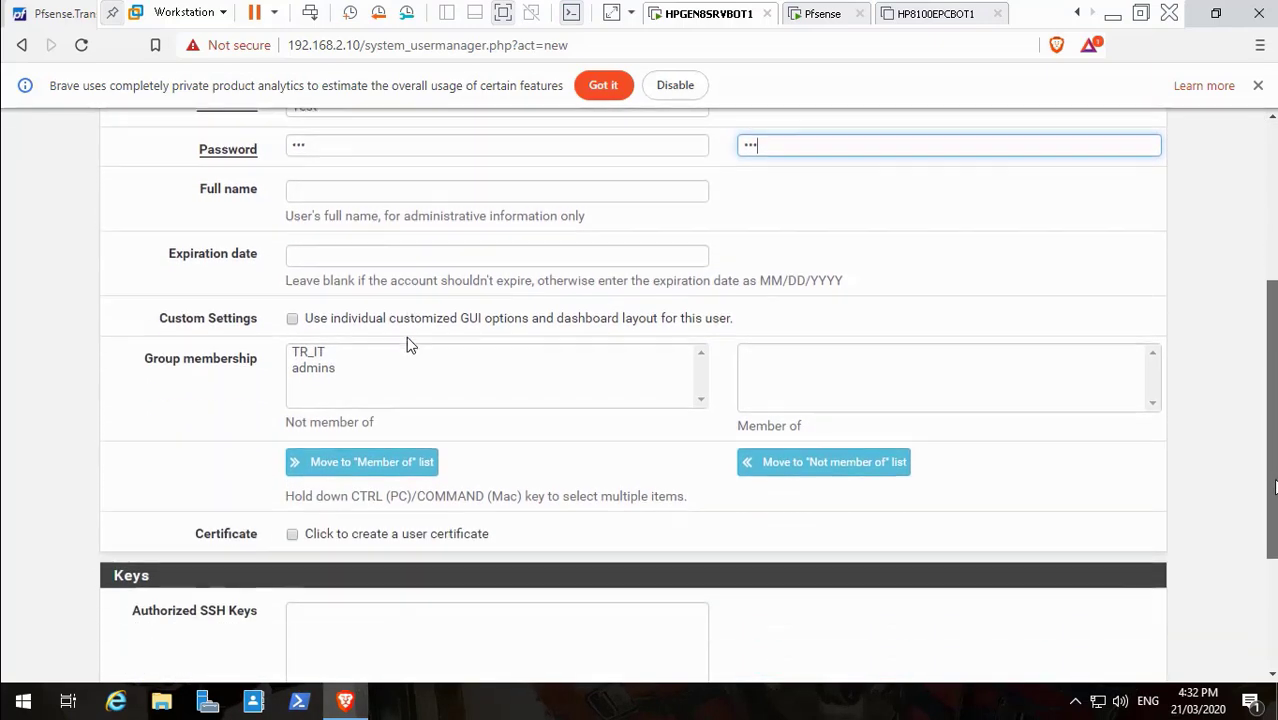
pyautogui.scroll(-2, 406, 344)
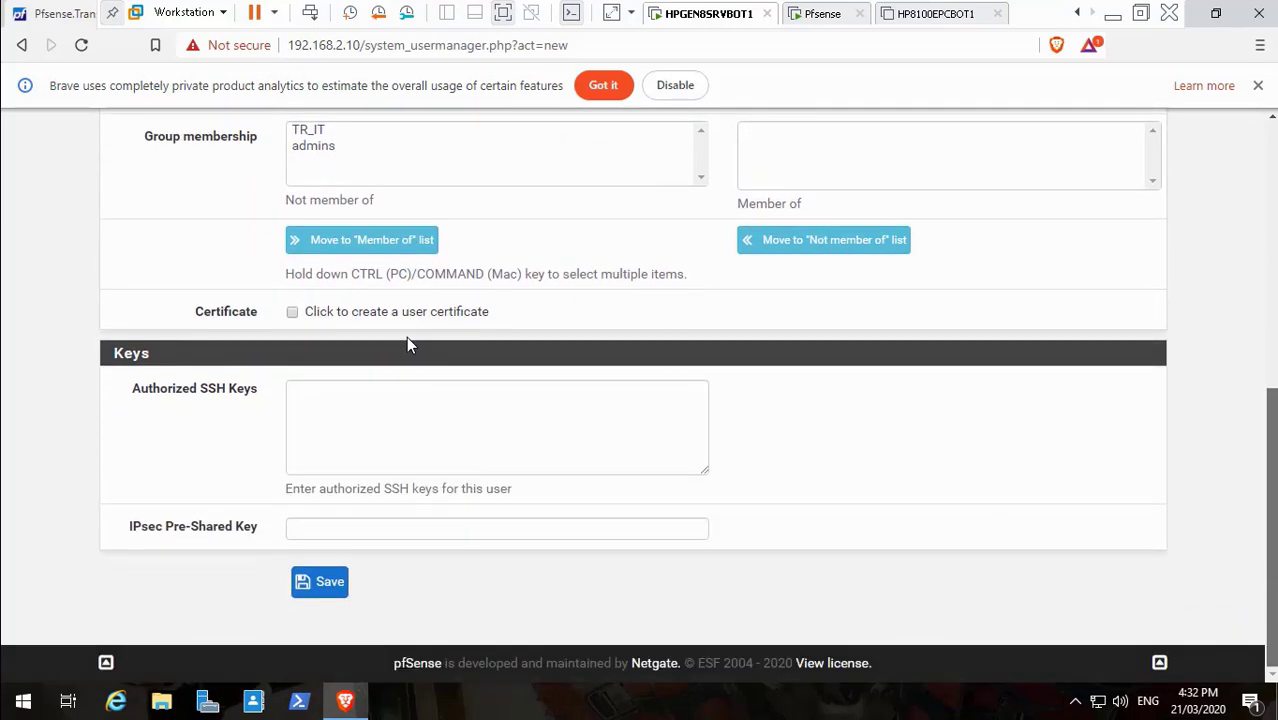
pyautogui.scroll(6, 406, 344)
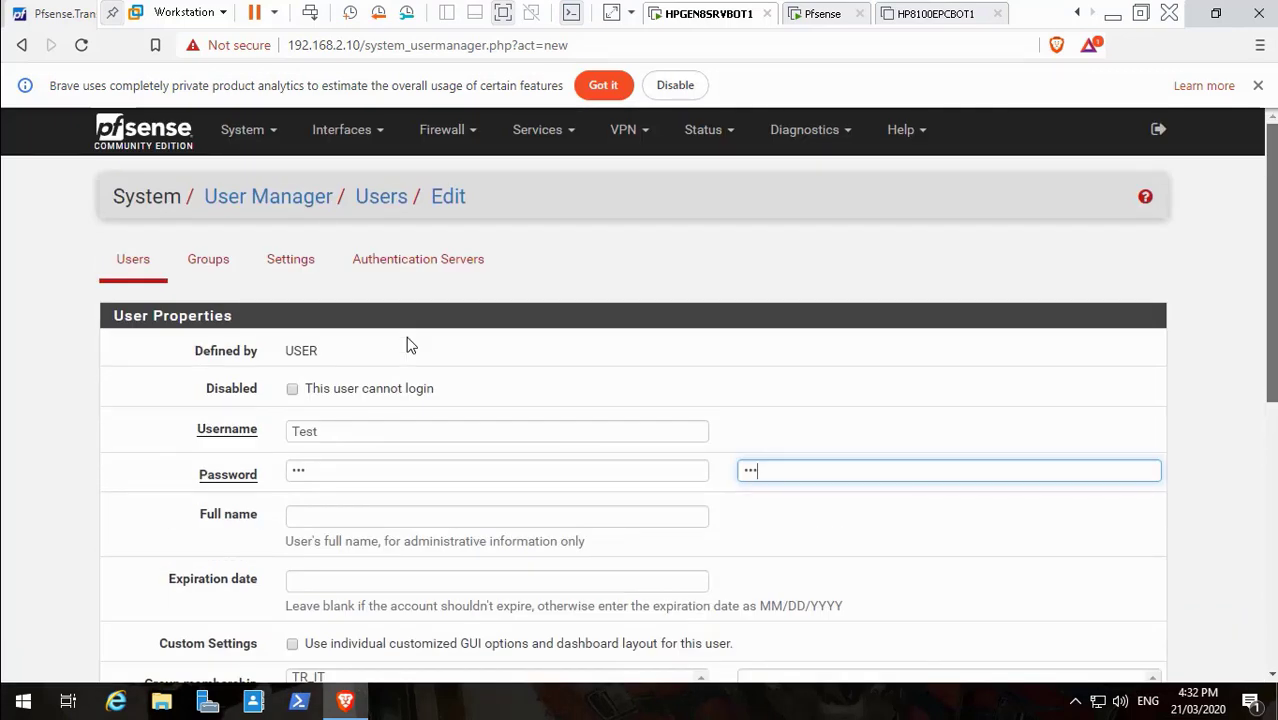
pyautogui.scroll(-6, 408, 345)
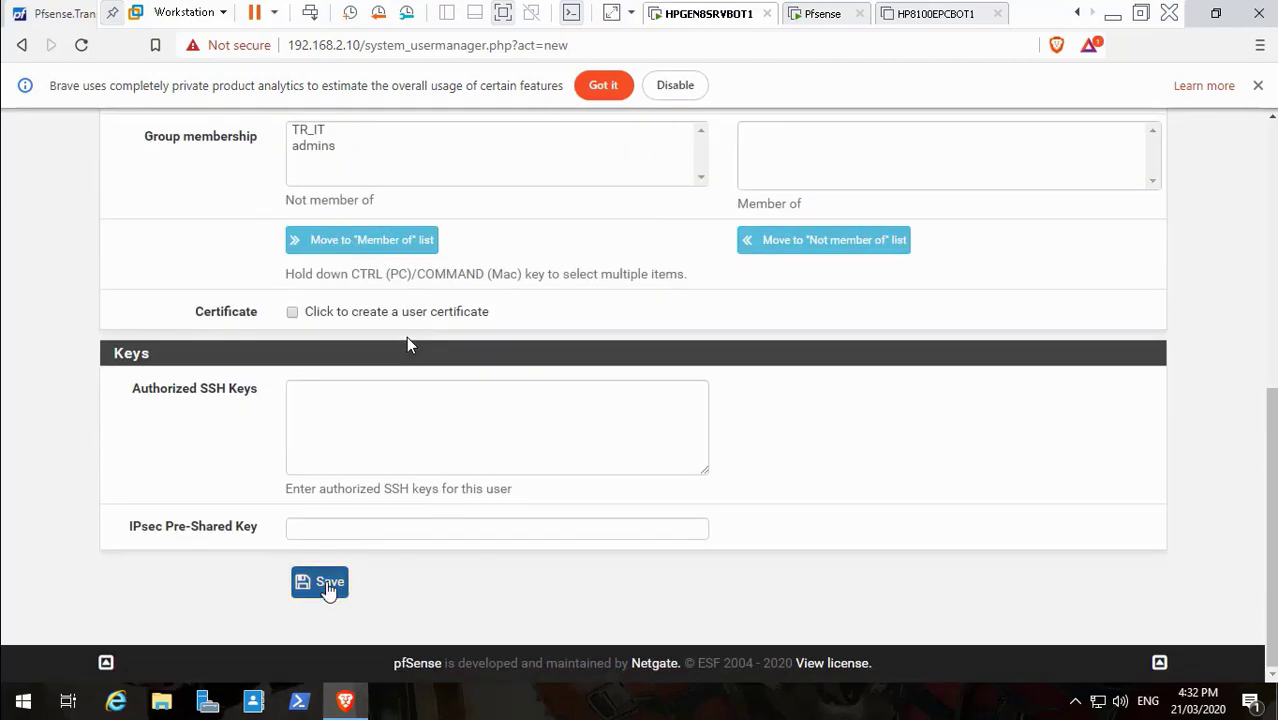
pyautogui.click(328, 587)
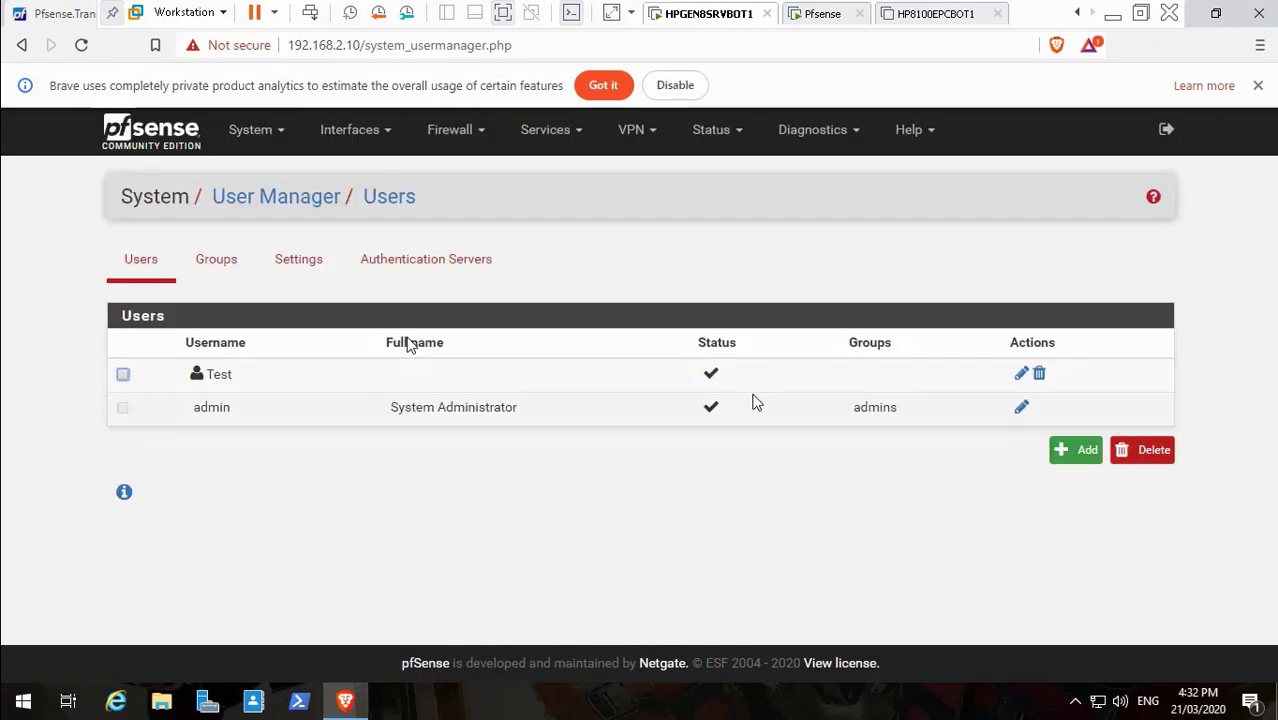
# Grant user Test the 'User - Services: Captive Portal login' privilege
pyautogui.click(1020, 376)
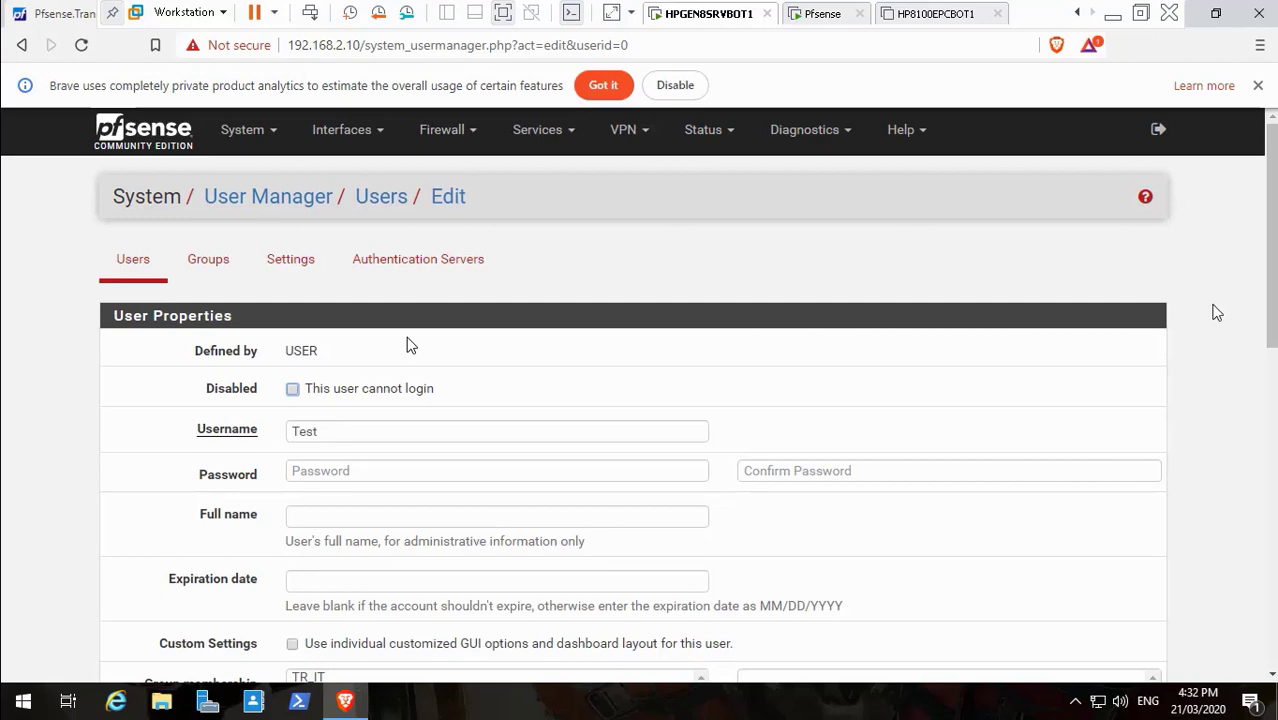
pyautogui.scroll(-10, 407, 344)
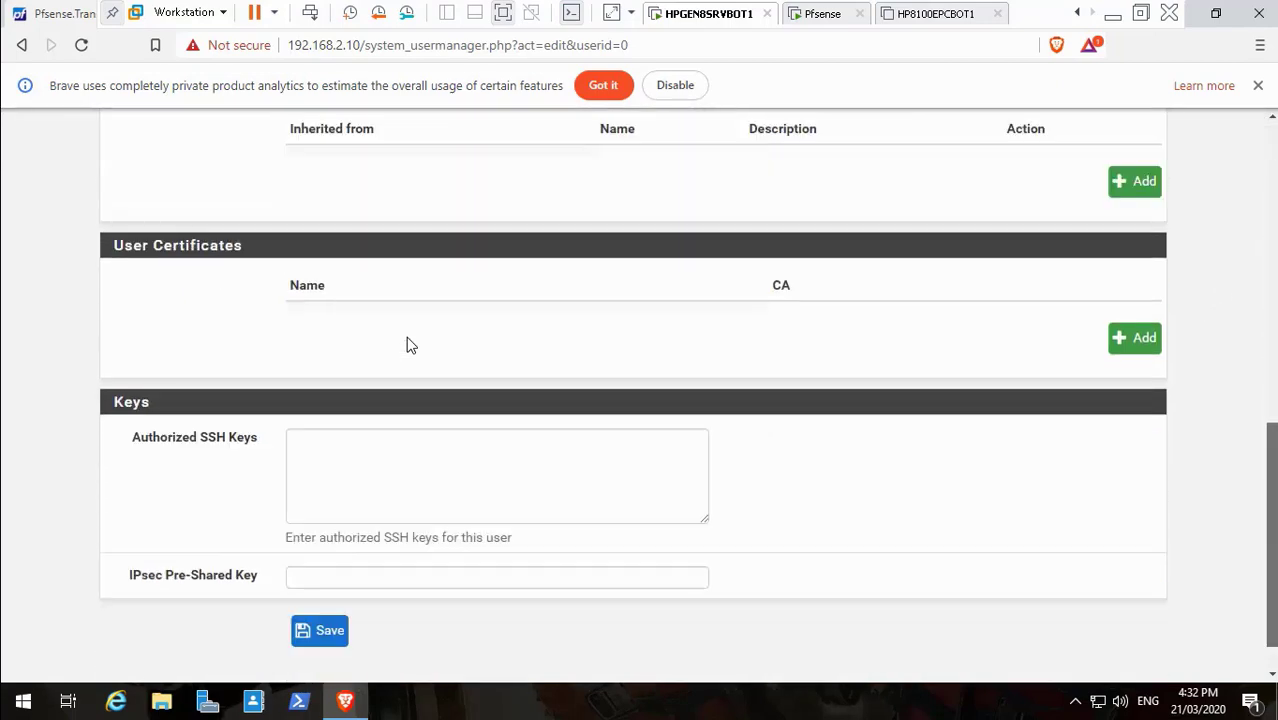
pyautogui.scroll(2, 407, 344)
pyautogui.scroll(2, 406, 344)
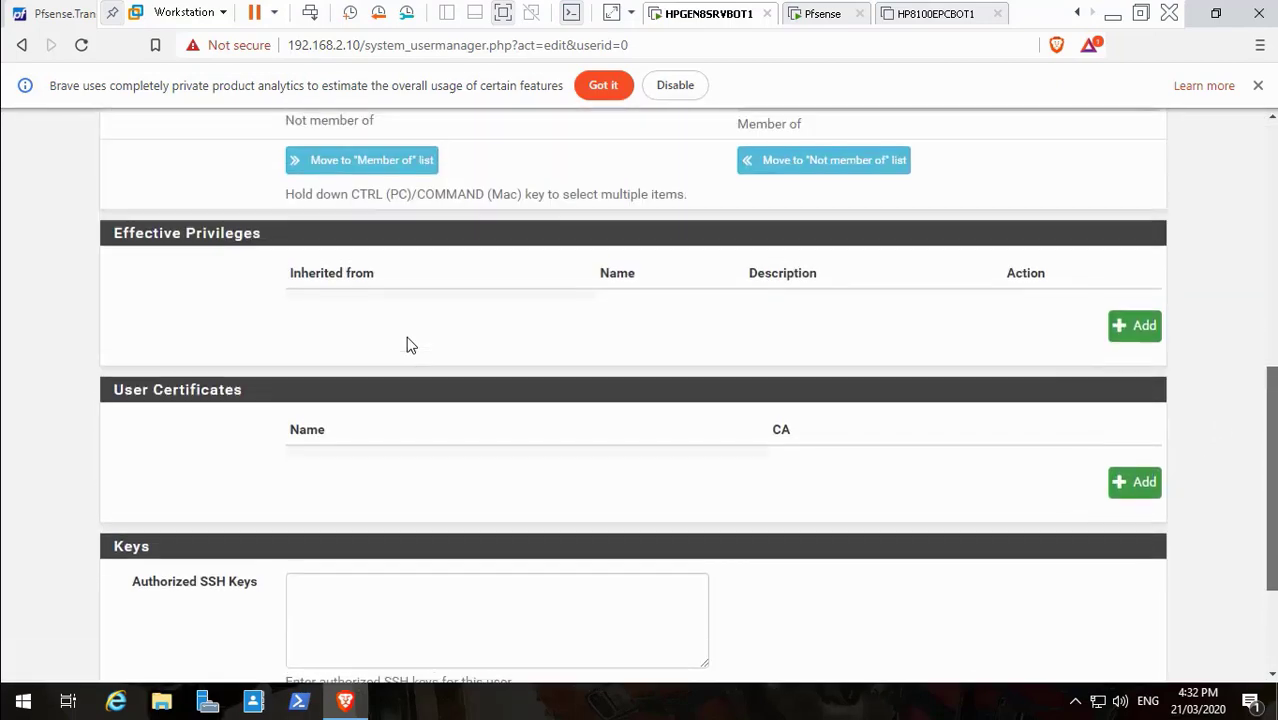
pyautogui.scroll(1, 225, 410)
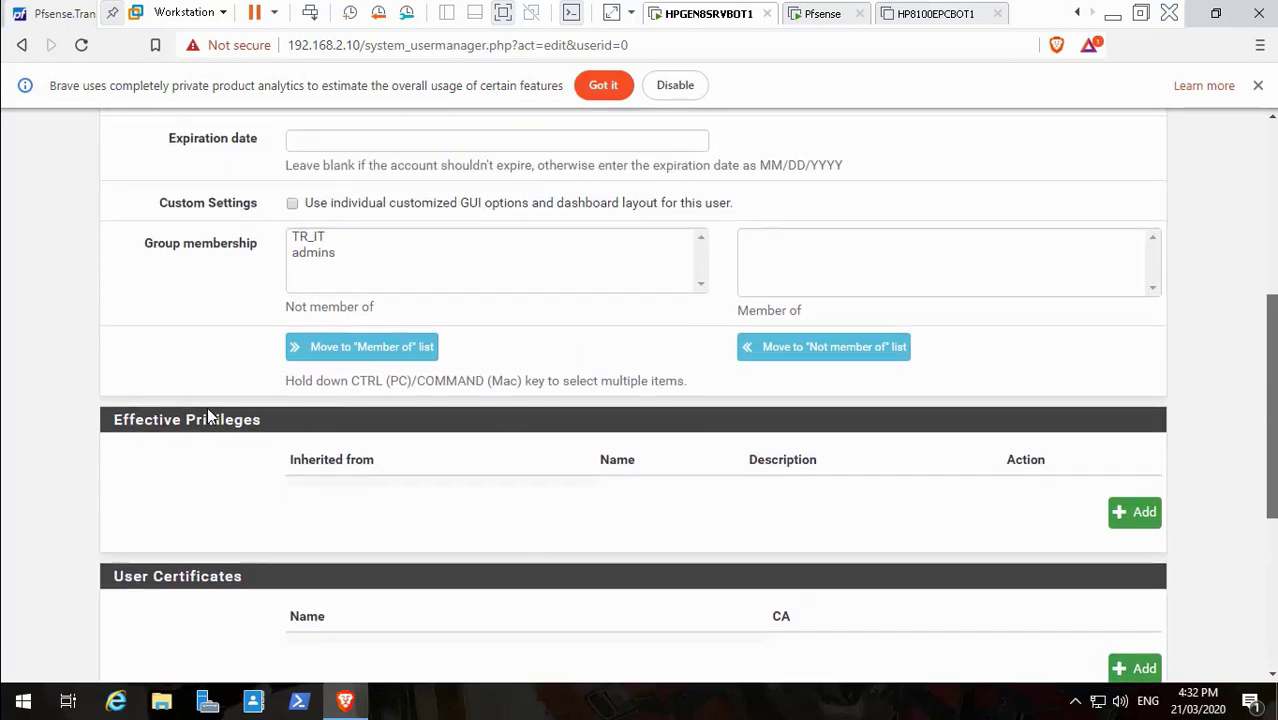
pyautogui.click(1140, 525)
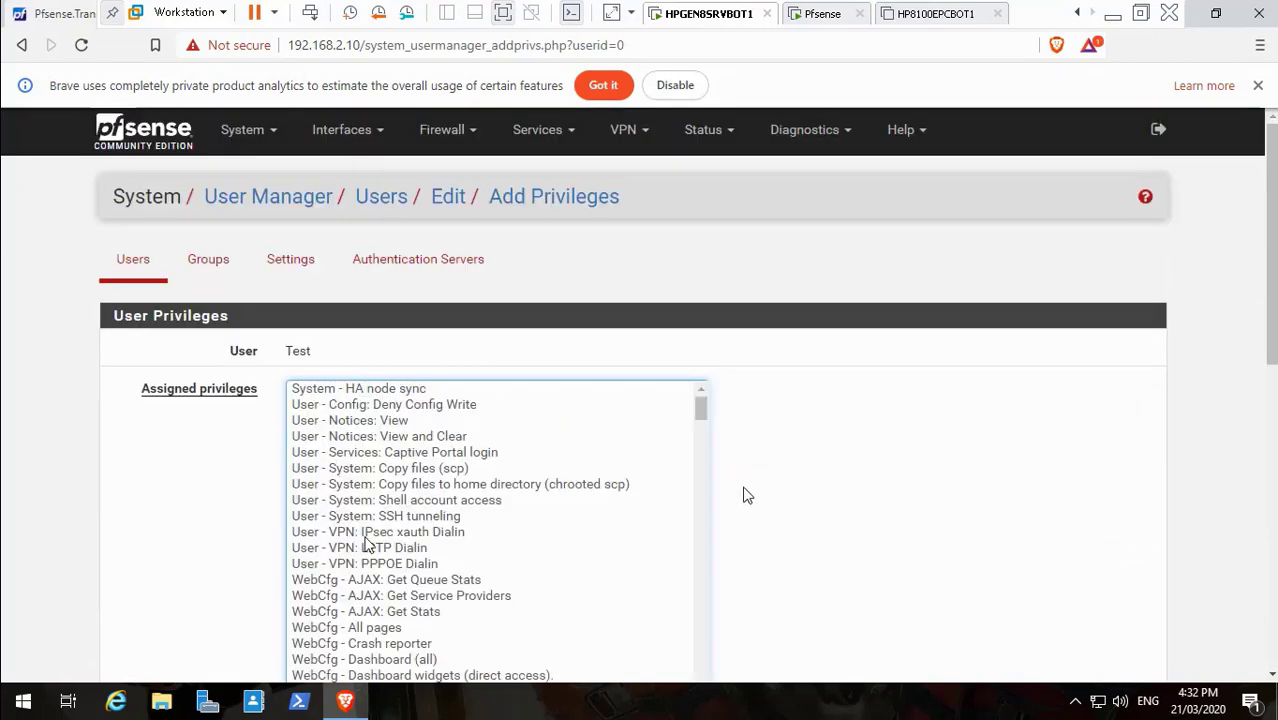
pyautogui.click(492, 454)
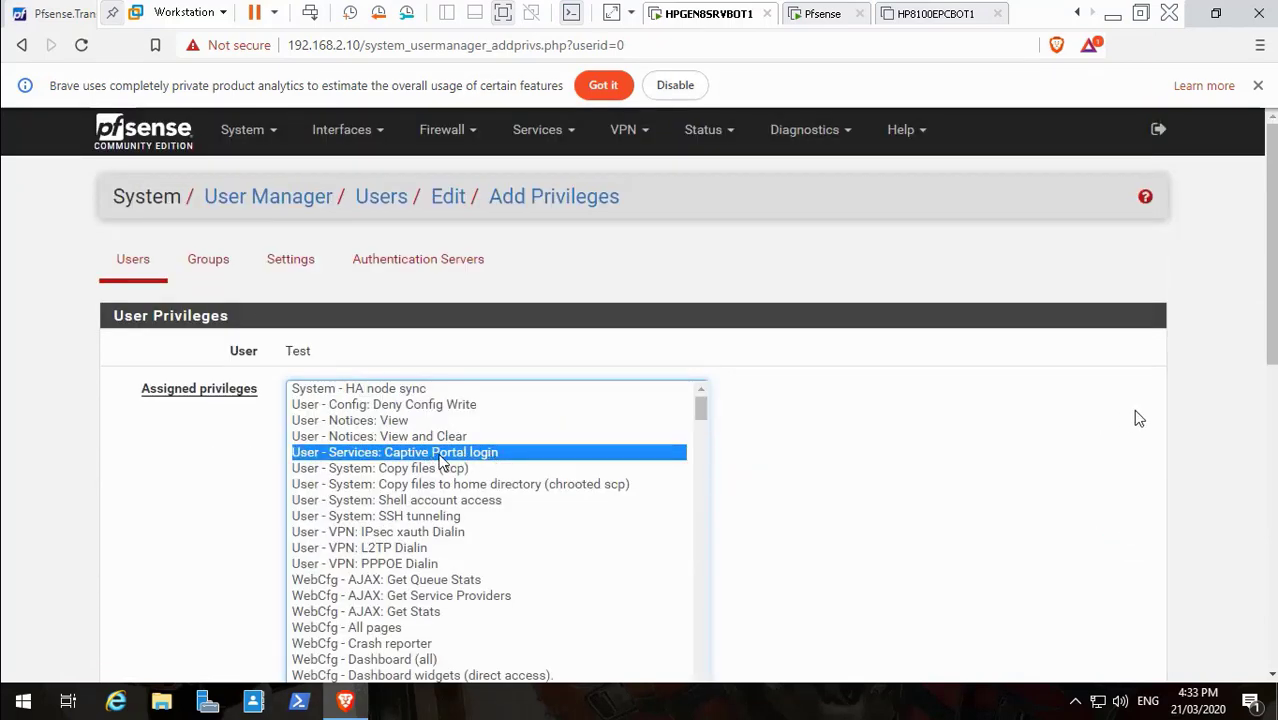
pyautogui.scroll(-3, 470, 455)
pyautogui.scroll(-5, 480, 444)
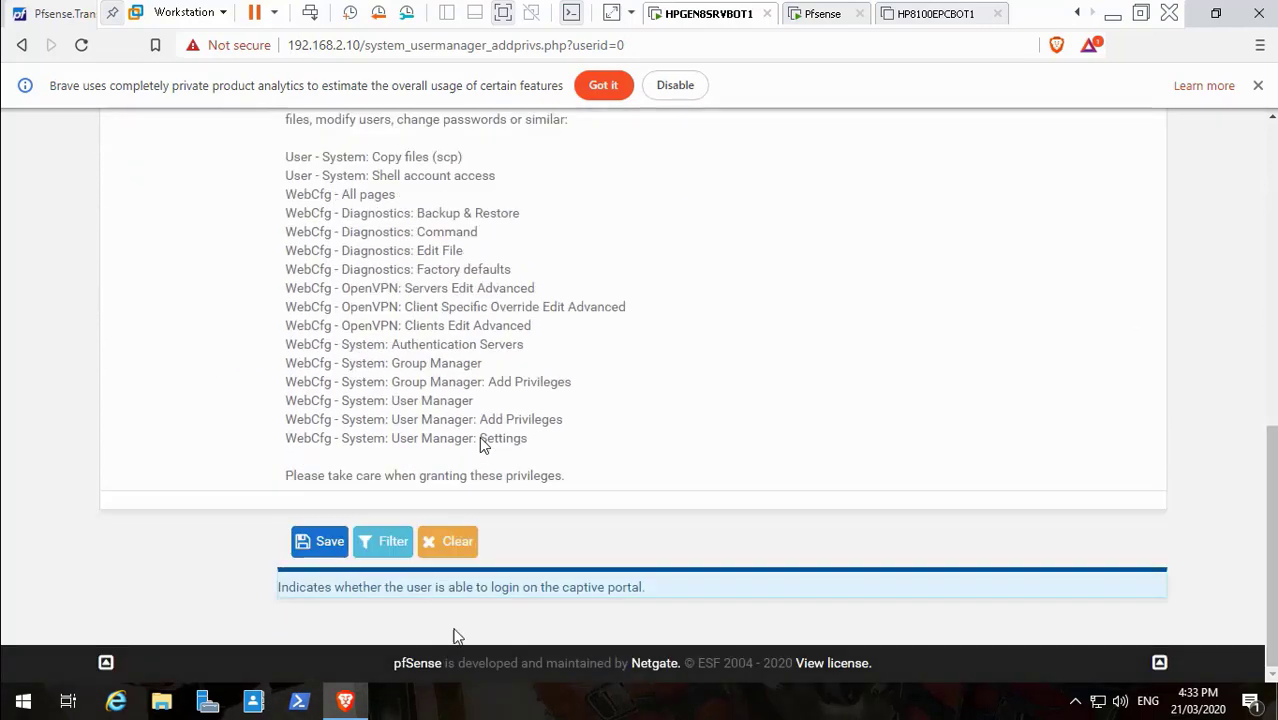
pyautogui.click(327, 548)
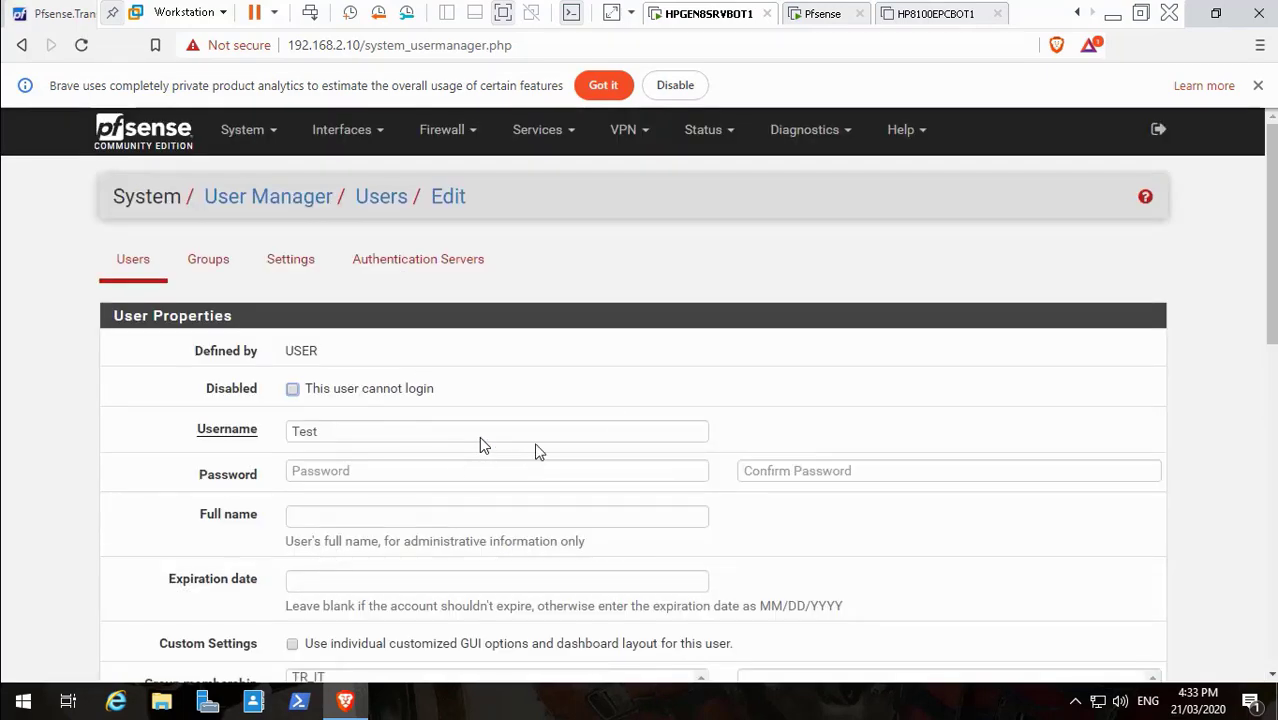
# Save the Test user's settings and minimise the VMware window
pyautogui.scroll(-15, 479, 436)
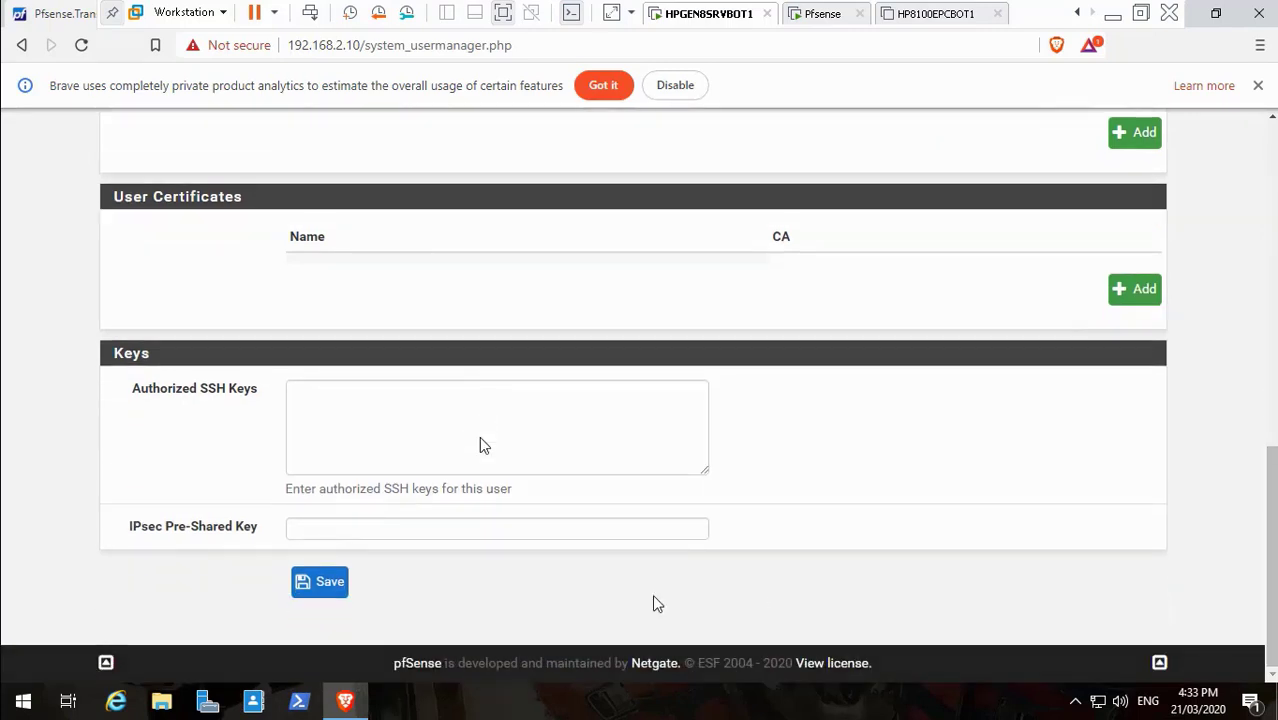
pyautogui.click(331, 588)
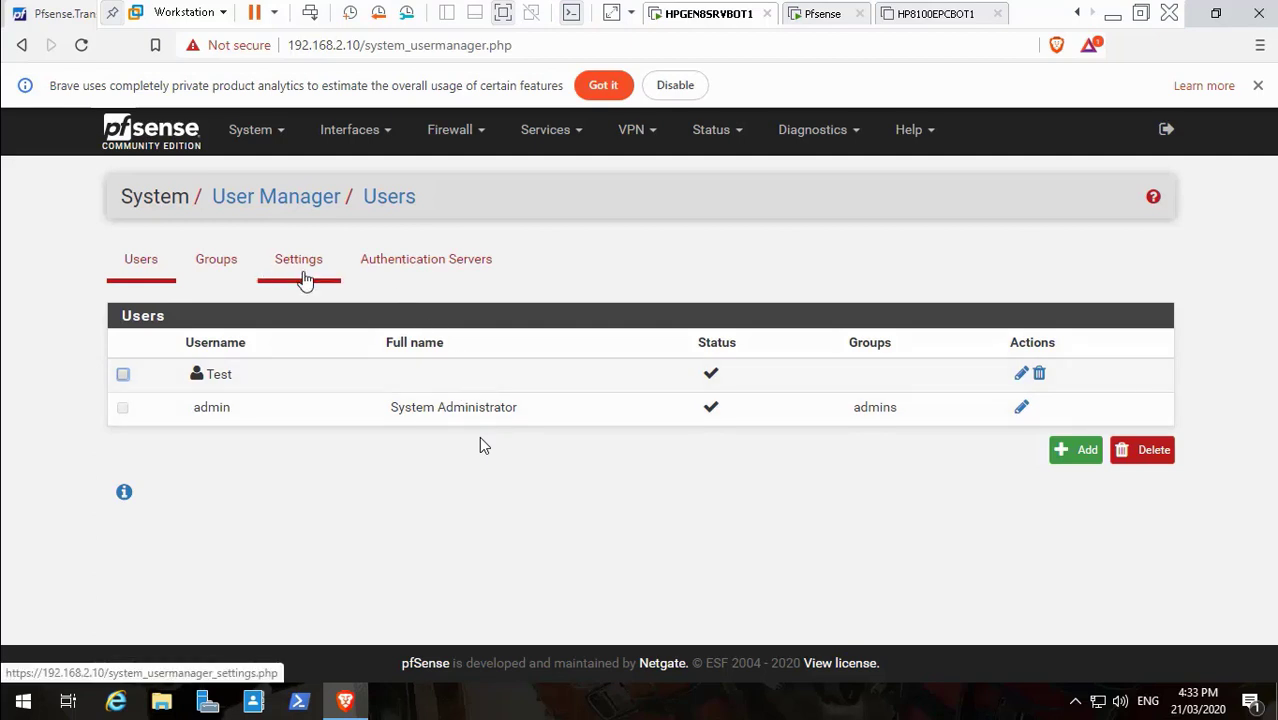
pyautogui.click(1114, 22)
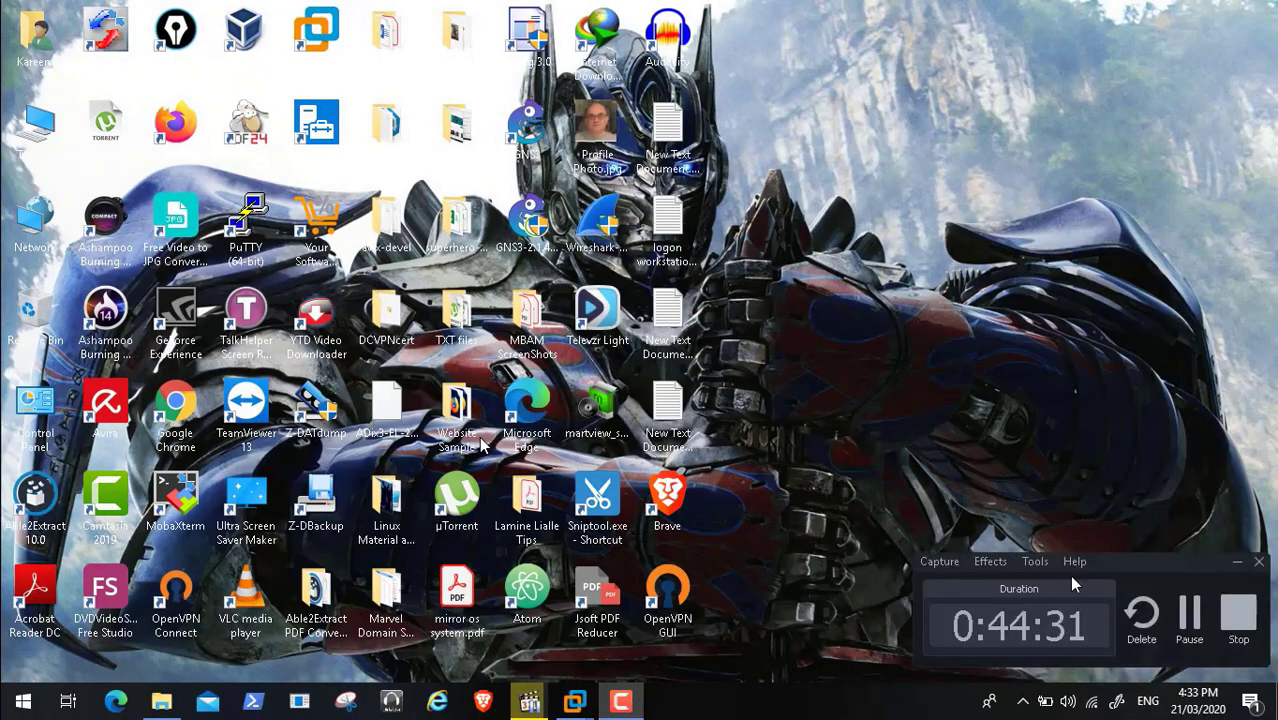
# Confirm pfsense-captive-portal-master.zip finished downloading, then go back to the Google results
pyautogui.click(1189, 612)
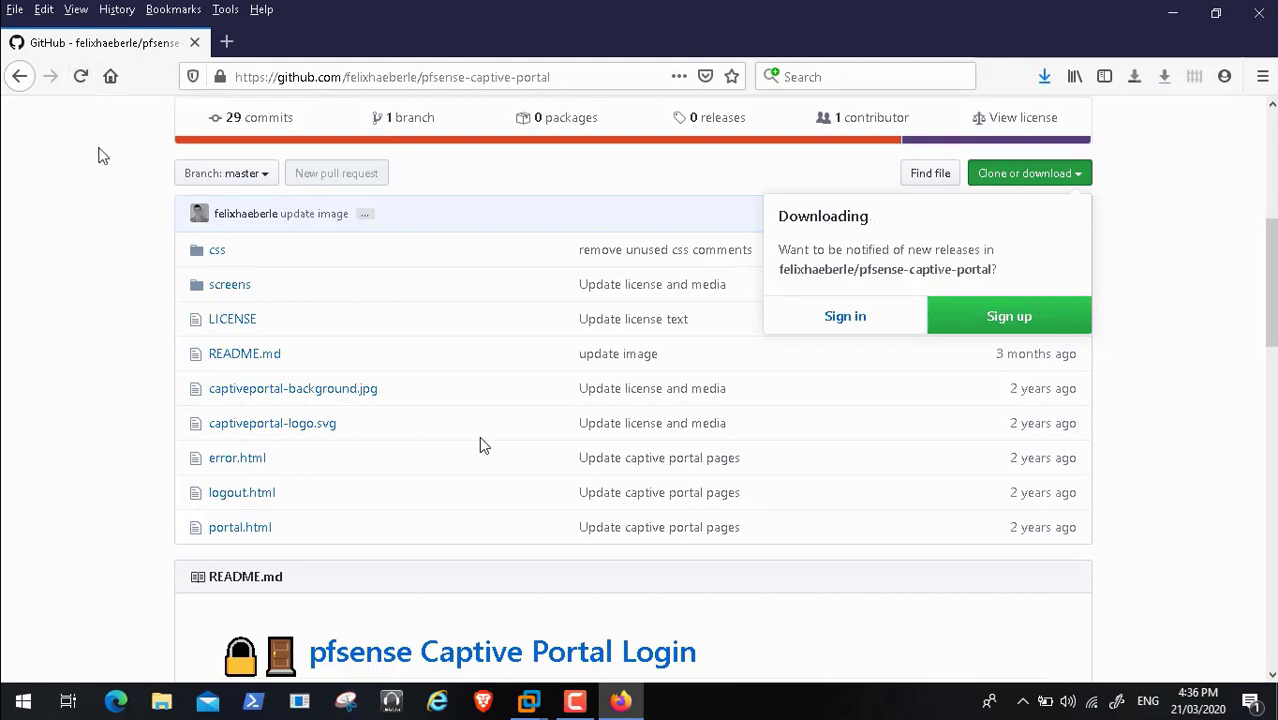
pyautogui.moveTo(108, 682)
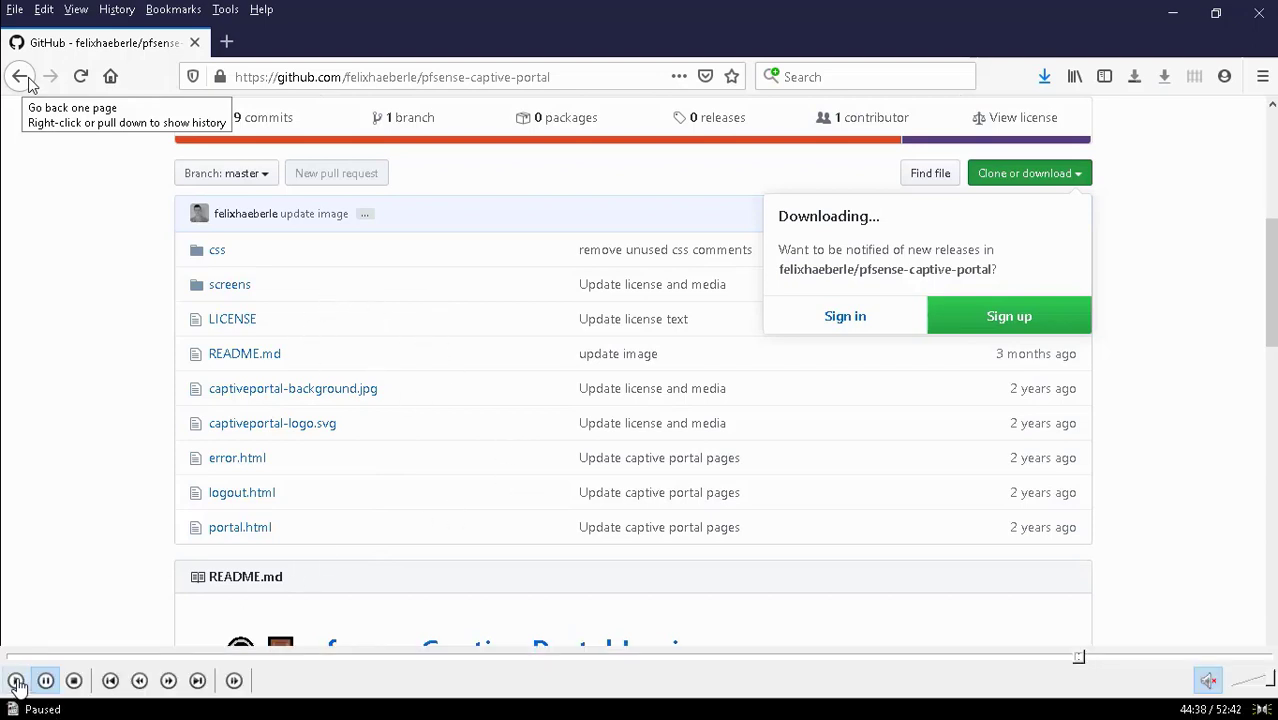
pyautogui.click(17, 681)
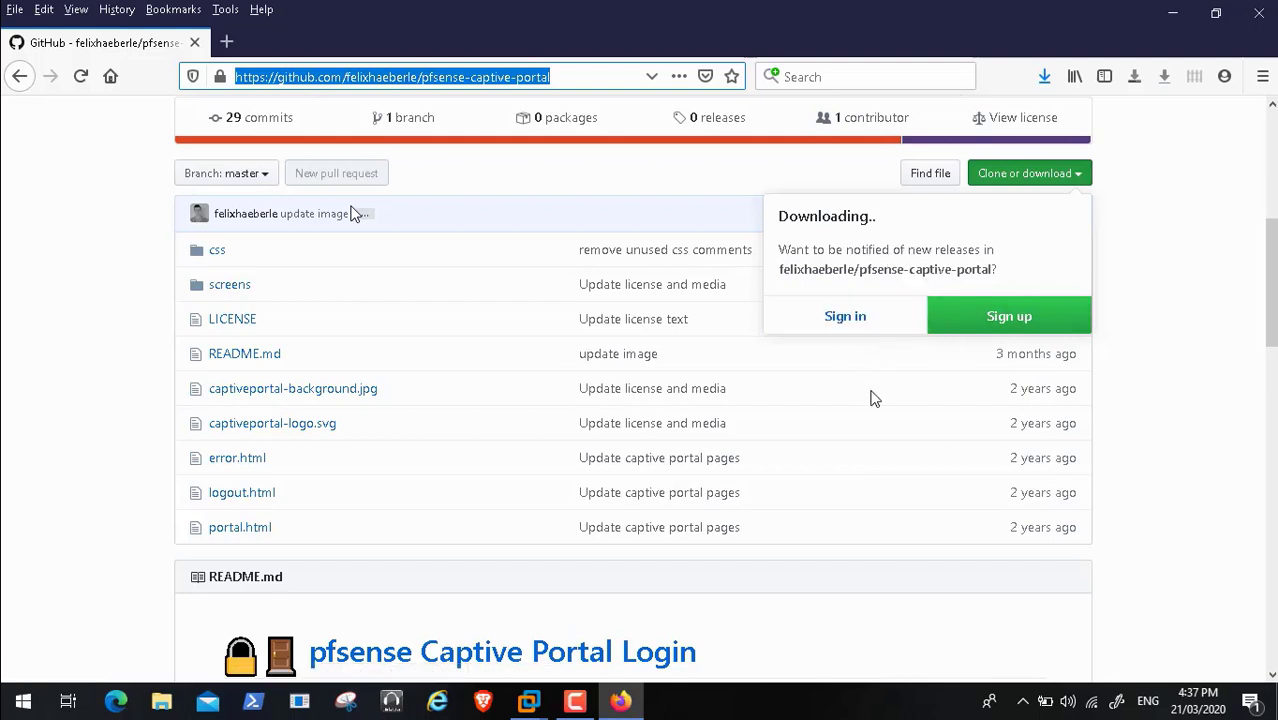
pyautogui.click(1042, 78)
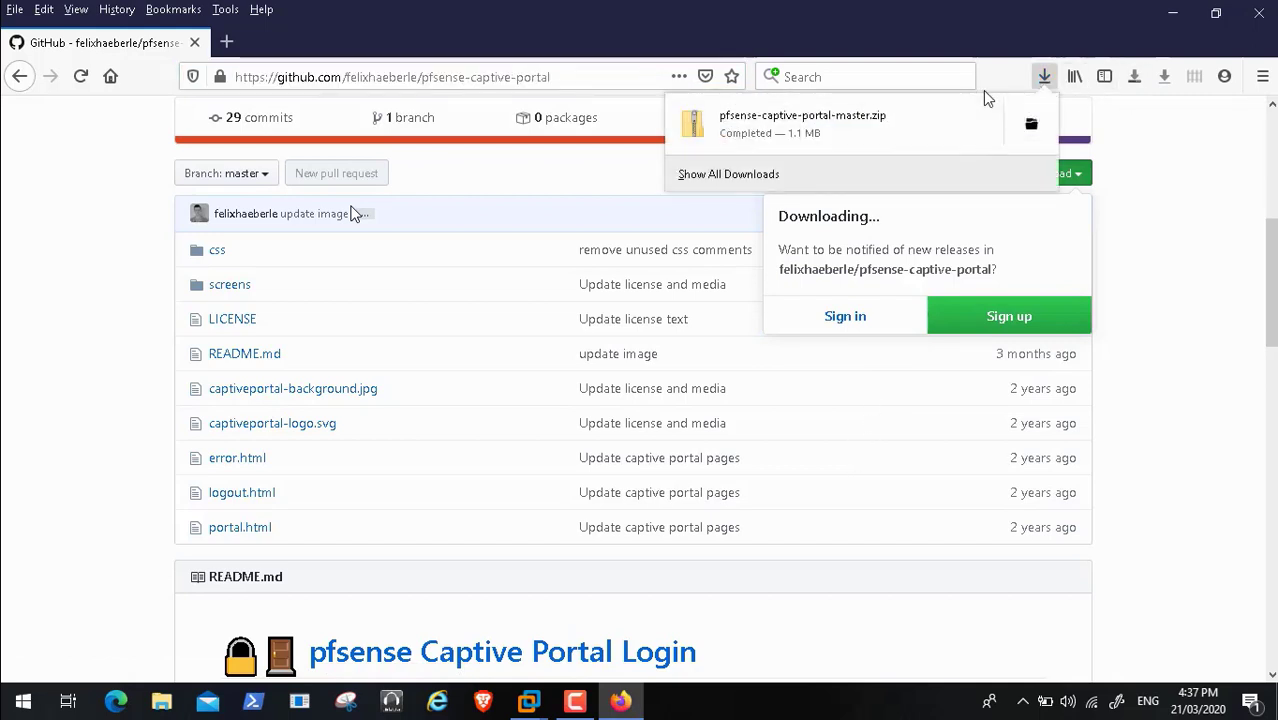
pyautogui.click(18, 77)
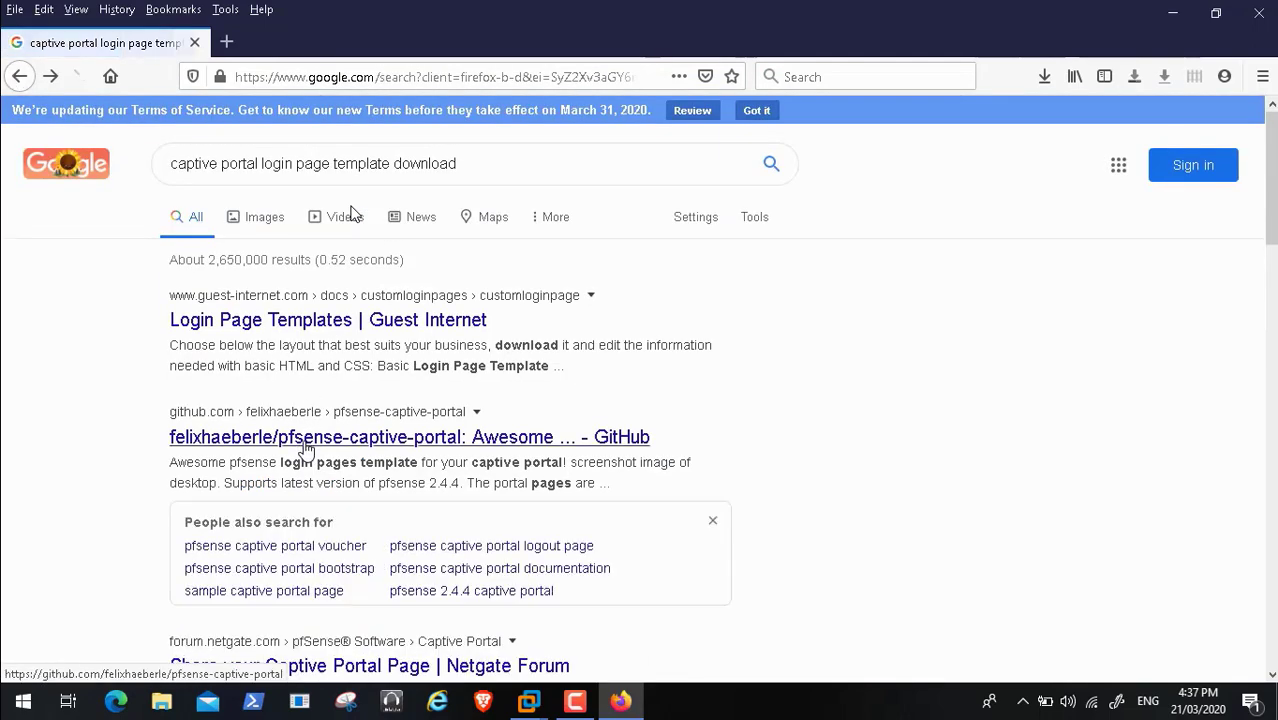
# Copy pfsense-captive-portal-master.zip from Downloads into D:\ADToolsCollection\Transformers
pyautogui.click(1044, 77)
pyautogui.click(1038, 120)
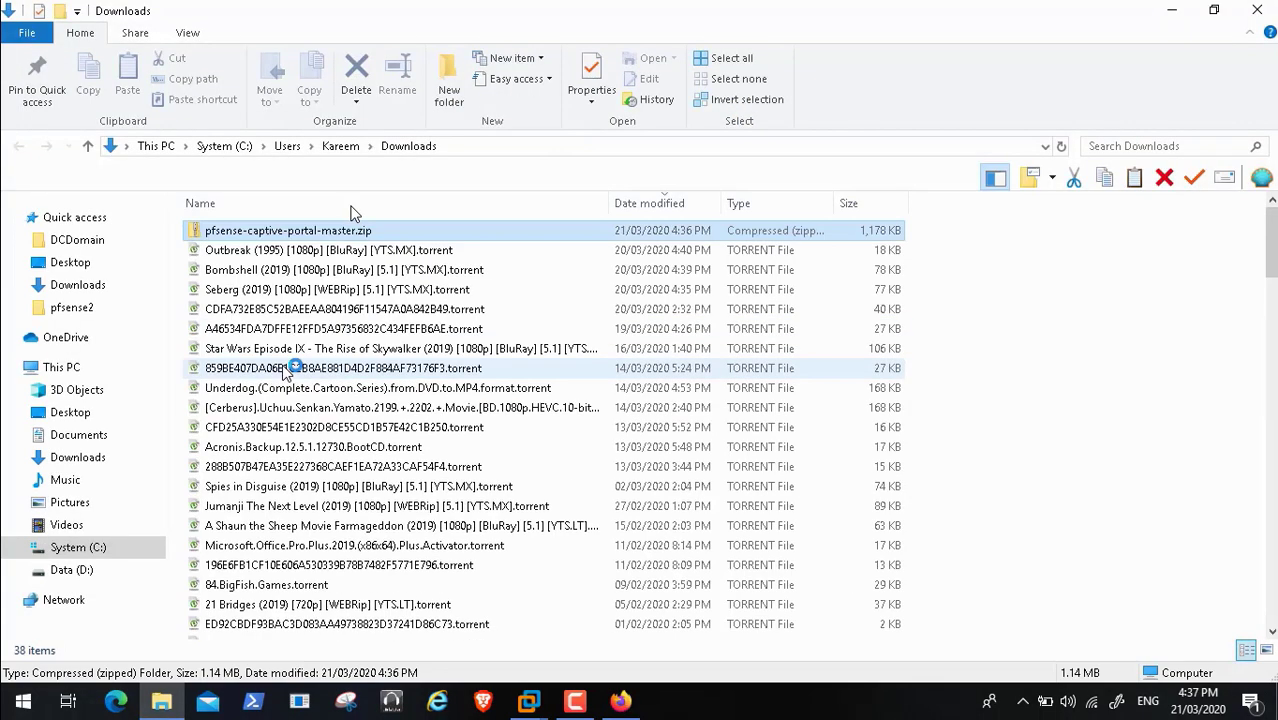
pyautogui.rightClick(288, 236)
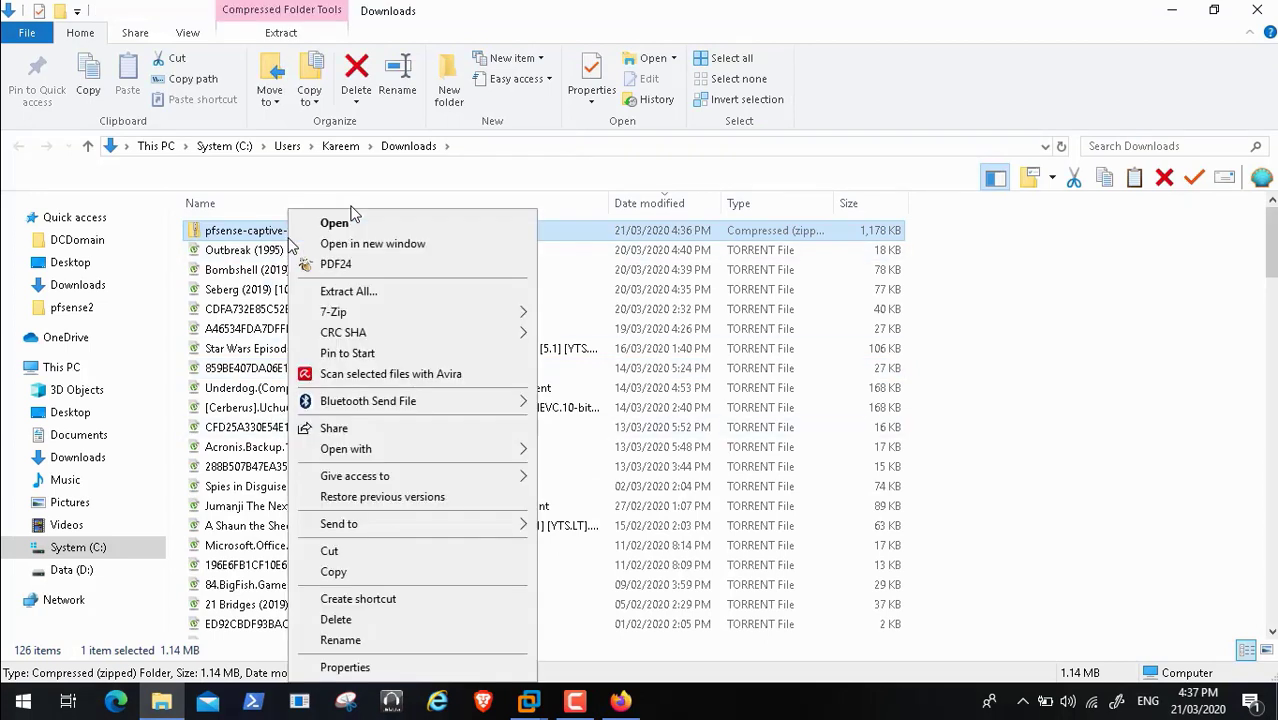
pyautogui.click(390, 570)
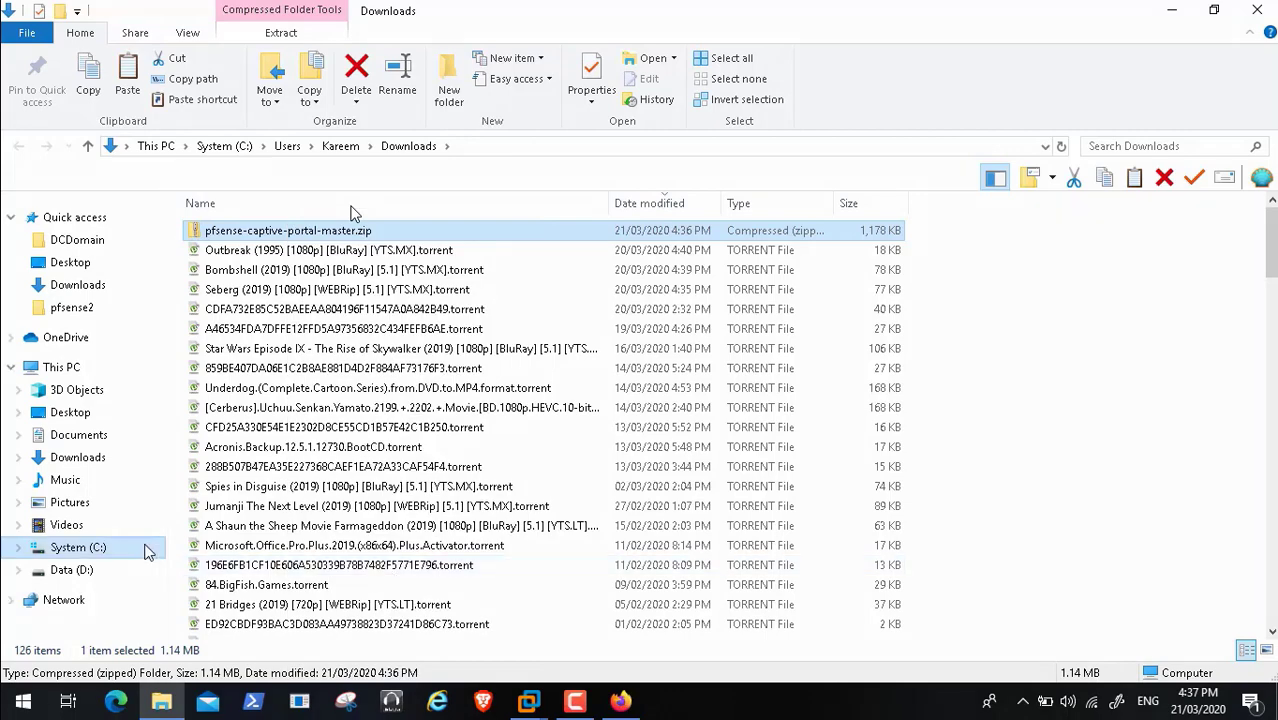
pyautogui.click(84, 570)
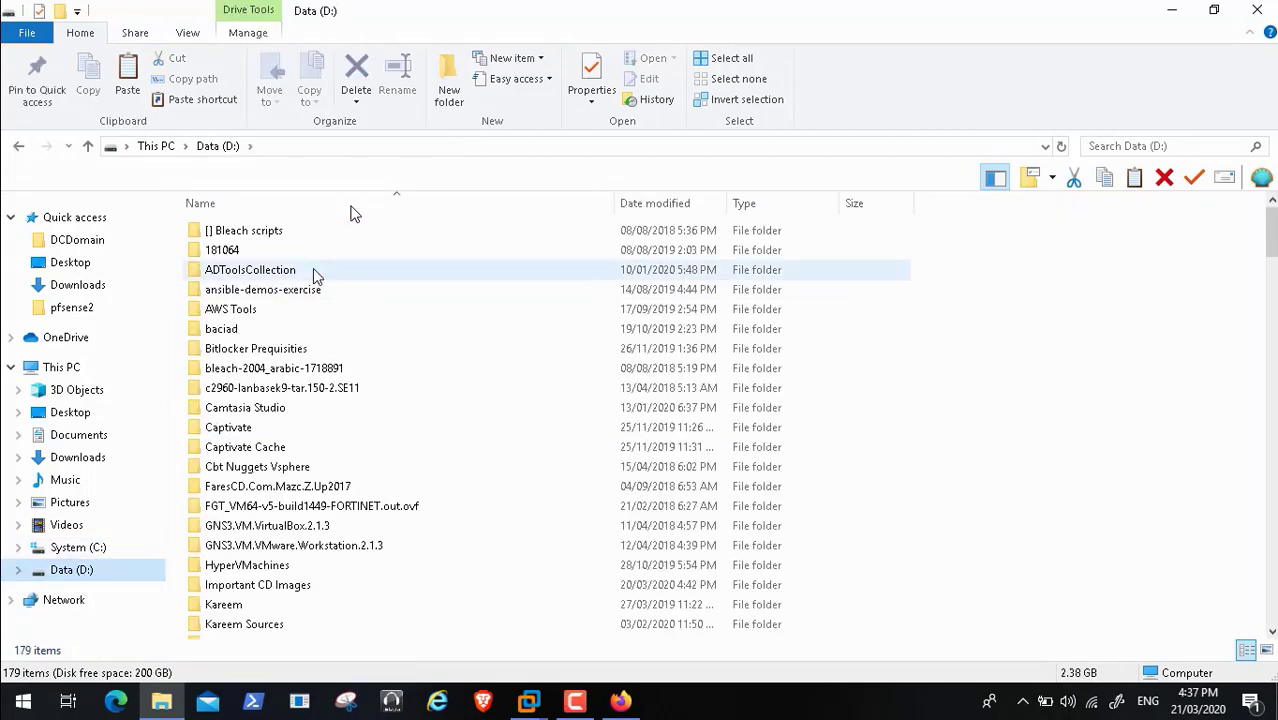
pyautogui.doubleClick(308, 272)
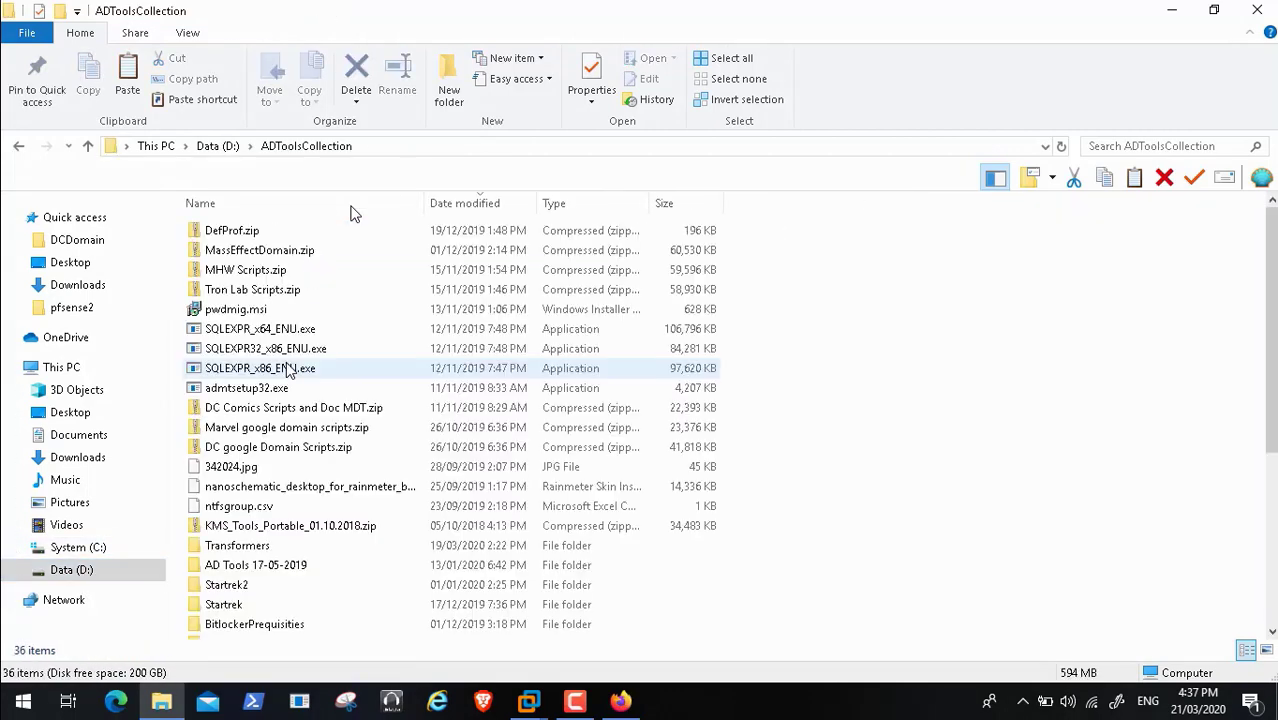
pyautogui.doubleClick(253, 550)
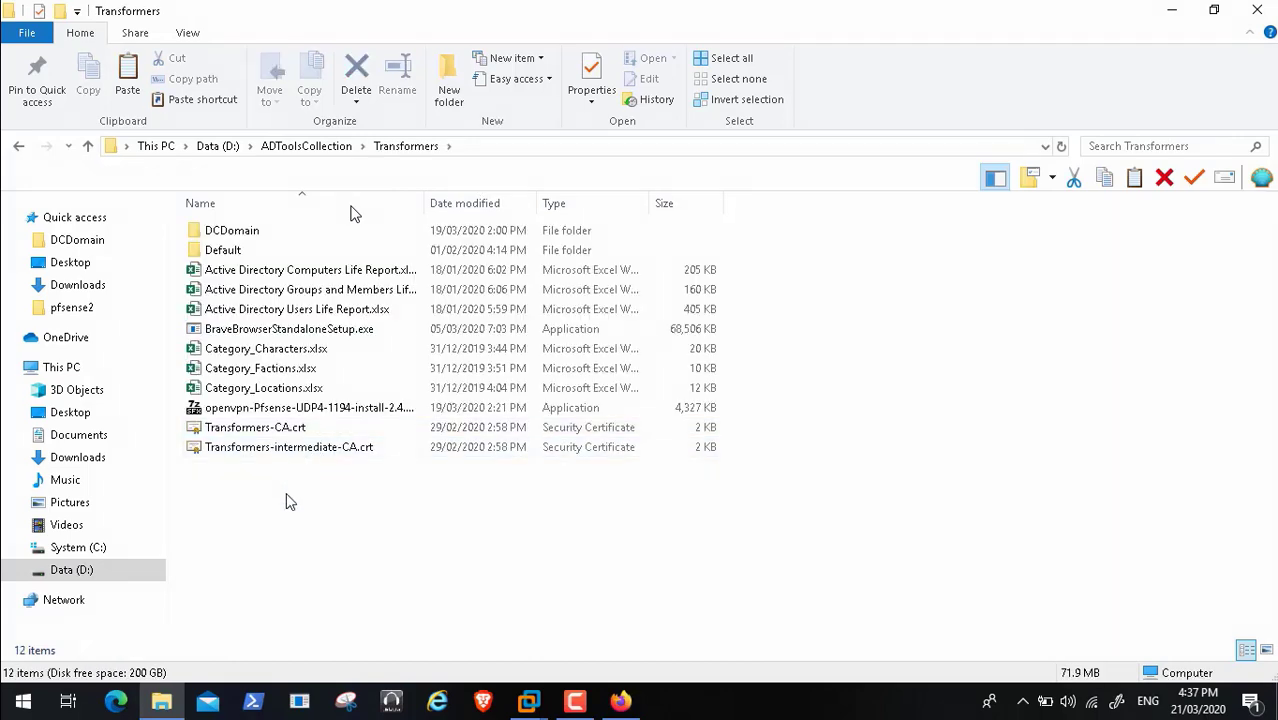
pyautogui.rightClick(286, 495)
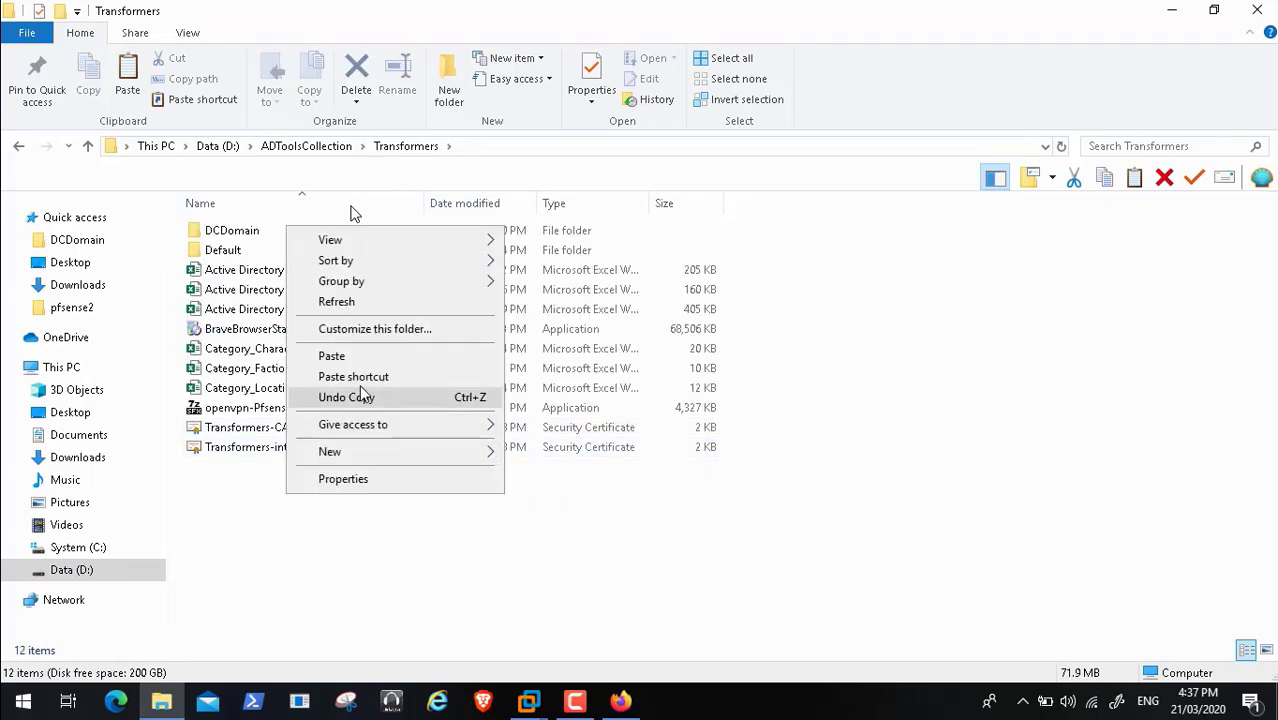
pyautogui.click(358, 356)
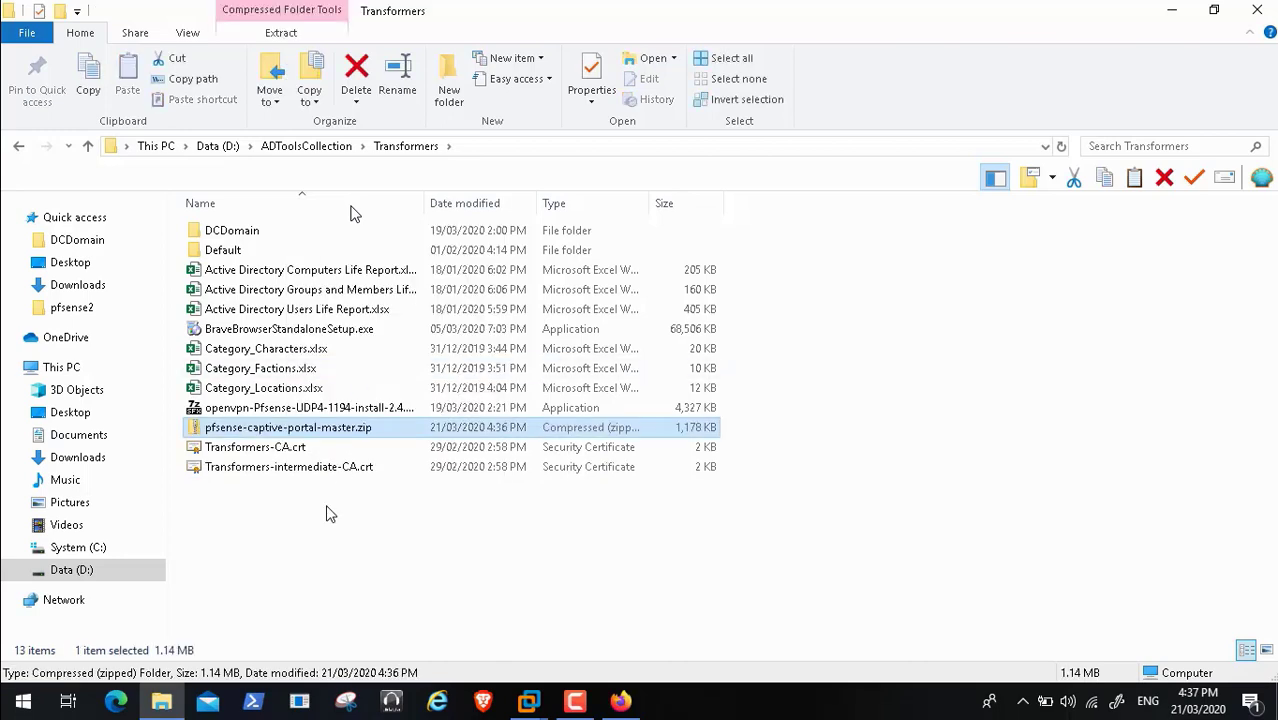
# Extract the zip to its own folder with 7-Zip, then close Explorer and Firefox
pyautogui.rightClick(300, 428)
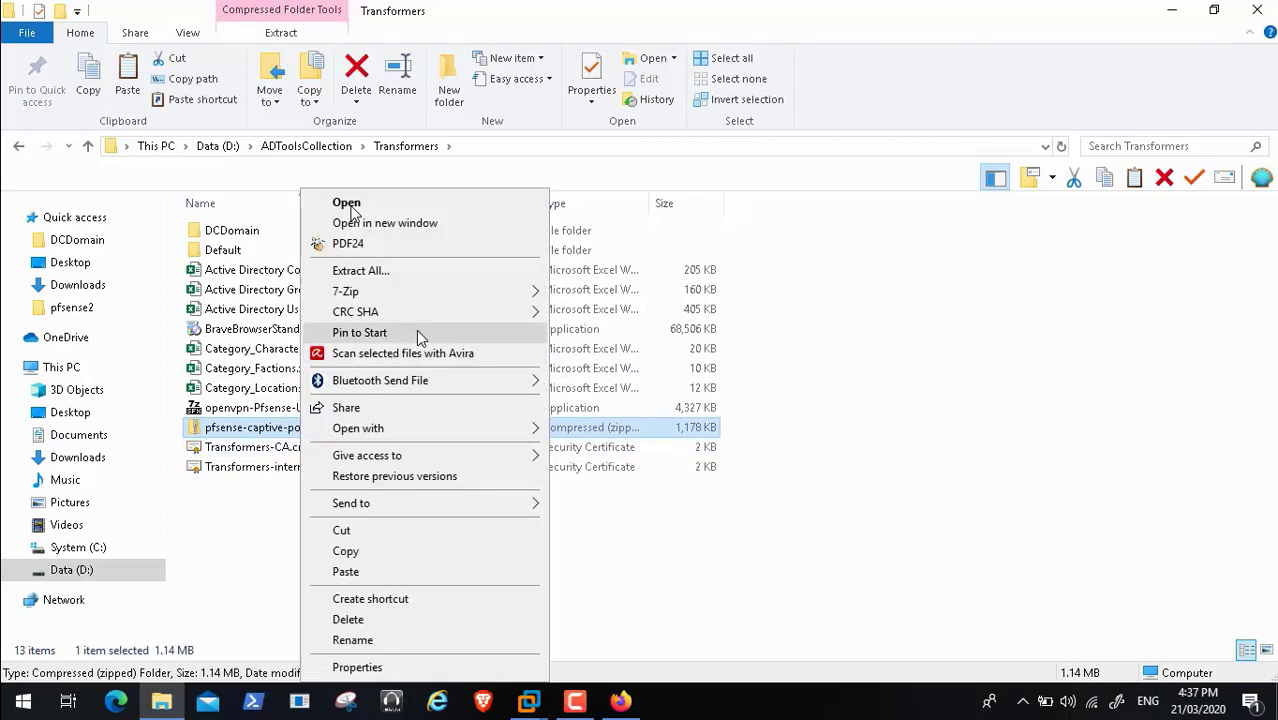
pyautogui.moveTo(455, 299)
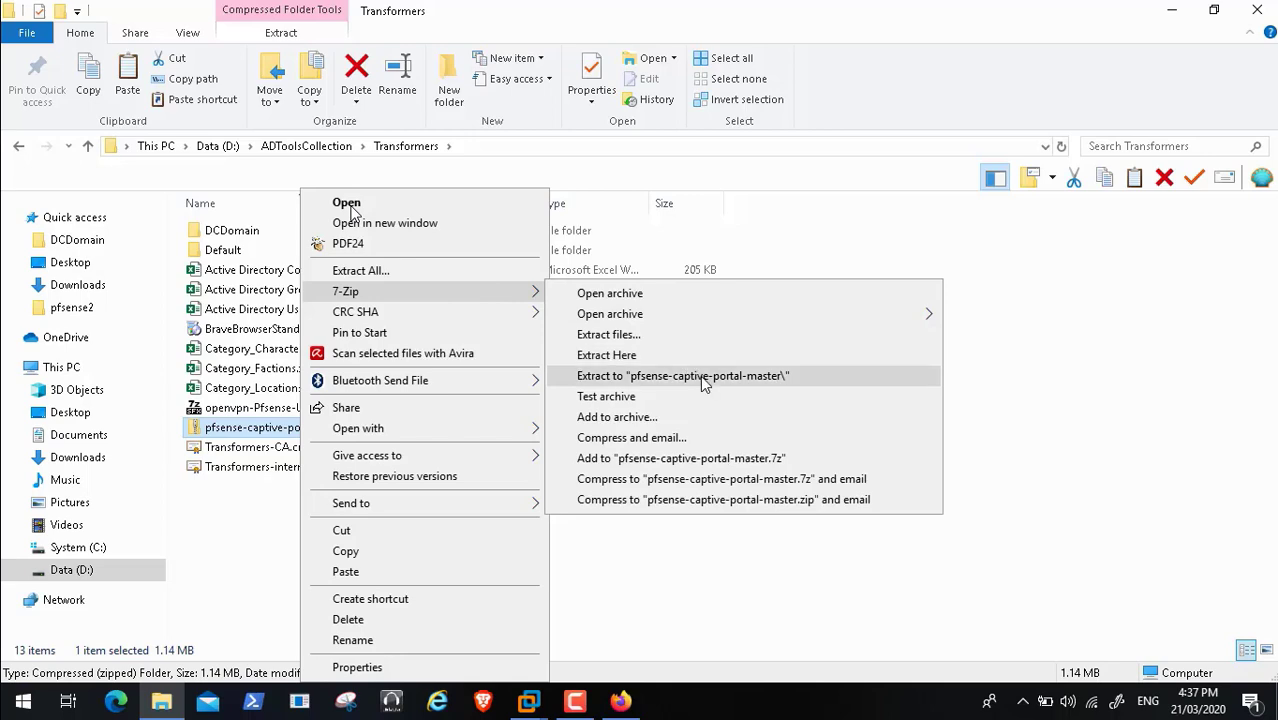
pyautogui.click(702, 376)
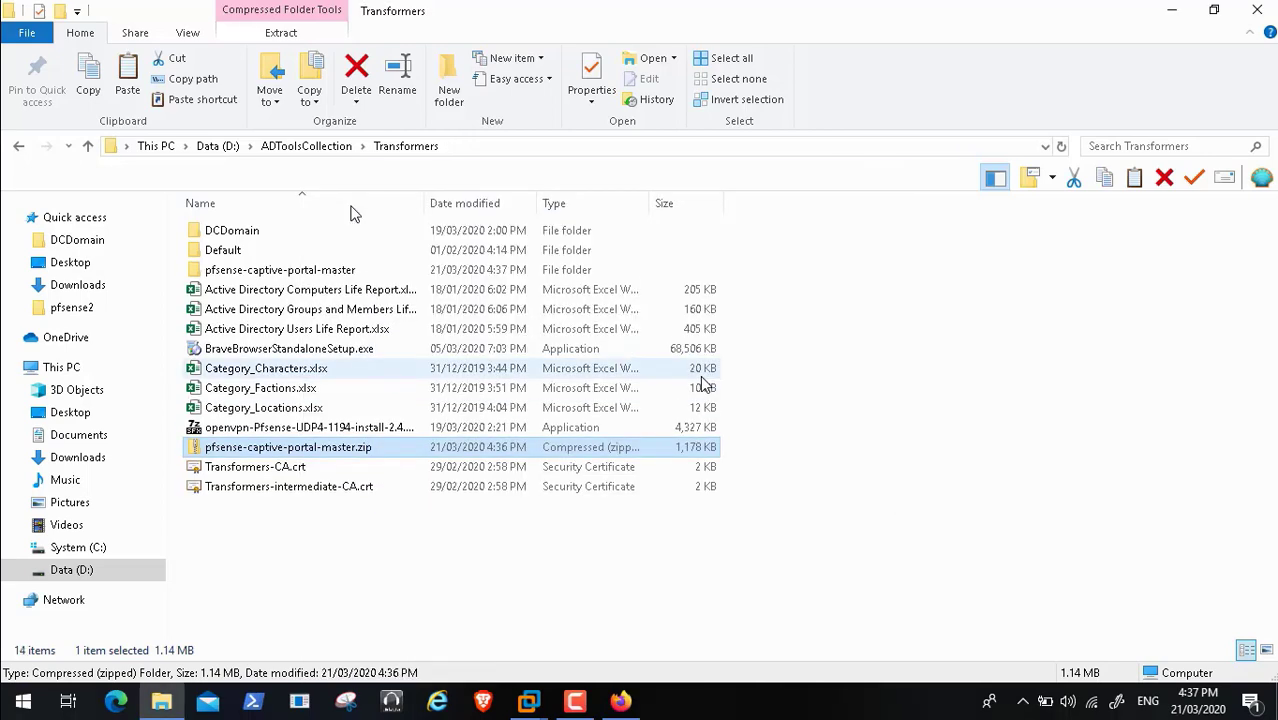
pyautogui.click(1257, 10)
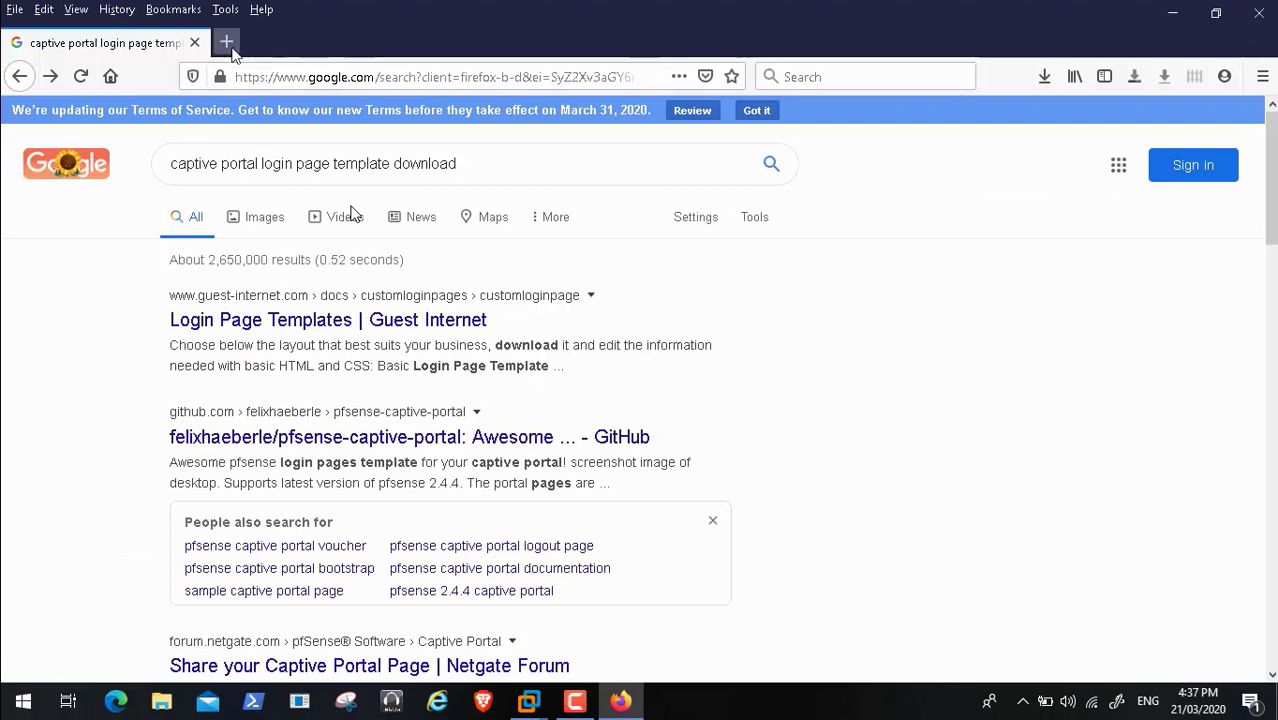
pyautogui.click(1258, 12)
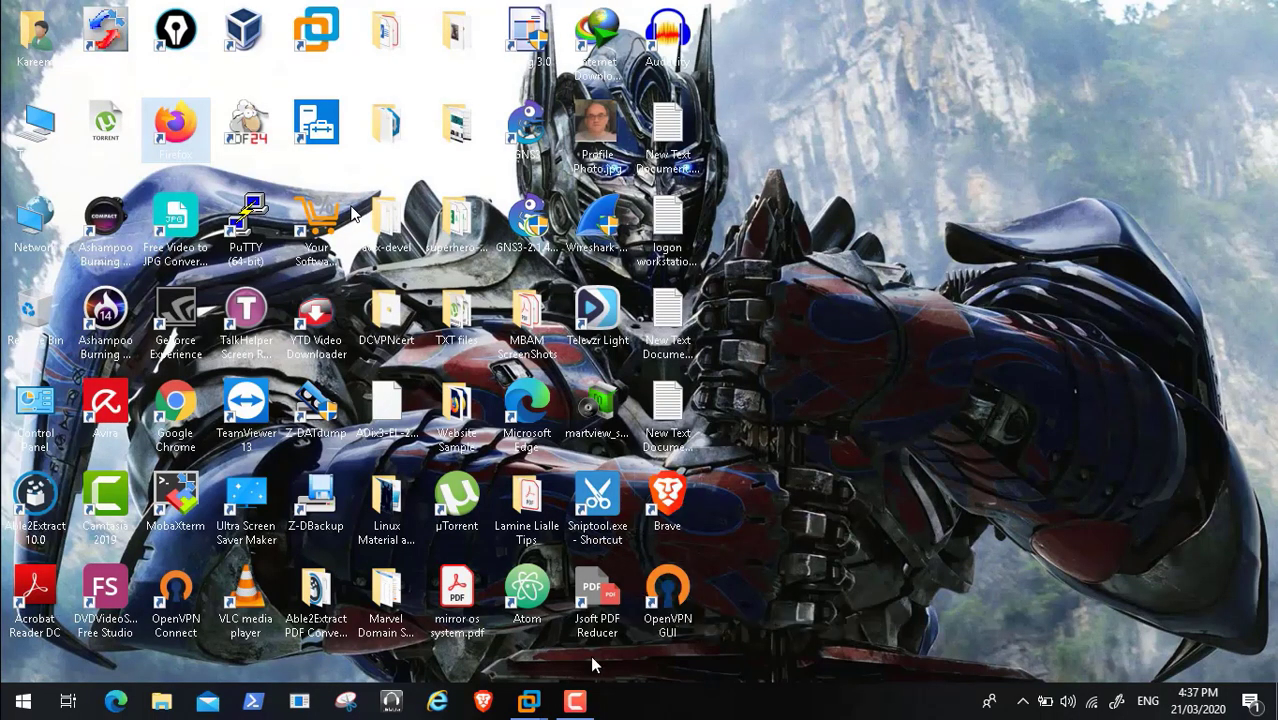
# Return to the HPGEN8SRVBOT1 VM and edit the Guest_WiFi_Internet_Portal captive portal zone
pyautogui.click(576, 703)
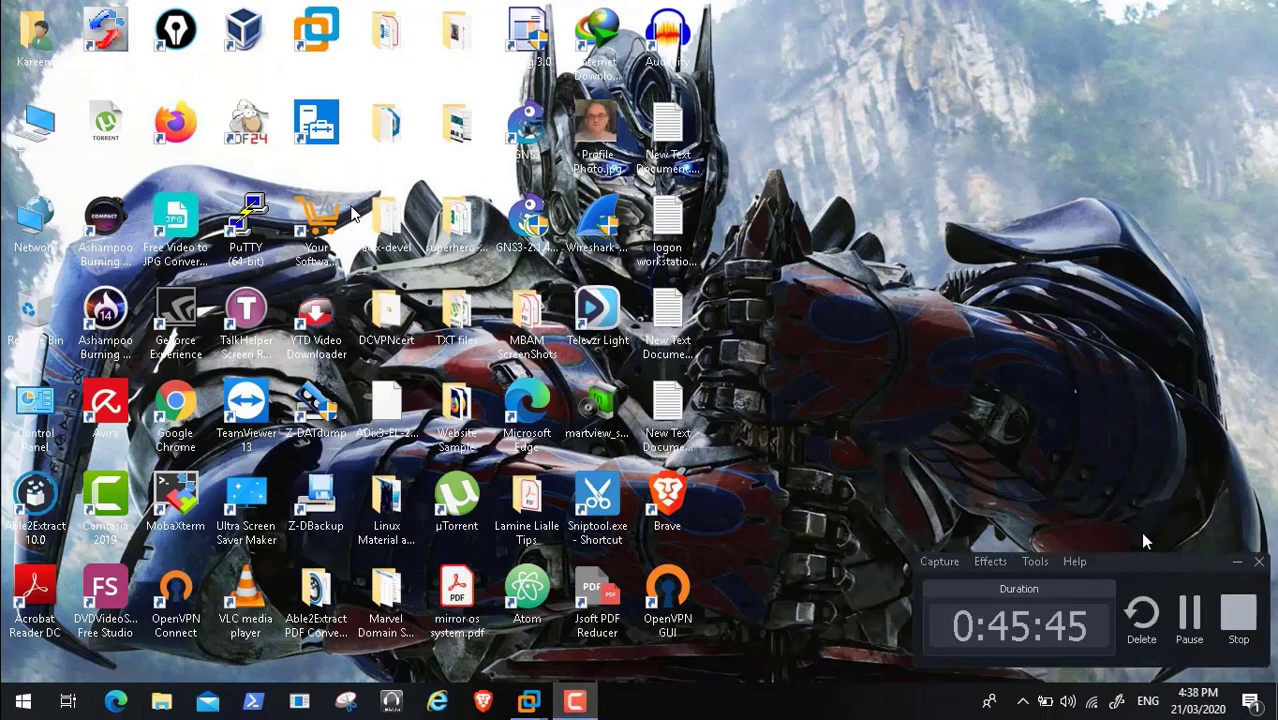
pyautogui.click(1238, 566)
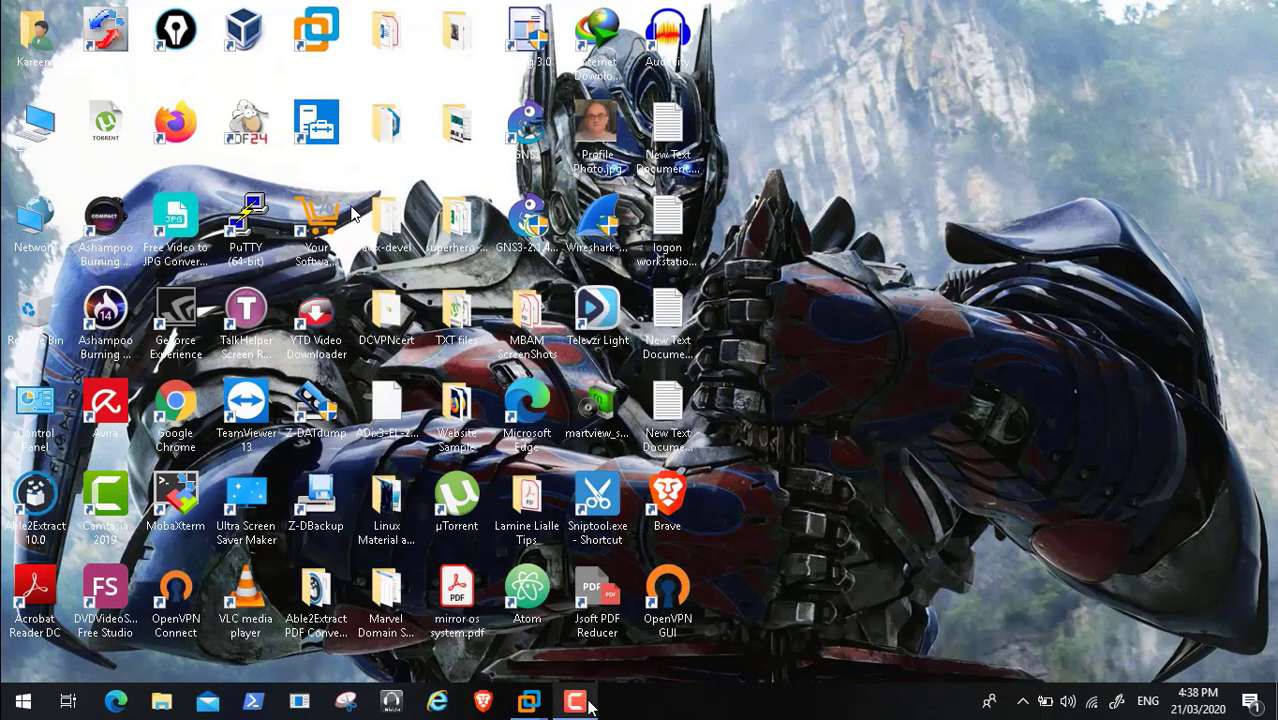
pyautogui.moveTo(529, 703)
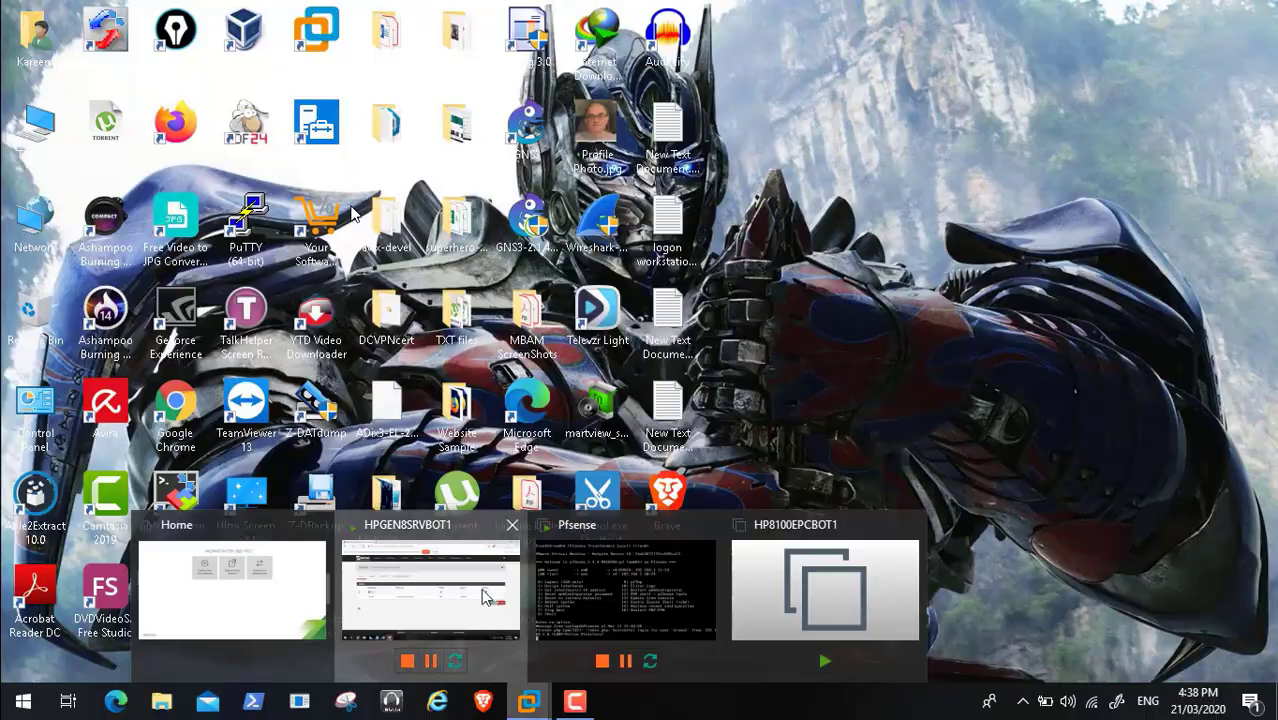
pyautogui.click(483, 603)
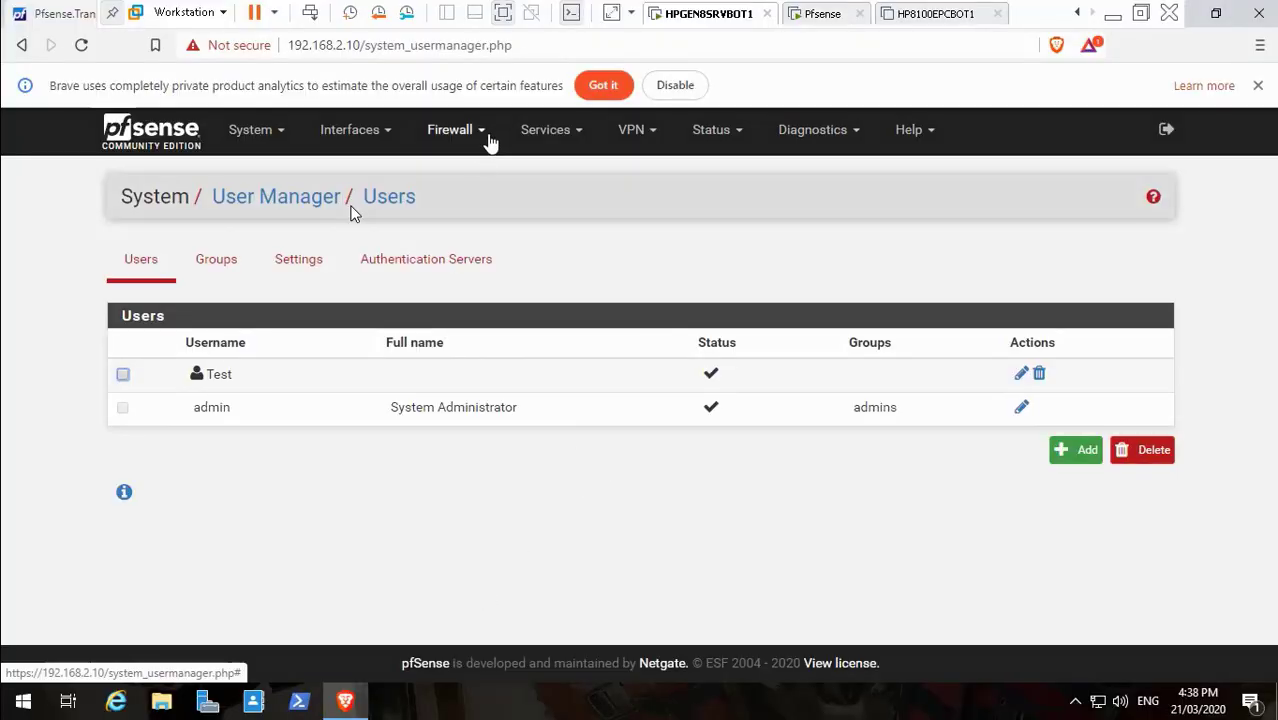
pyautogui.click(563, 137)
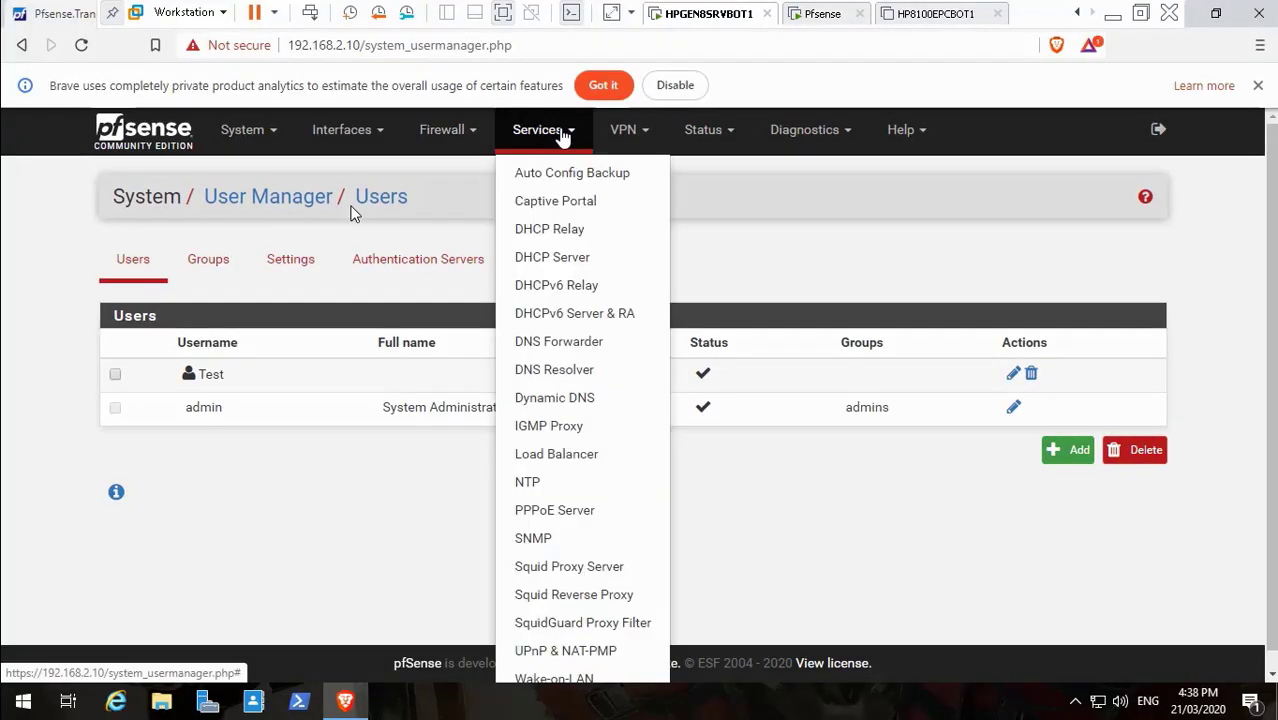
pyautogui.click(570, 201)
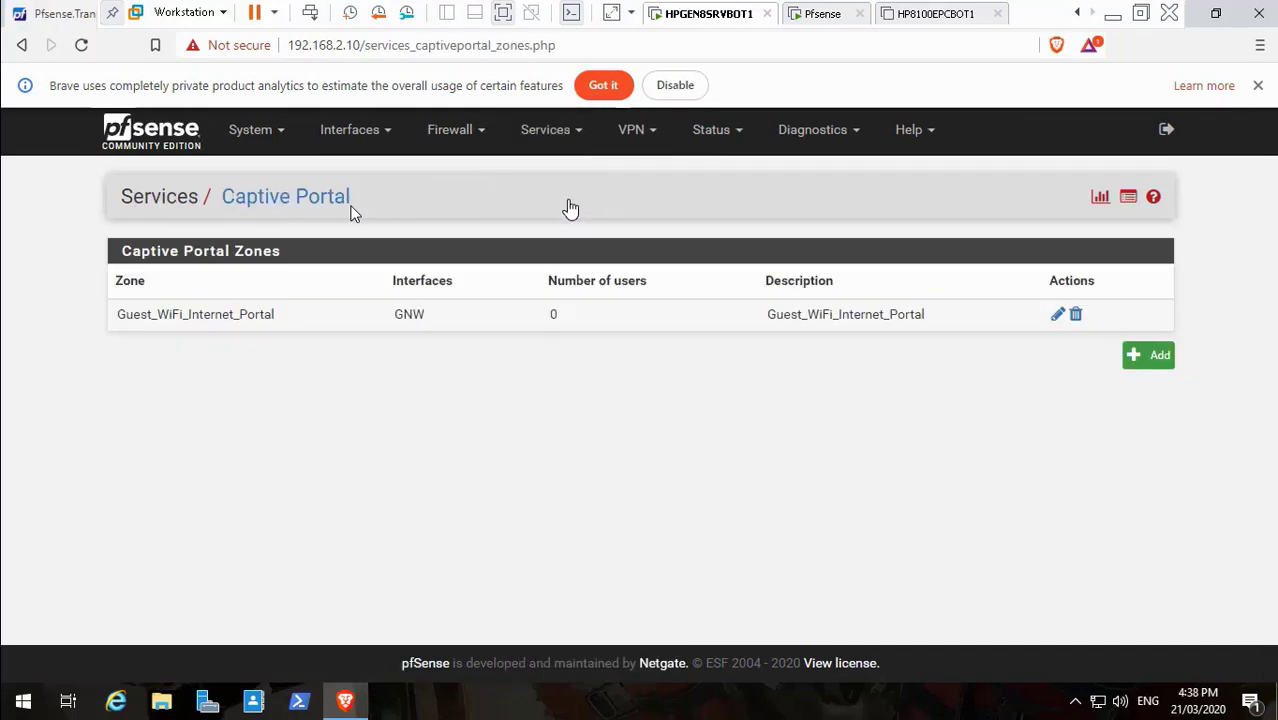
pyautogui.click(1058, 317)
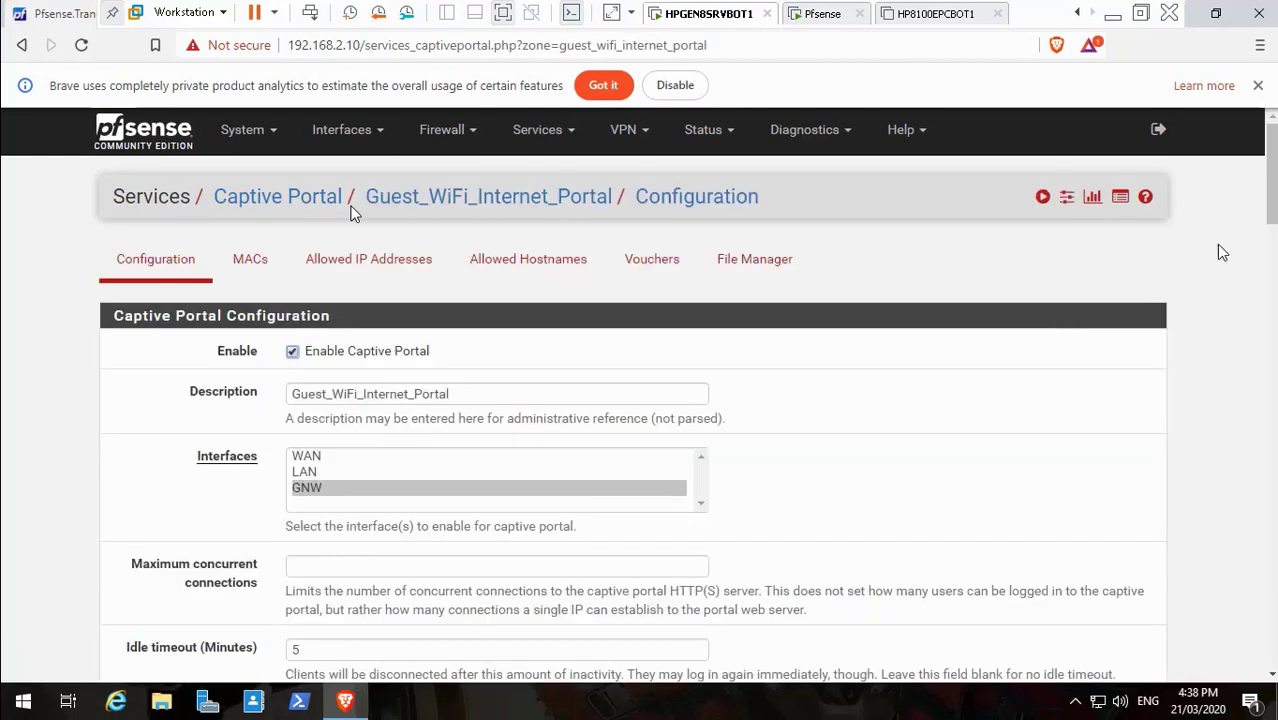
# Enable a custom login page and upload portal.html as the portal page contents
pyautogui.moveTo(1273, 212); pyautogui.dragTo(1273, 585)
pyautogui.scroll(5, 352, 212)
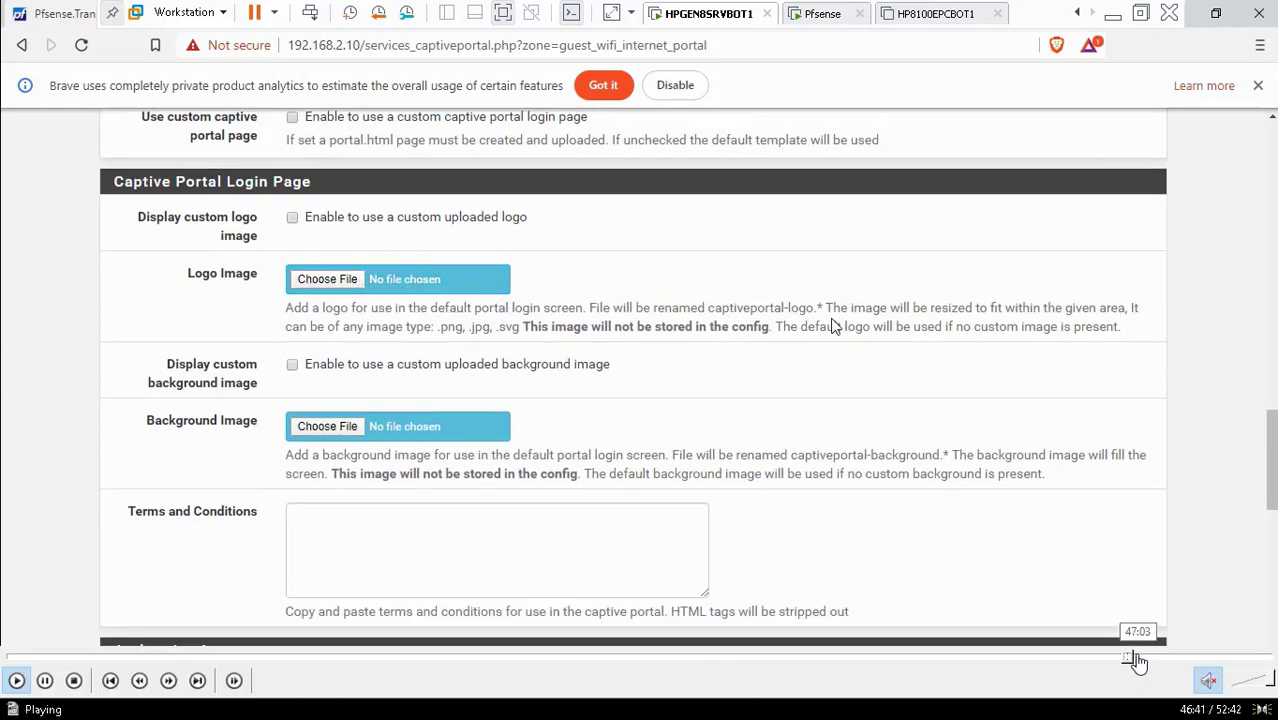
pyautogui.click(1139, 658)
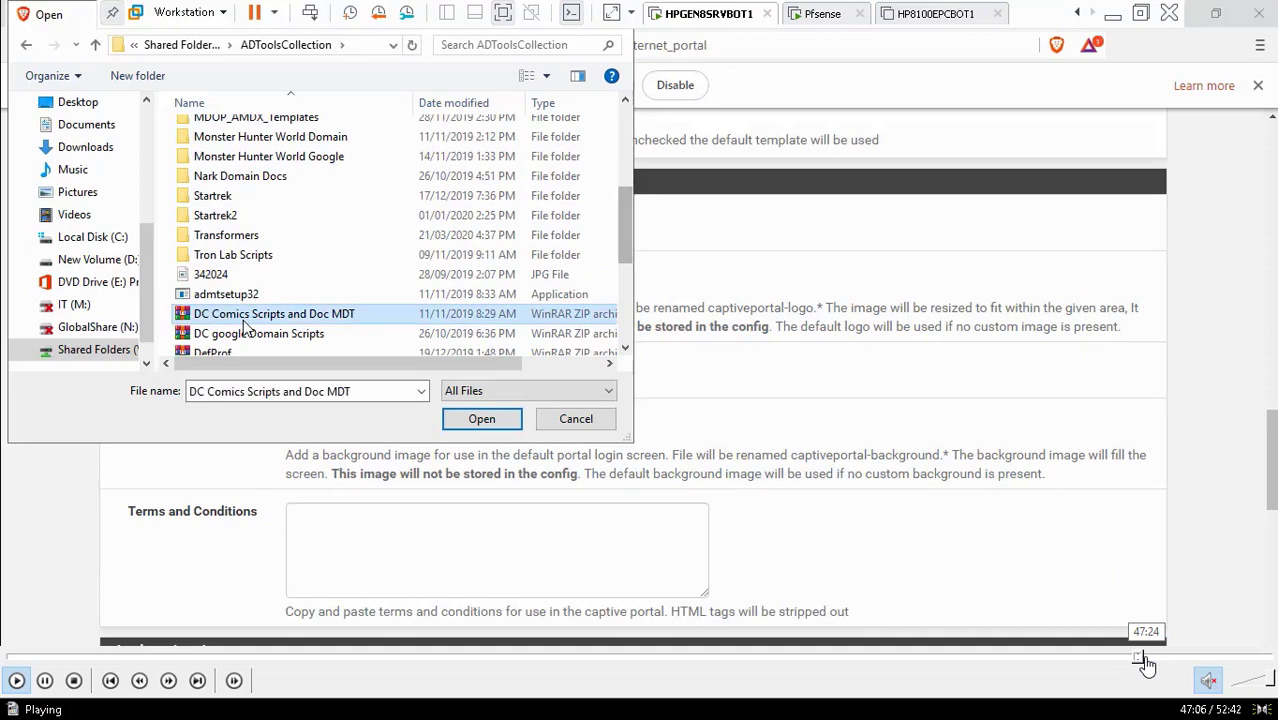
pyautogui.click(1147, 659)
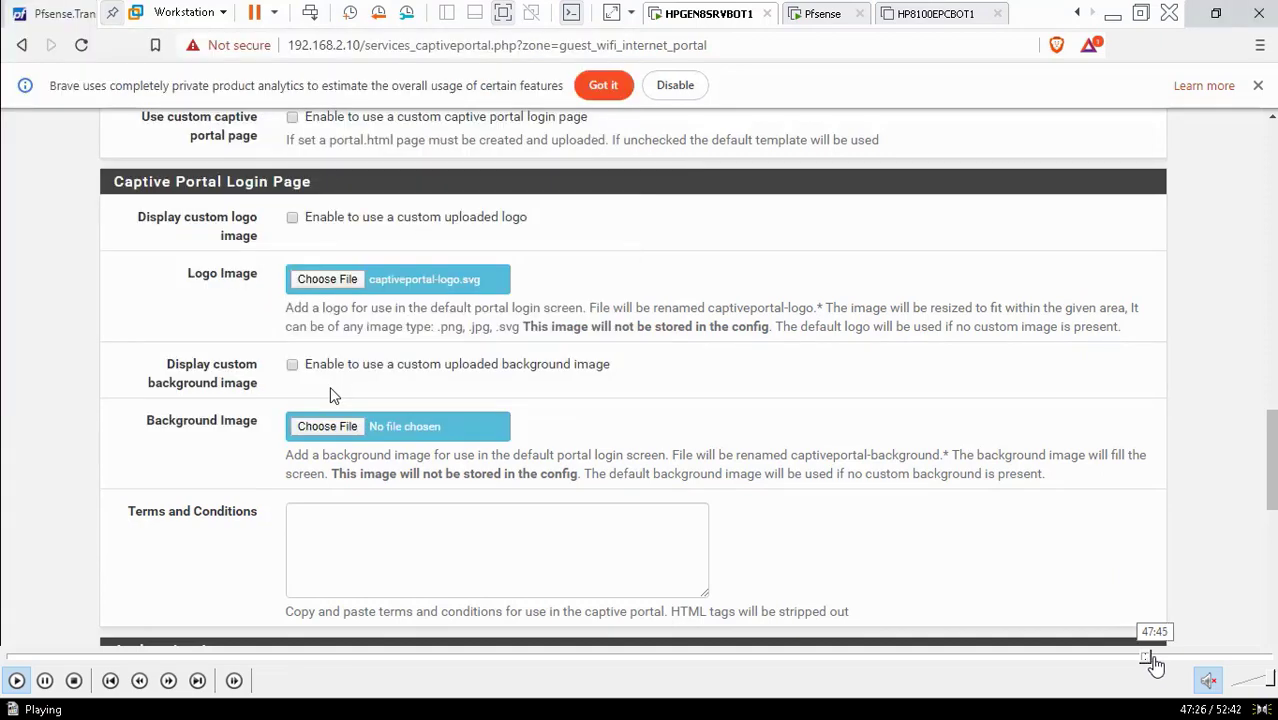
pyautogui.click(1167, 660)
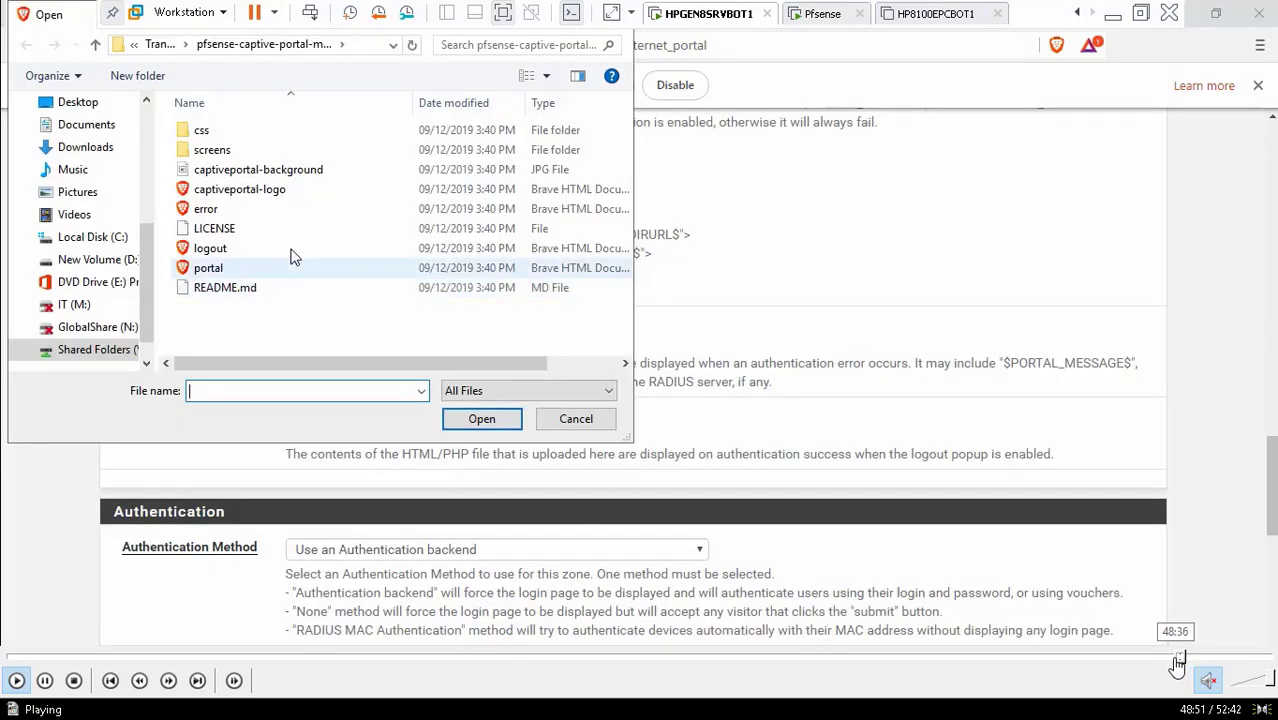
pyautogui.click(1176, 662)
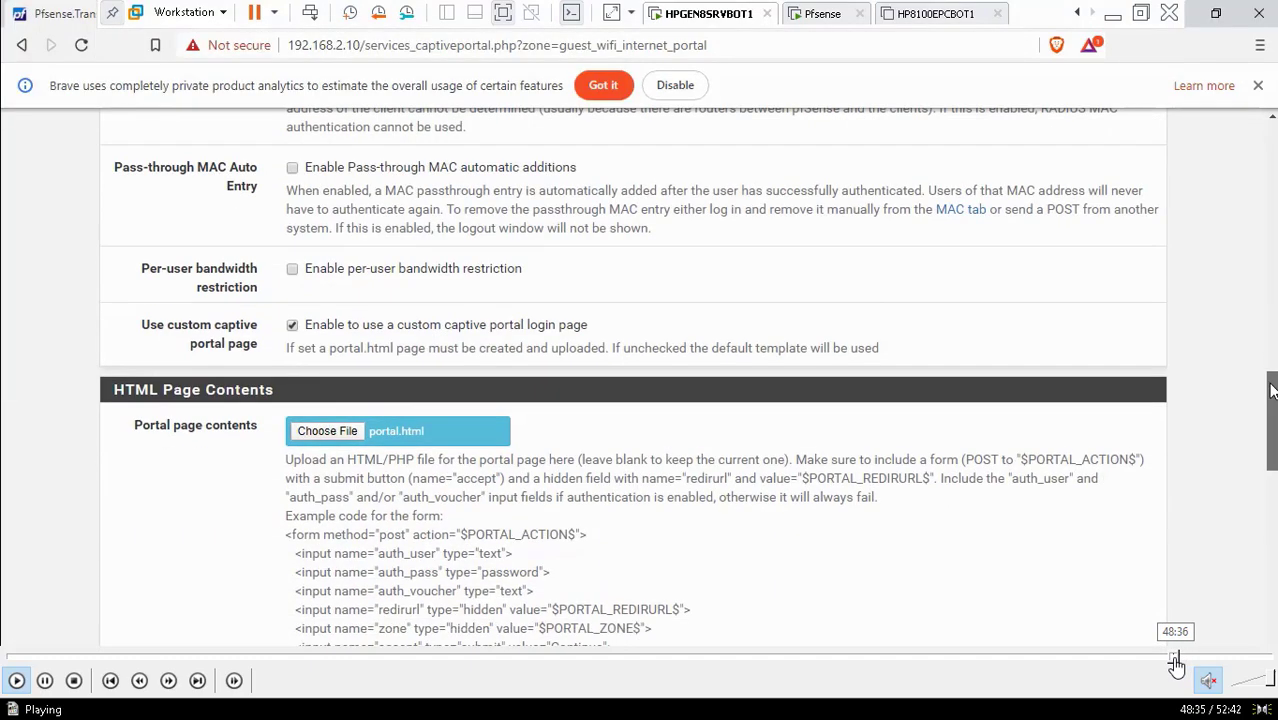
pyautogui.click(1168, 661)
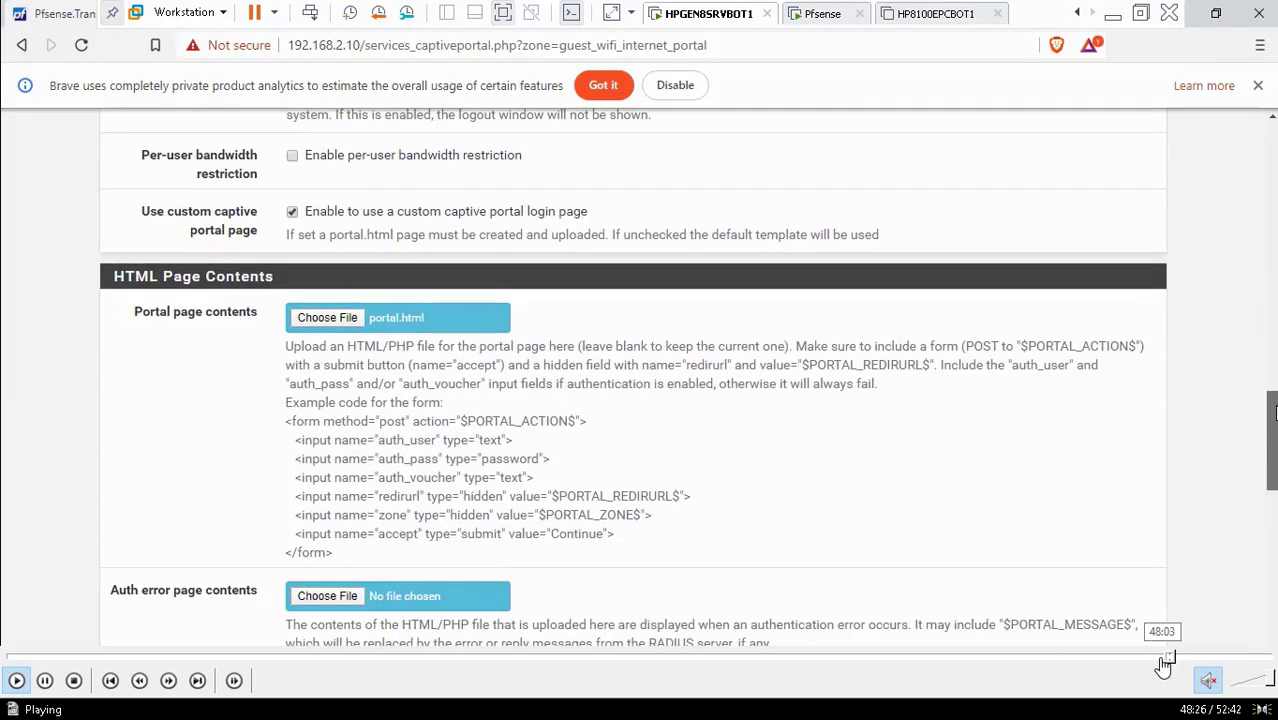
pyautogui.click(1160, 661)
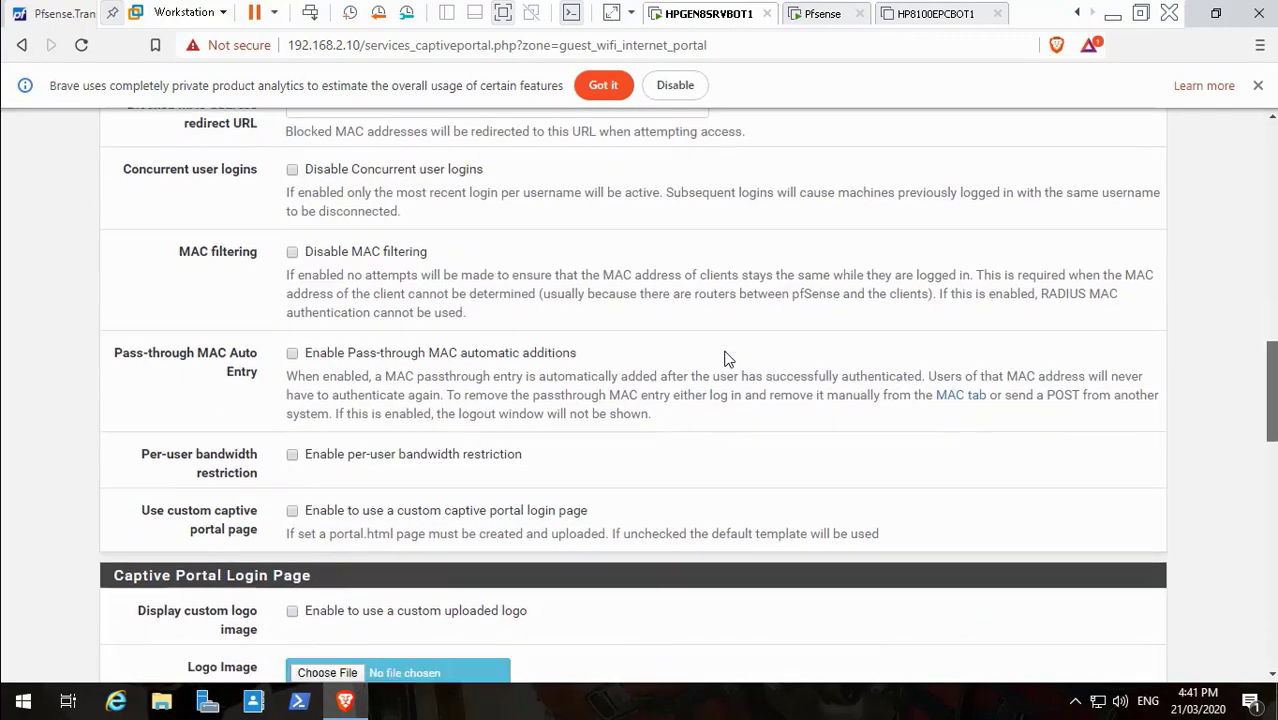
pyautogui.click(293, 484)
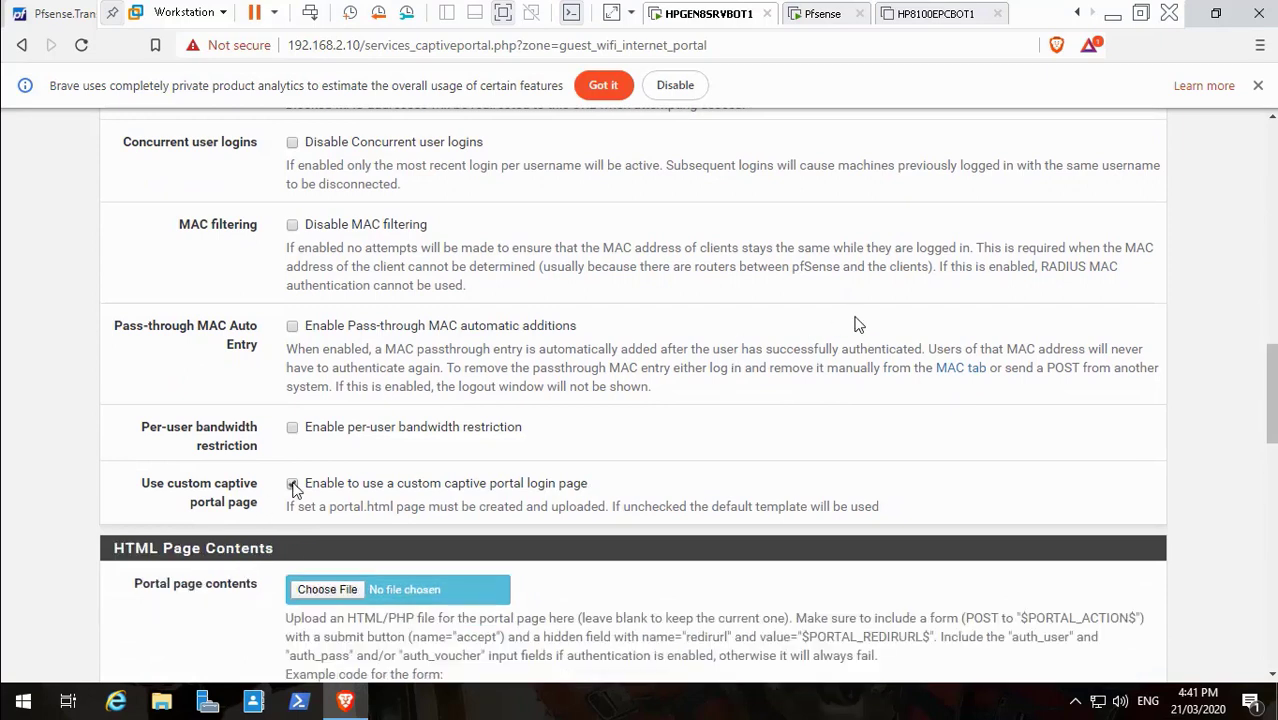
pyautogui.click(323, 585)
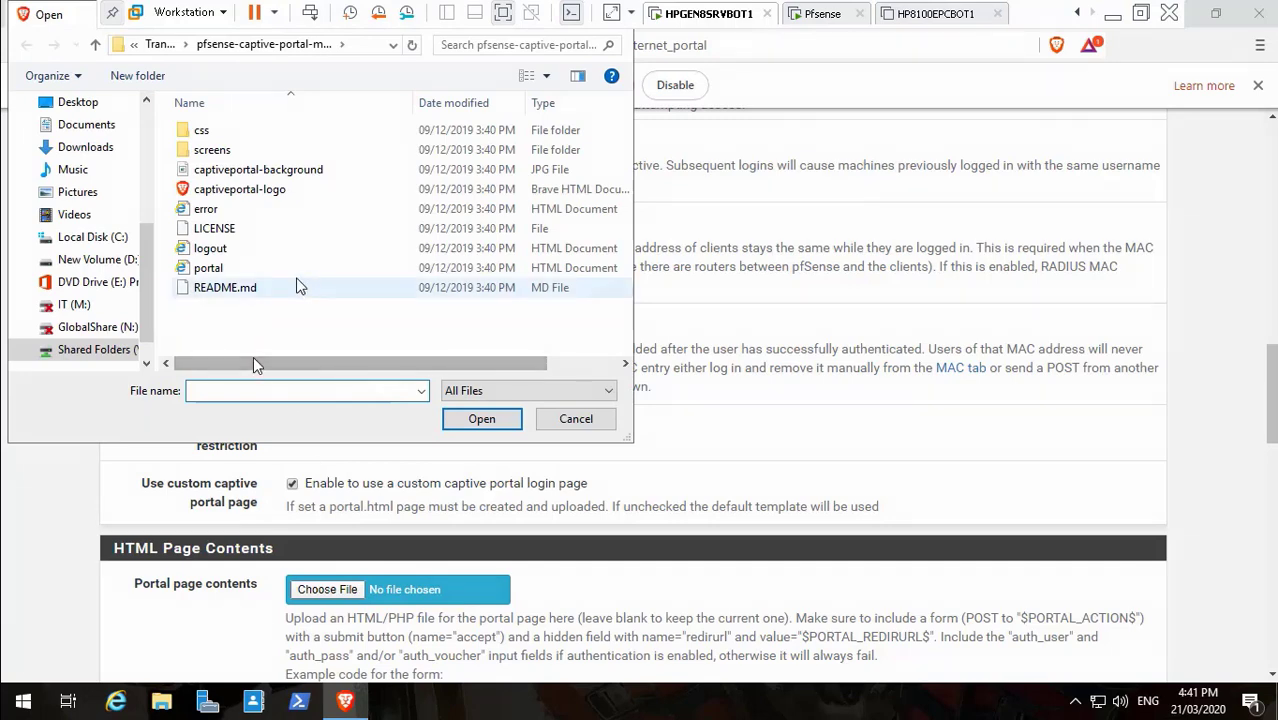
pyautogui.click(222, 270)
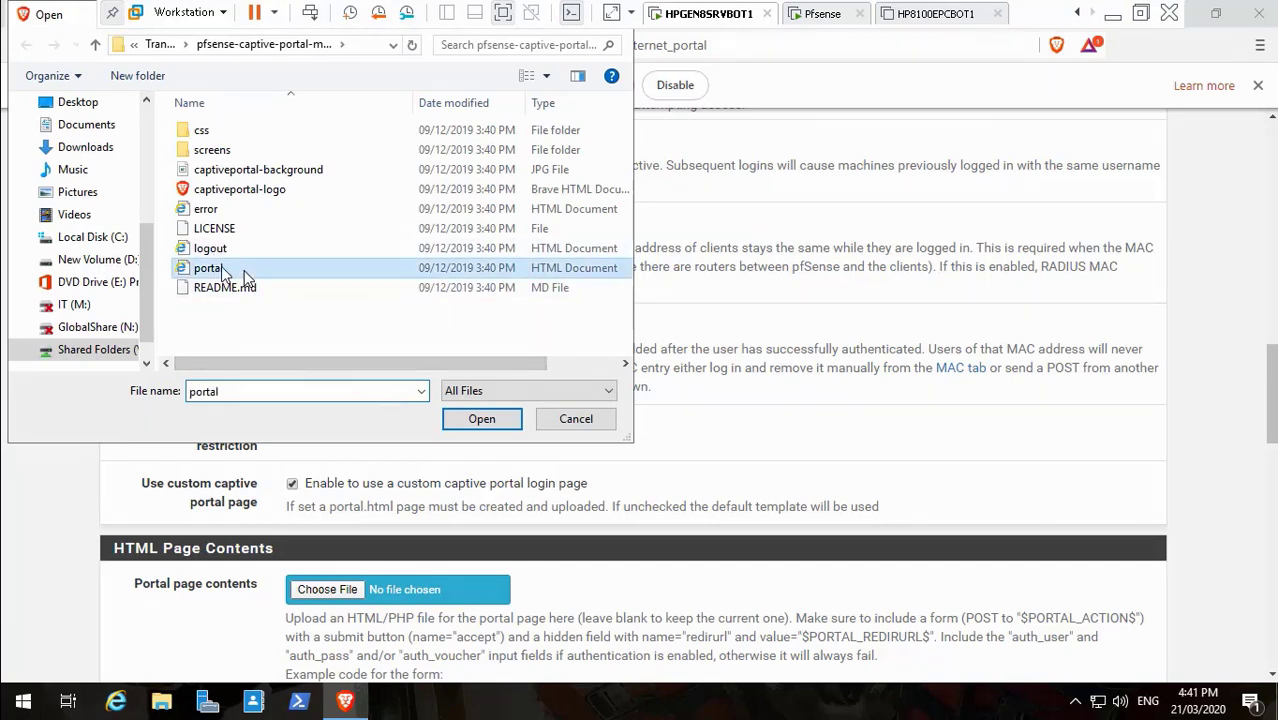
pyautogui.click(505, 418)
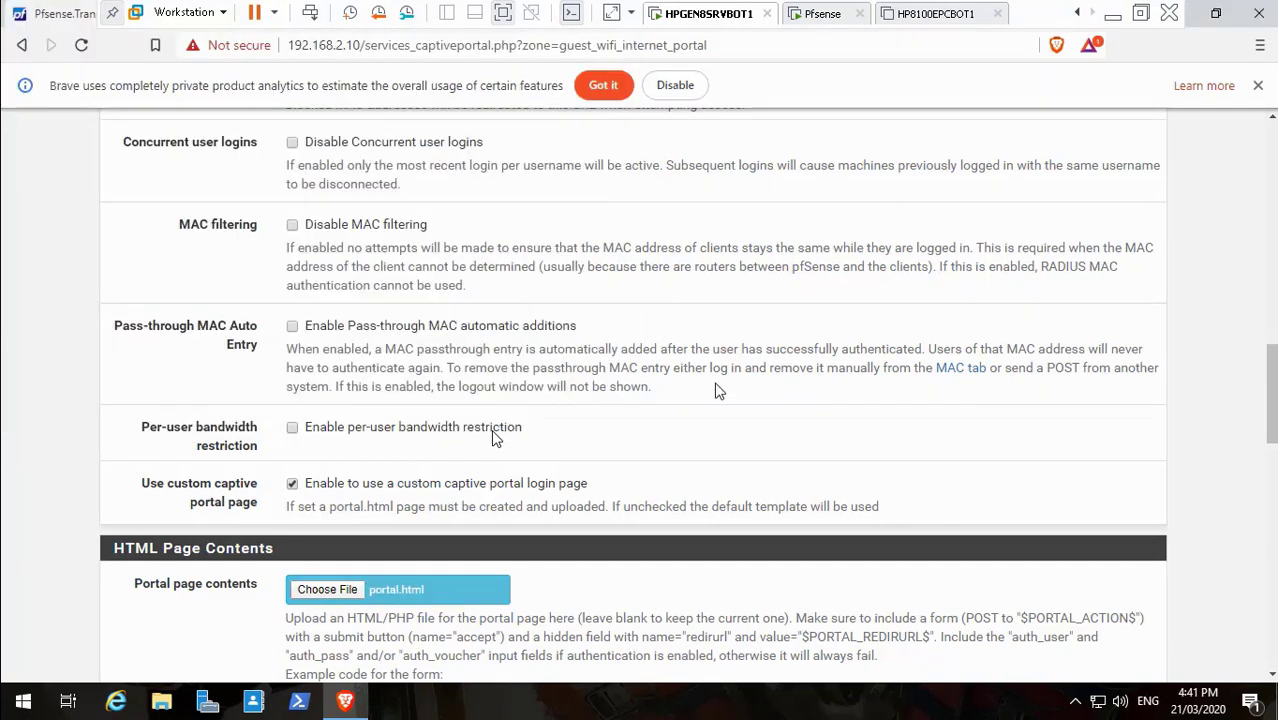
# Scroll the zone settings and briefly switch to the desktop and back to the HPGEN8SRVBOT1 VM
pyautogui.moveTo(1273, 356); pyautogui.dragTo(1274, 413)
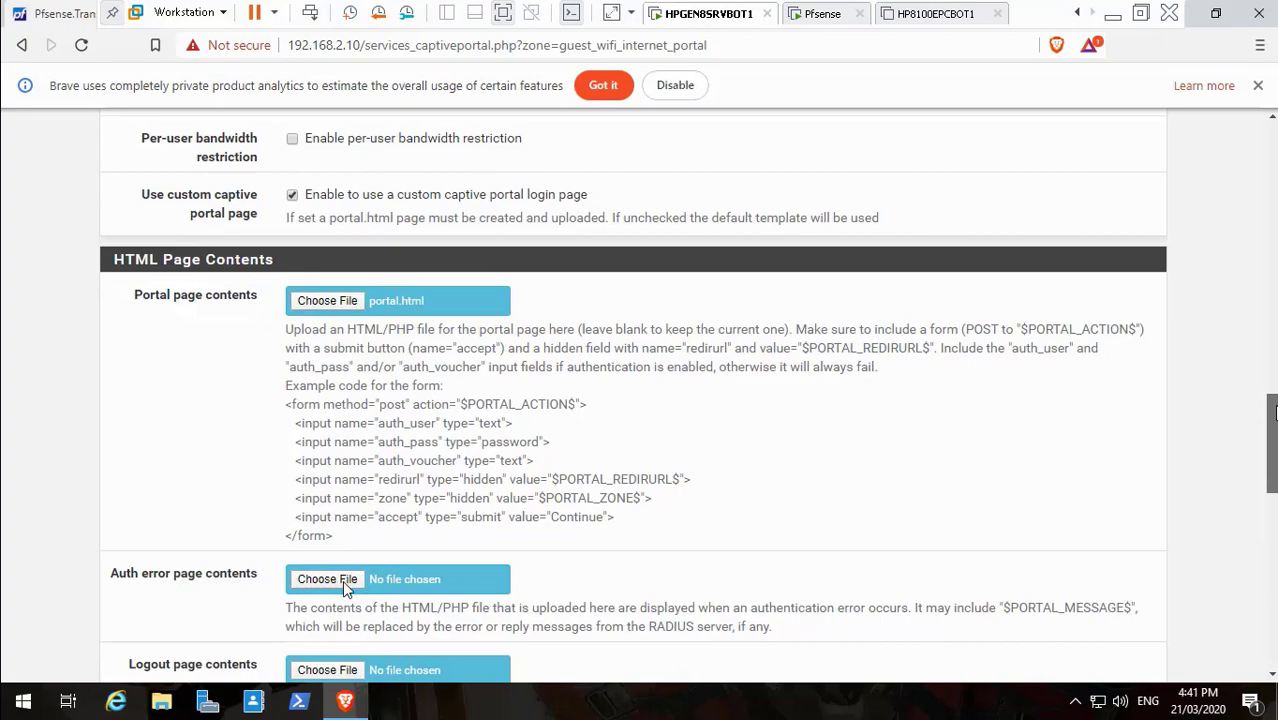
pyautogui.scroll(8, 342, 580)
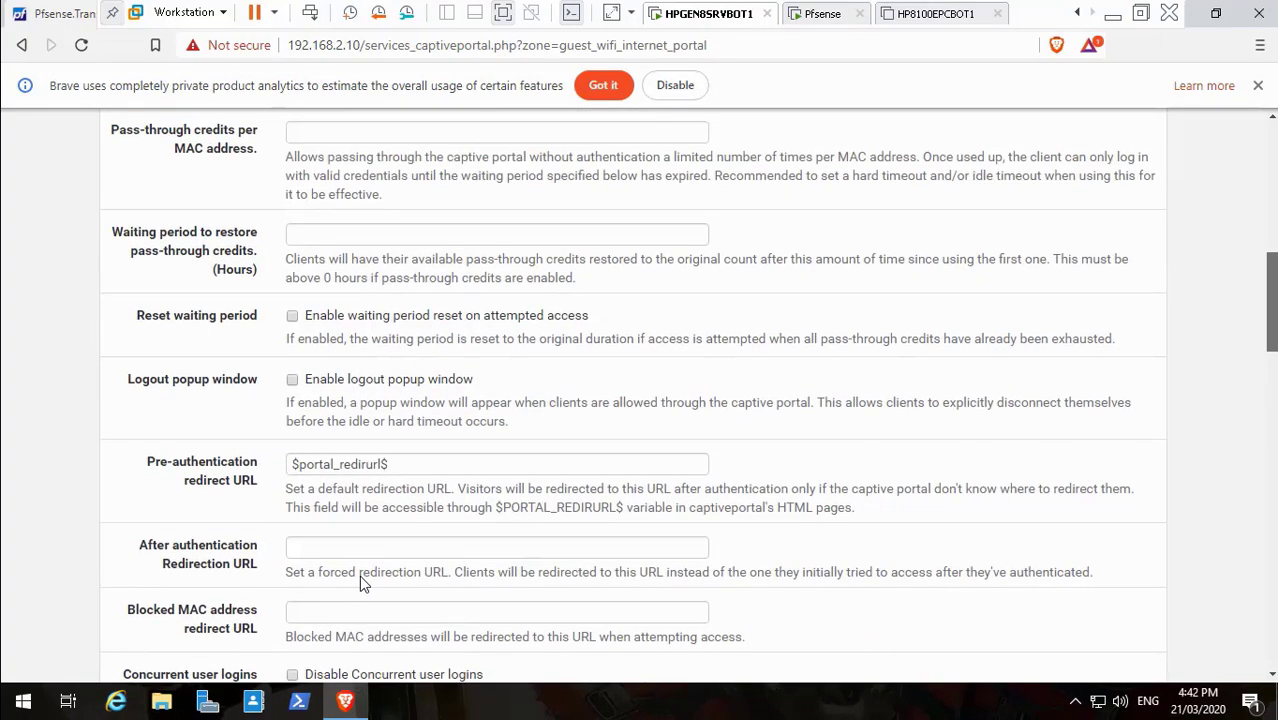
pyautogui.scroll(7, 361, 577)
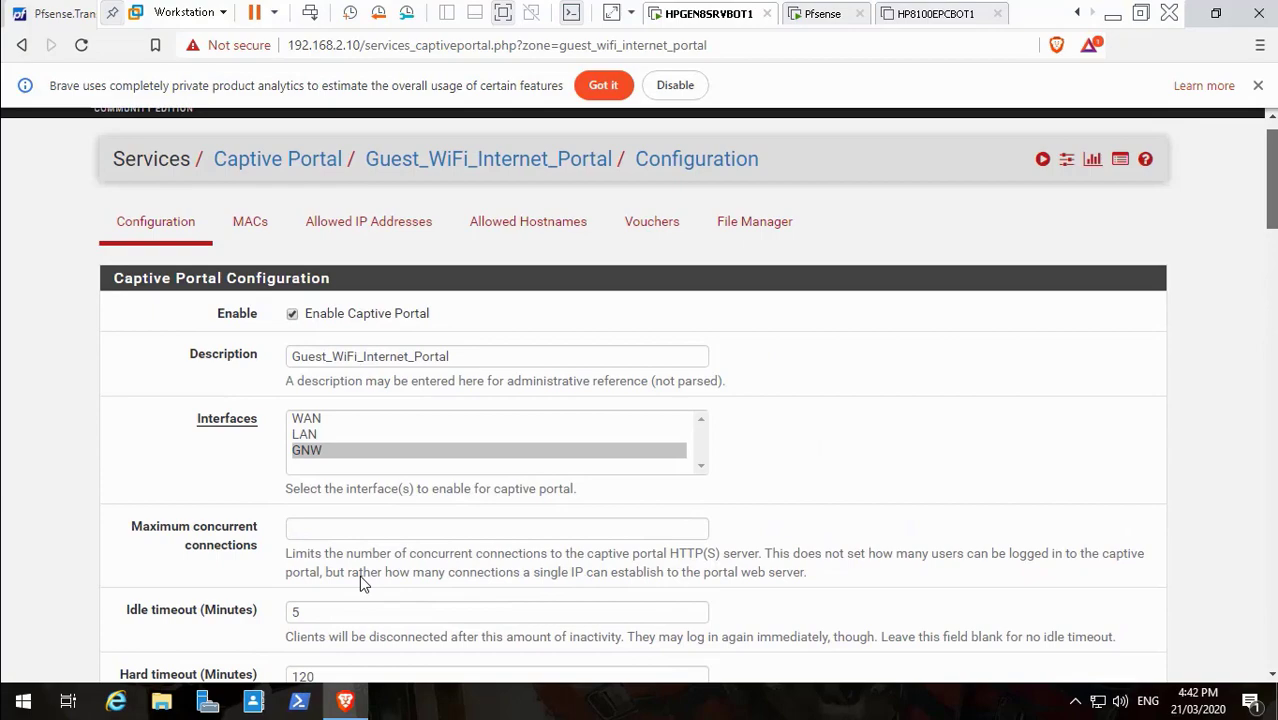
pyautogui.moveTo(1269, 145); pyautogui.dragTo(1272, 452)
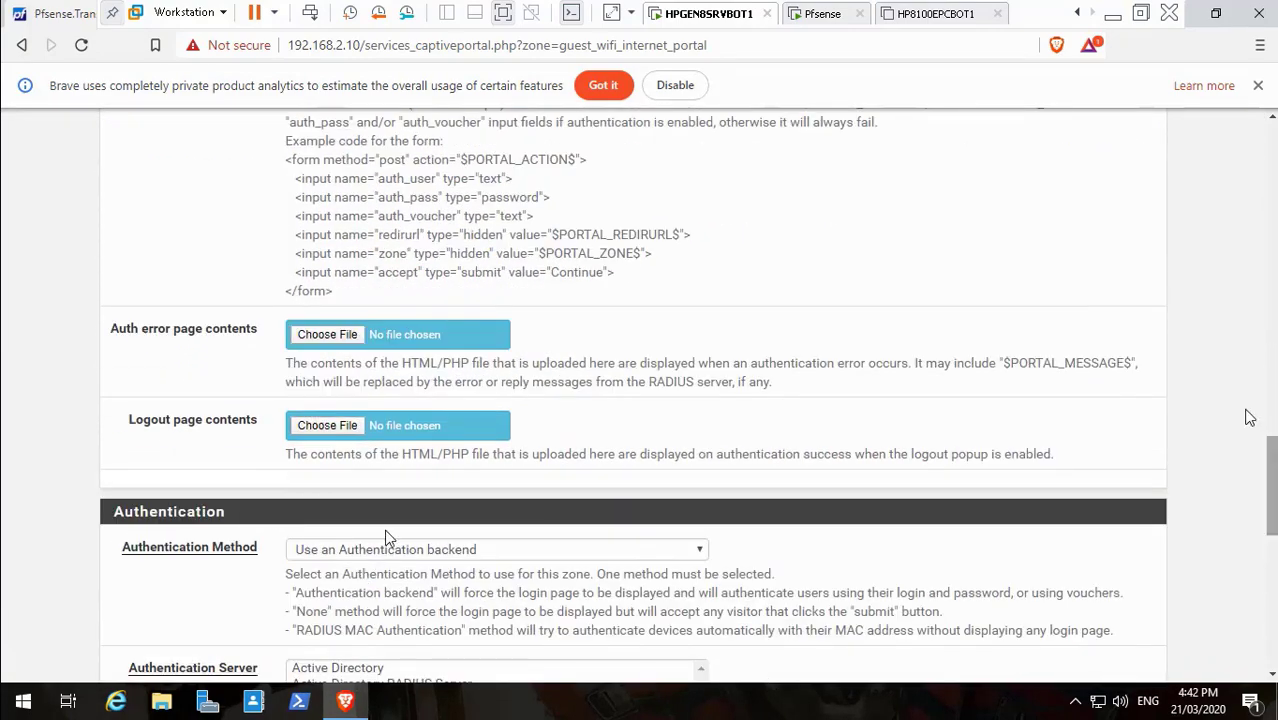
pyautogui.click(1112, 18)
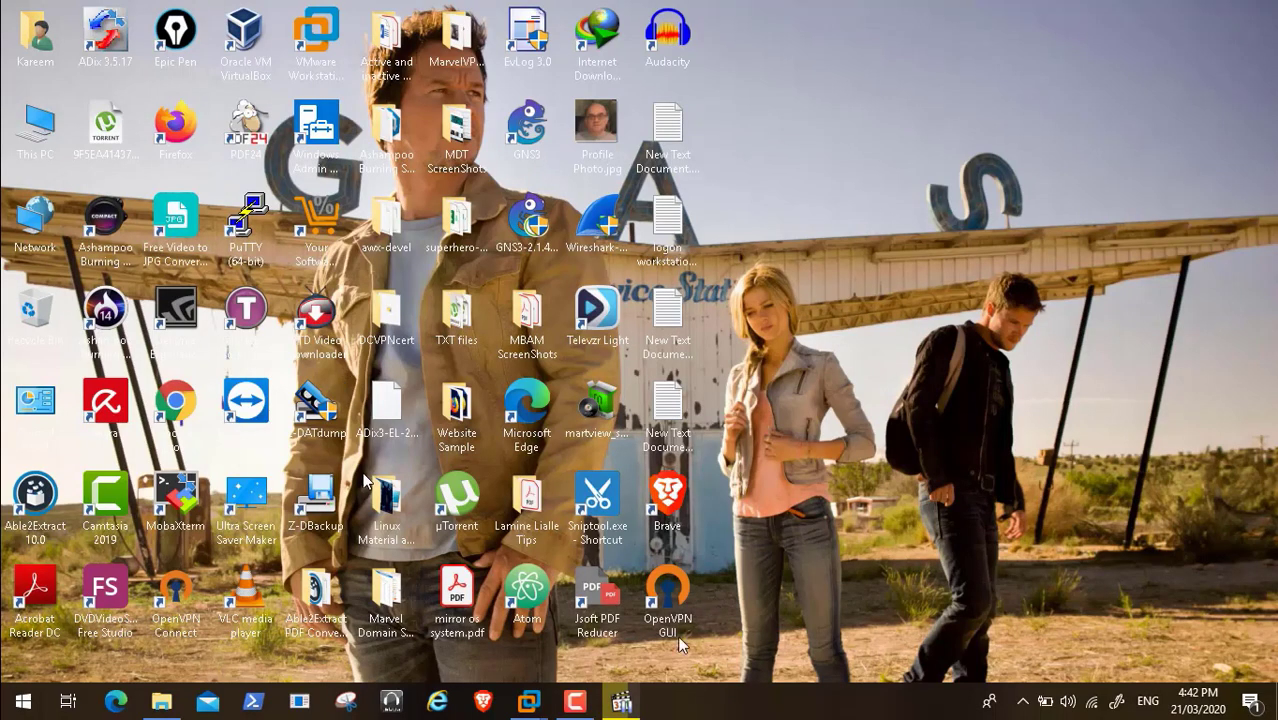
pyautogui.click(575, 703)
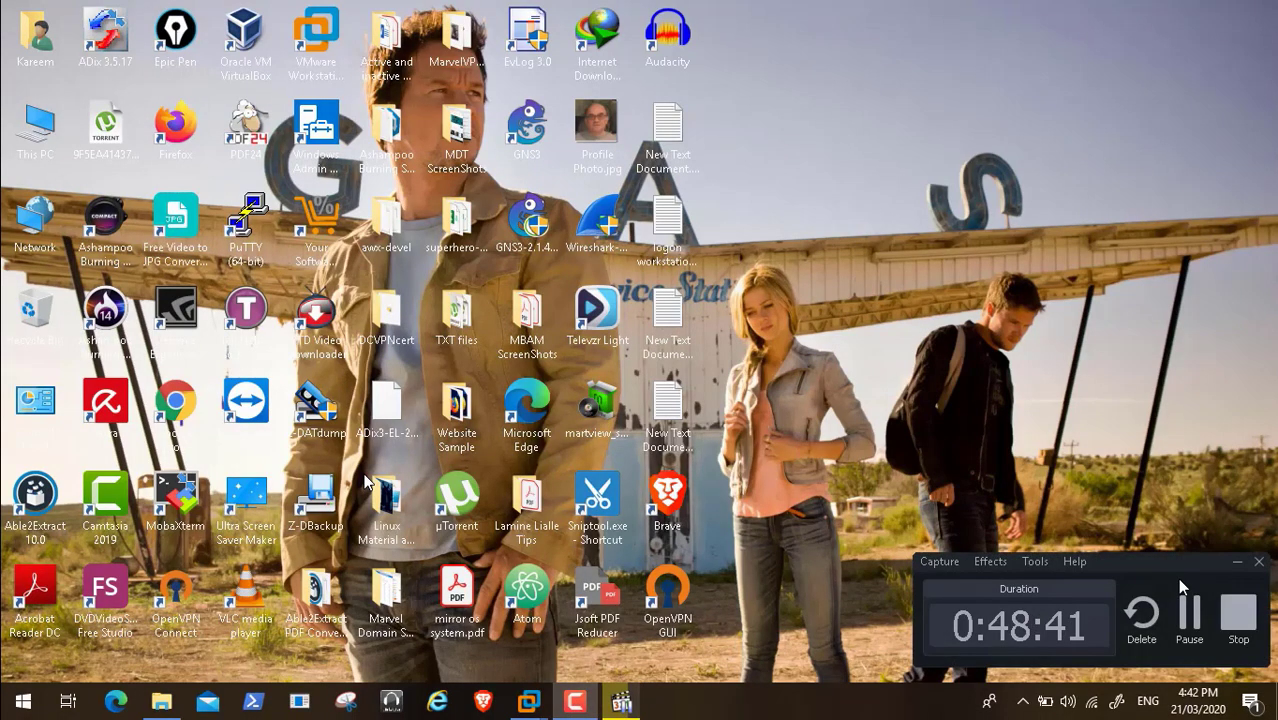
pyautogui.click(575, 703)
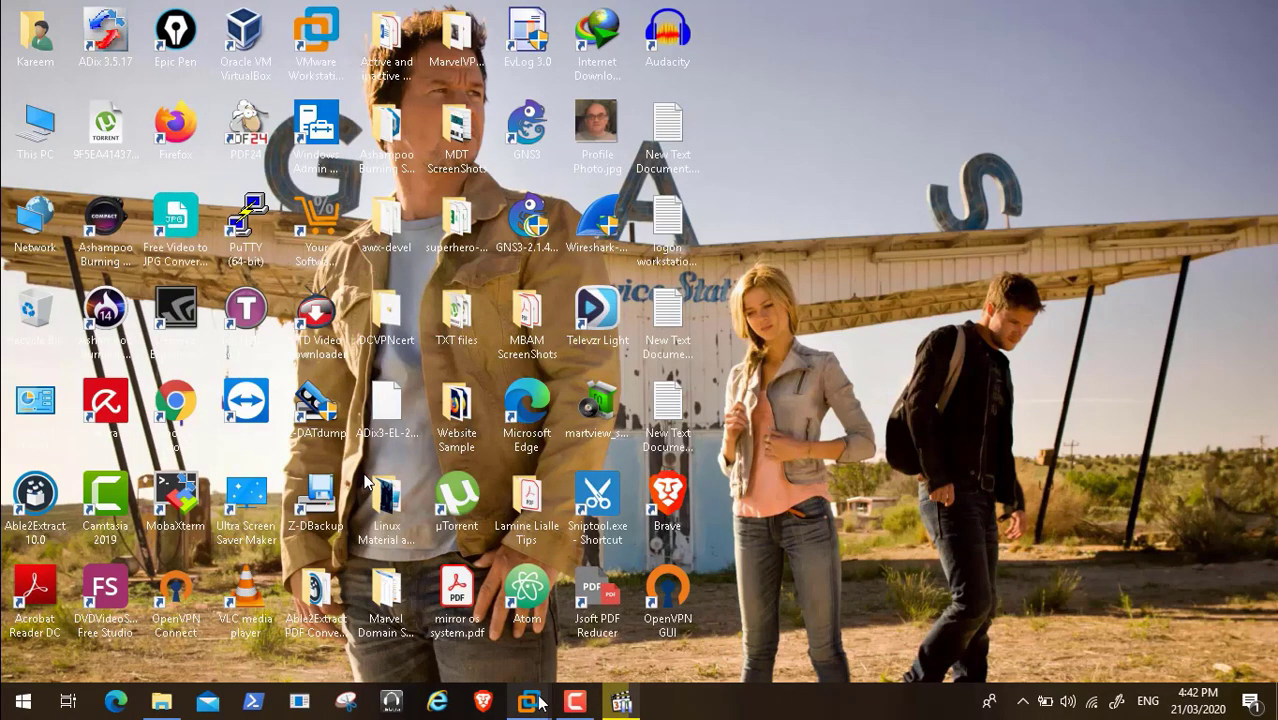
pyautogui.moveTo(528, 702)
pyautogui.click(460, 600)
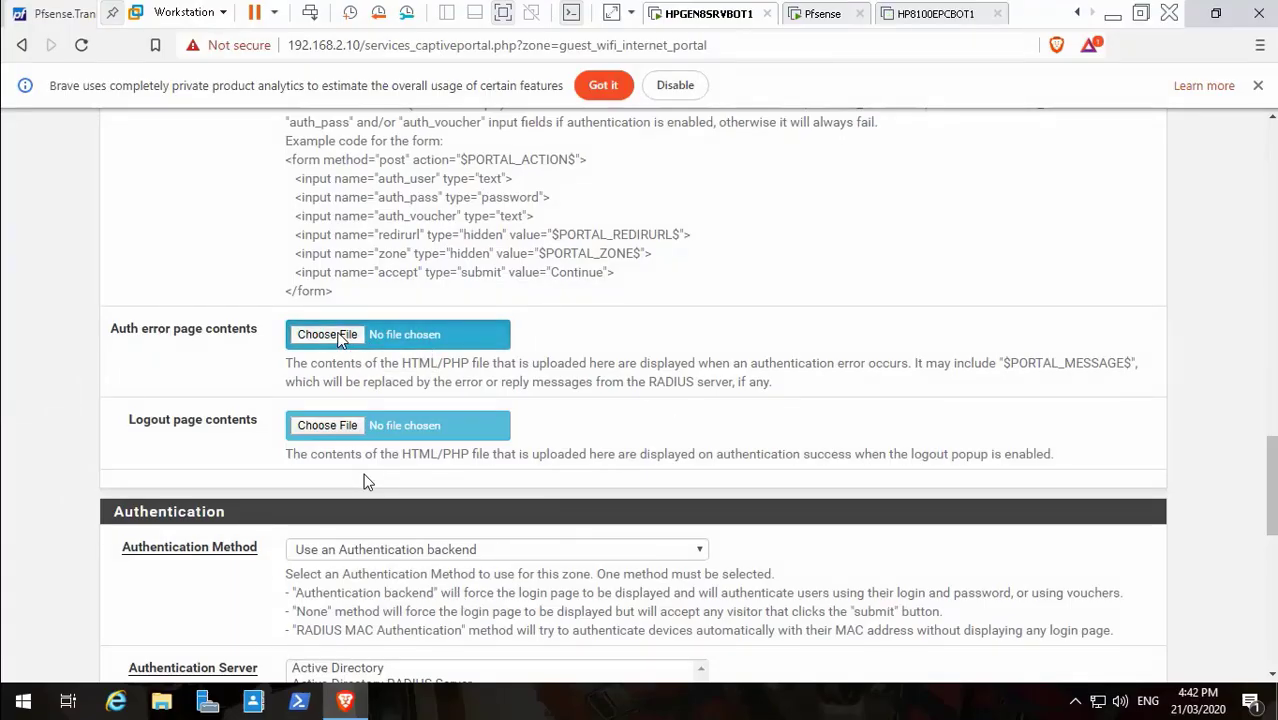
# Upload error.html as the auth error page contents
pyautogui.click(340, 338)
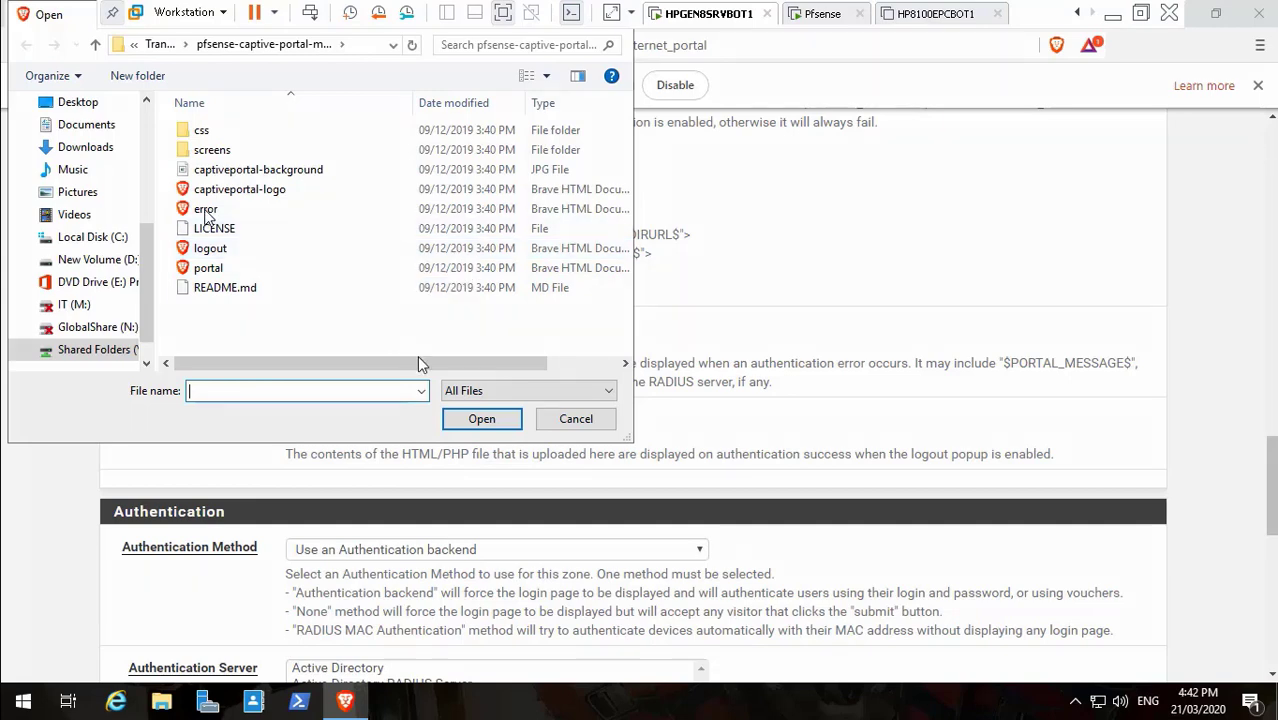
pyautogui.click(555, 421)
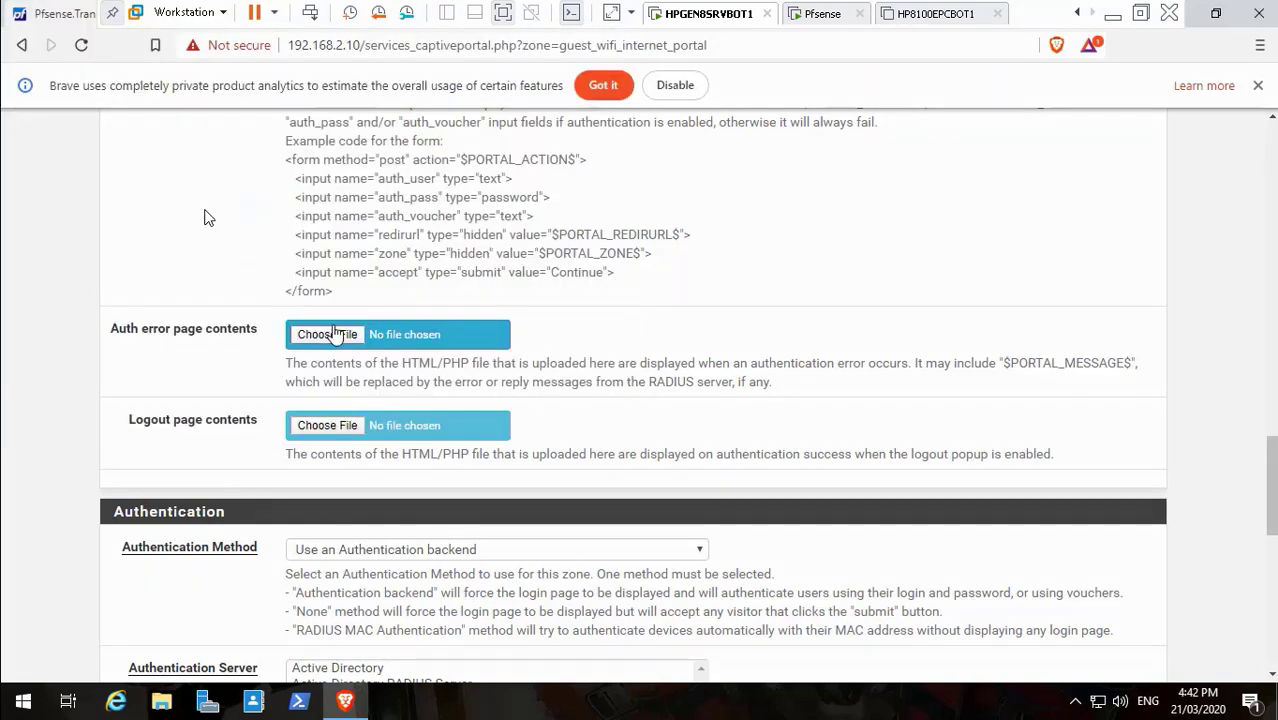
pyautogui.click(330, 336)
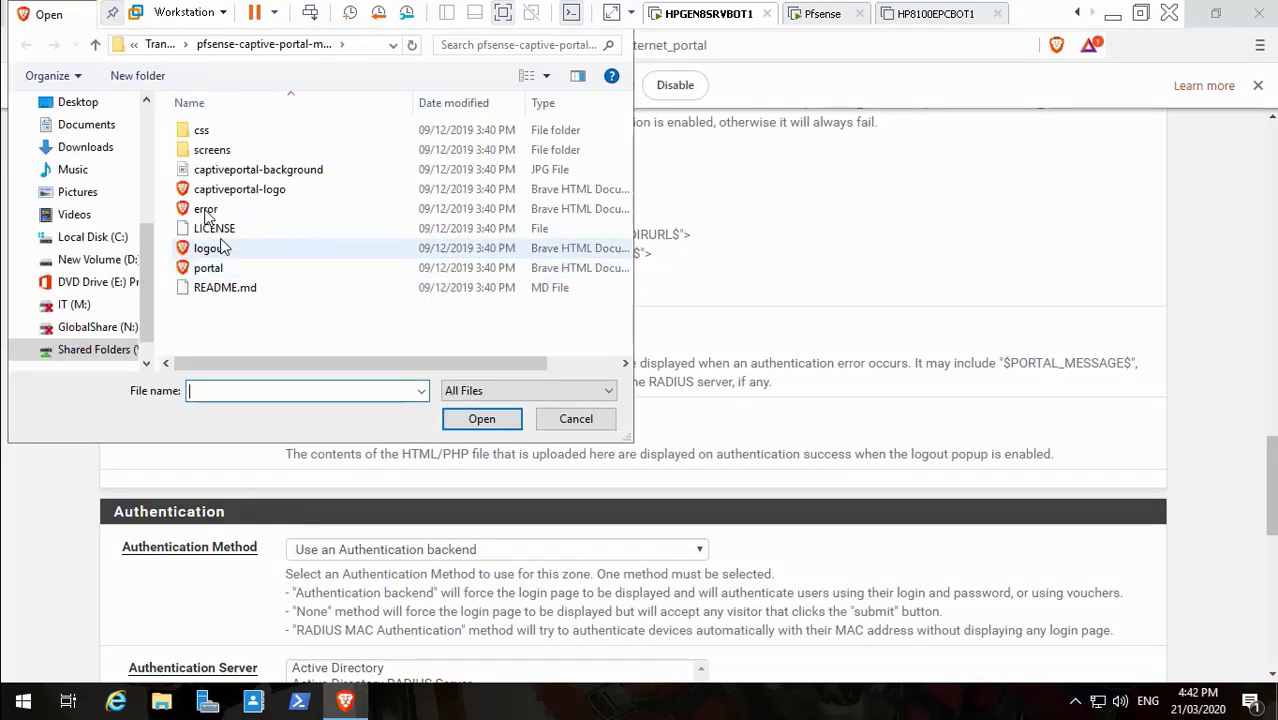
pyautogui.click(207, 210)
pyautogui.press('Return')
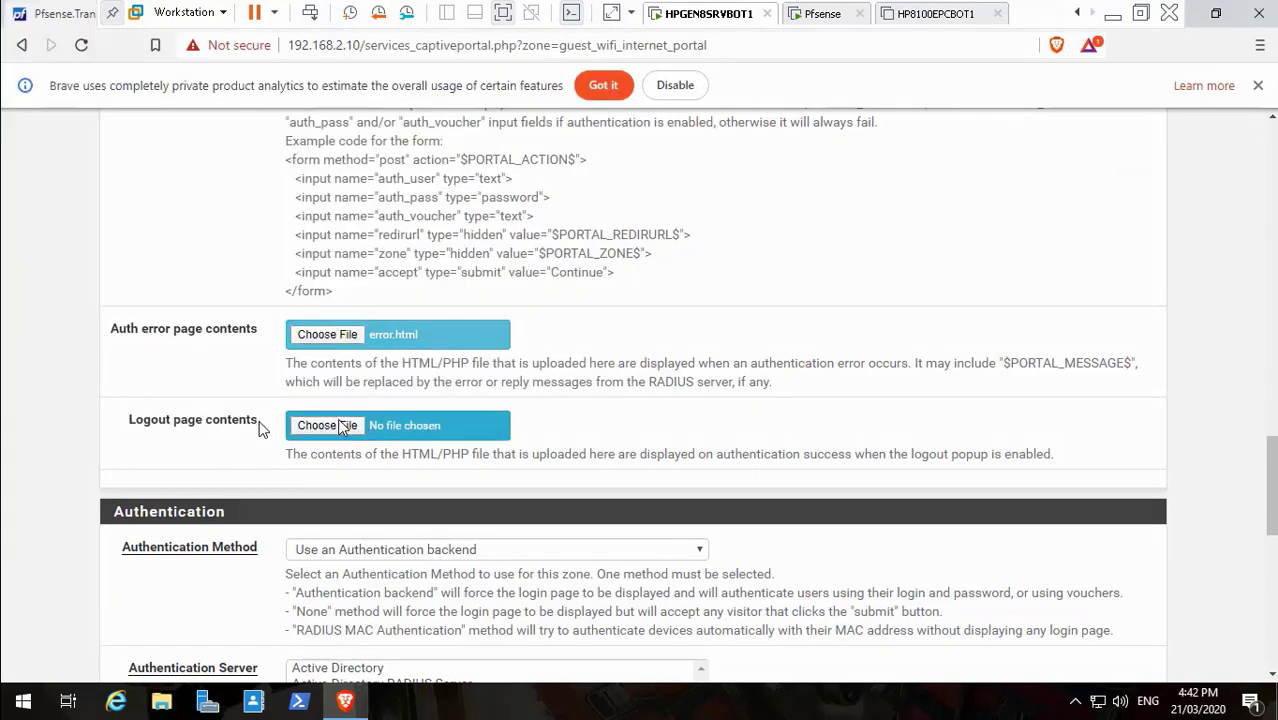
# Upload logout.html as the logout page contents
pyautogui.click(340, 428)
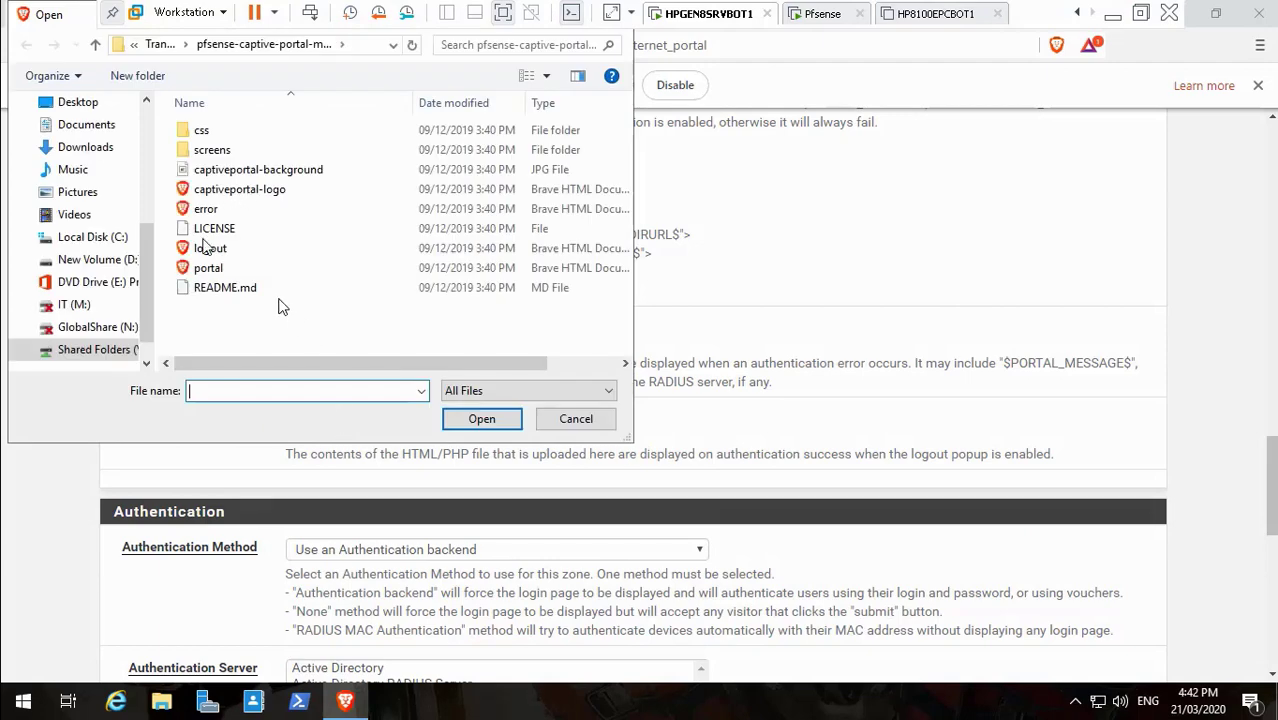
pyautogui.click(222, 252)
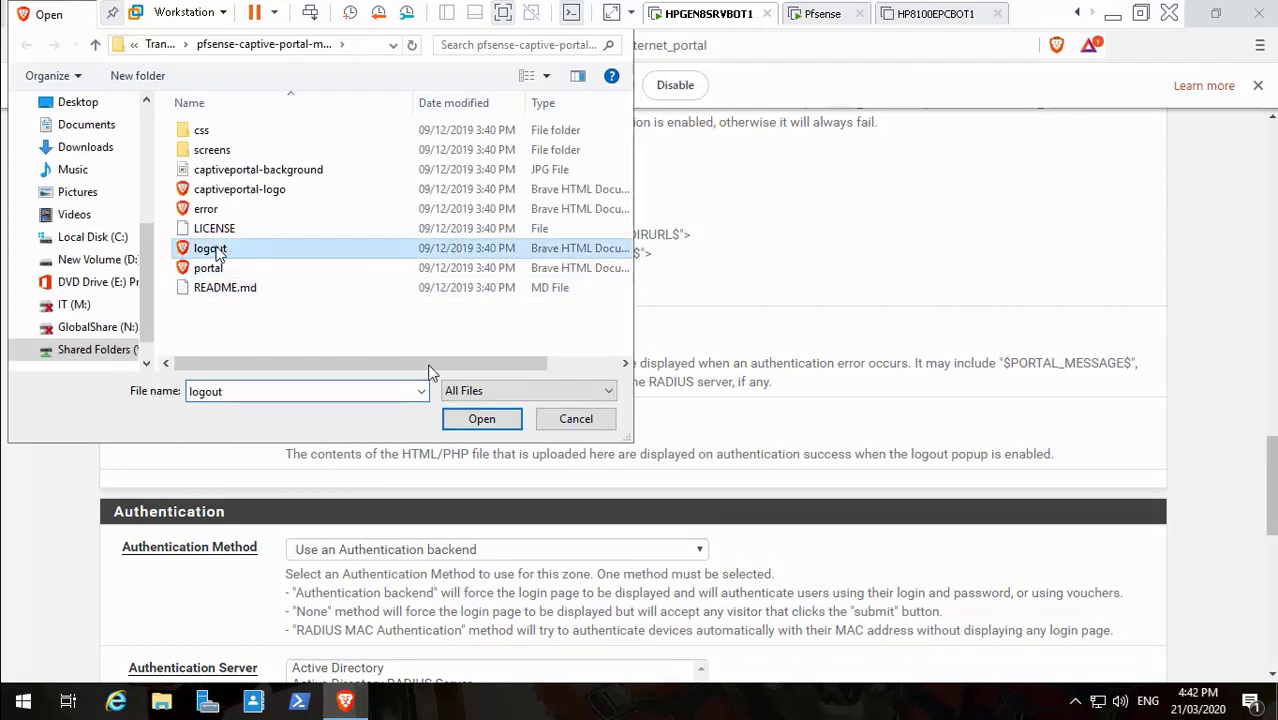
pyautogui.click(503, 426)
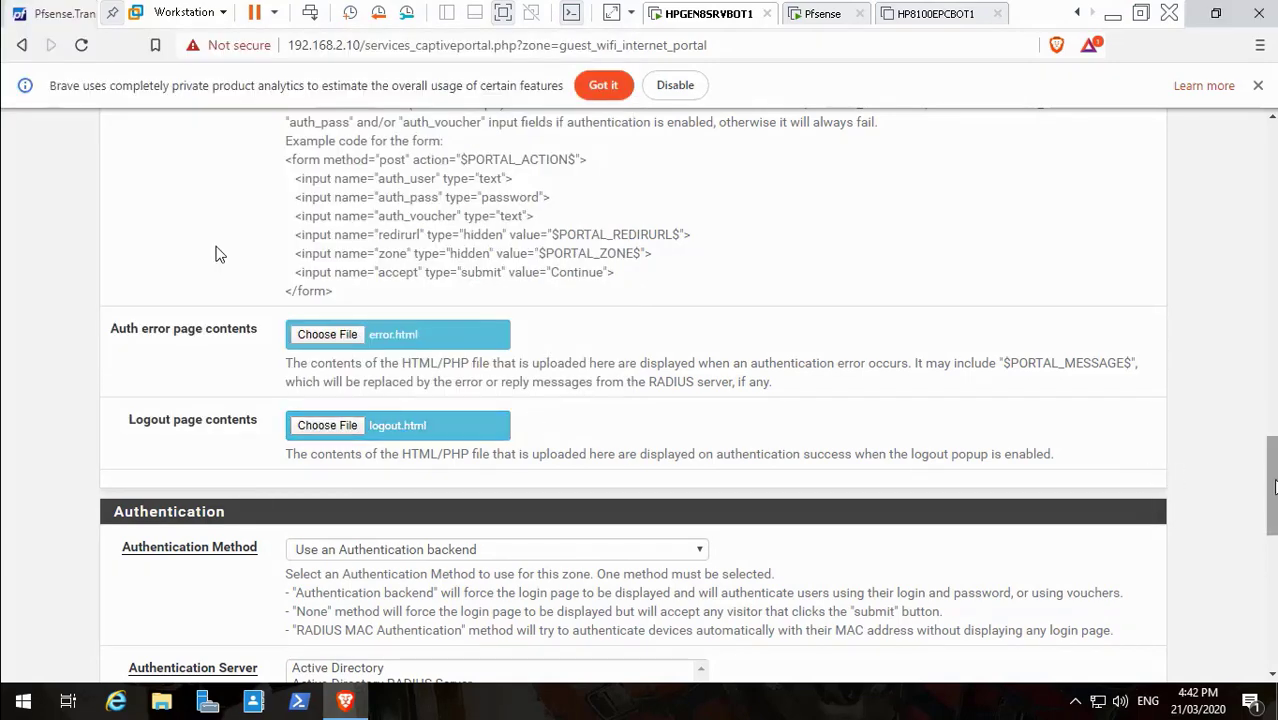
pyautogui.scroll(-8, 1274, 486)
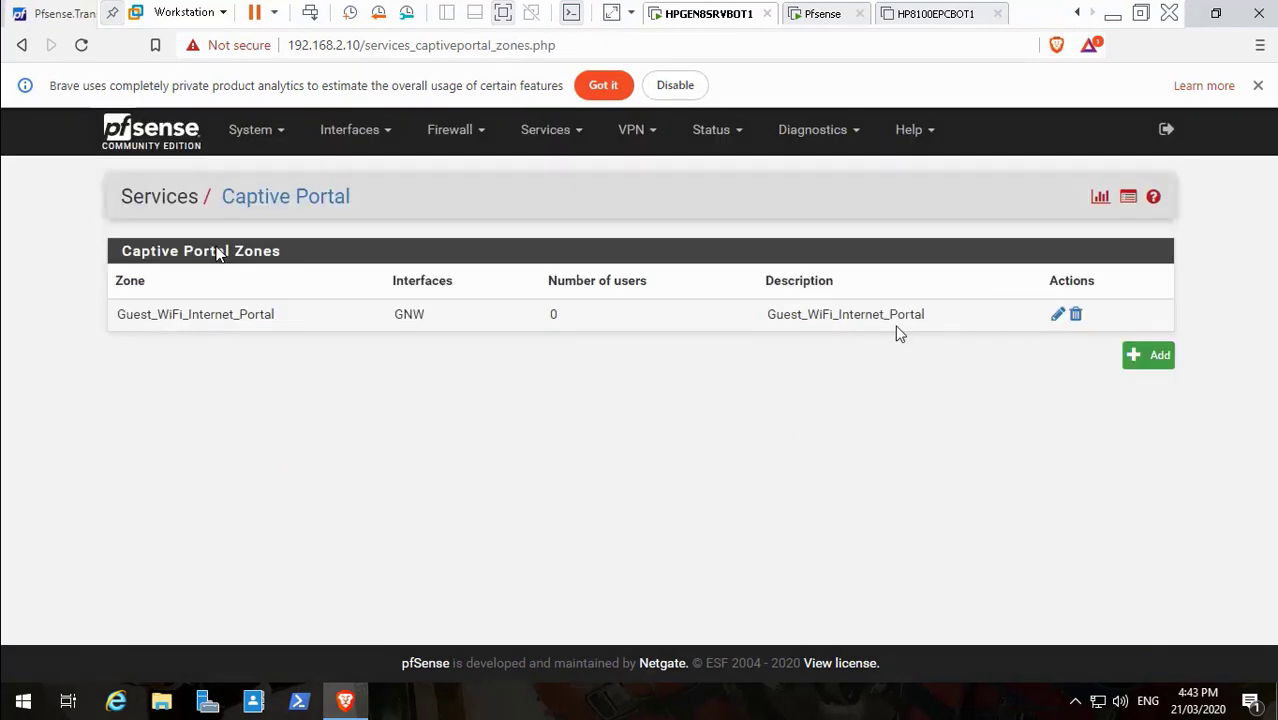
# Sign out of the pfSense webConfigurator, close Brave and switch to the Pfsense VM tab
pyautogui.click(1169, 135)
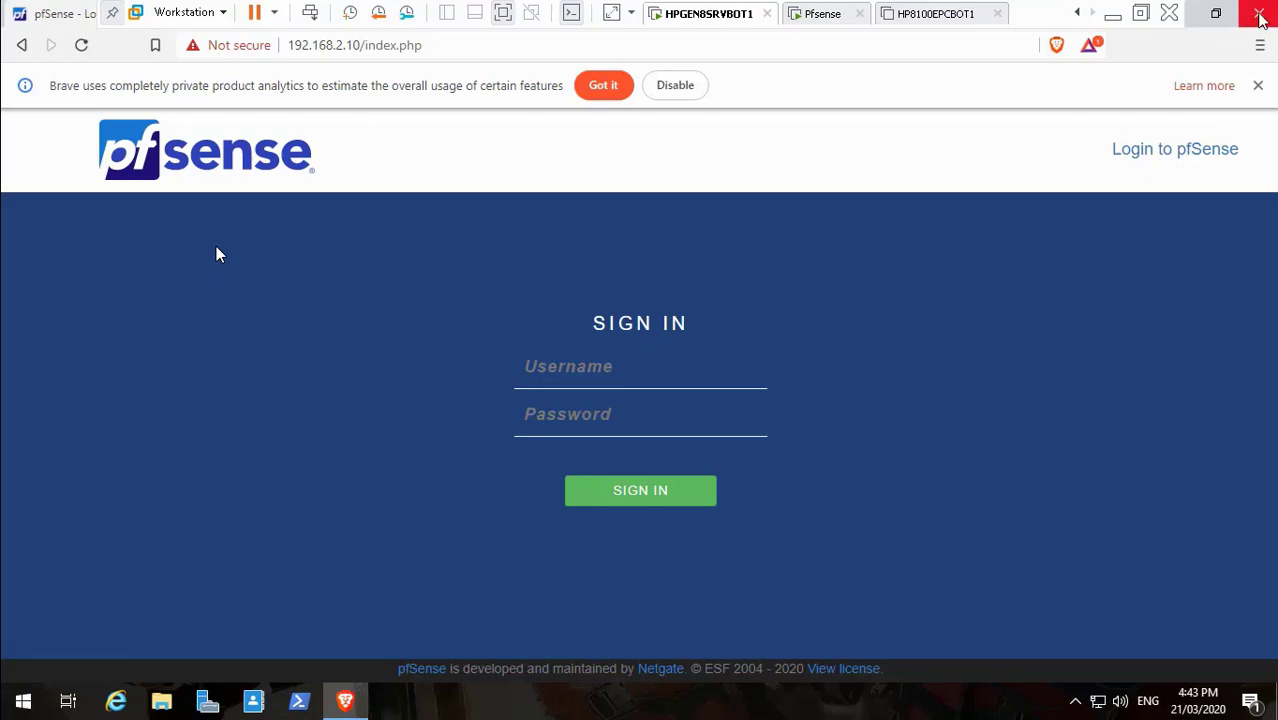
pyautogui.click(1257, 14)
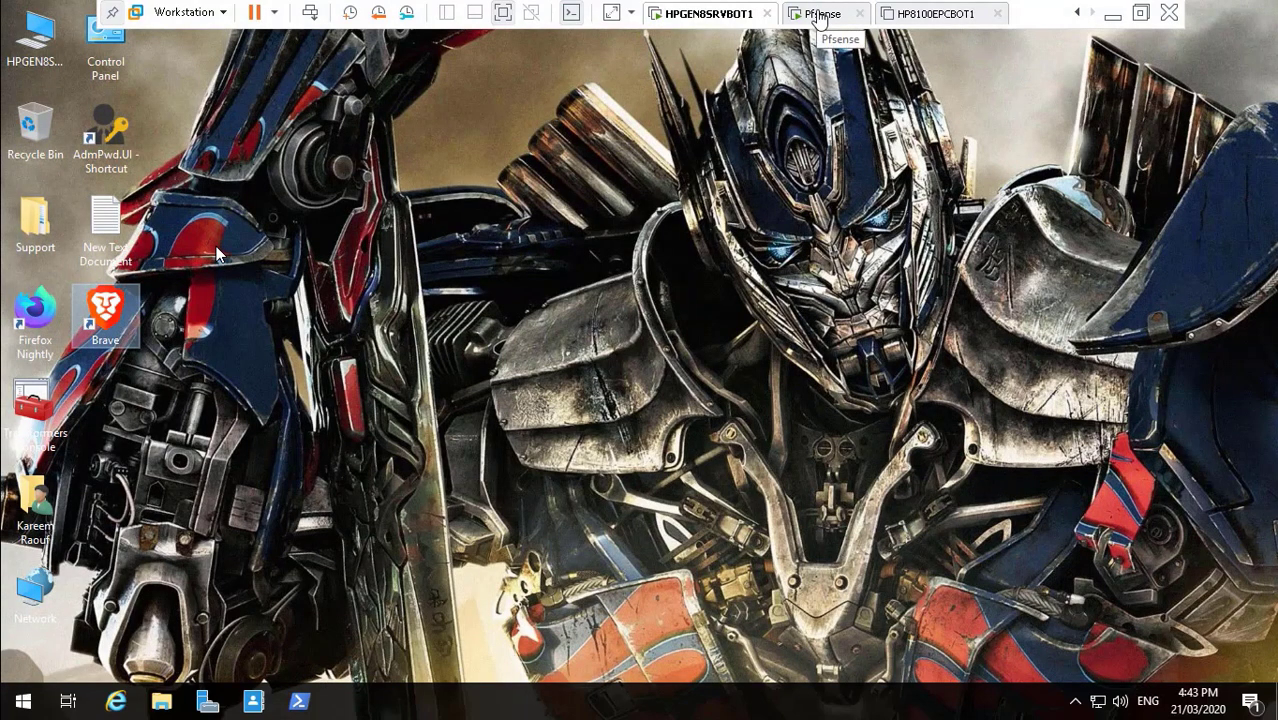
pyautogui.click(820, 15)
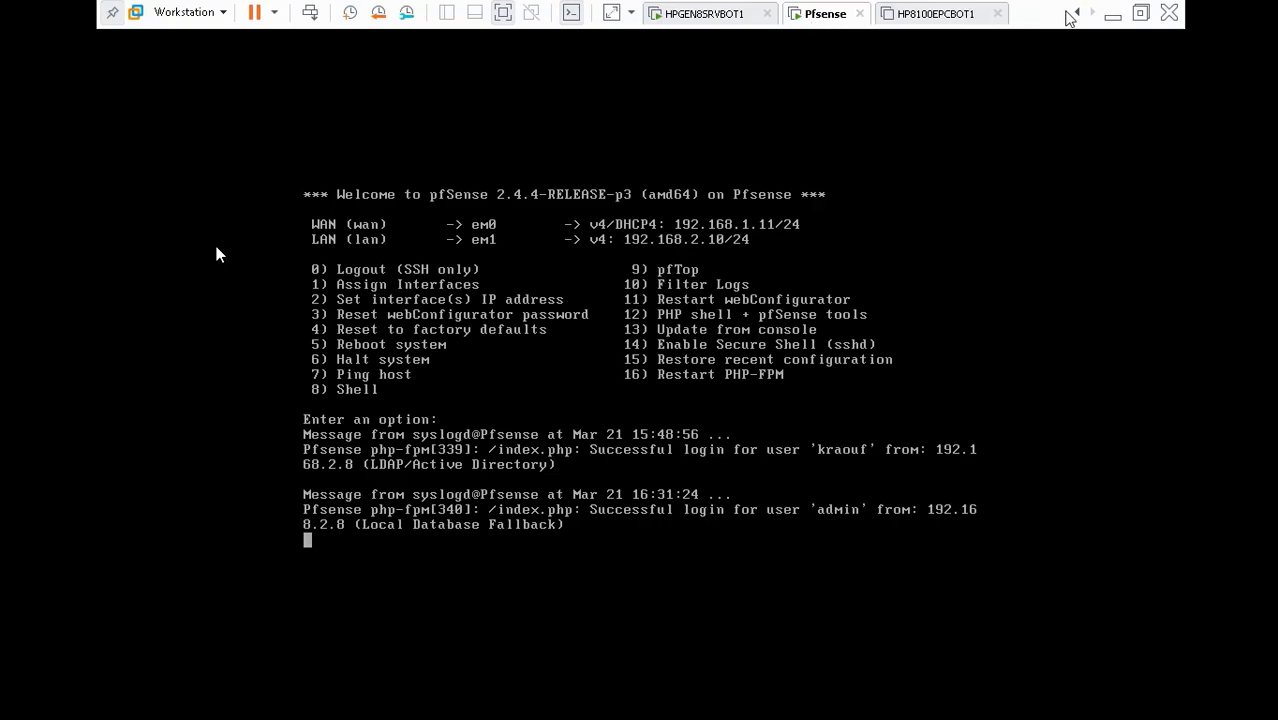
pyautogui.click(1112, 14)
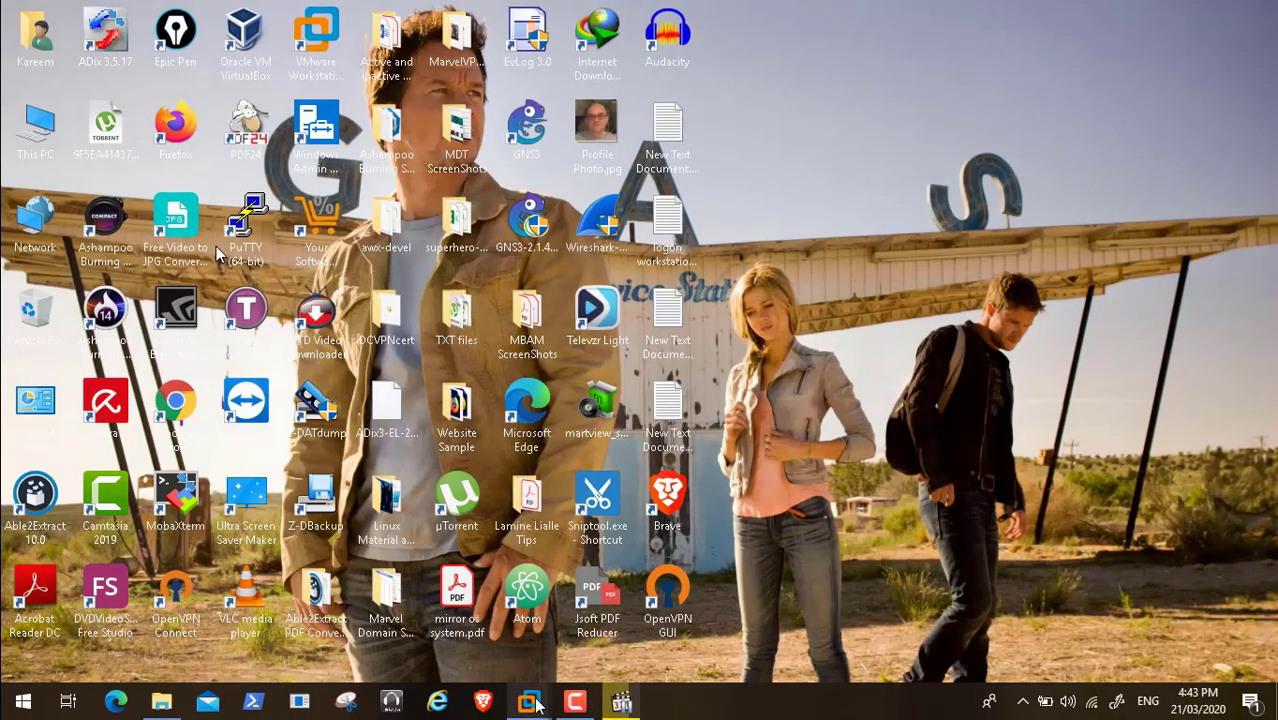
pyautogui.moveTo(535, 705)
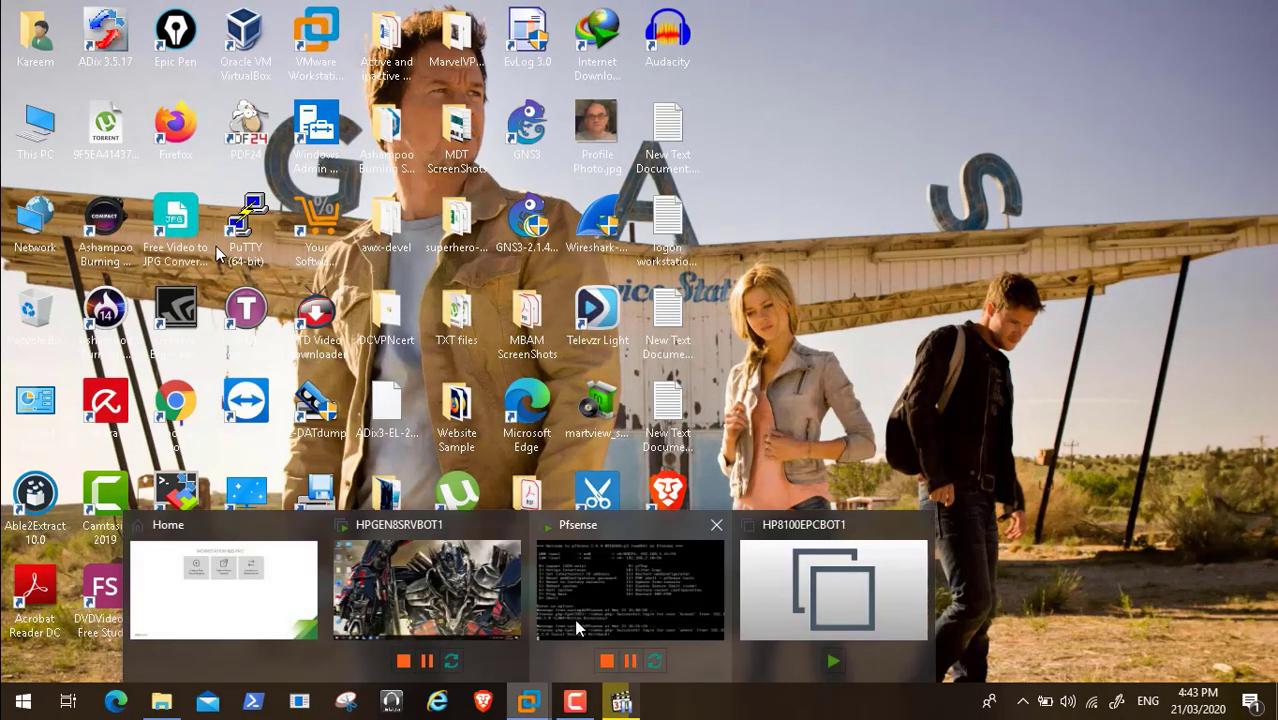
pyautogui.click(448, 590)
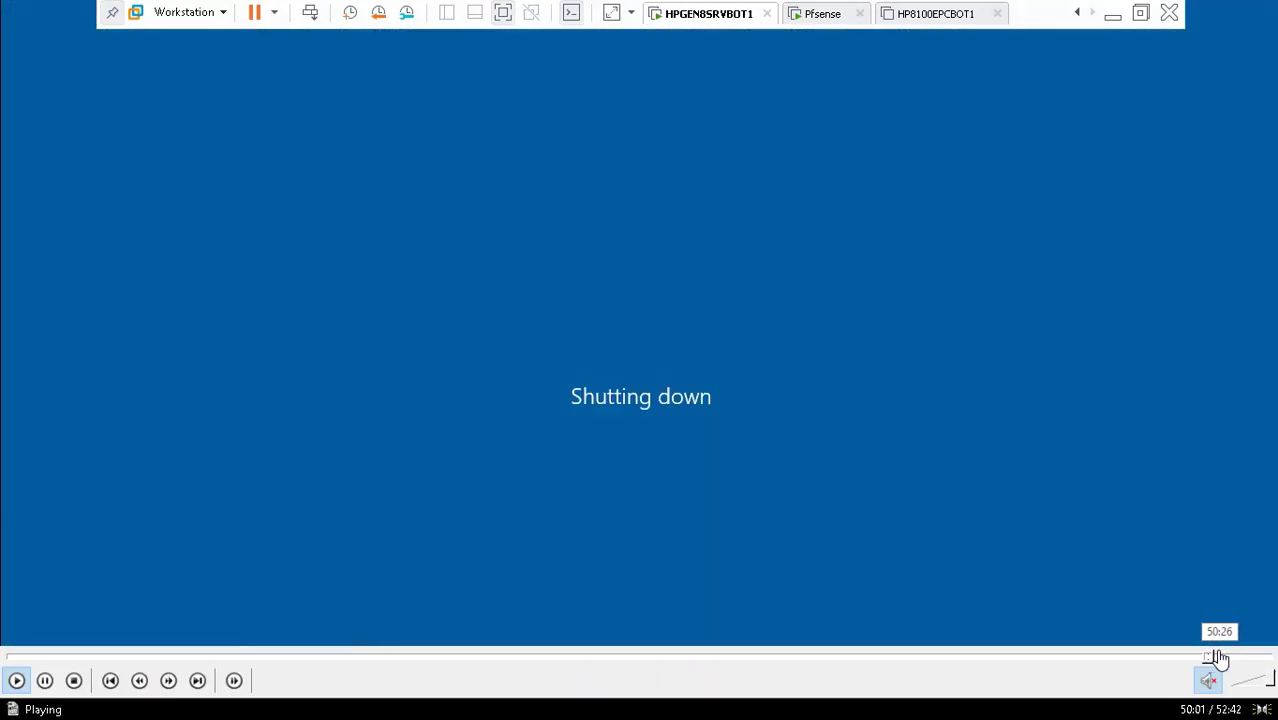
# Shut down the Pfsense guest from the power menu and confirm
pyautogui.click(1216, 658)
pyautogui.click(1227, 658)
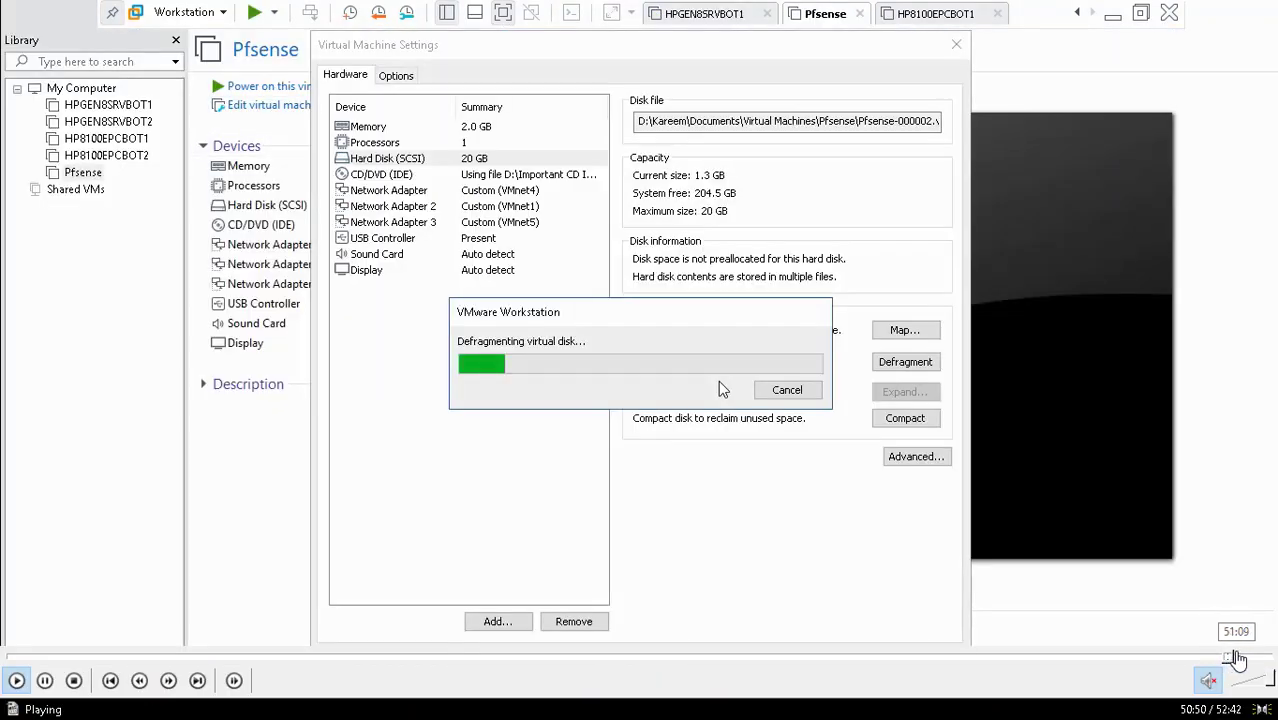
pyautogui.click(1237, 658)
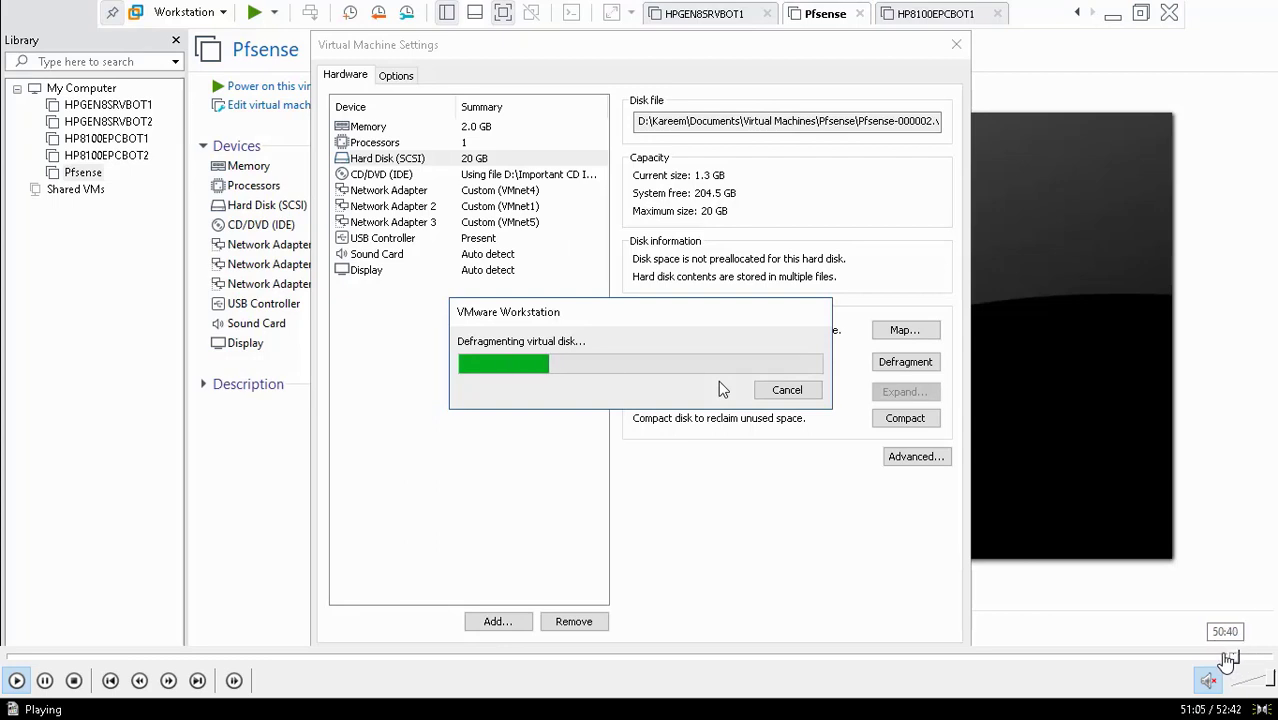
pyautogui.click(1228, 656)
pyautogui.click(1210, 656)
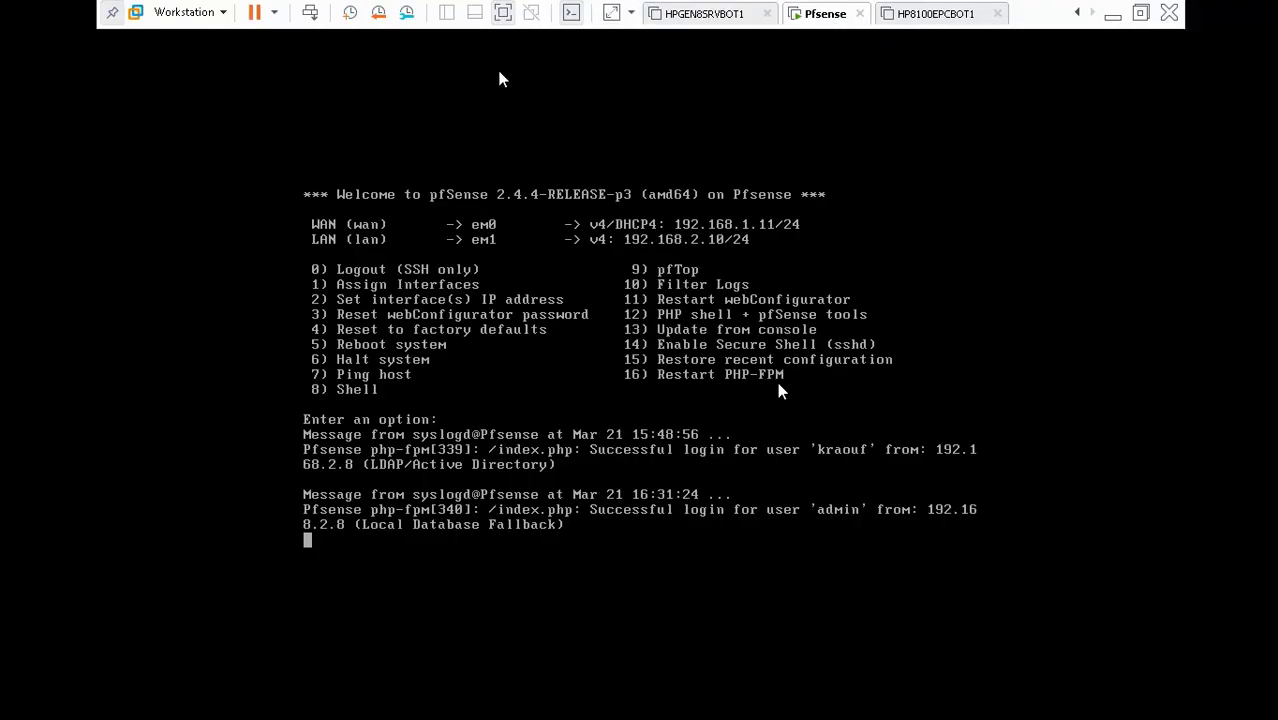
pyautogui.click(272, 13)
pyautogui.click(288, 58)
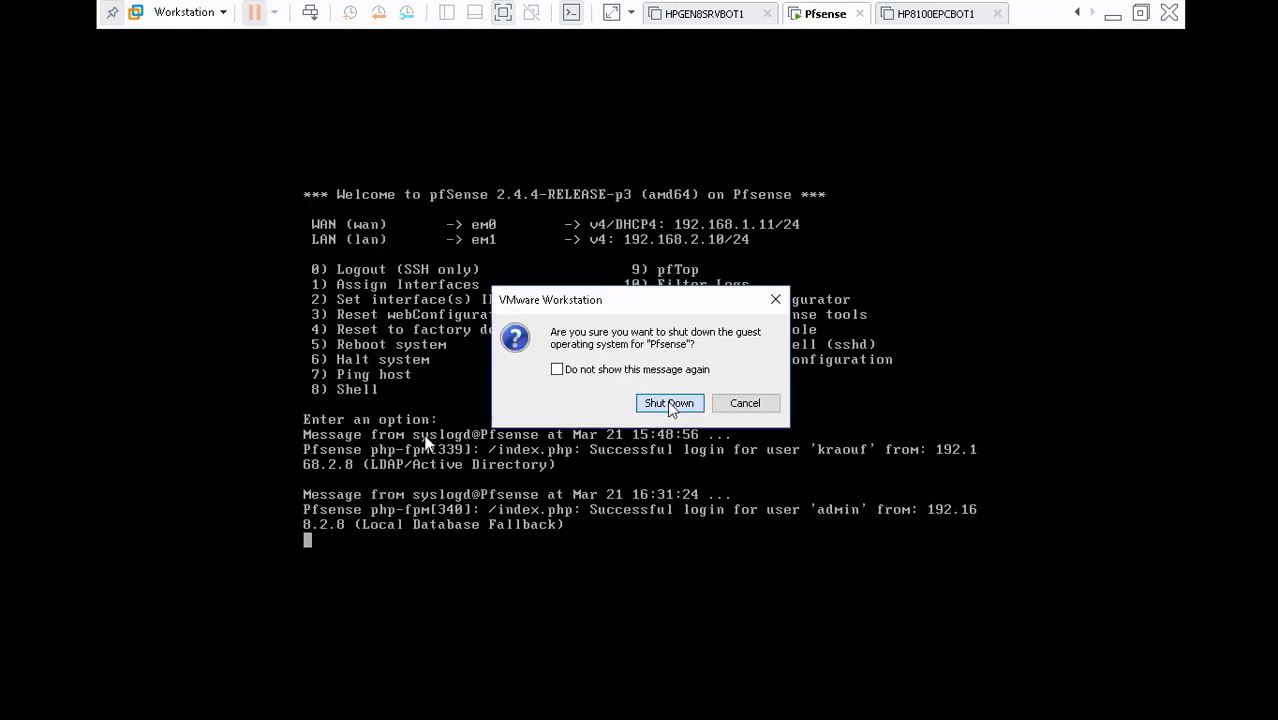
pyautogui.click(668, 403)
# Scrub through the walkthrough video and close the Video87.mp4 player
pyautogui.moveTo(248, 662)
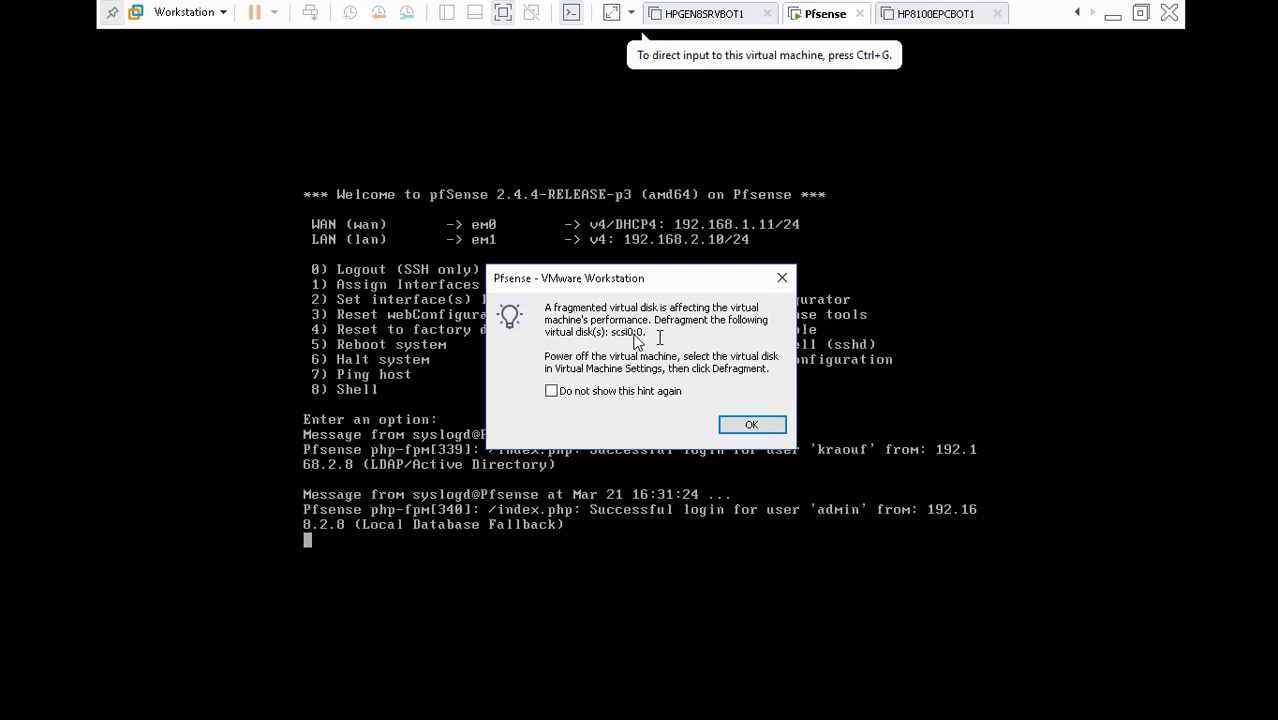
pyautogui.moveTo(439, 713)
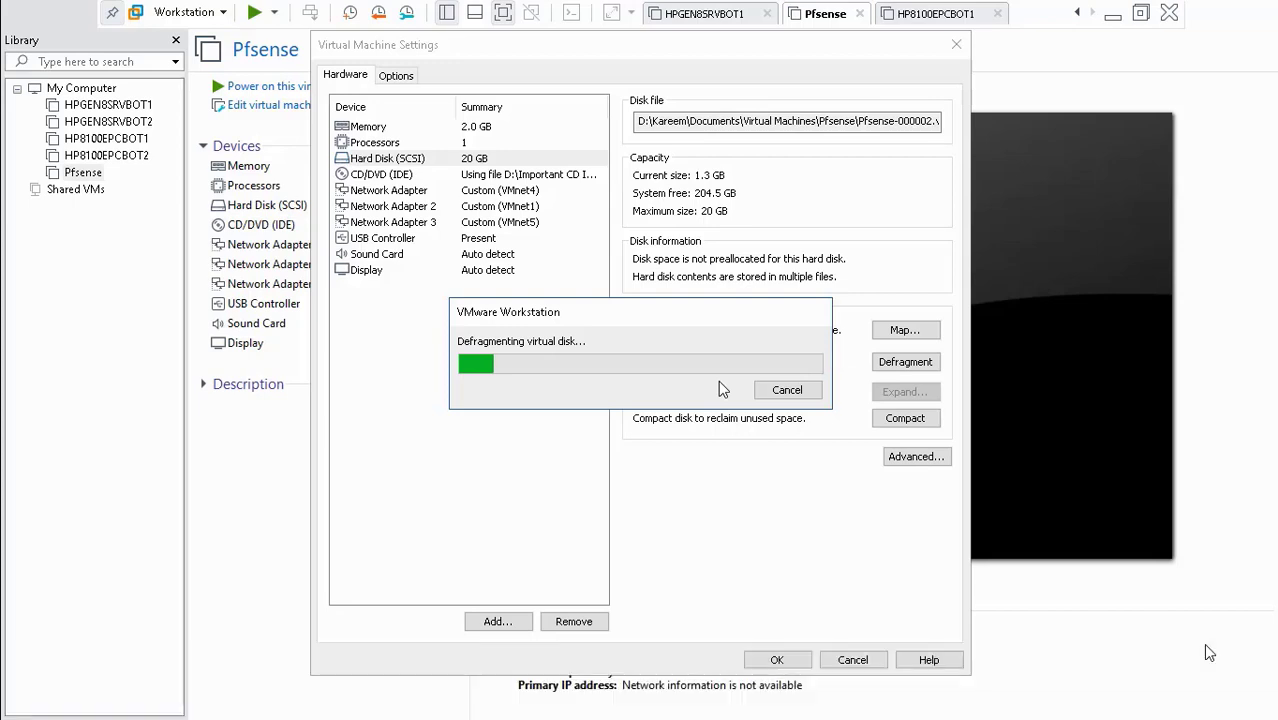
pyautogui.click(1236, 657)
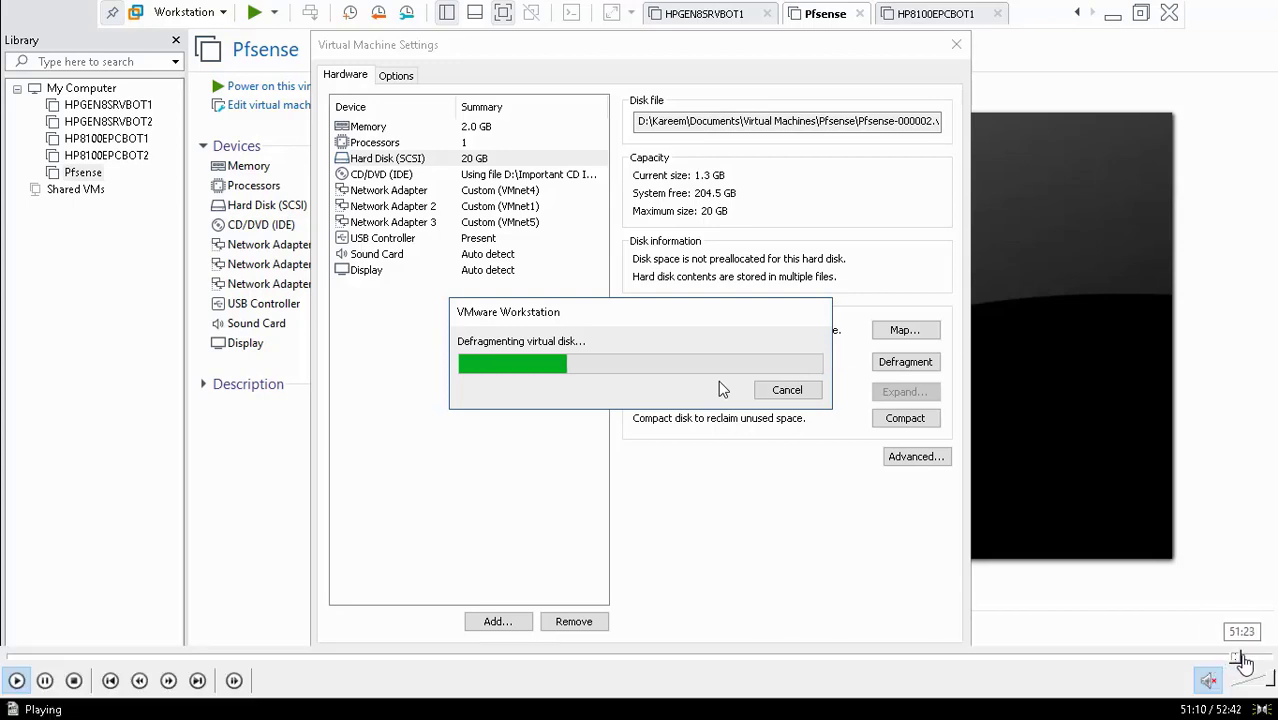
pyautogui.click(1243, 657)
pyautogui.click(1252, 658)
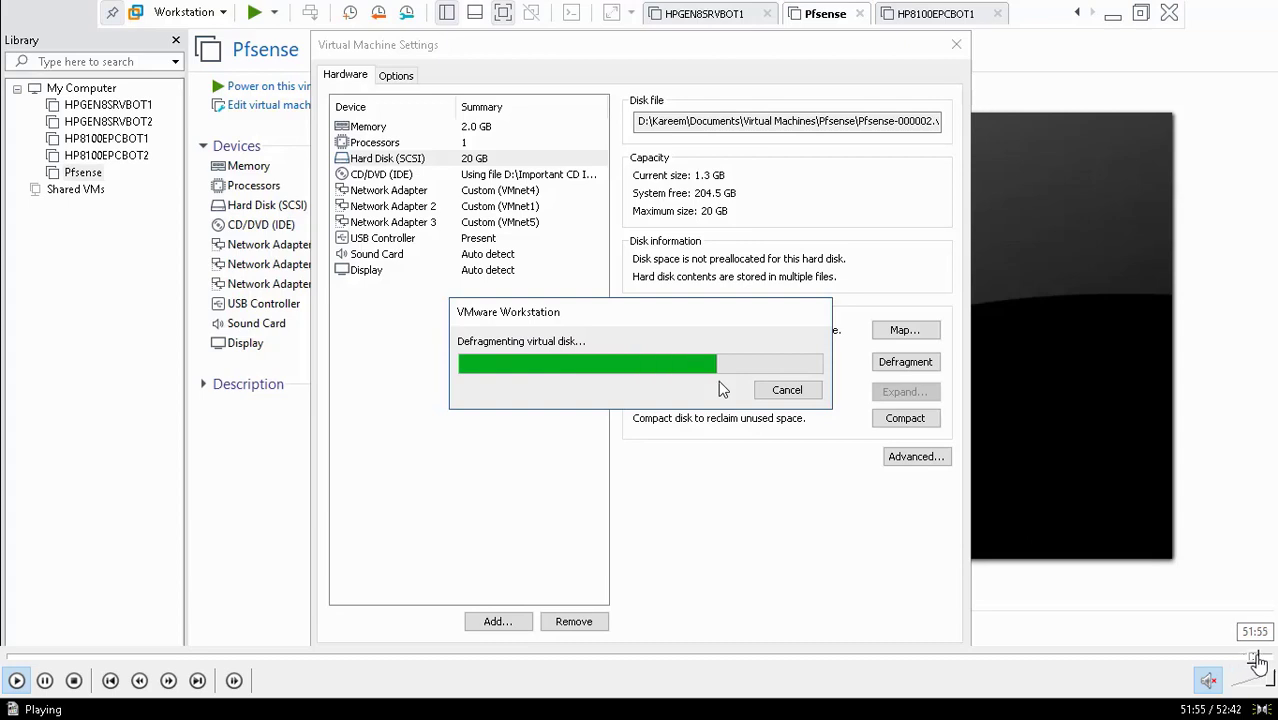
pyautogui.click(1262, 659)
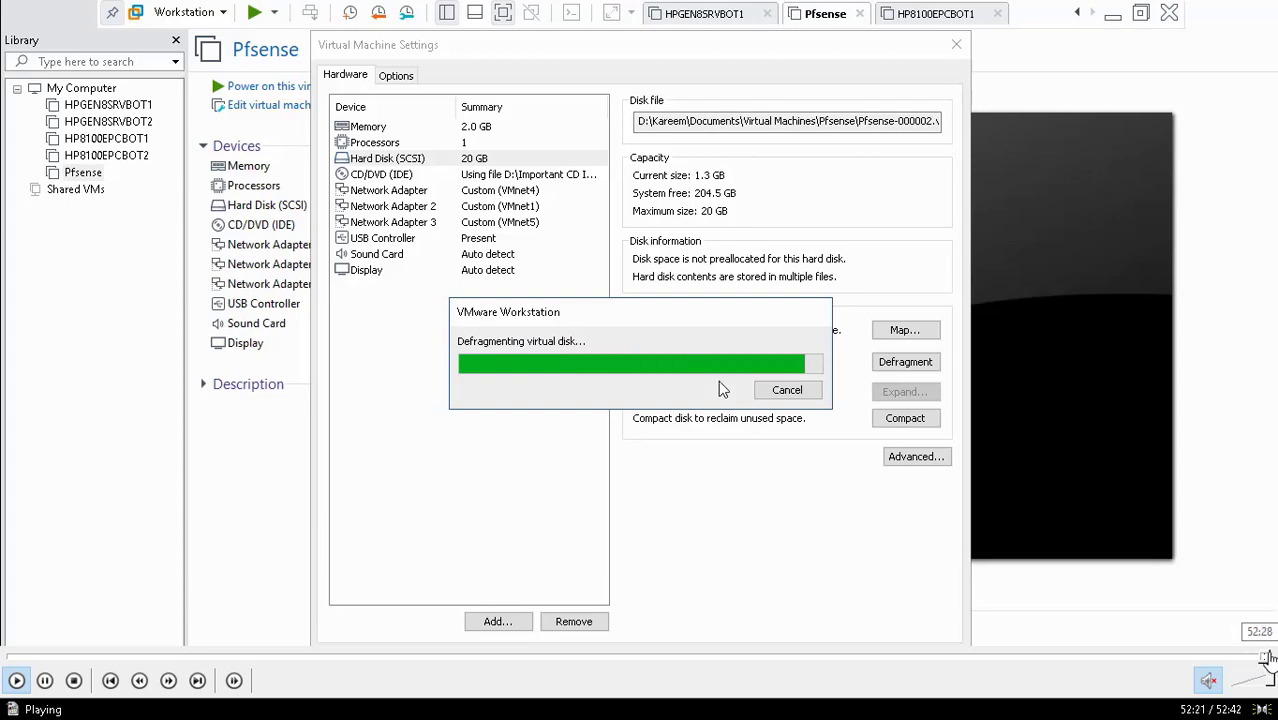
pyautogui.click(1271, 660)
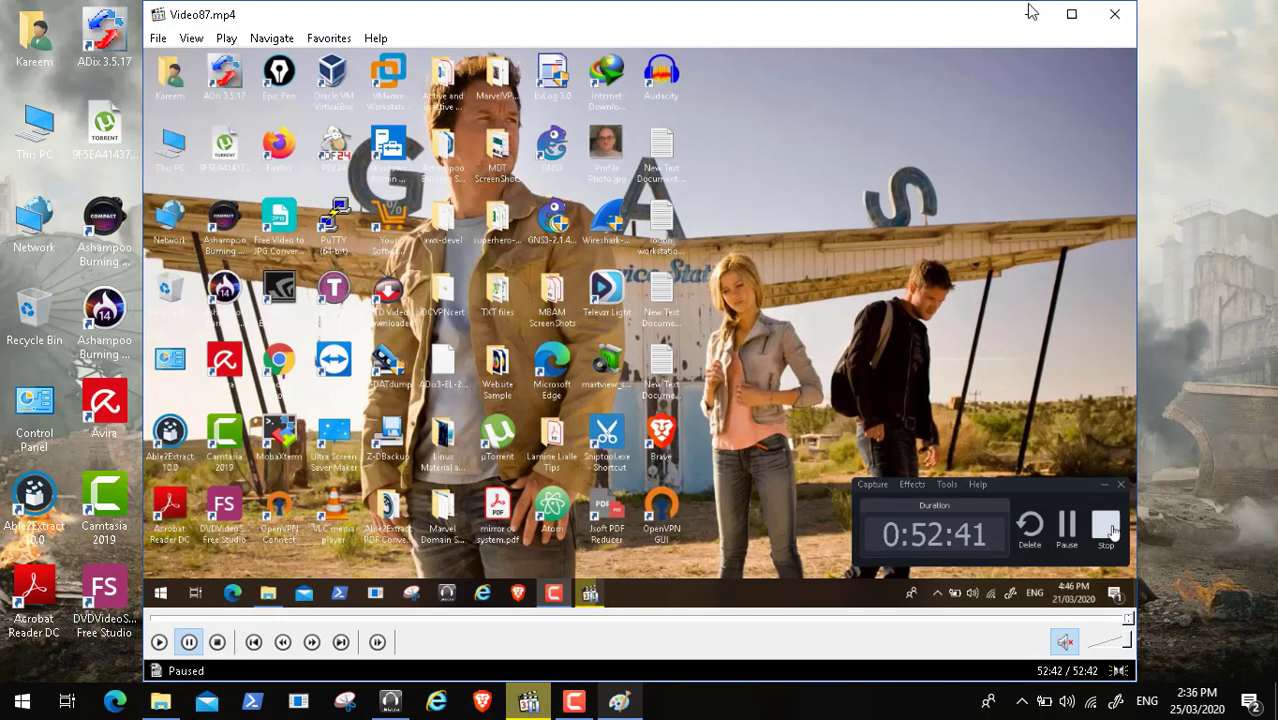
pyautogui.click(1110, 16)
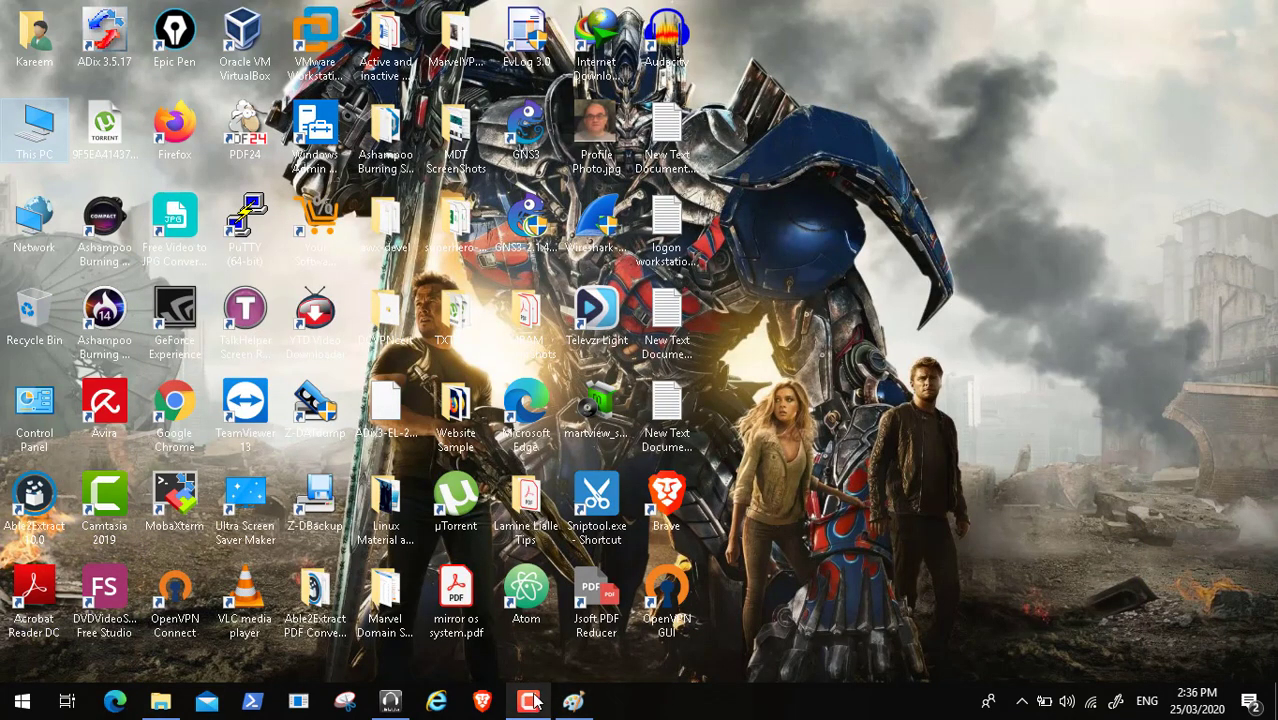